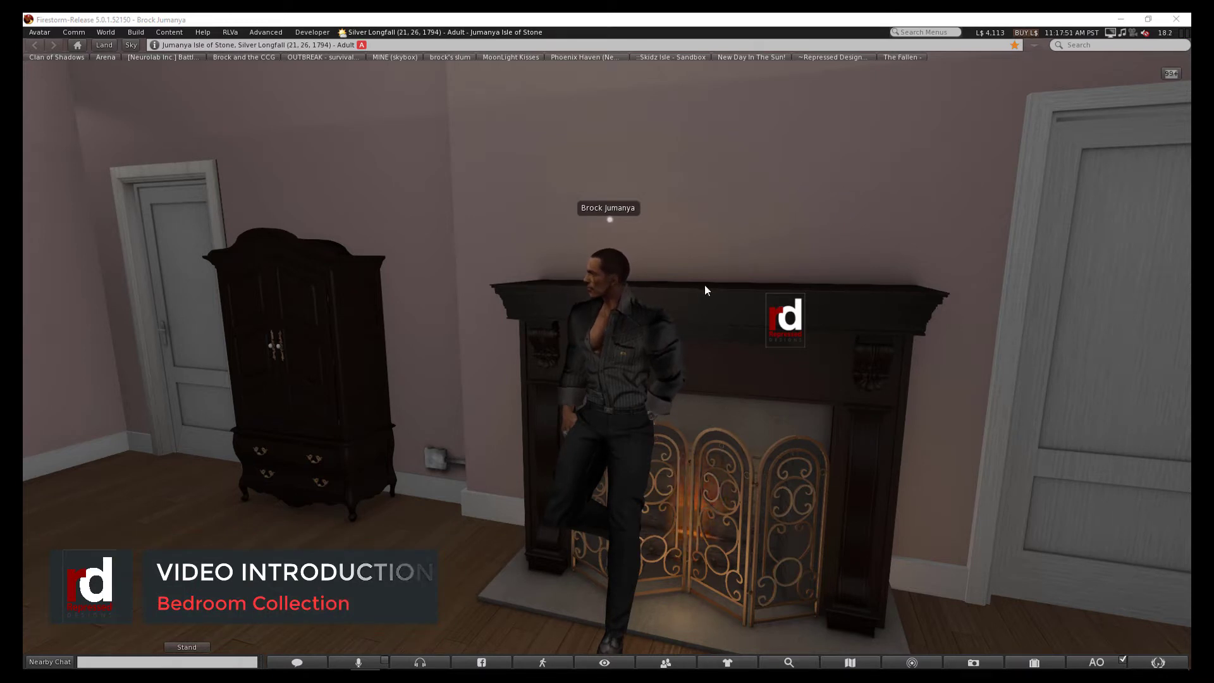
# Orbit the camera around the avatar by the fireplace to reveal more of the bedroom
pyautogui.moveTo(604, 320); pyautogui.dragTo(427, 320)
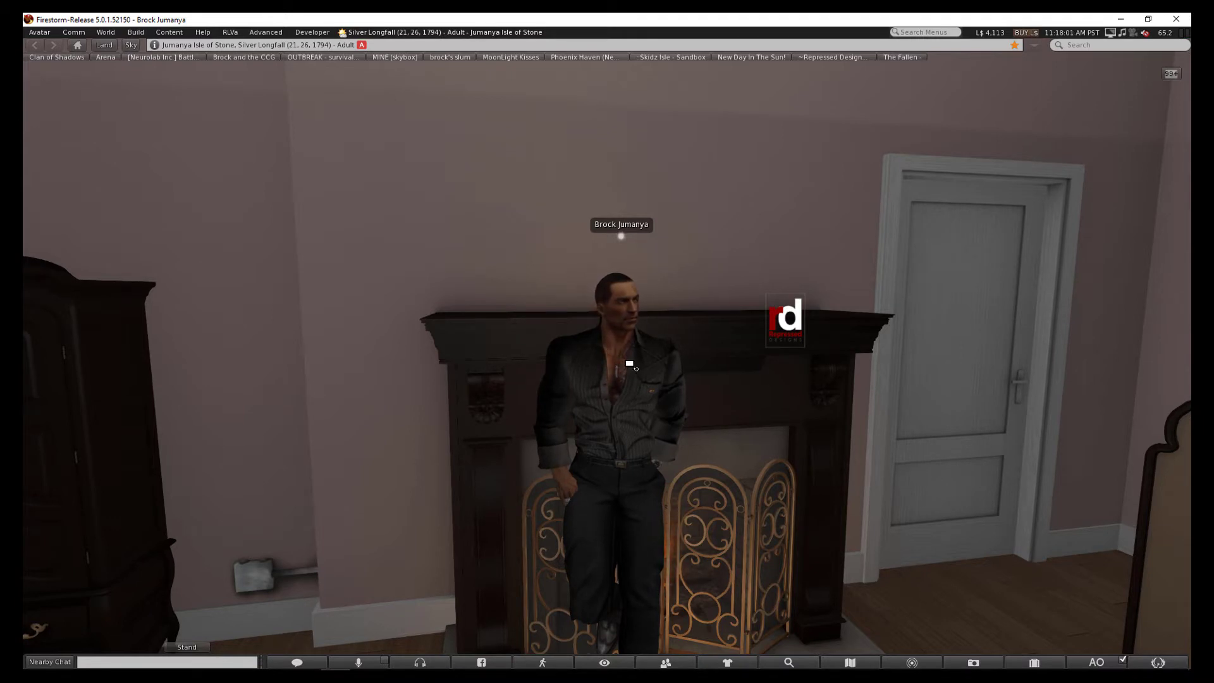
pyautogui.moveTo(626, 360)
pyautogui.mouseDown()
pyautogui.moveTo(607, 360)
pyautogui.moveTo(664, 379)
pyautogui.mouseUp()
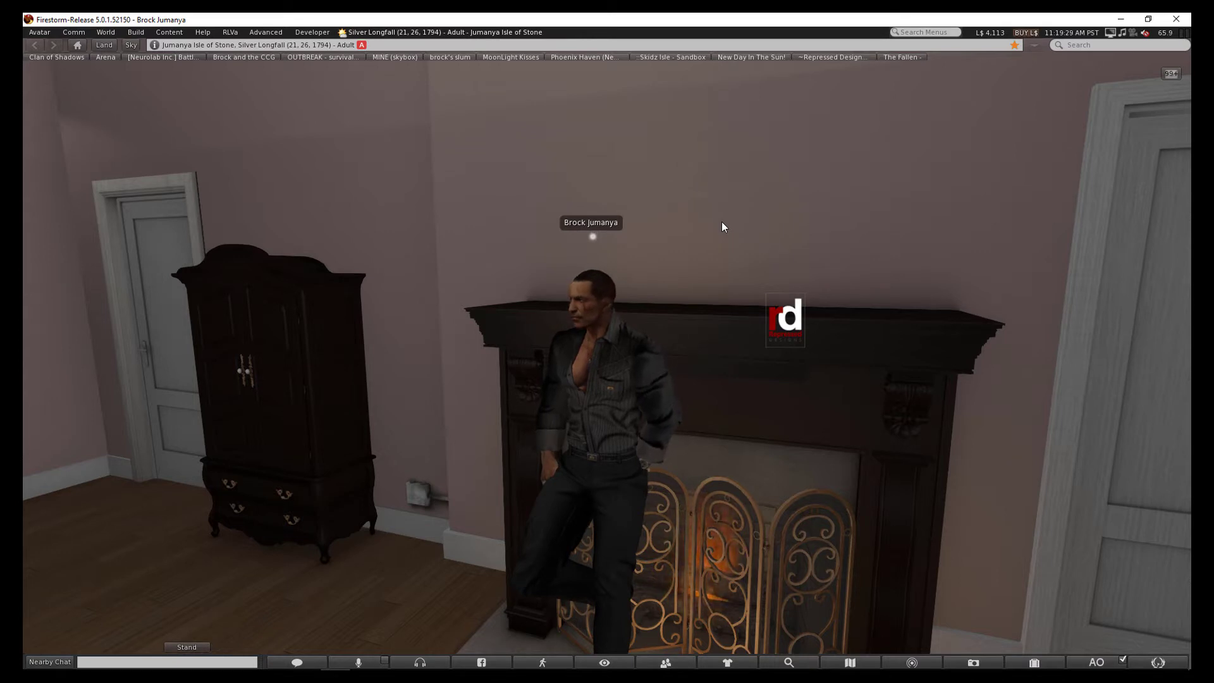
pyautogui.scroll(-3, 716, 267)
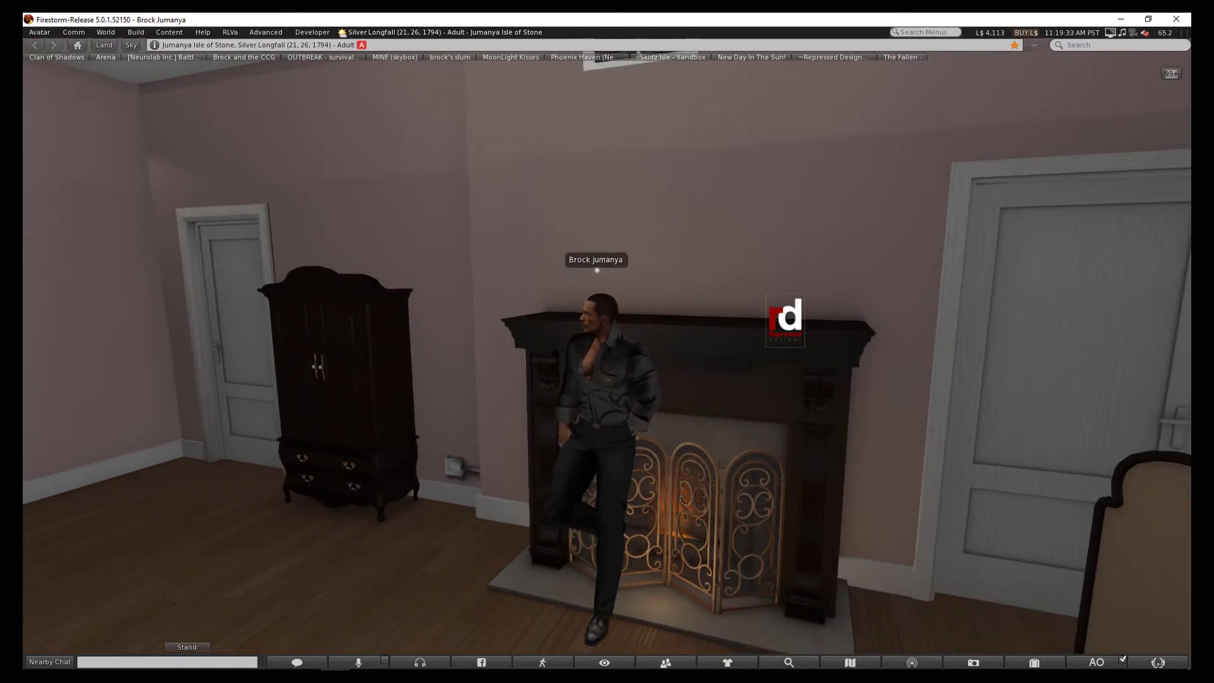
pyautogui.moveTo(599, 405); pyautogui.dragTo(607, 361)
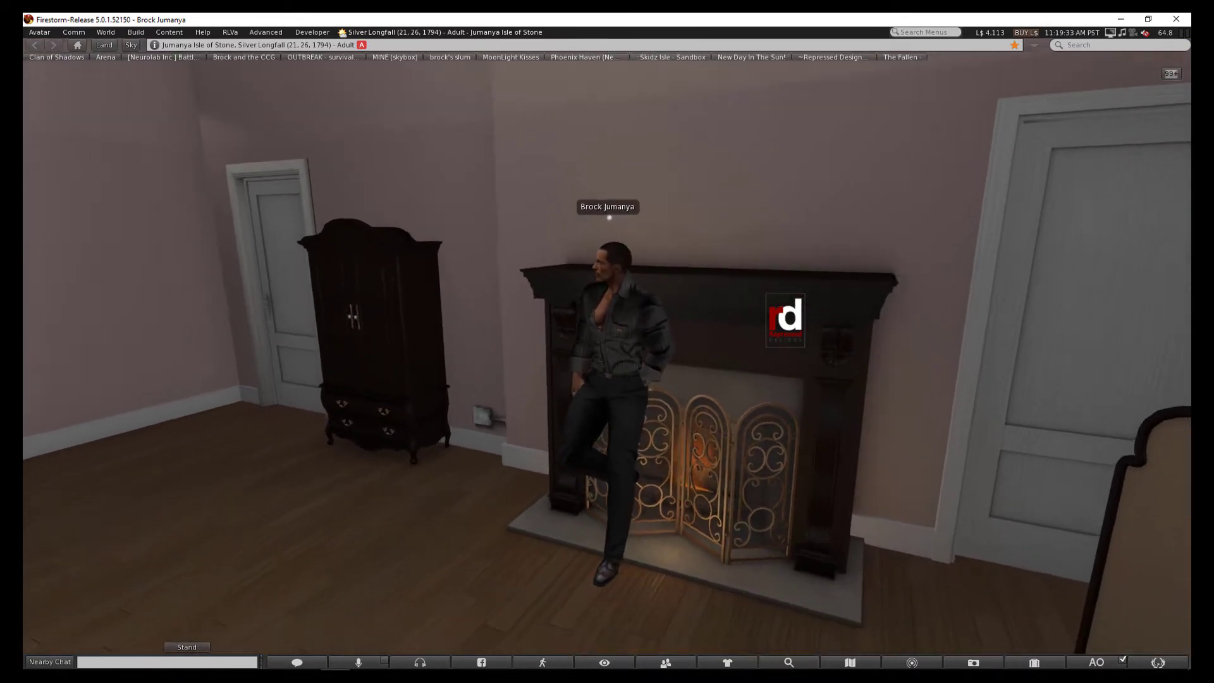
pyautogui.scroll(-2, 607, 379)
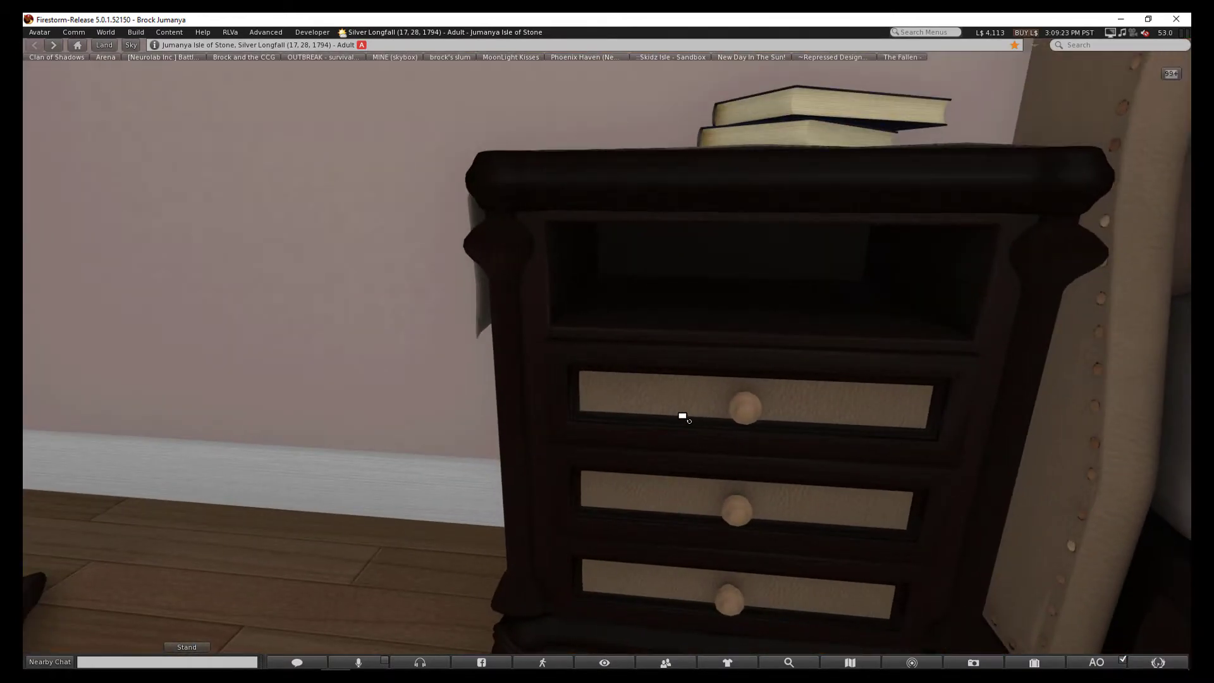
# Orbit the nightstand from a lower angle, then swing out to show the dresser and bed
pyautogui.moveTo(683, 413)
pyautogui.mouseDown()
pyautogui.moveTo(607, 398)
pyautogui.moveTo(607, 379)
pyautogui.mouseUp()
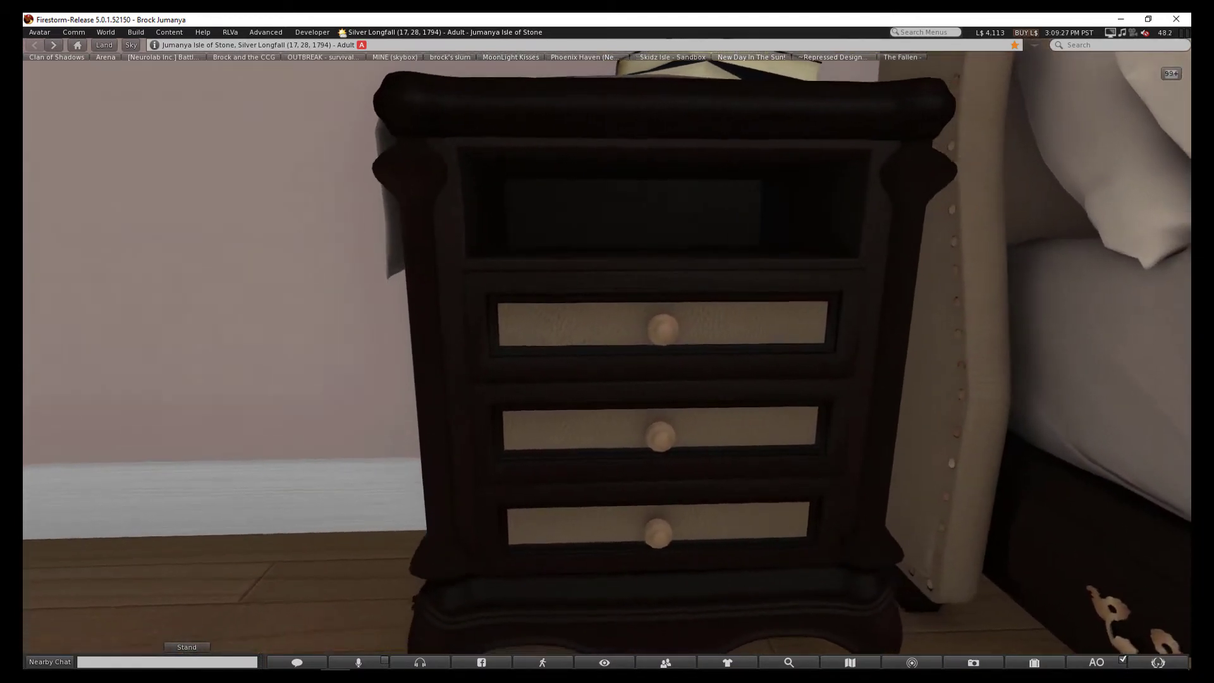
pyautogui.scroll(-4, 608, 338)
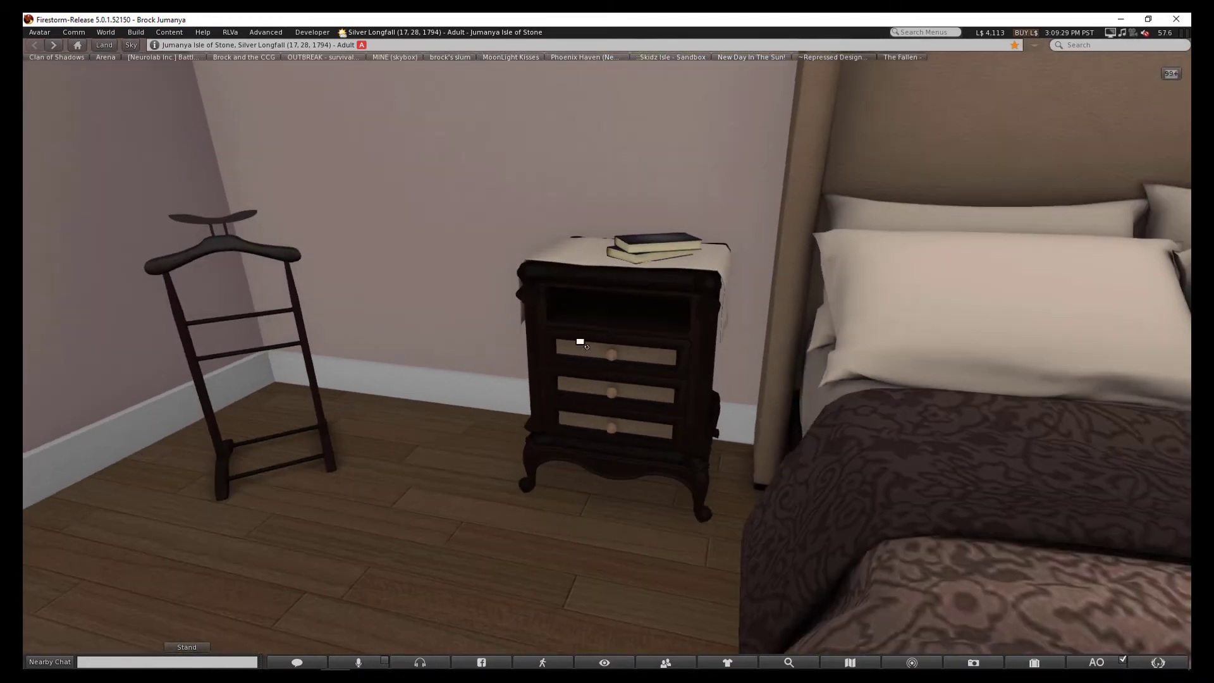
pyautogui.moveTo(580, 333); pyautogui.dragTo(588, 398)
pyautogui.scroll(-3, 607, 341)
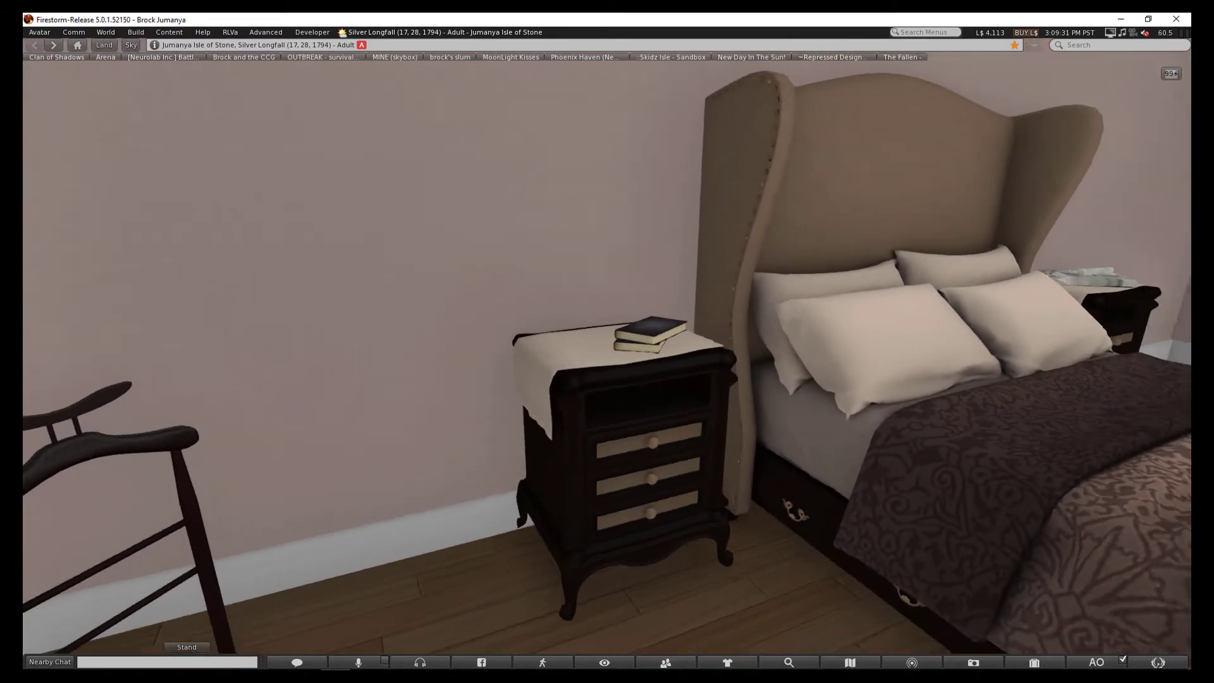
pyautogui.scroll(3, 607, 341)
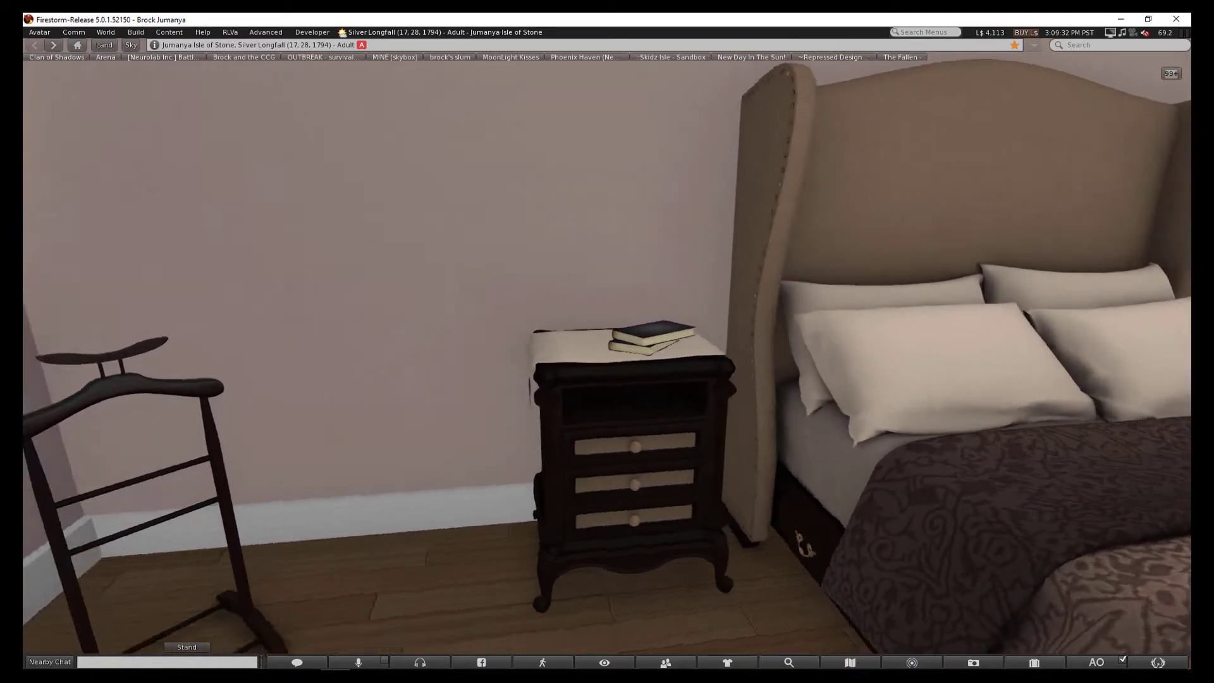
pyautogui.moveTo(588, 380); pyautogui.dragTo(604, 350)
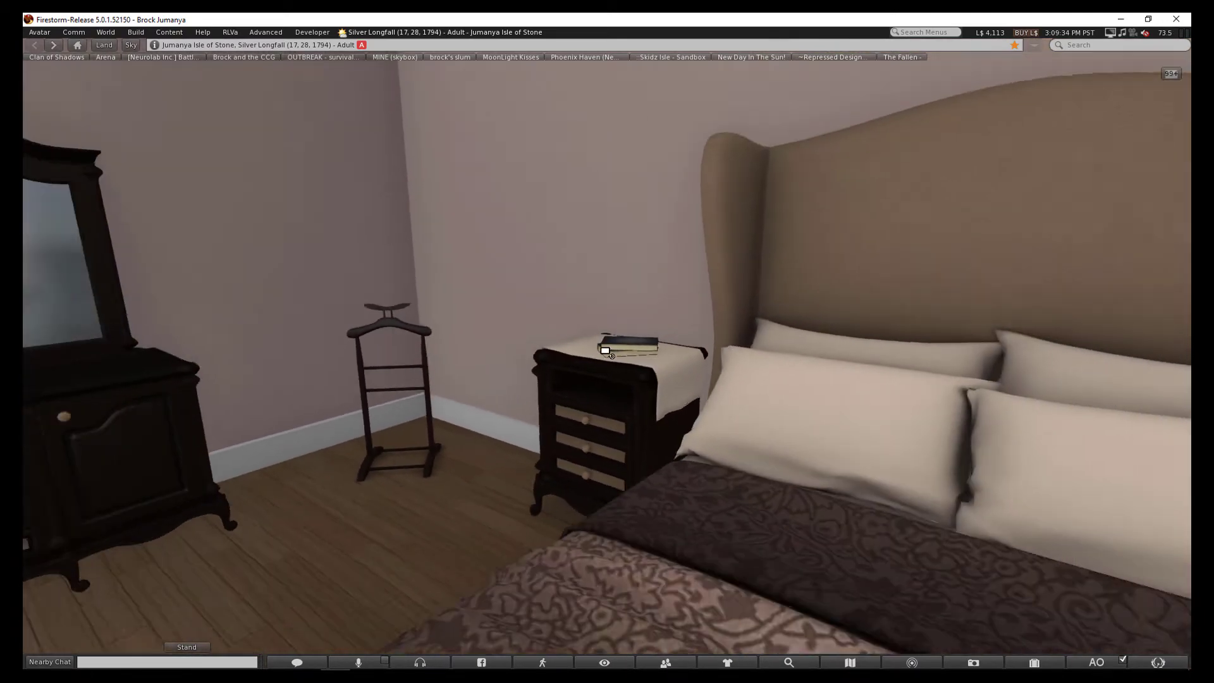
pyautogui.scroll(-3, 604, 349)
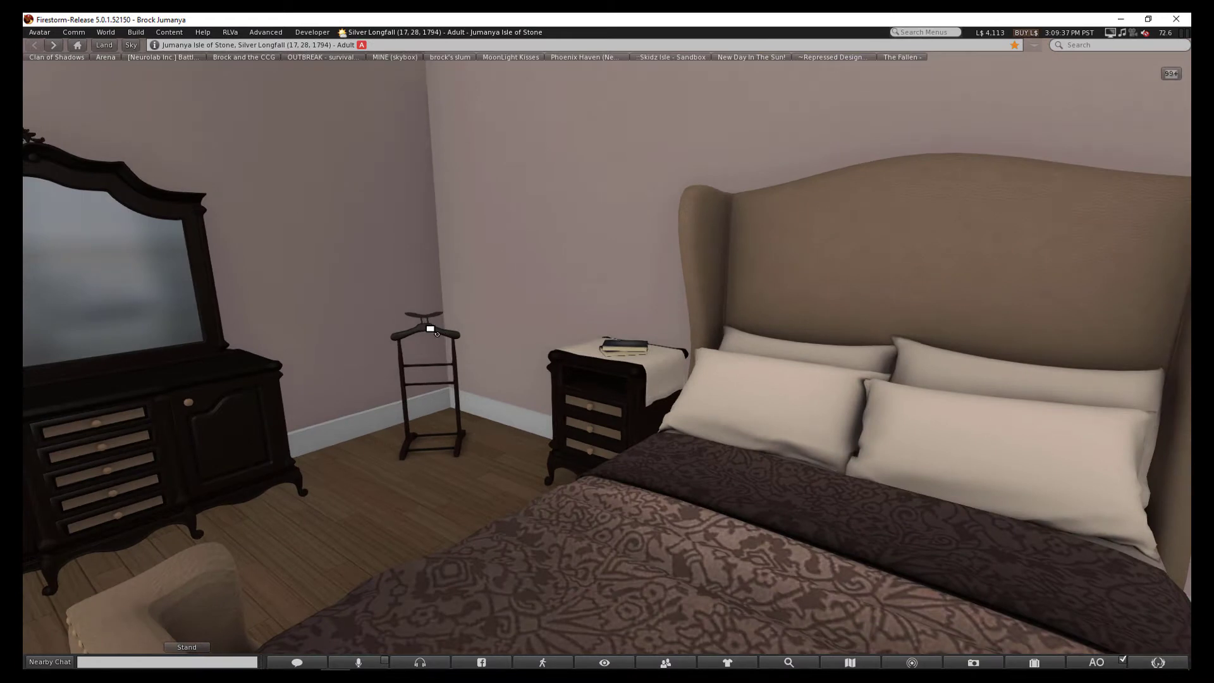
pyautogui.scroll(-3, 430, 329)
# Orbit around the valet stand, then turn toward the dresser and standing mirror
pyautogui.keyDown('alt'); pyautogui.click(429, 328); pyautogui.keyUp('alt')
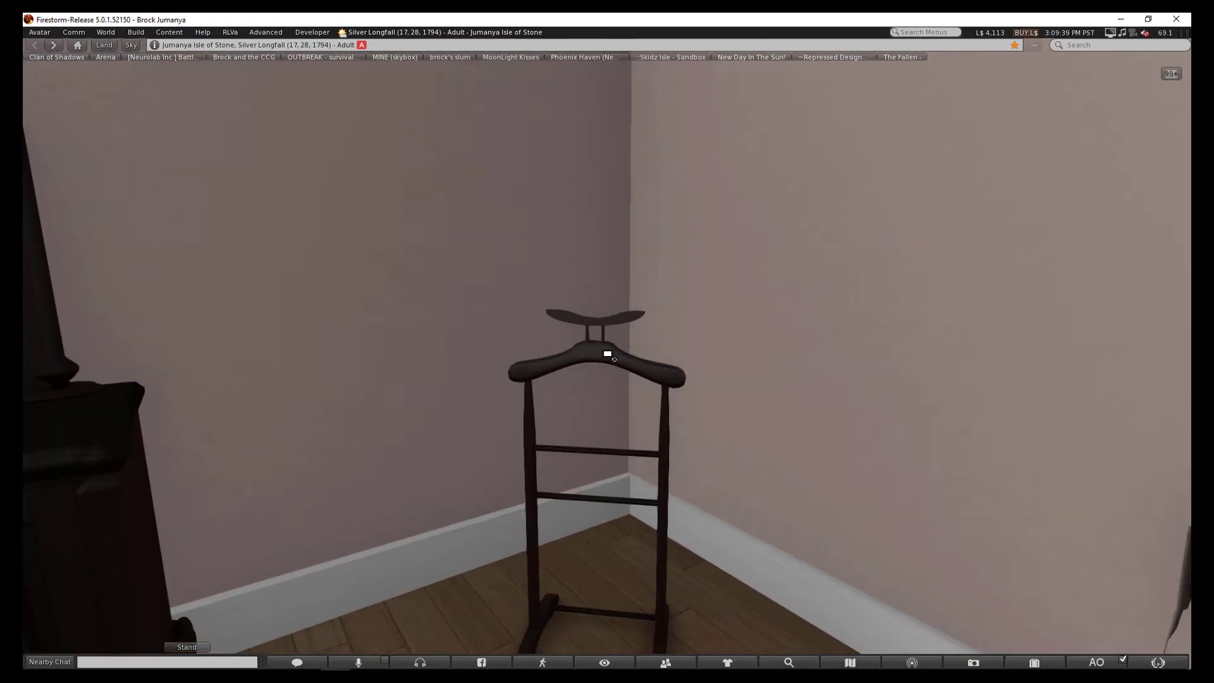
pyautogui.moveTo(607, 354); pyautogui.dragTo(569, 361)
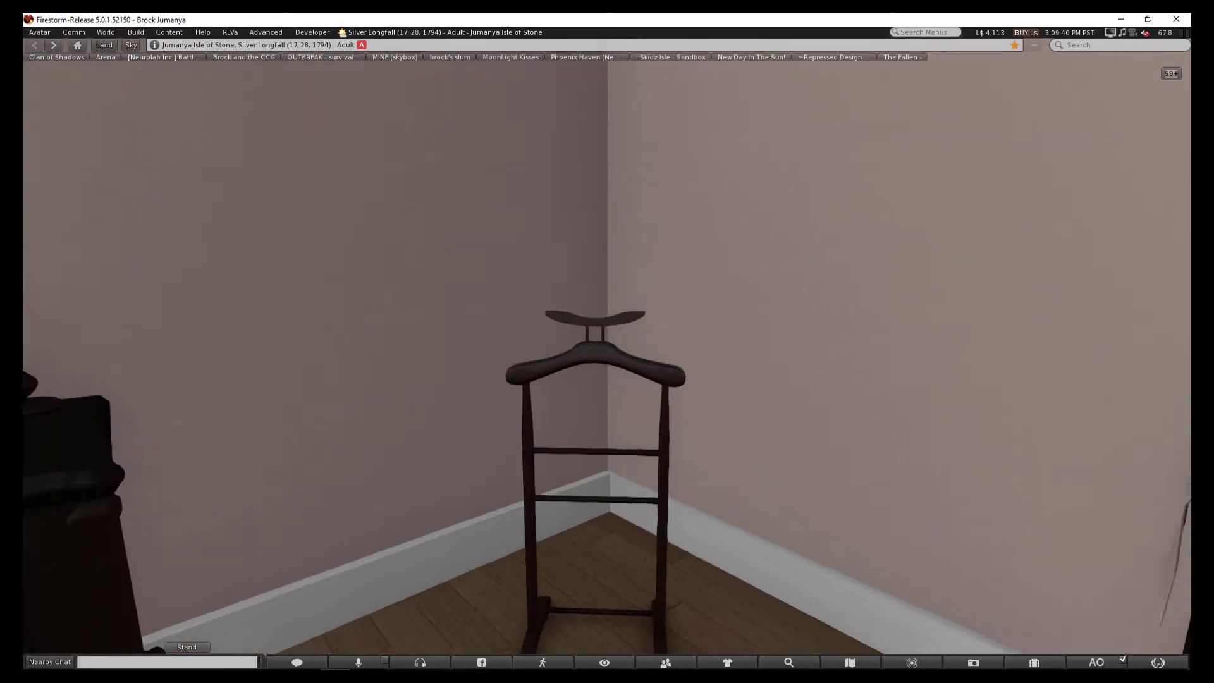
pyautogui.scroll(-3, 606, 355)
pyautogui.scroll(-2, 606, 355)
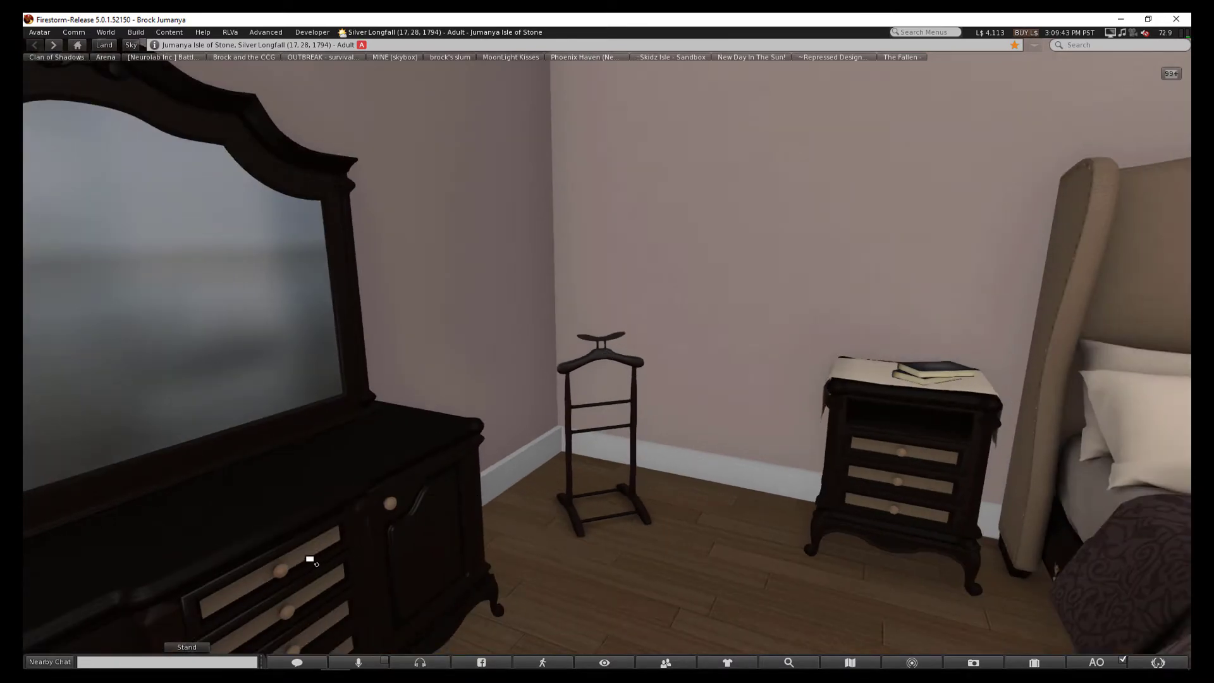
pyautogui.moveTo(309, 559); pyautogui.dragTo(399, 531)
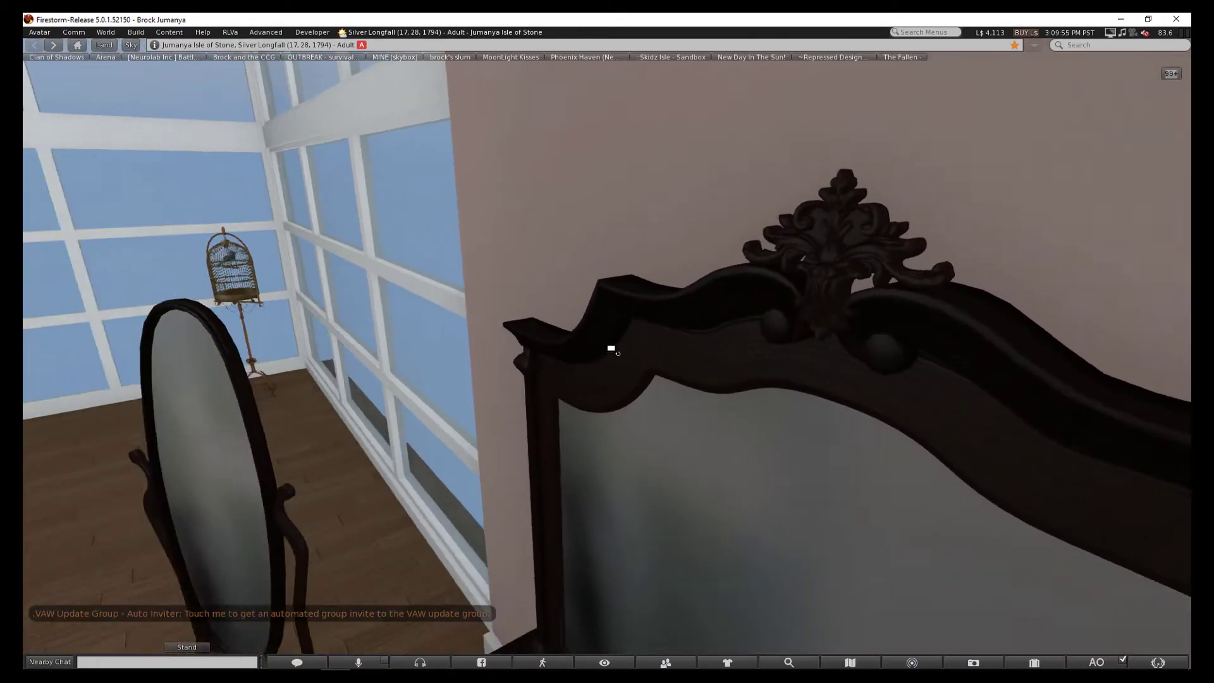
pyautogui.moveTo(610, 349)
pyautogui.mouseDown()
pyautogui.moveTo(338, 448)
pyautogui.moveTo(607, 380)
pyautogui.moveTo(597, 353)
pyautogui.mouseUp()
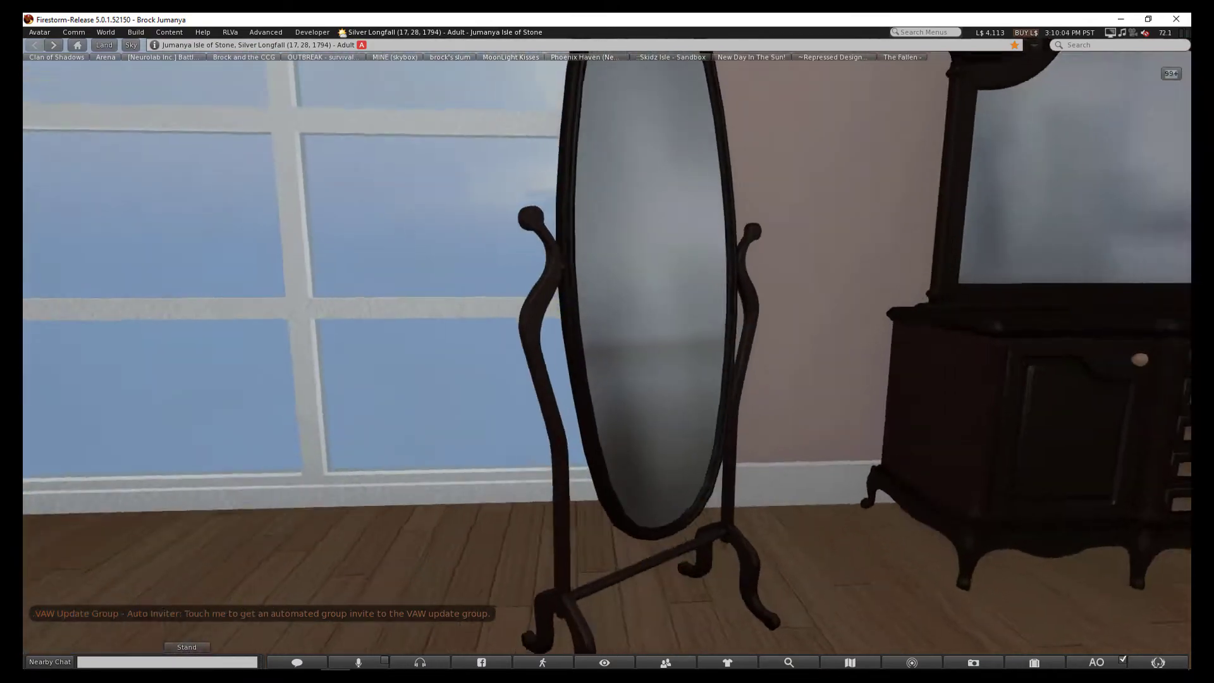
# Reset the view, then inspect the armoire, fireplace and carved mantel corbel up close
pyautogui.press('Escape')
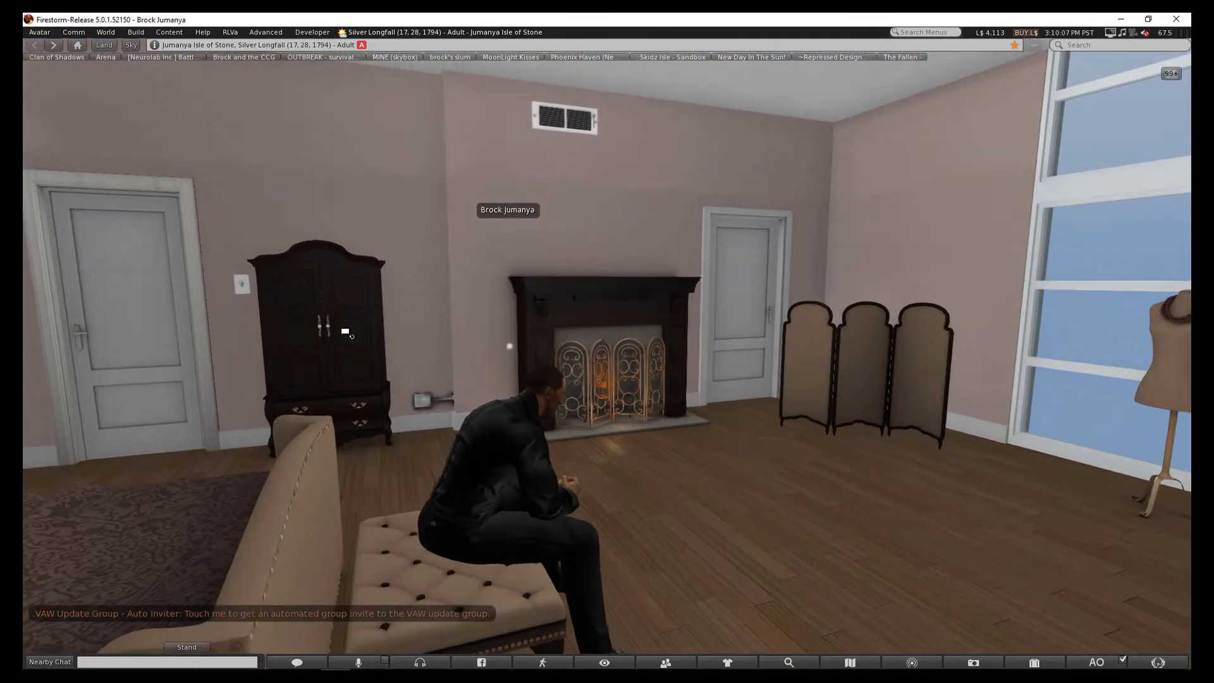
pyautogui.keyDown('alt'); pyautogui.click(346, 333); pyautogui.keyUp('alt')
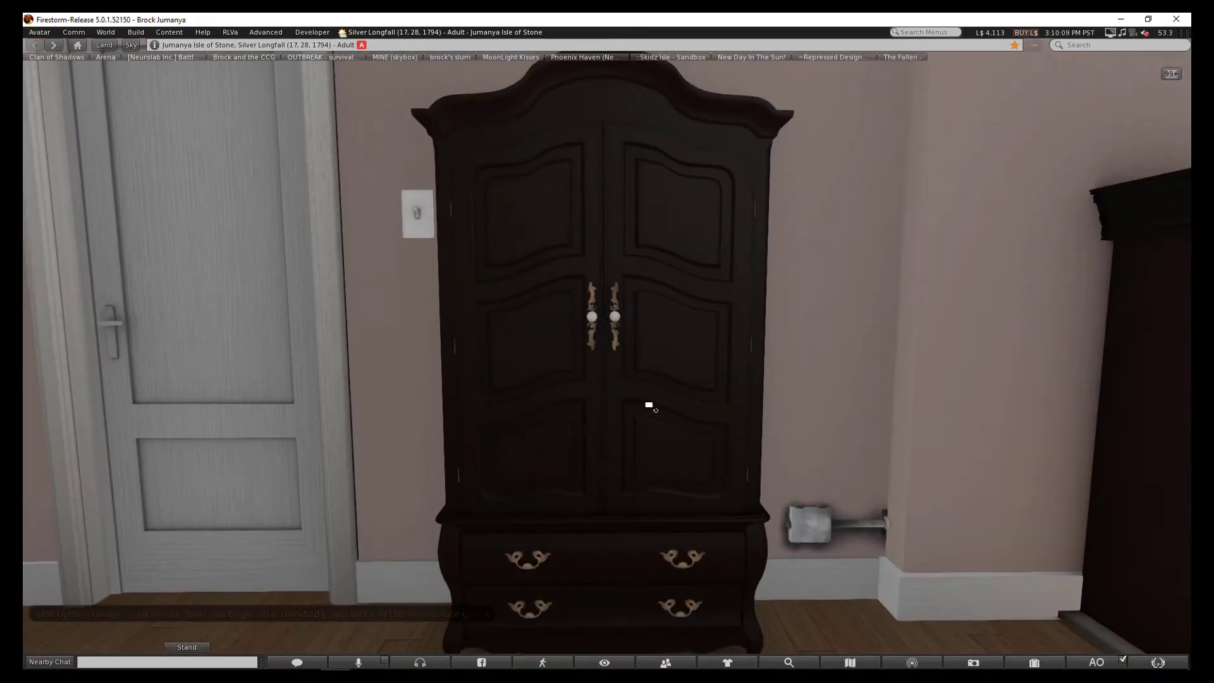
pyautogui.moveTo(649, 406); pyautogui.dragTo(531, 406)
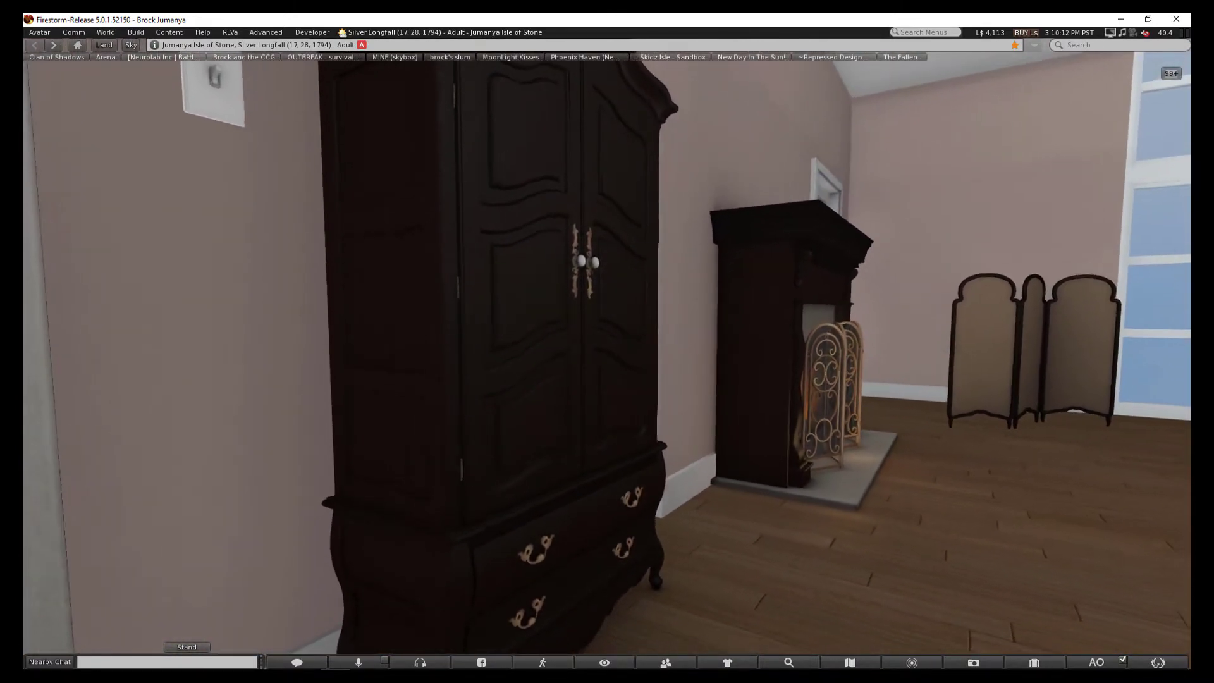
pyautogui.moveTo(836, 275); pyautogui.dragTo(759, 304)
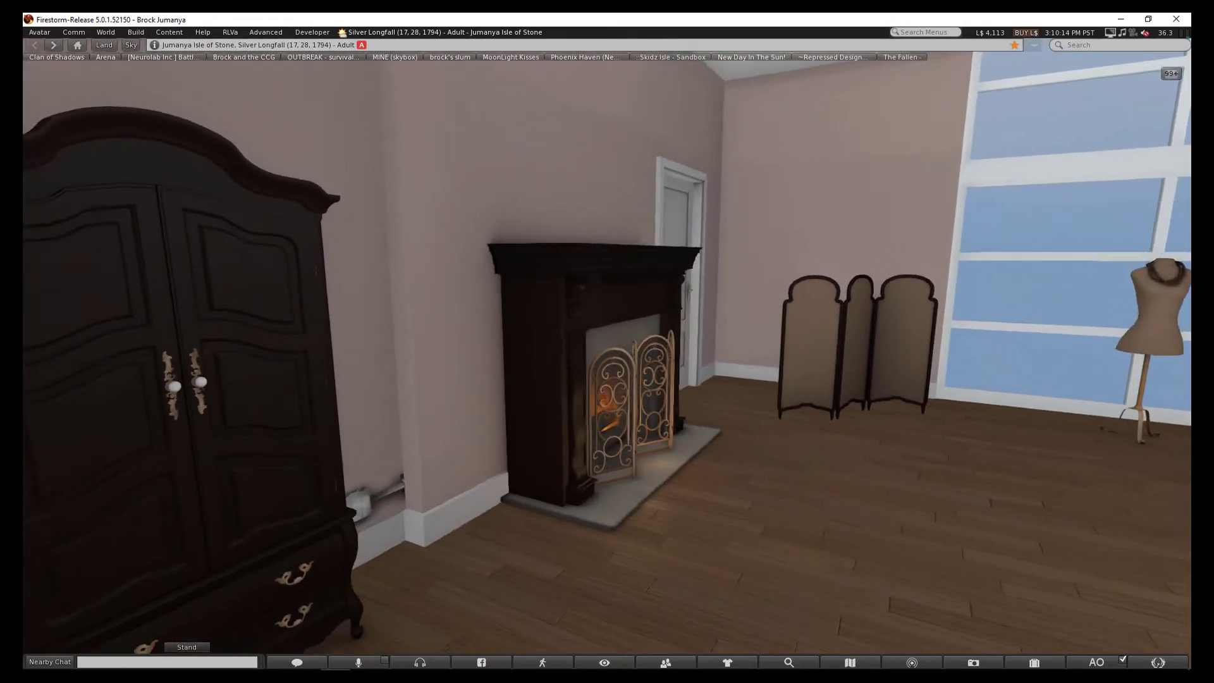
pyautogui.scroll(2, 693, 389)
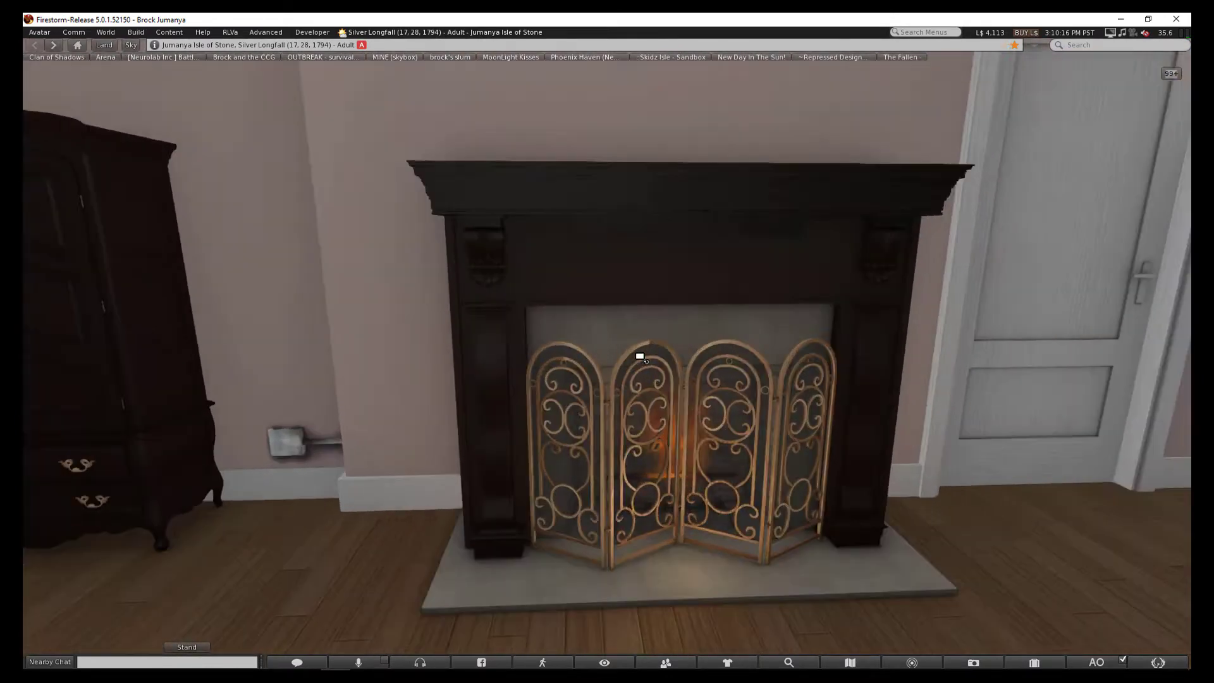
pyautogui.scroll(3, 693, 390)
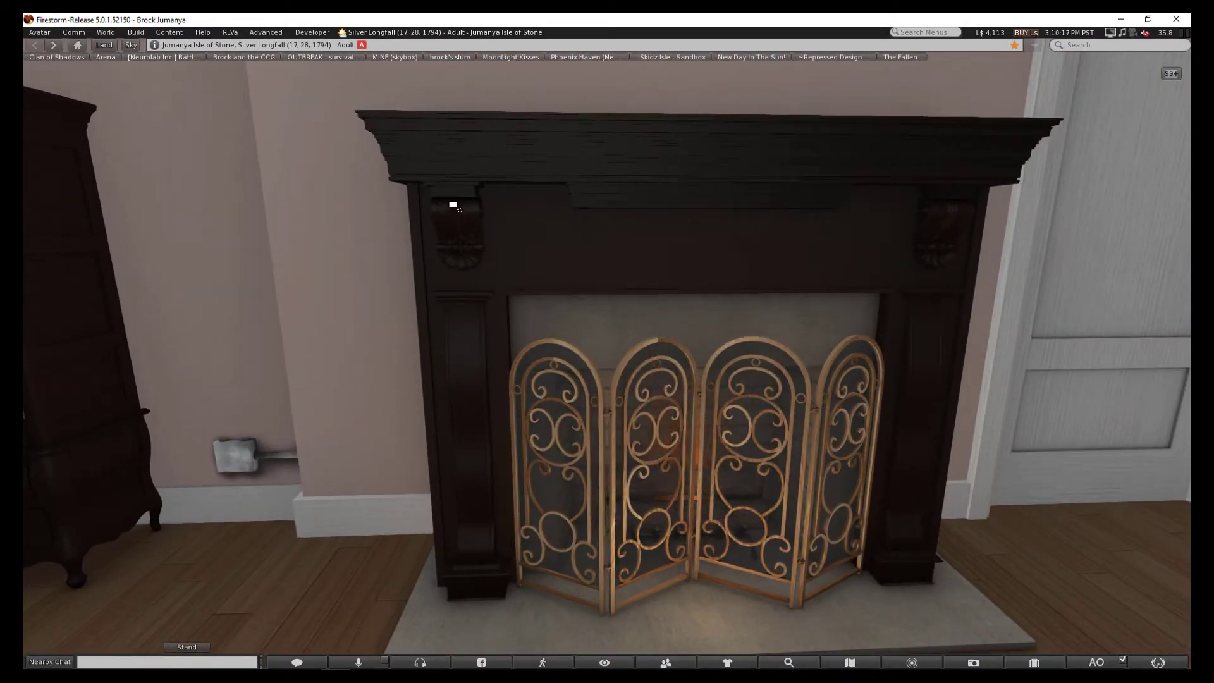
pyautogui.scroll(-2, 455, 234)
pyautogui.moveTo(454, 235)
pyautogui.mouseDown()
pyautogui.moveTo(607, 348)
pyautogui.moveTo(664, 348)
pyautogui.moveTo(616, 353)
pyautogui.mouseUp()
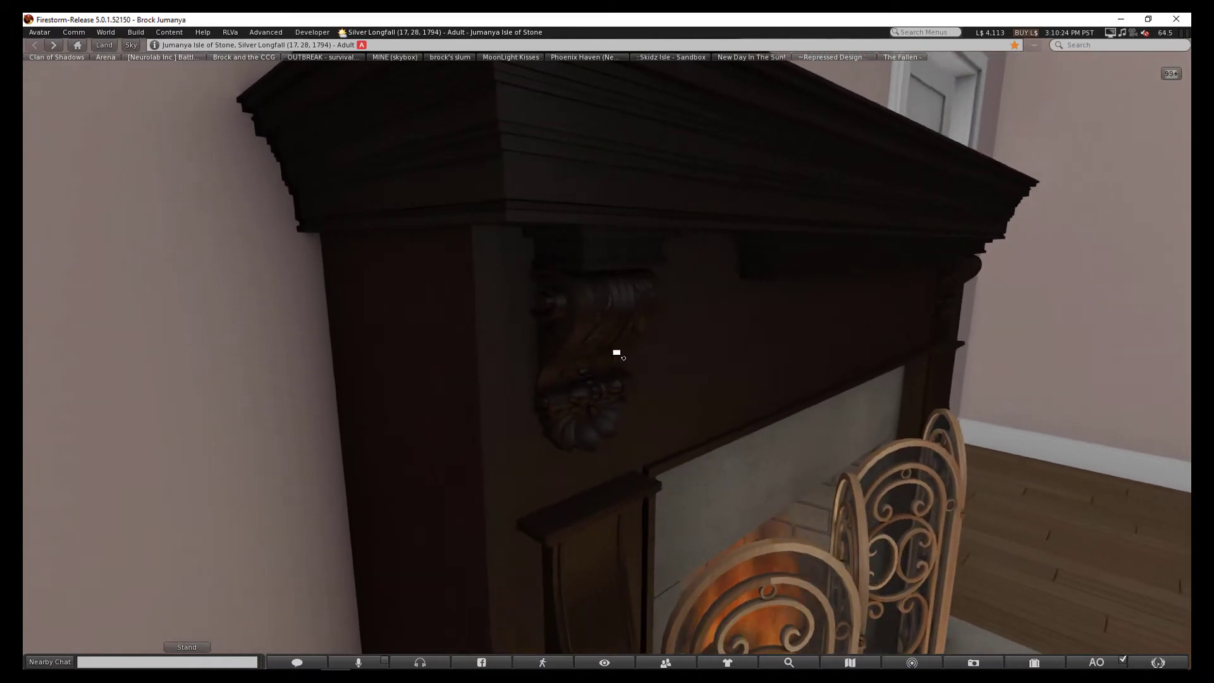
pyautogui.scroll(-3, 615, 354)
# Orbit the mannequin with its necklace, then the birdcage against the window
pyautogui.moveTo(616, 354)
pyautogui.mouseDown()
pyautogui.moveTo(379, 354)
pyautogui.moveTo(667, 358)
pyautogui.mouseUp()
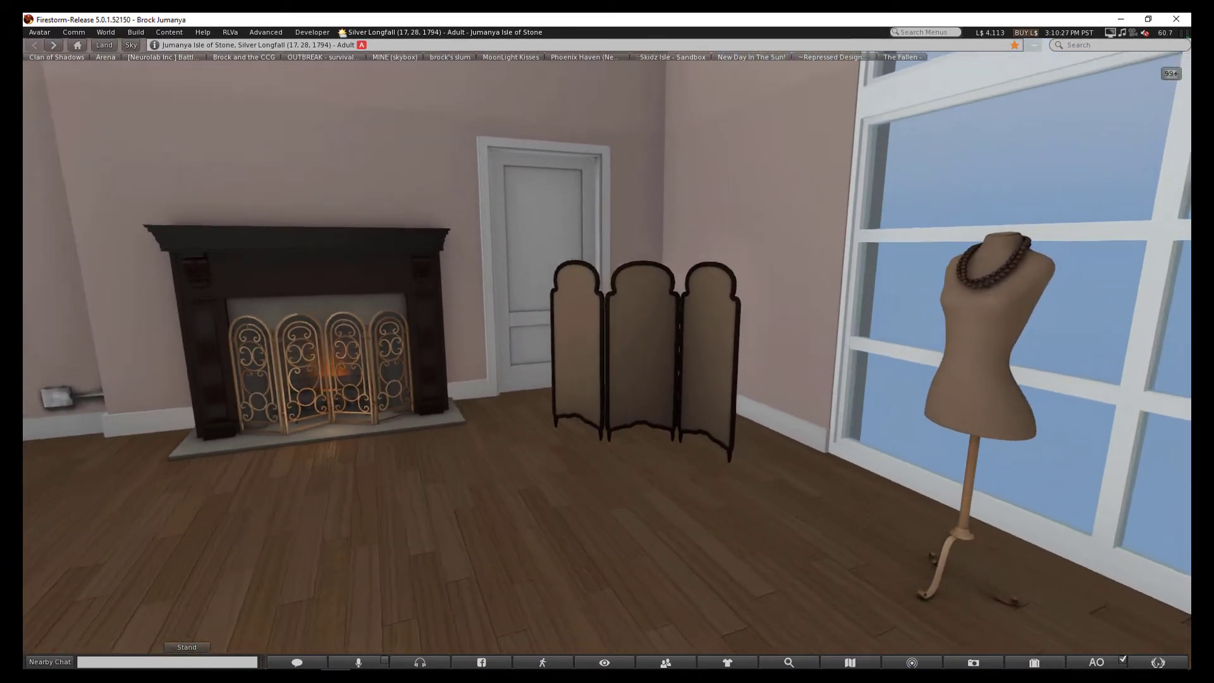
pyautogui.moveTo(934, 374); pyautogui.dragTo(531, 370)
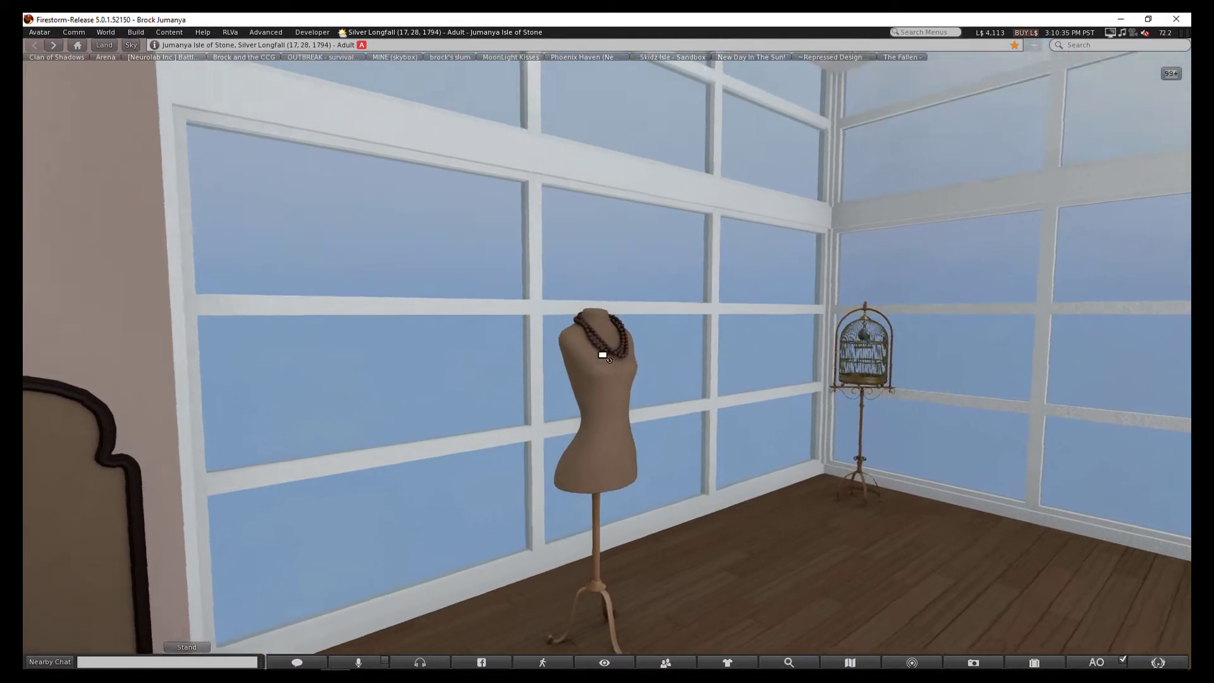
pyautogui.scroll(5, 601, 347)
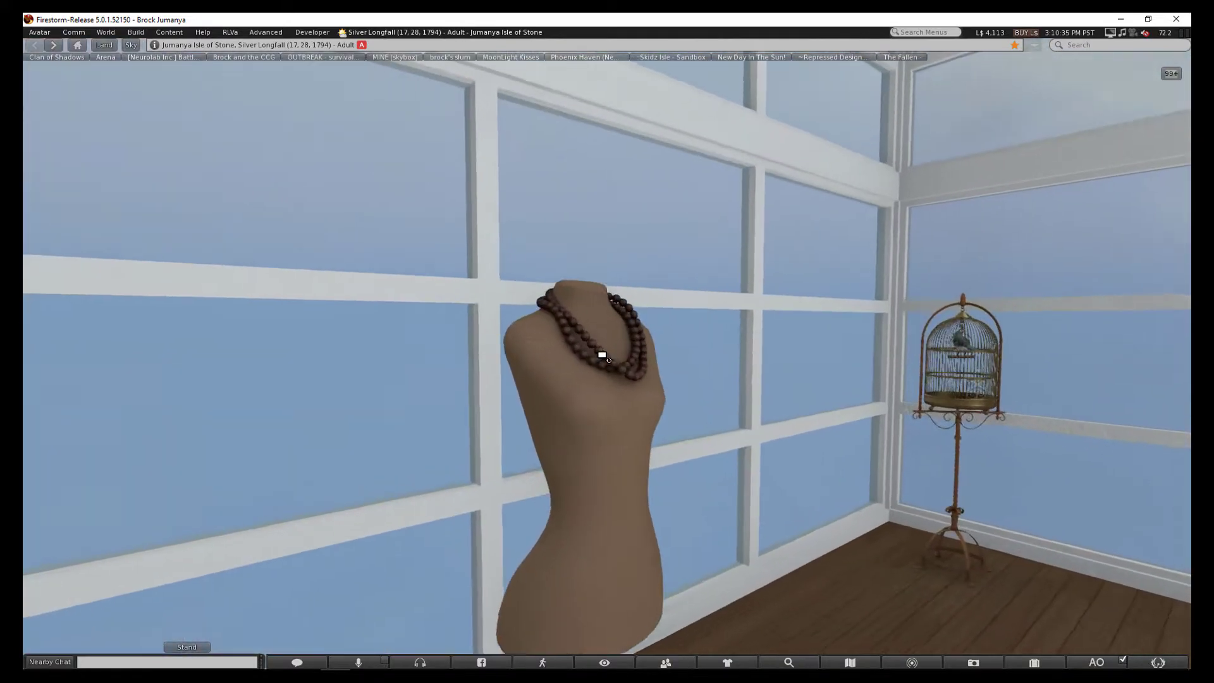
pyautogui.moveTo(600, 347); pyautogui.dragTo(380, 351)
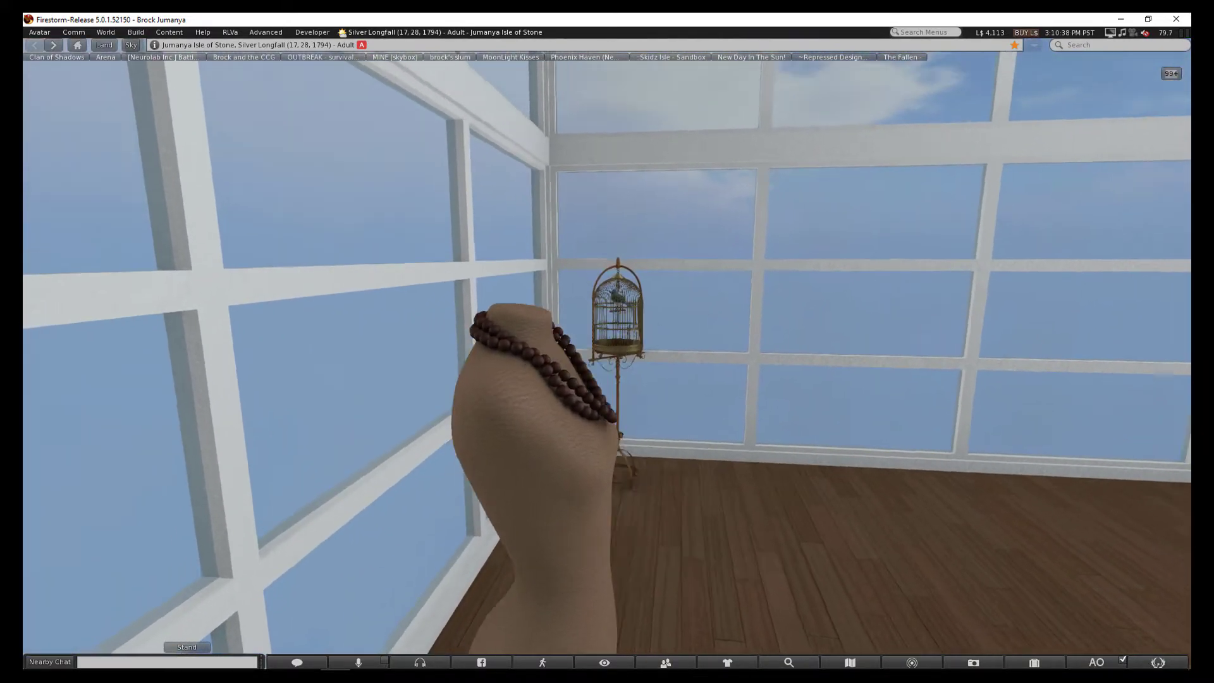
pyautogui.keyDown('alt'); pyautogui.click(631, 275); pyautogui.keyUp('alt')
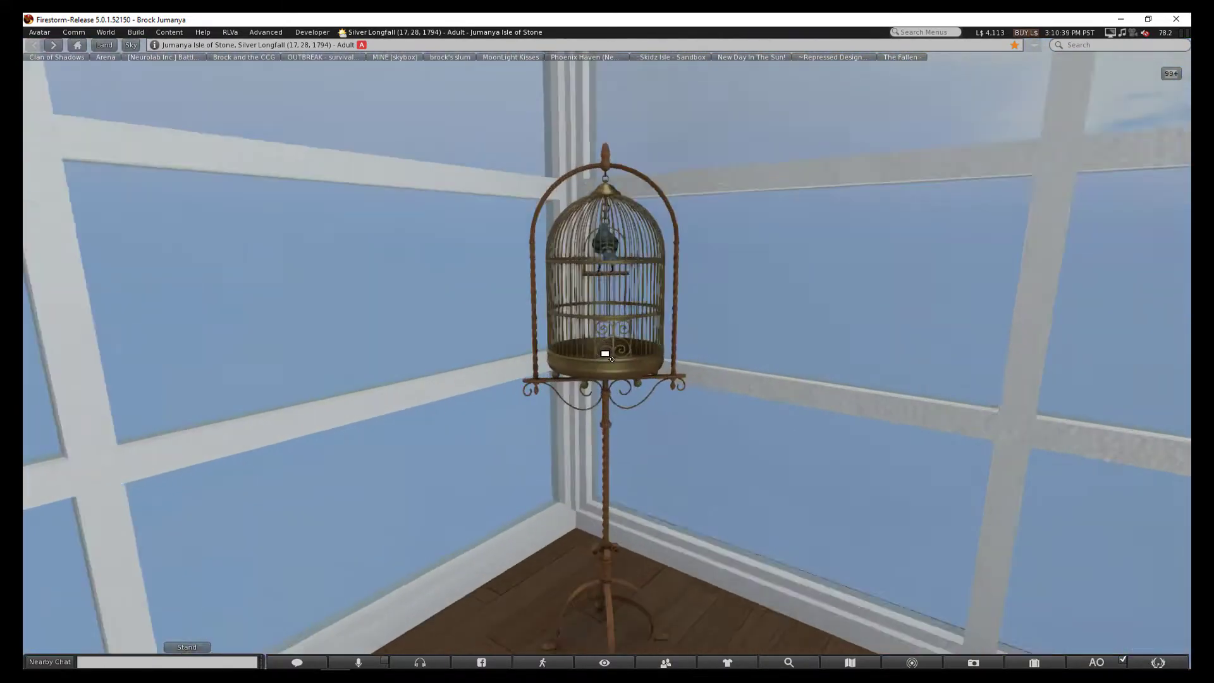
pyautogui.scroll(1, 605, 353)
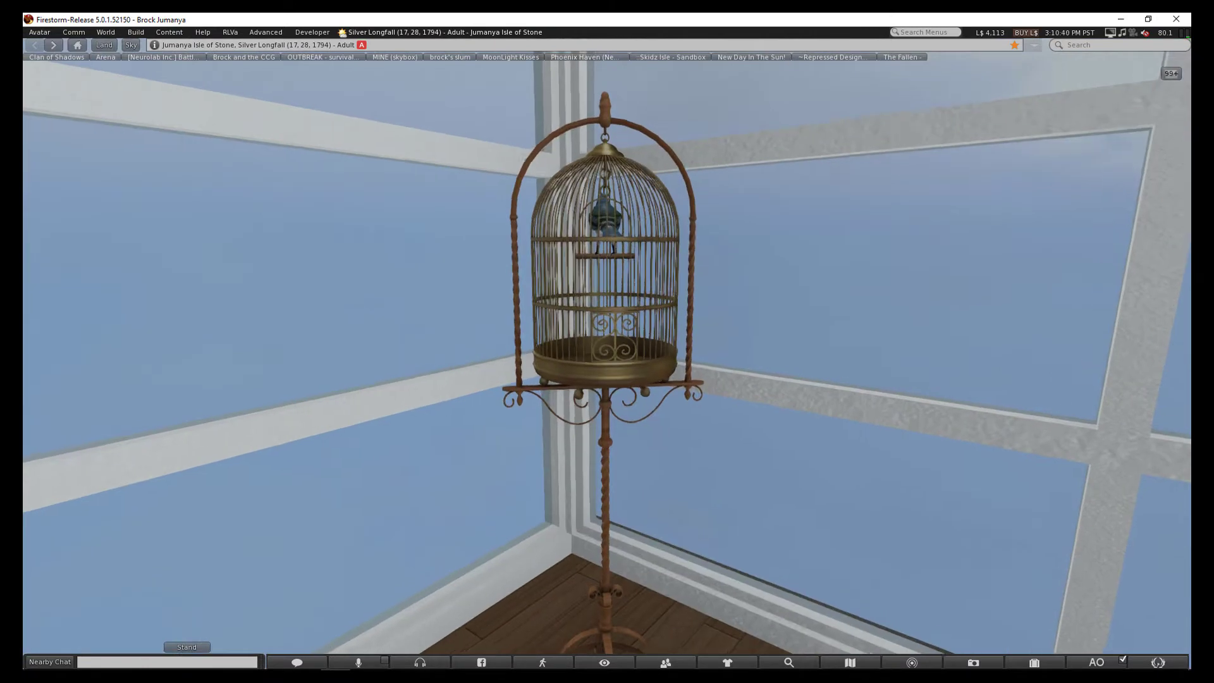
pyautogui.moveTo(605, 228); pyautogui.dragTo(474, 285)
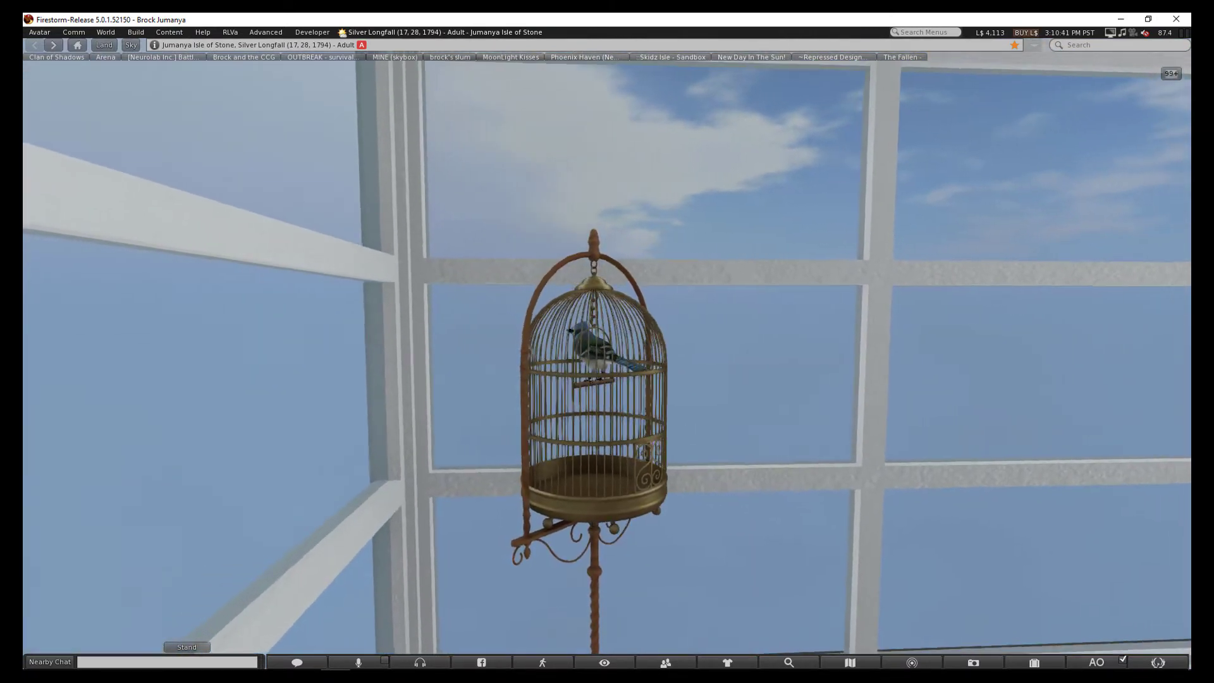
pyautogui.scroll(-5, 616, 509)
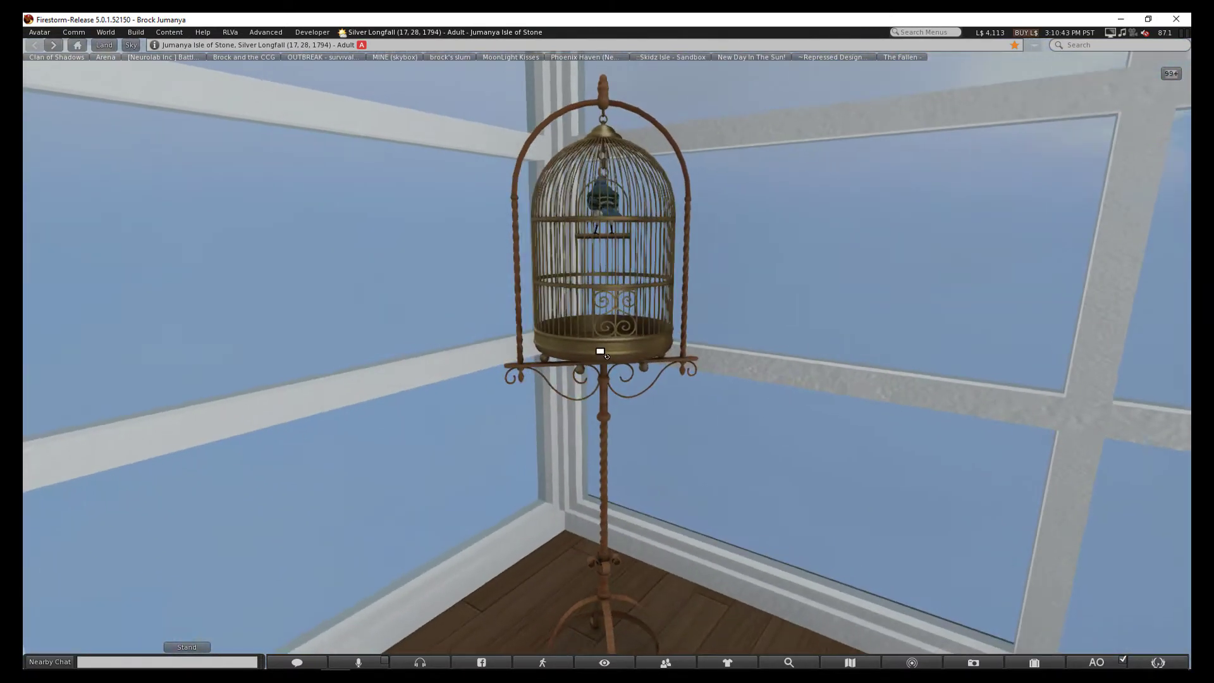
pyautogui.scroll(-5, 598, 343)
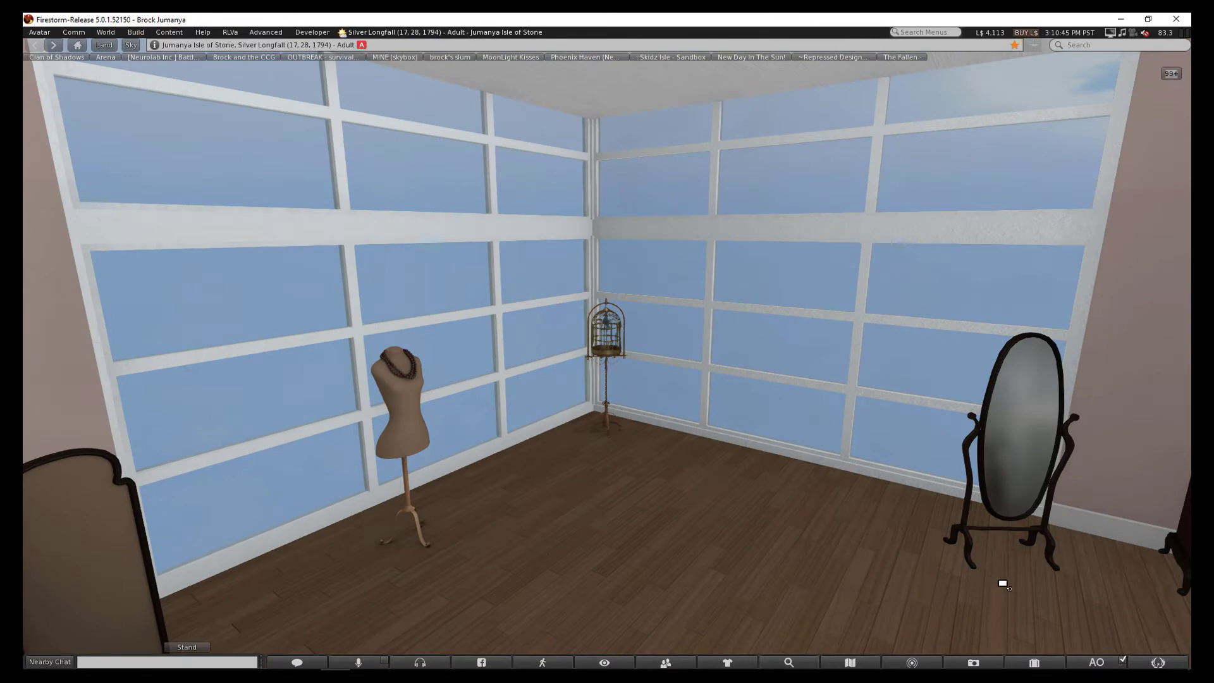
pyautogui.press('Escape')
pyautogui.moveTo(729, 366); pyautogui.dragTo(607, 380)
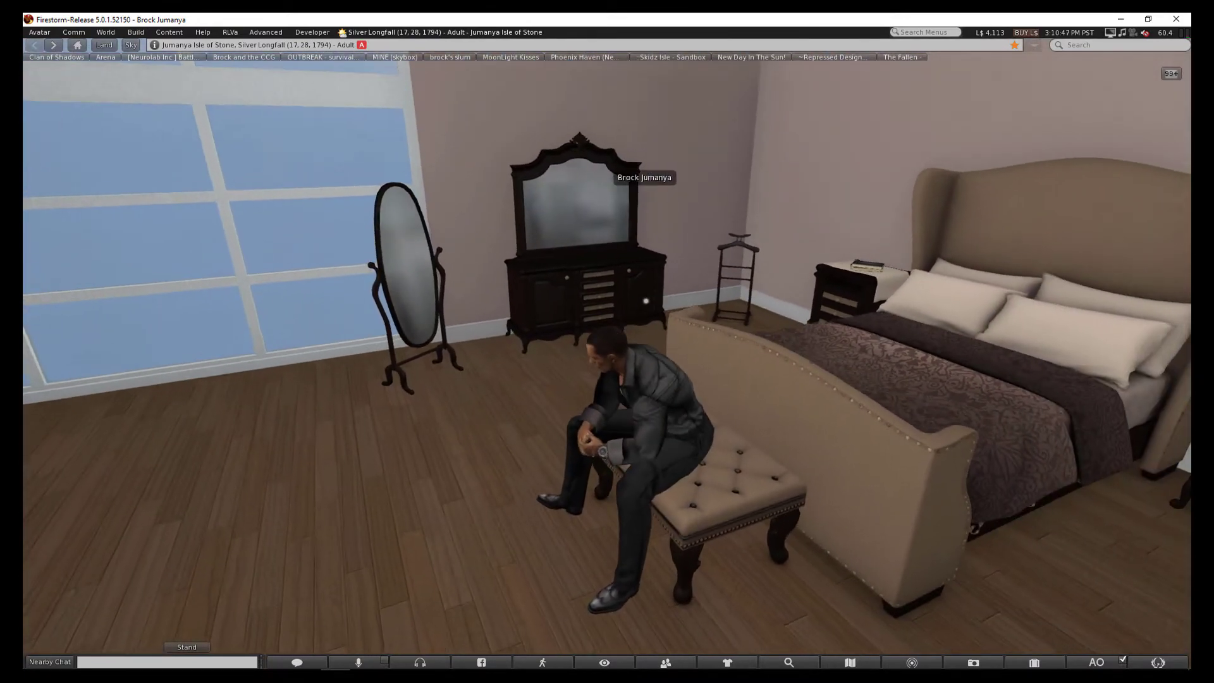
pyautogui.moveTo(729, 366); pyautogui.dragTo(475, 367)
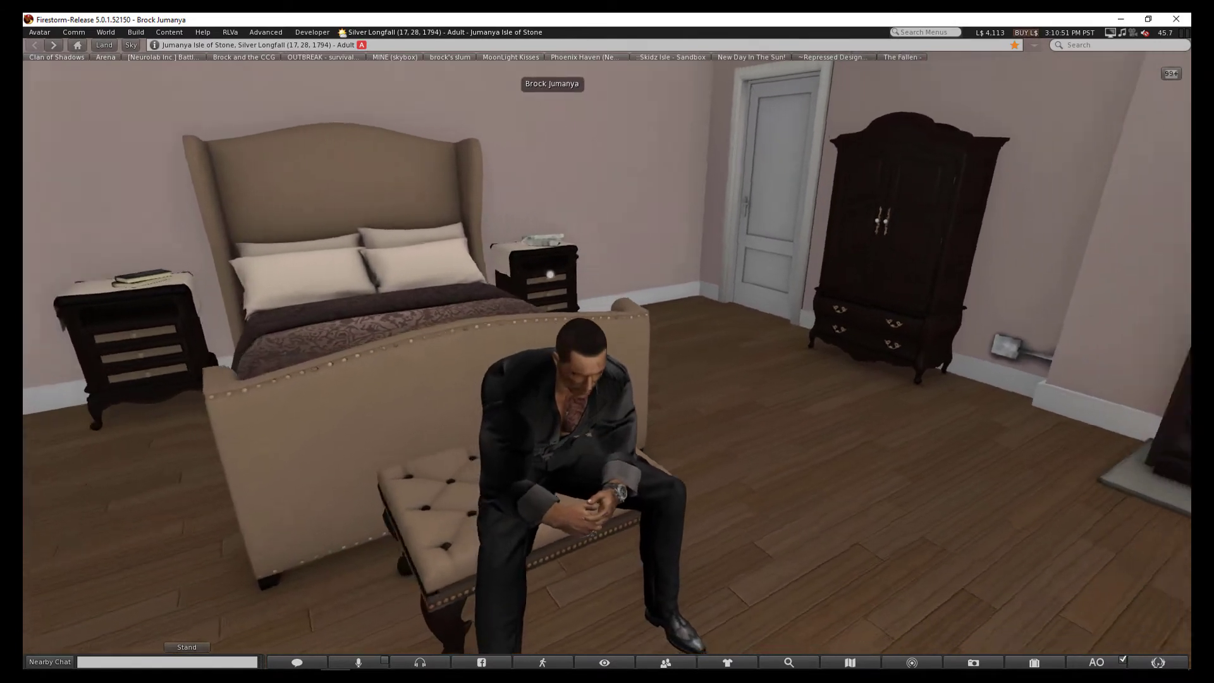
pyautogui.moveTo(607, 380); pyautogui.dragTo(512, 380)
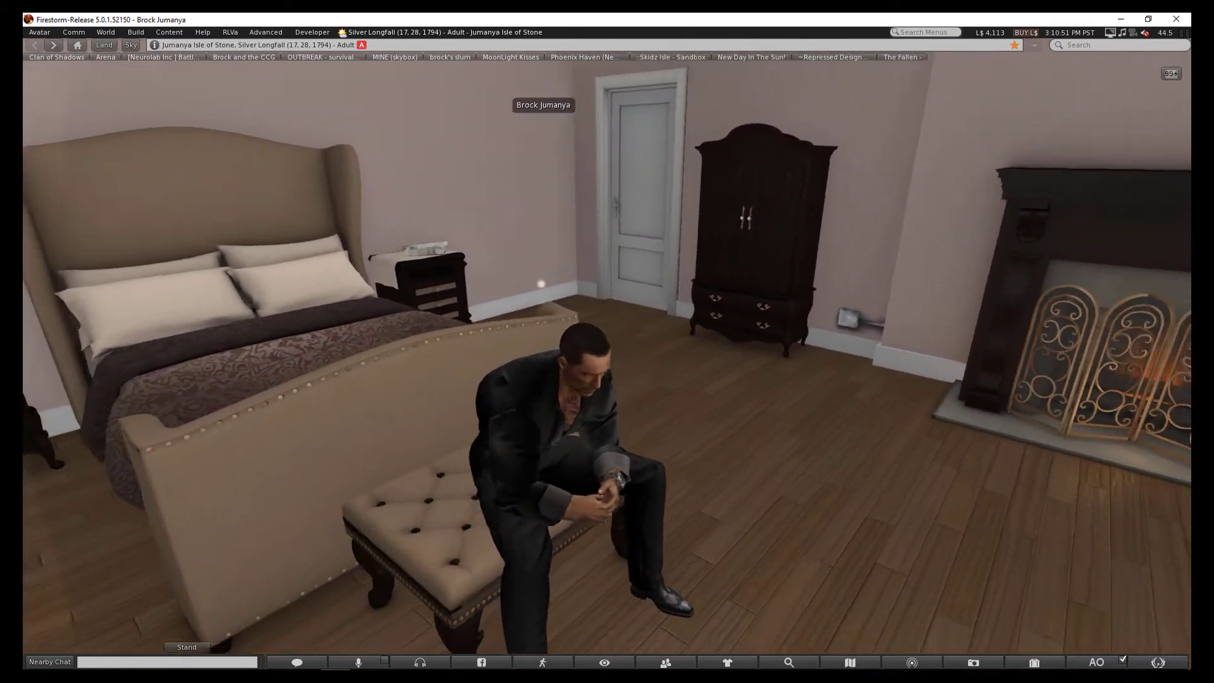
pyautogui.moveTo(531, 295); pyautogui.dragTo(579, 323)
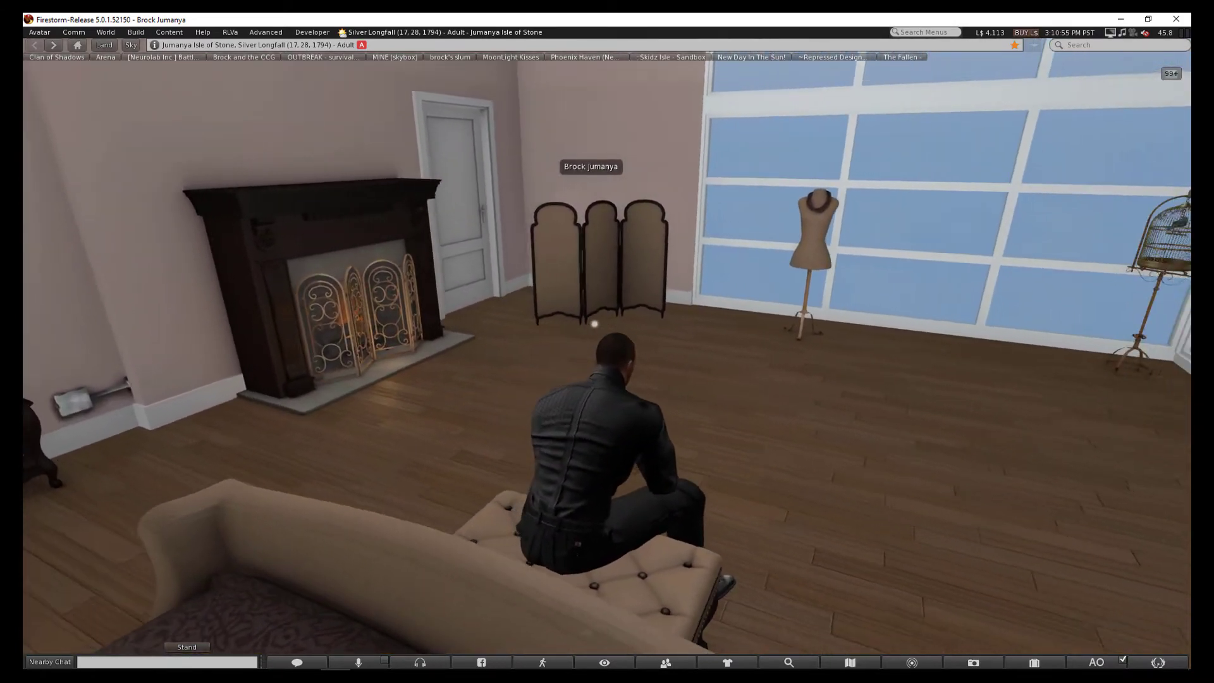
pyautogui.moveTo(597, 323)
pyautogui.mouseDown()
pyautogui.moveTo(532, 301)
pyautogui.moveTo(575, 268)
pyautogui.mouseUp()
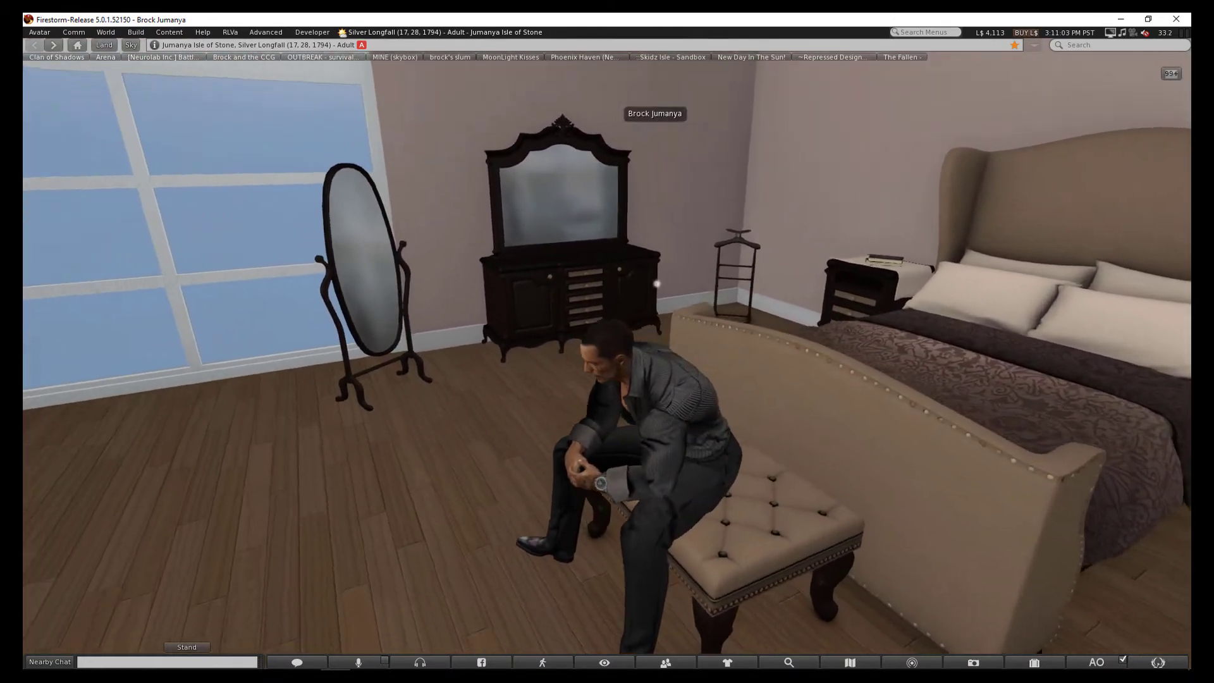
pyautogui.moveTo(671, 286)
pyautogui.mouseDown()
pyautogui.moveTo(683, 293)
pyautogui.moveTo(550, 304)
pyautogui.mouseUp()
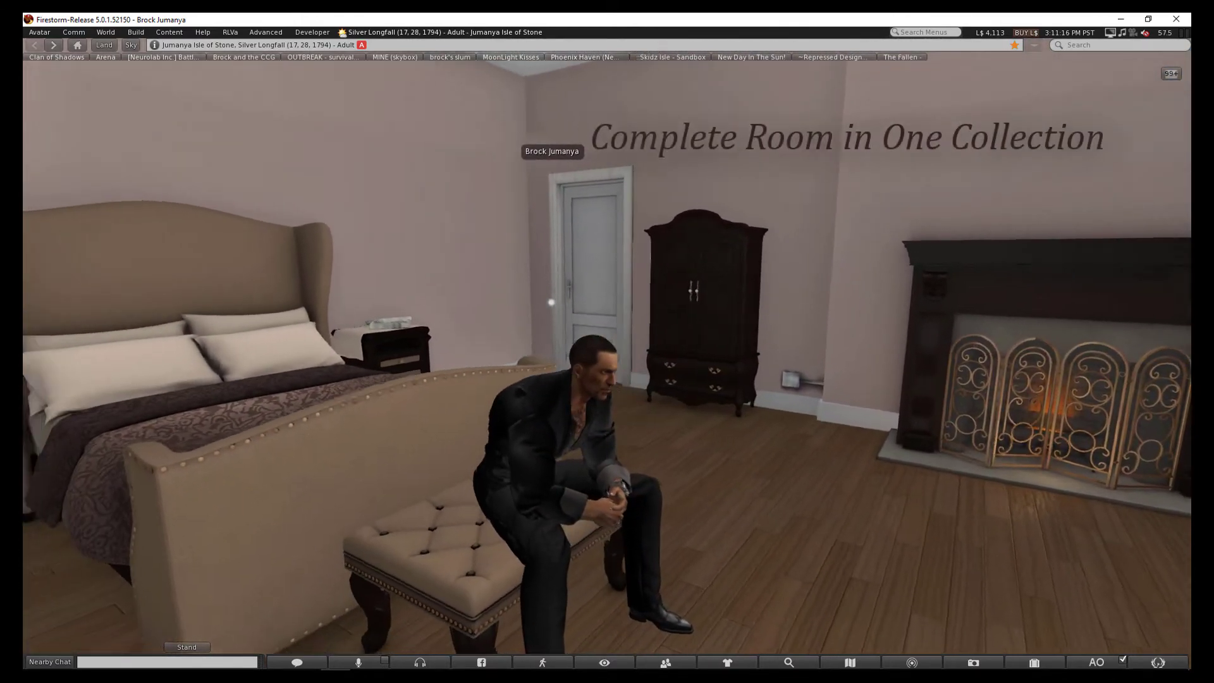
pyautogui.moveTo(551, 302)
pyautogui.mouseDown()
pyautogui.moveTo(550, 286)
pyautogui.moveTo(582, 284)
pyautogui.mouseUp()
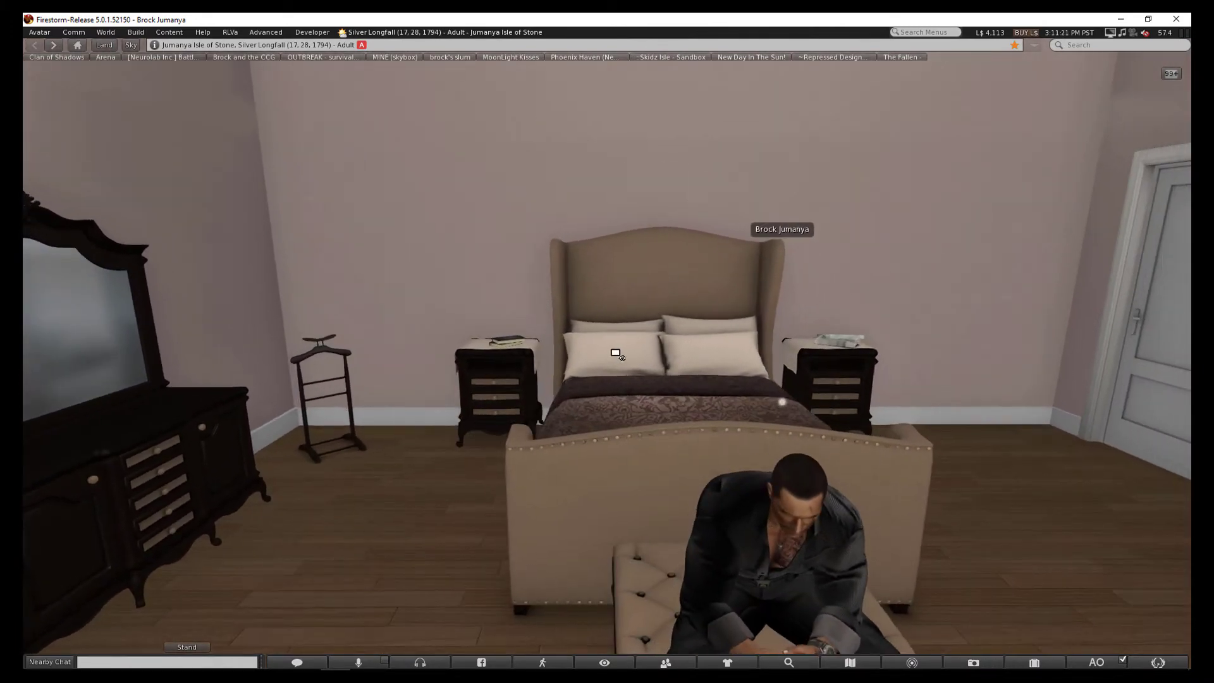
pyautogui.press('Escape')
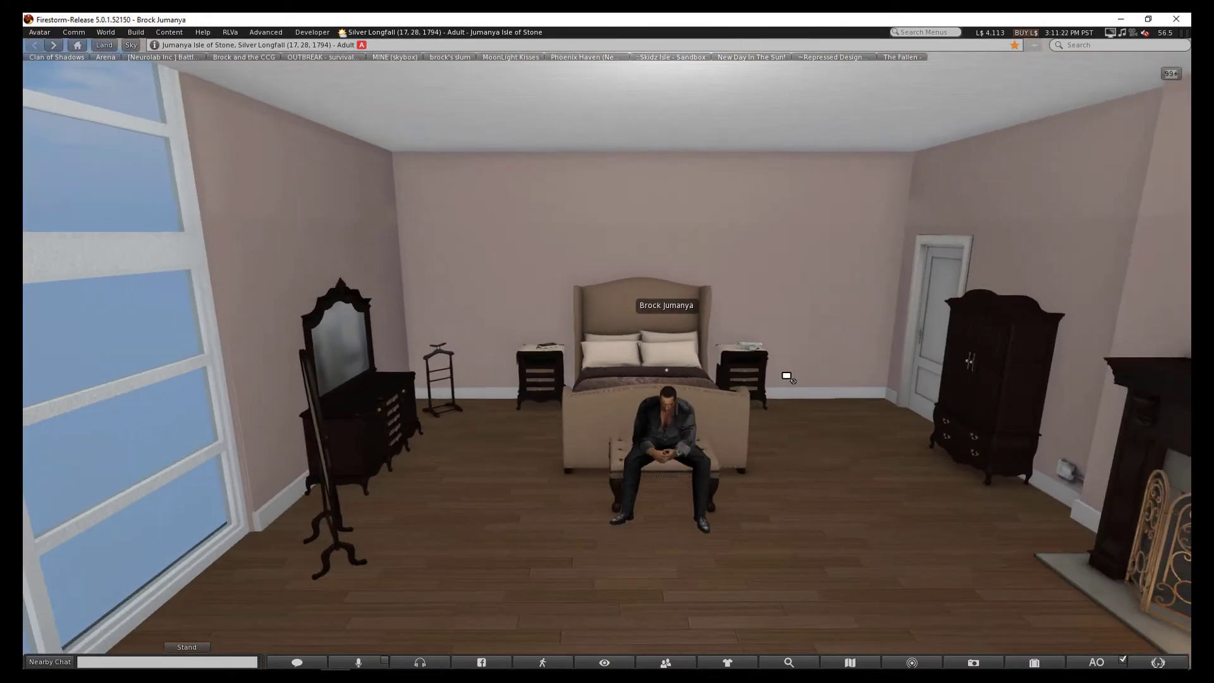
pyautogui.moveTo(836, 338); pyautogui.dragTo(664, 342)
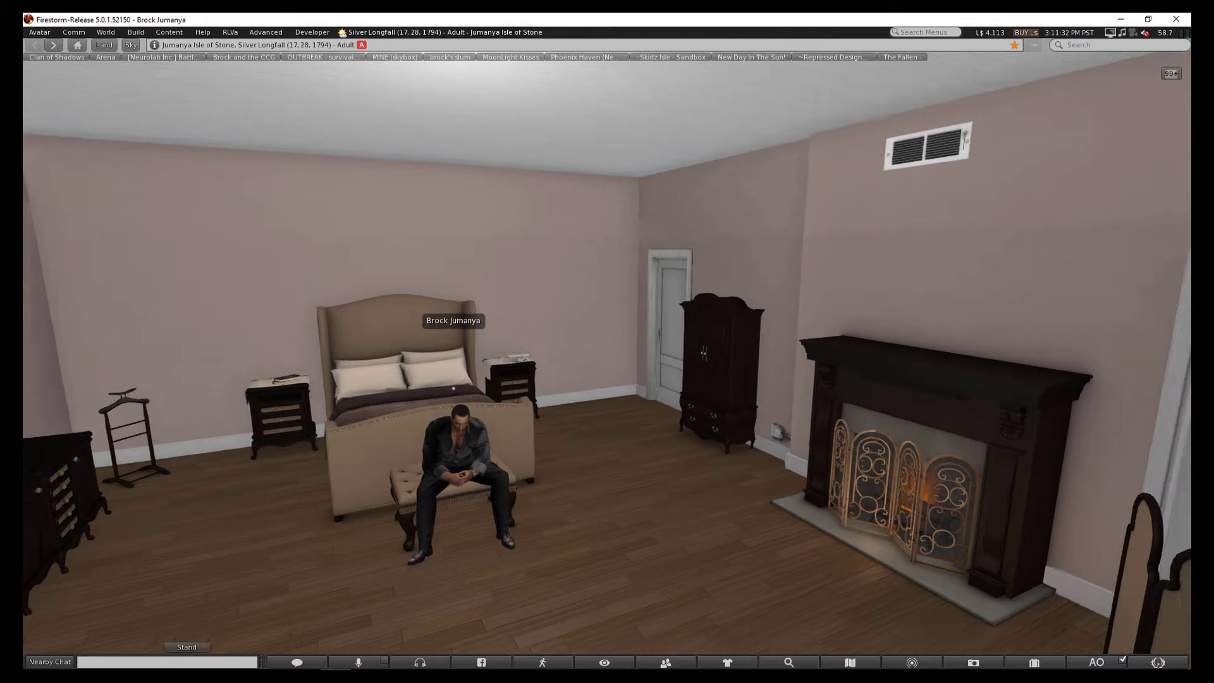
pyautogui.moveTo(762, 403); pyautogui.dragTo(570, 402)
pyautogui.moveTo(665, 403); pyautogui.dragTo(569, 402)
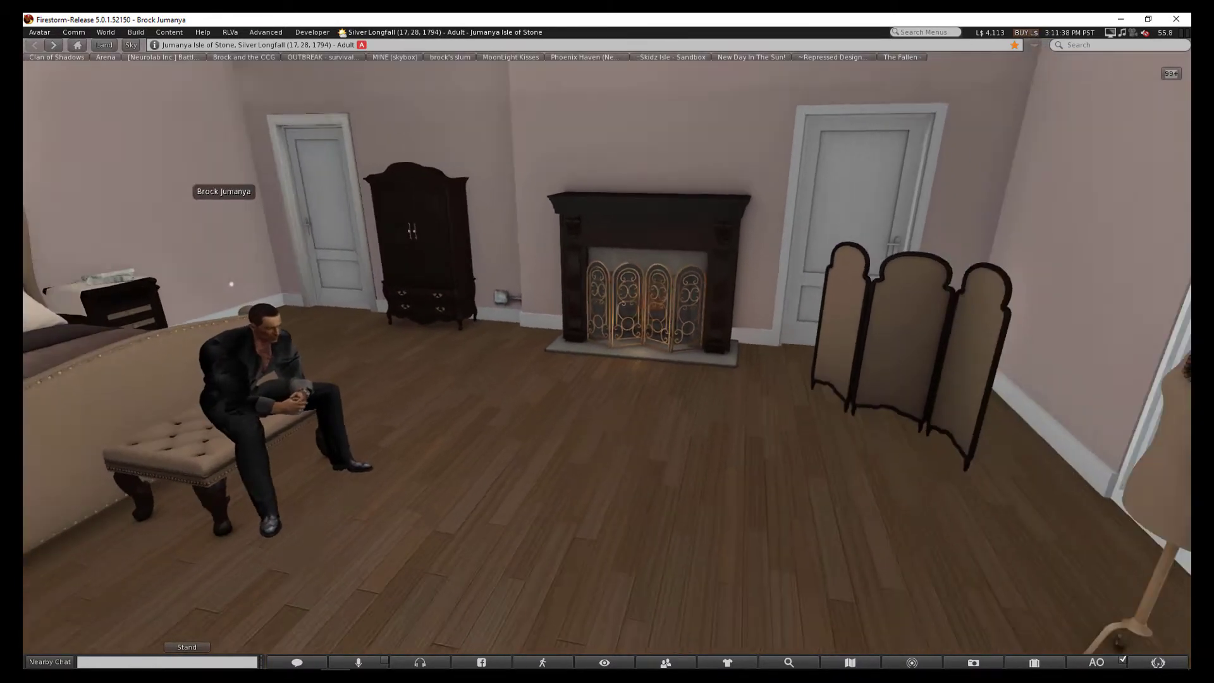
pyautogui.moveTo(809, 497); pyautogui.dragTo(435, 323)
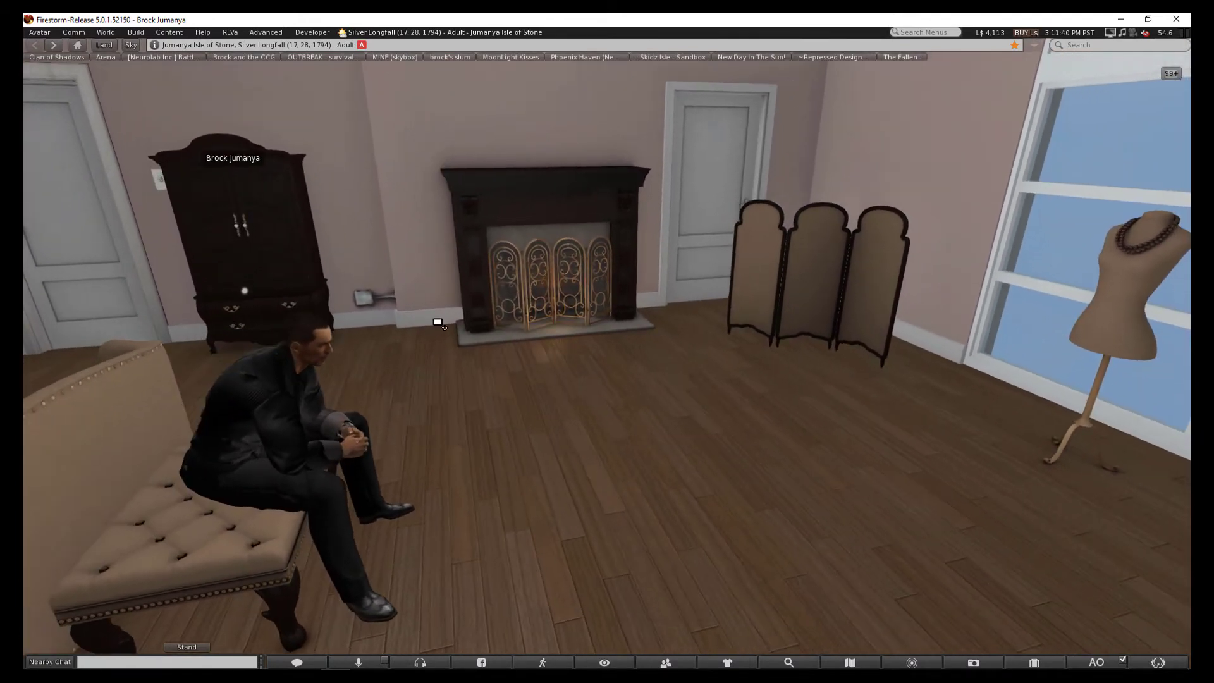
pyautogui.press('Escape')
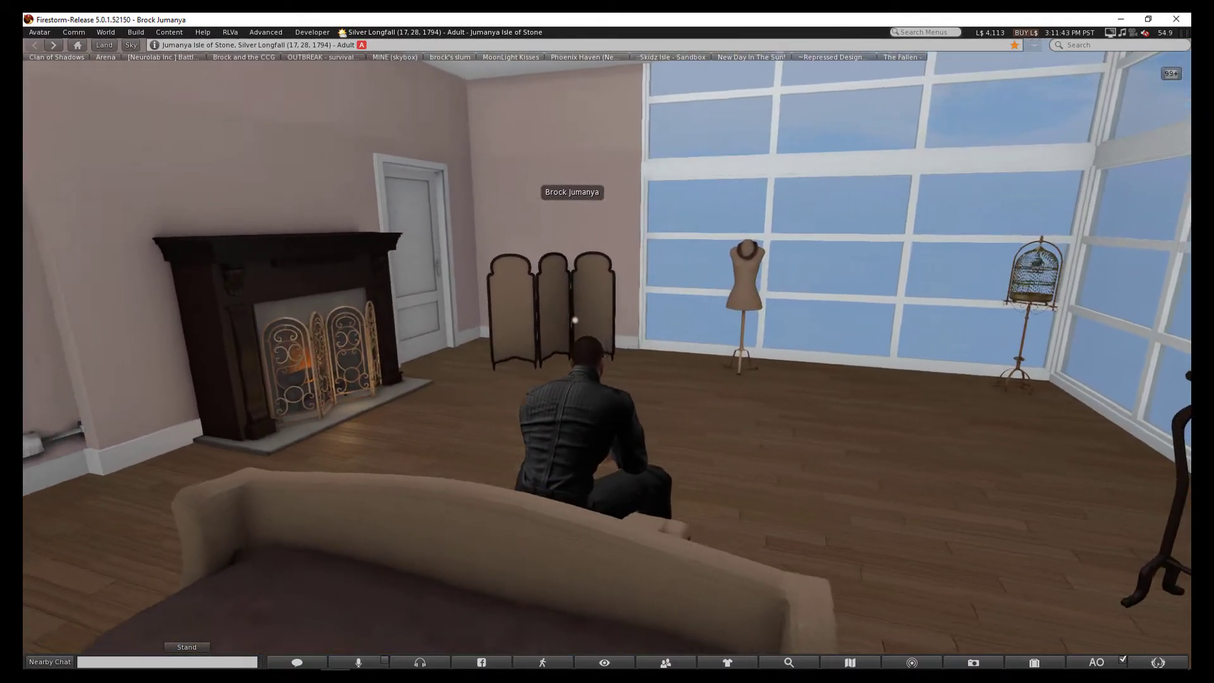
# Orbit around the seated avatar, then view the left nightstand close up from above
pyautogui.moveTo(608, 380); pyautogui.dragTo(854, 380)
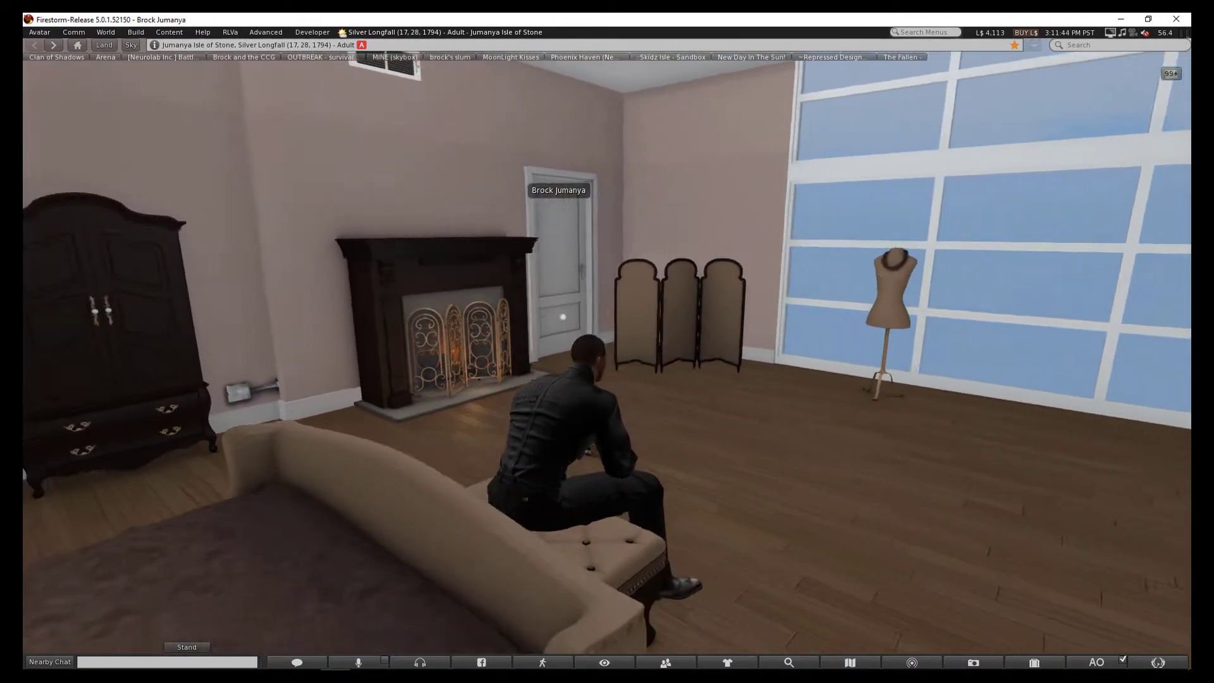
pyautogui.moveTo(607, 380); pyautogui.dragTo(948, 380)
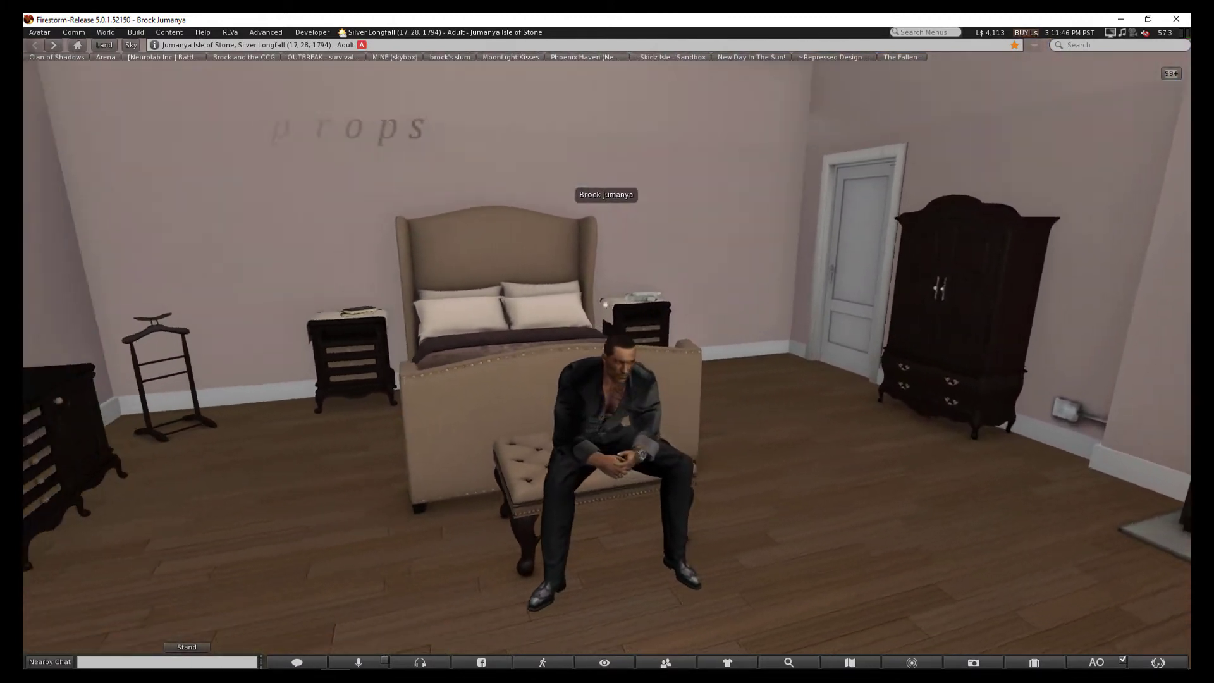
pyautogui.moveTo(607, 380); pyautogui.dragTo(759, 380)
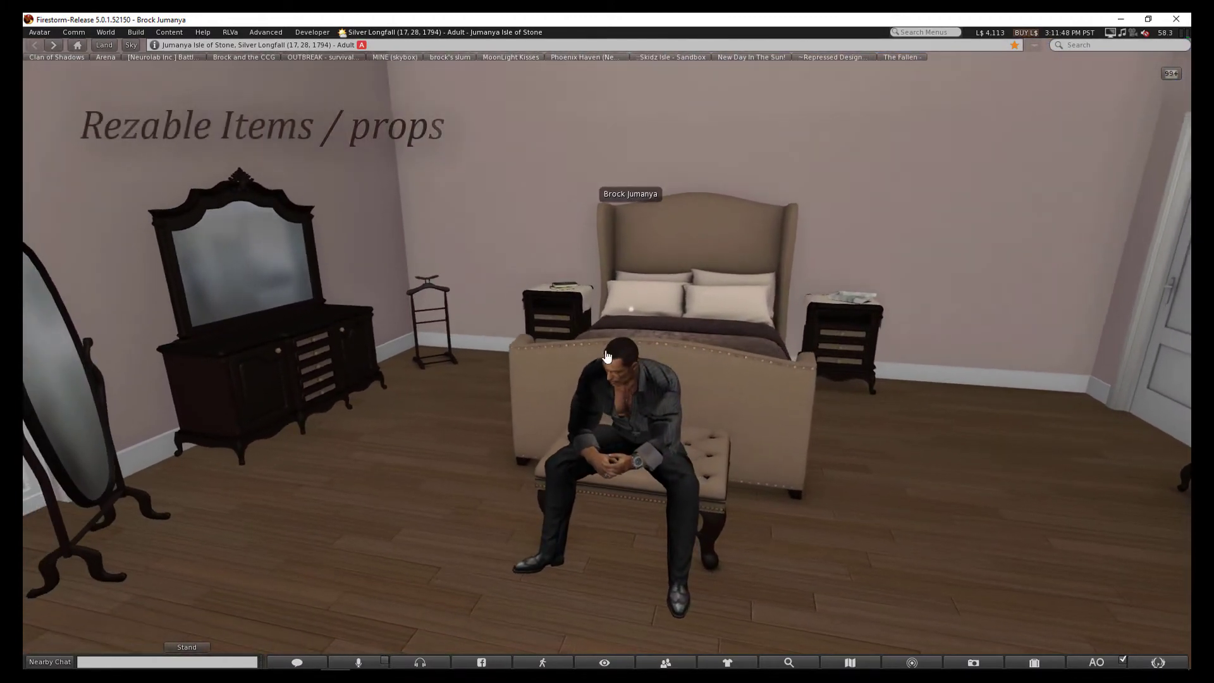
pyautogui.keyDown('alt'); pyautogui.click(561, 314); pyautogui.keyUp('alt')
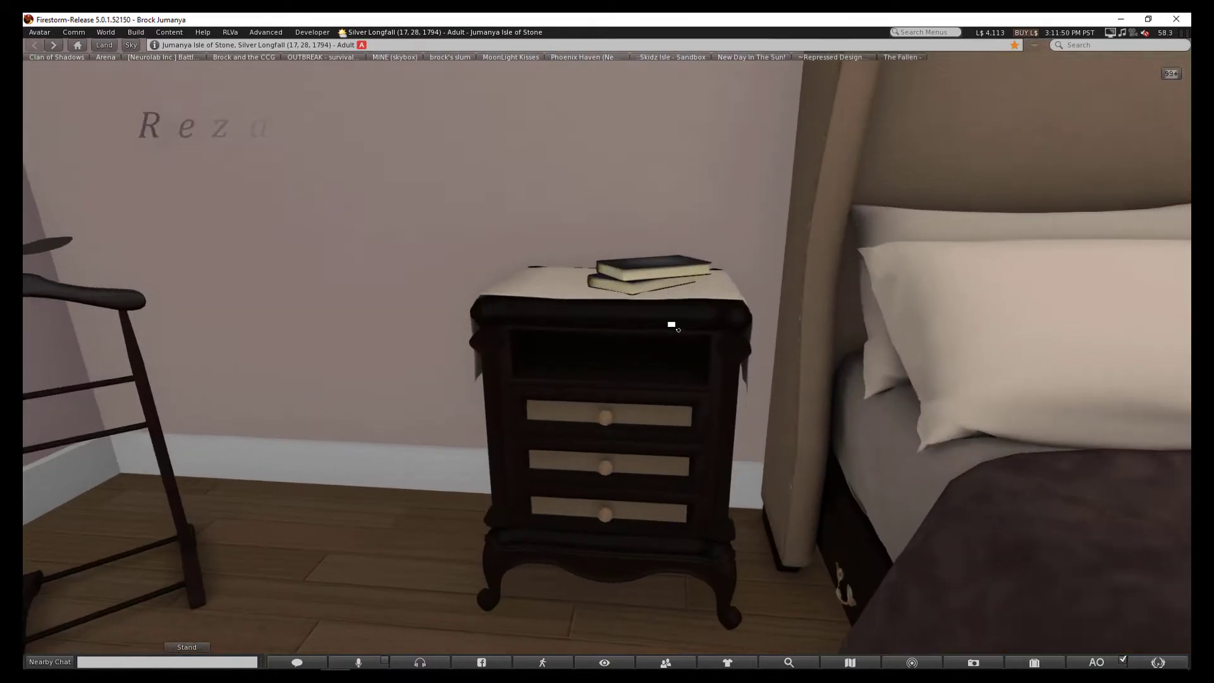
pyautogui.moveTo(672, 325); pyautogui.dragTo(608, 369)
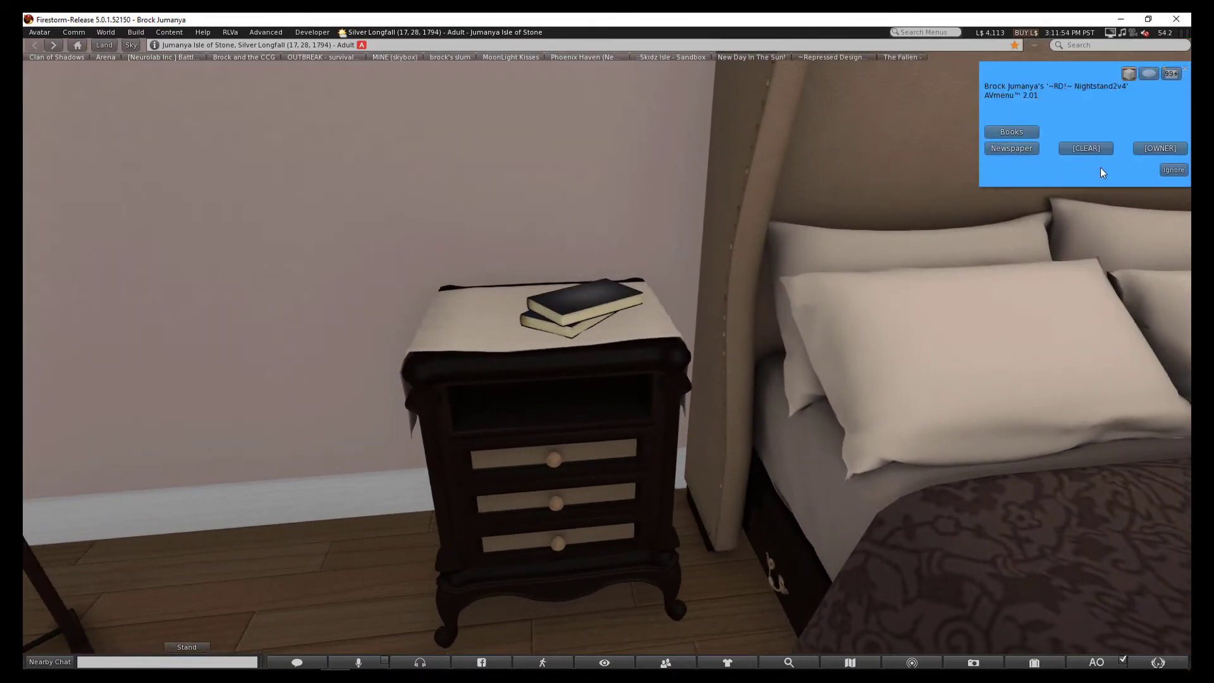
# Clear the nightstand, then place a newspaper and swap it for books
pyautogui.click(1086, 148)
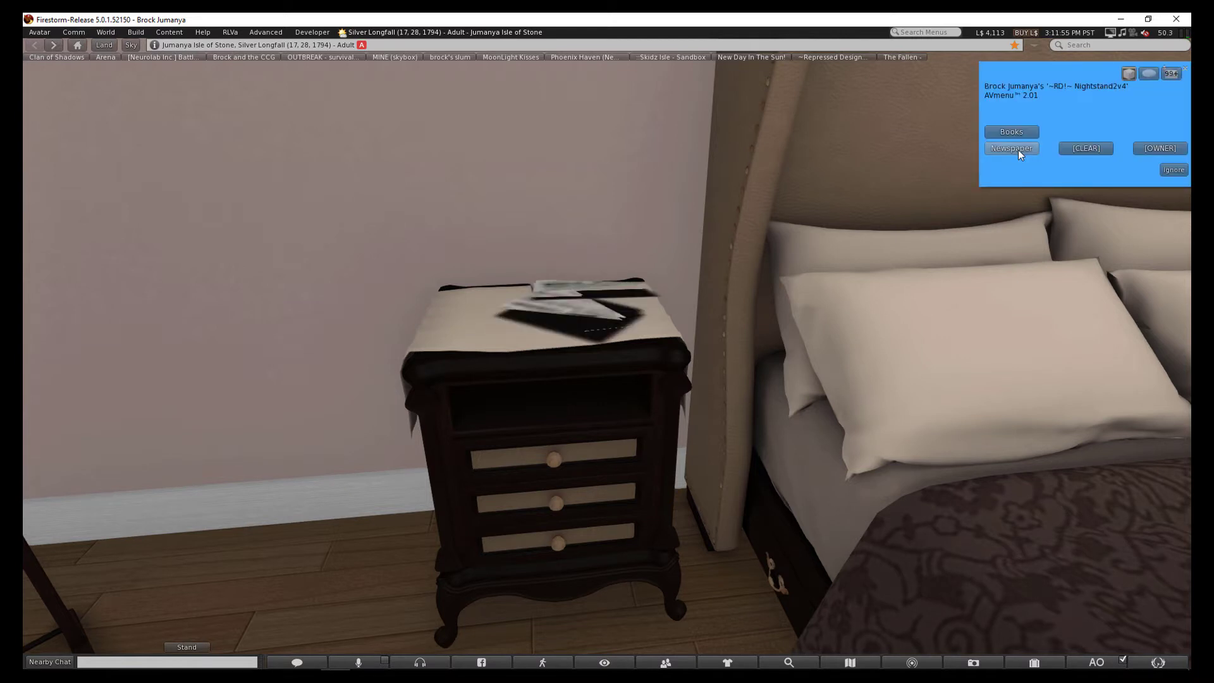
pyautogui.click(1011, 148)
pyautogui.moveTo(834, 172); pyautogui.dragTo(612, 343)
pyautogui.scroll(2, 612, 344)
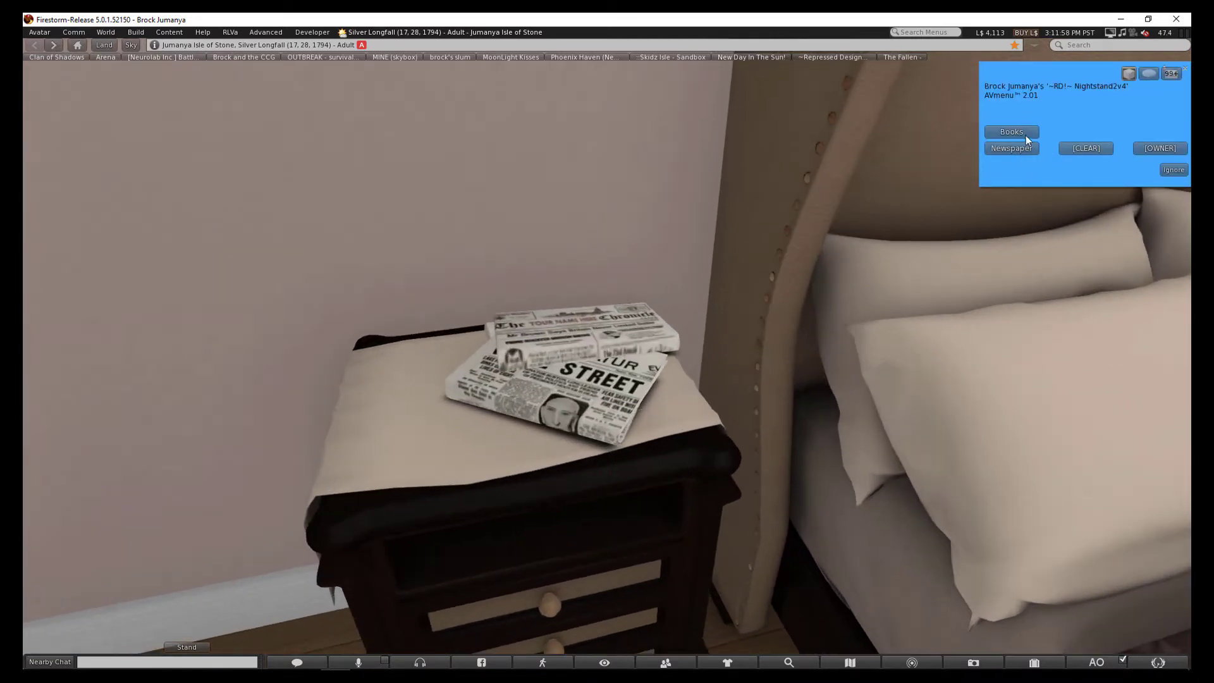
pyautogui.click(1018, 131)
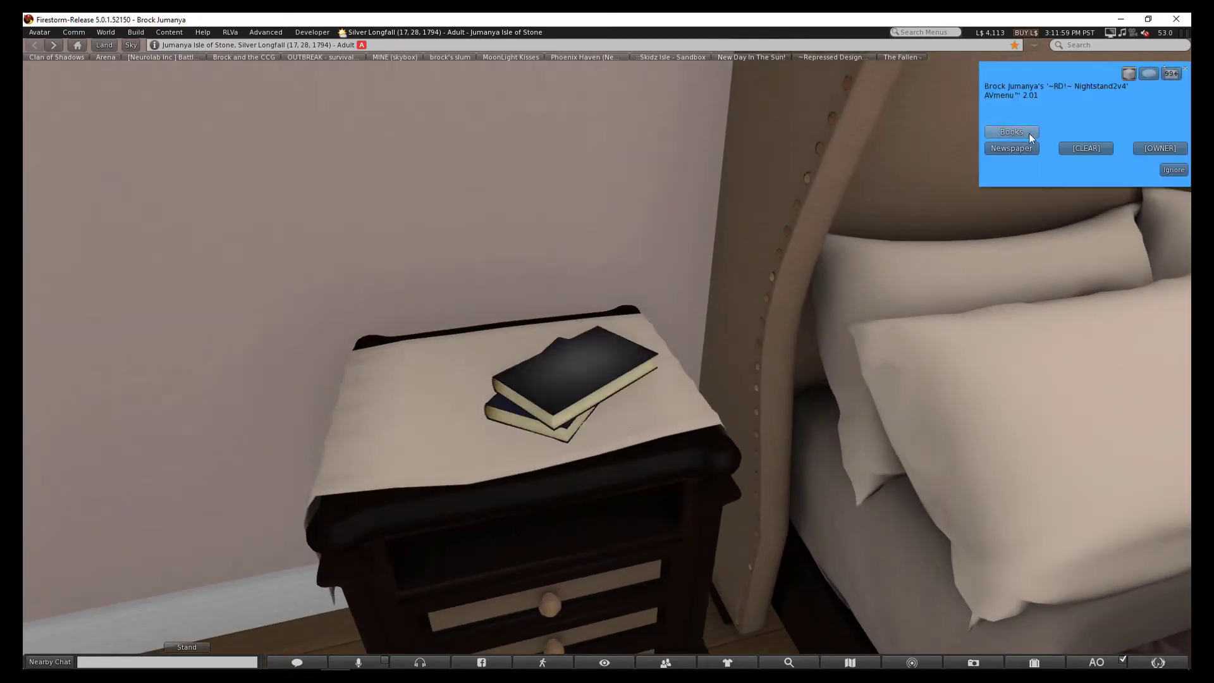
# Clear the books again, dismiss the nightstand menu, and orbit toward the windows
pyautogui.click(1092, 149)
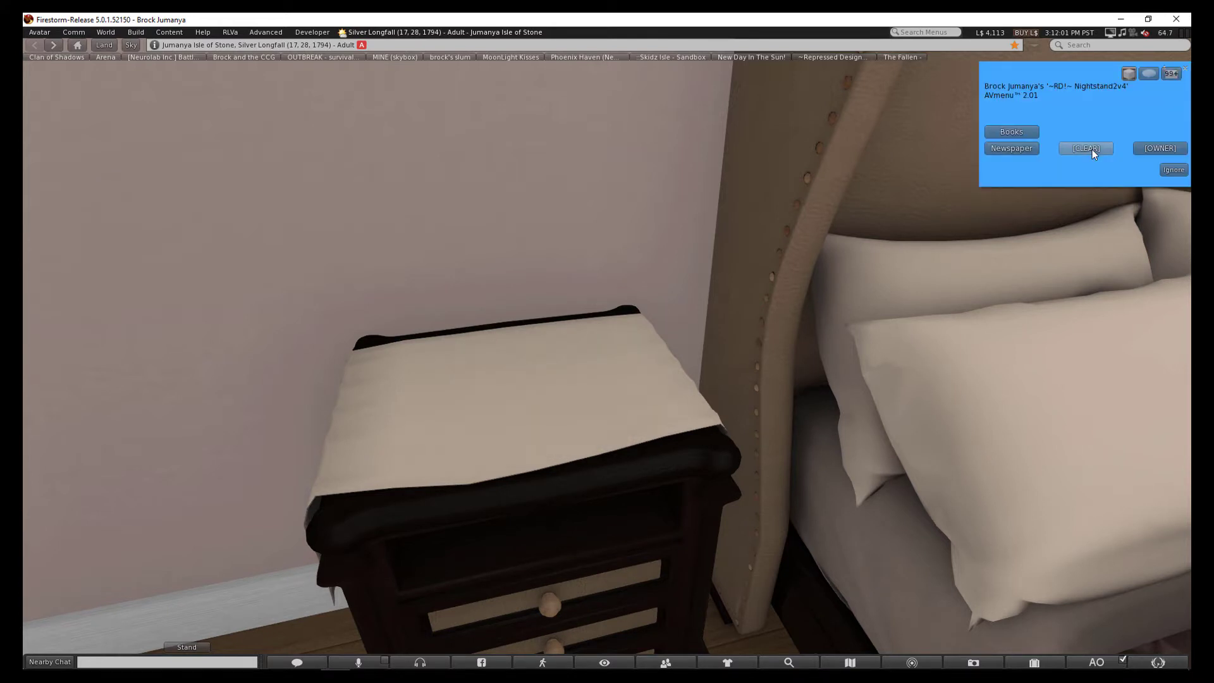
pyautogui.moveTo(621, 313); pyautogui.dragTo(663, 379)
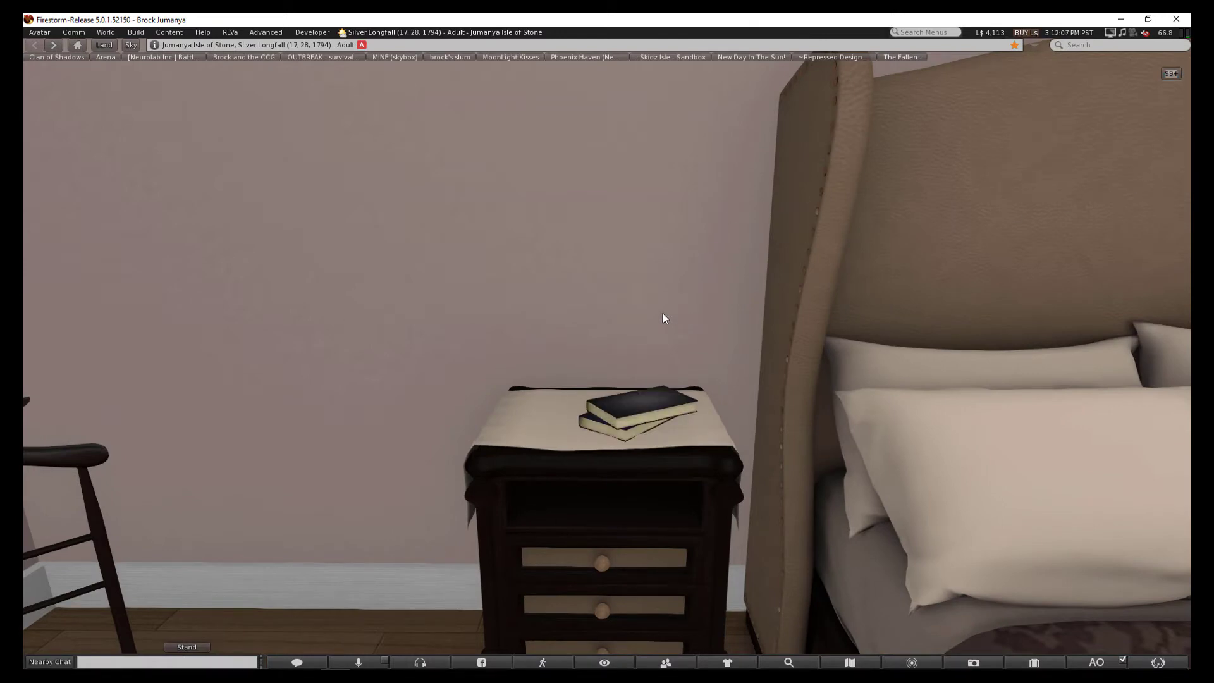
pyautogui.click(1174, 170)
pyautogui.scroll(-5, 662, 314)
pyautogui.moveTo(608, 342); pyautogui.dragTo(462, 292)
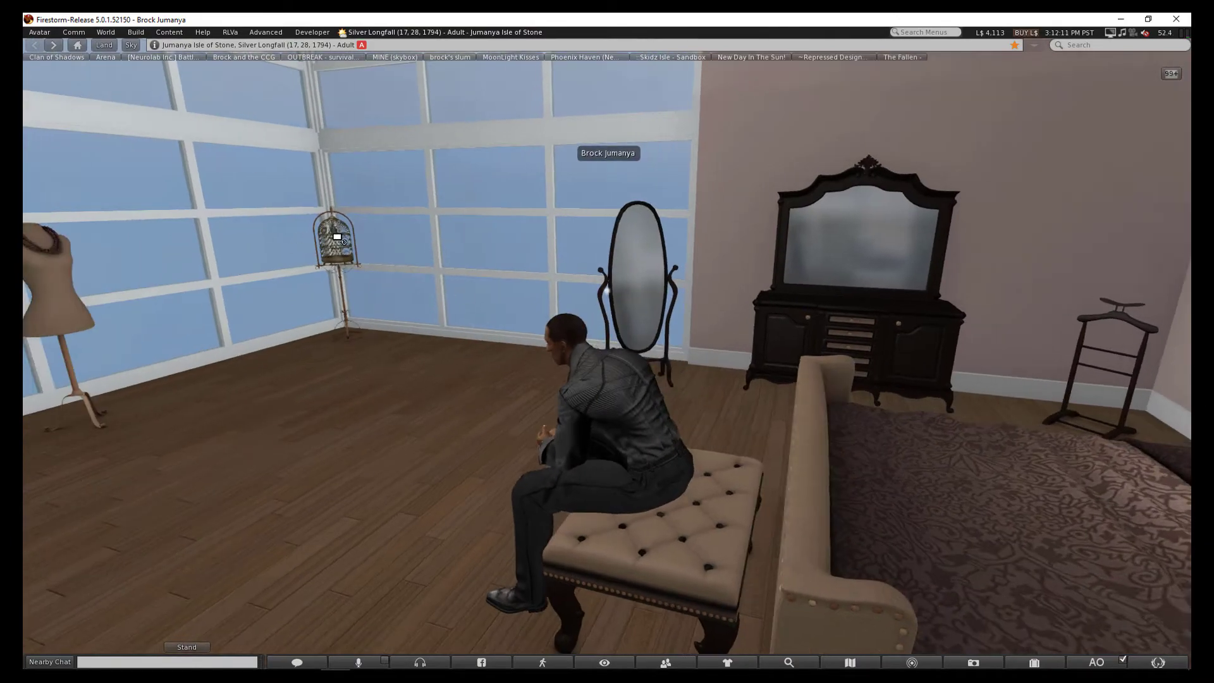
# Switch the caged bird to a chickadee, then a red cardinal, then a falcon
pyautogui.keyDown('alt'); pyautogui.click(337, 237); pyautogui.keyUp('alt')
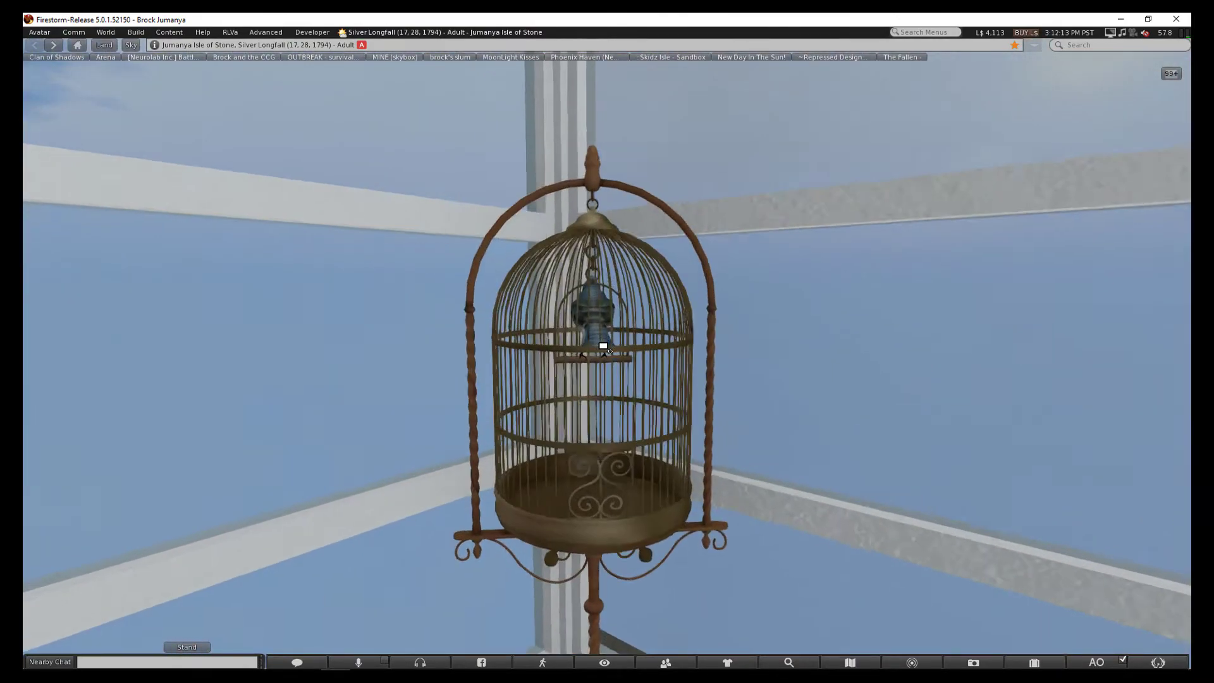
pyautogui.moveTo(602, 340)
pyautogui.mouseDown()
pyautogui.moveTo(593, 344)
pyautogui.moveTo(627, 342)
pyautogui.moveTo(614, 405)
pyautogui.moveTo(617, 355)
pyautogui.mouseUp()
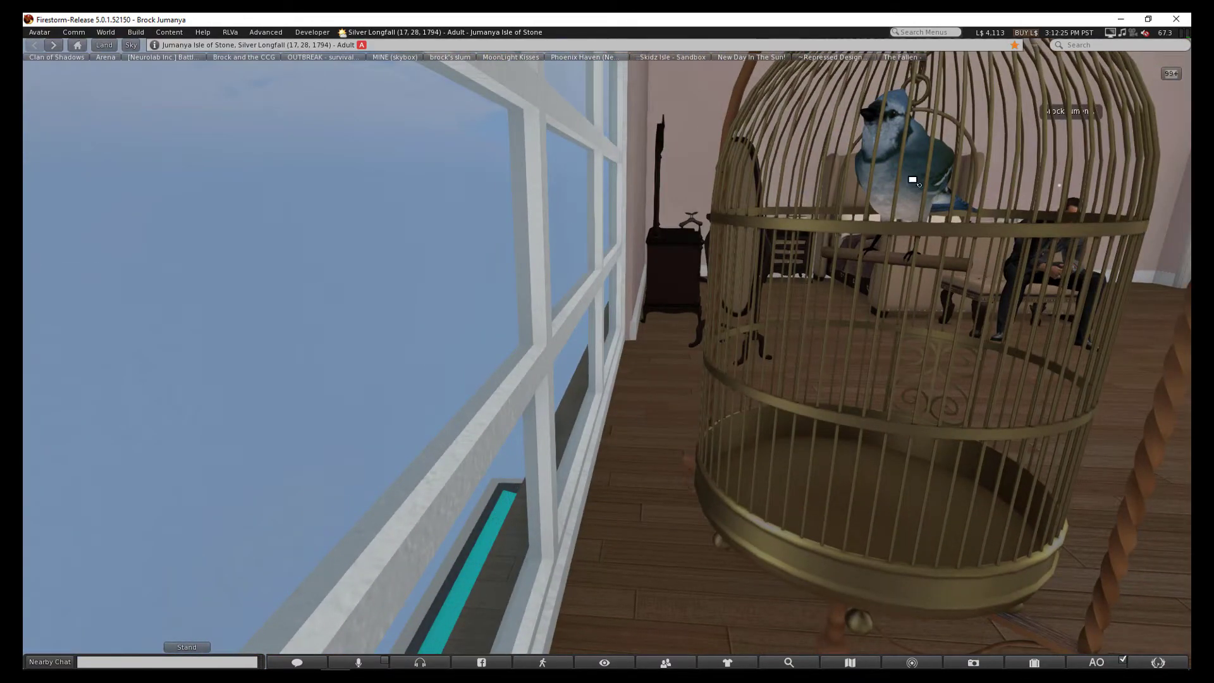
pyautogui.moveTo(911, 172); pyautogui.dragTo(611, 373)
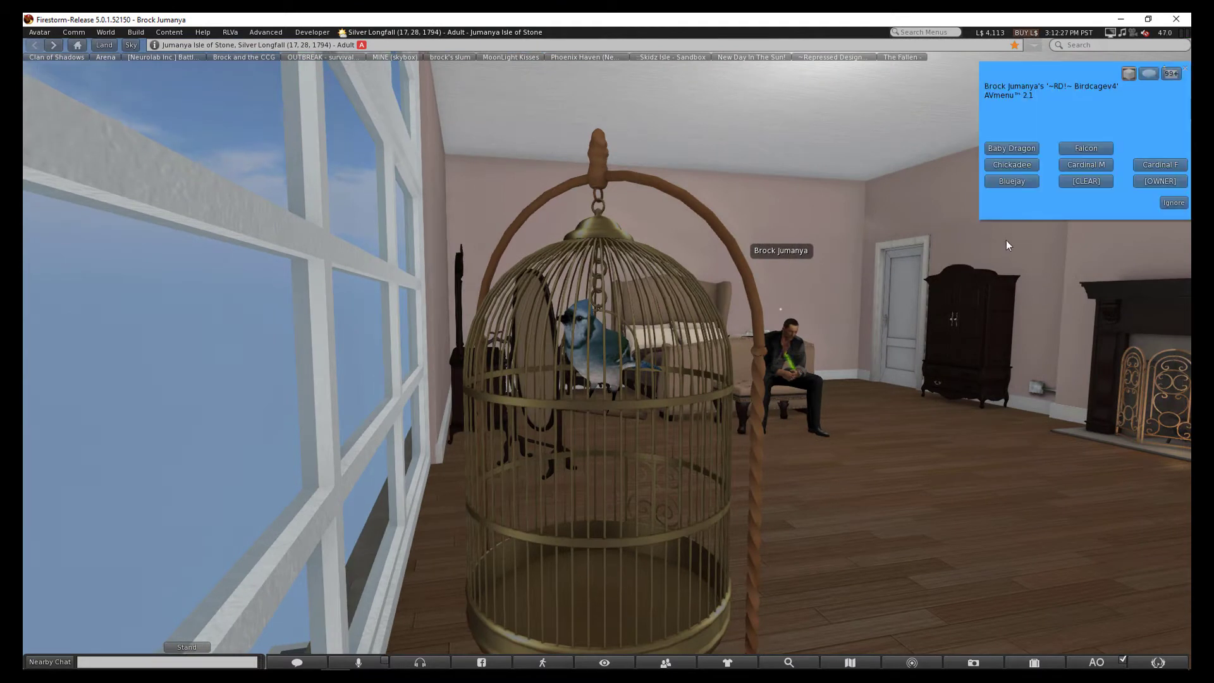
pyautogui.click(1009, 167)
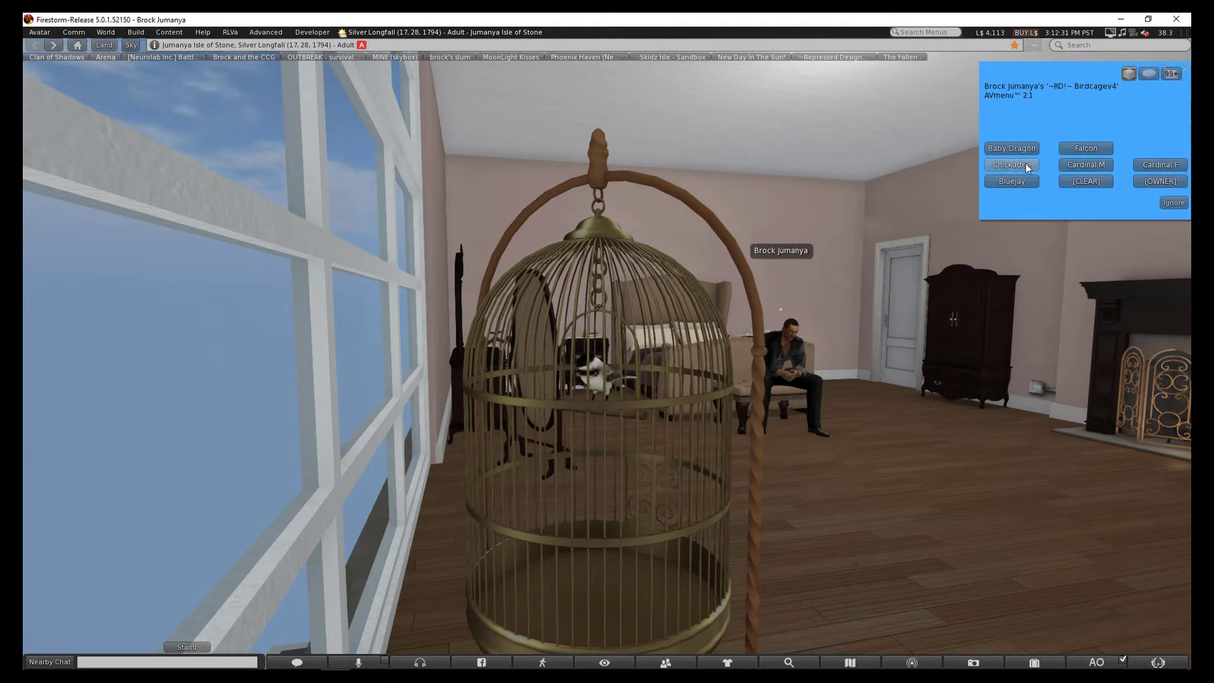
pyautogui.click(1081, 163)
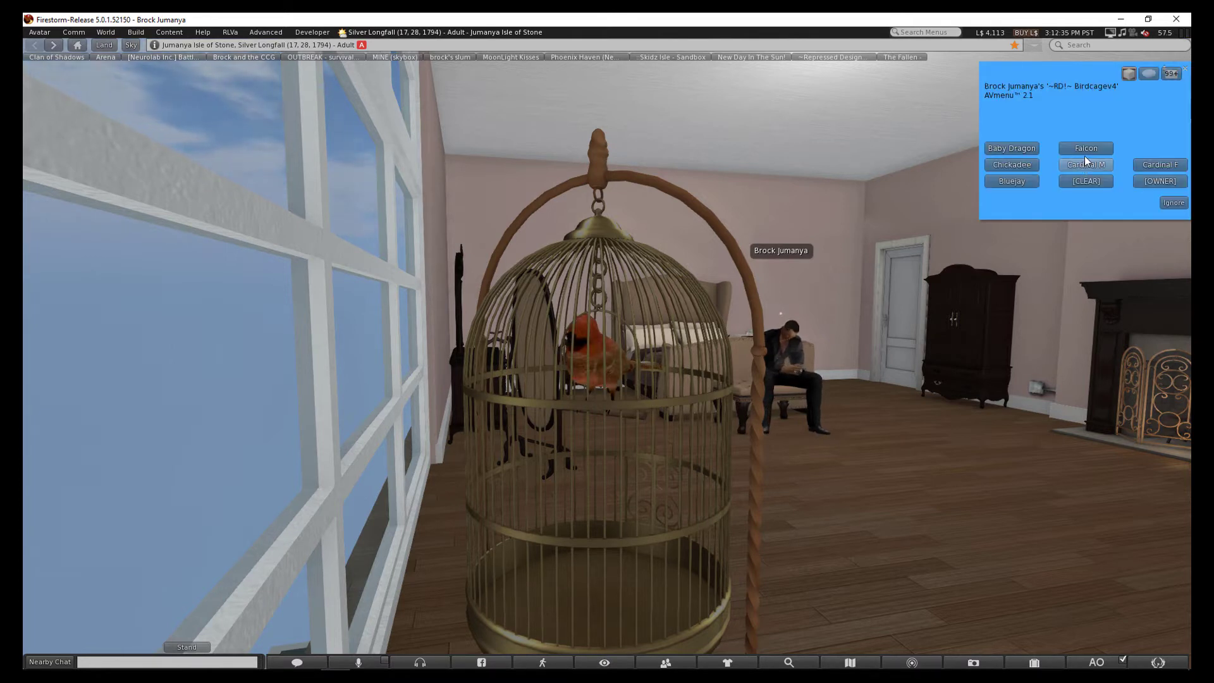
pyautogui.click(1088, 149)
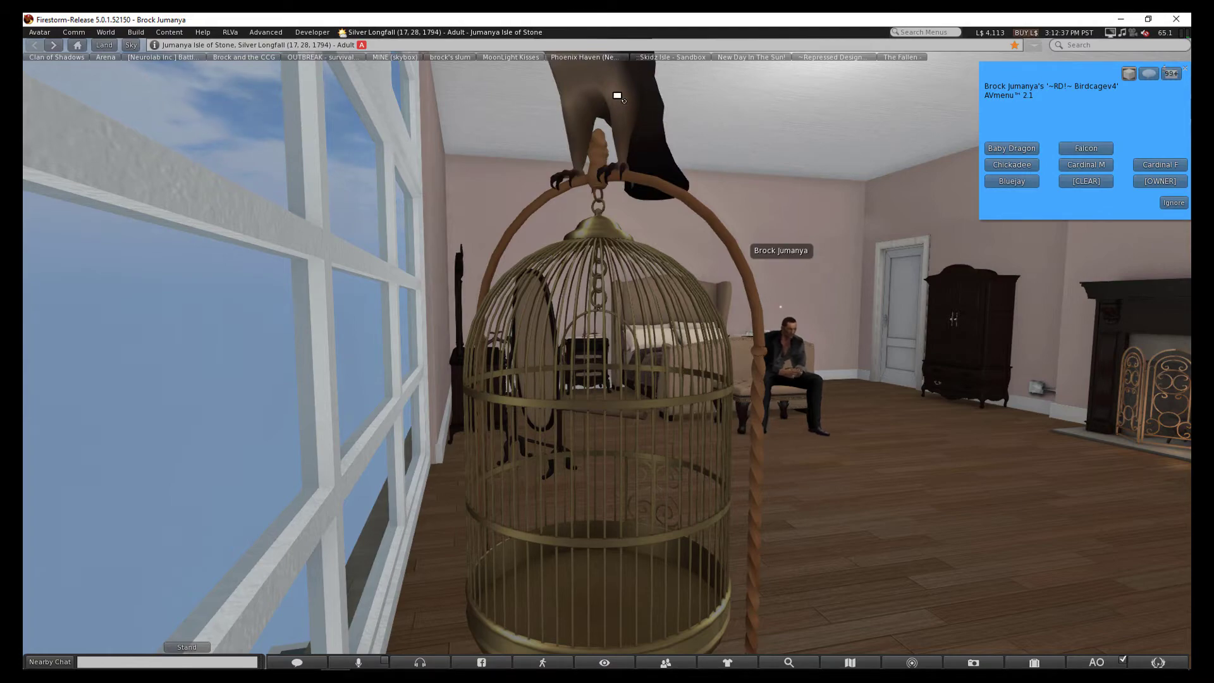
pyautogui.moveTo(599, 86); pyautogui.dragTo(606, 436)
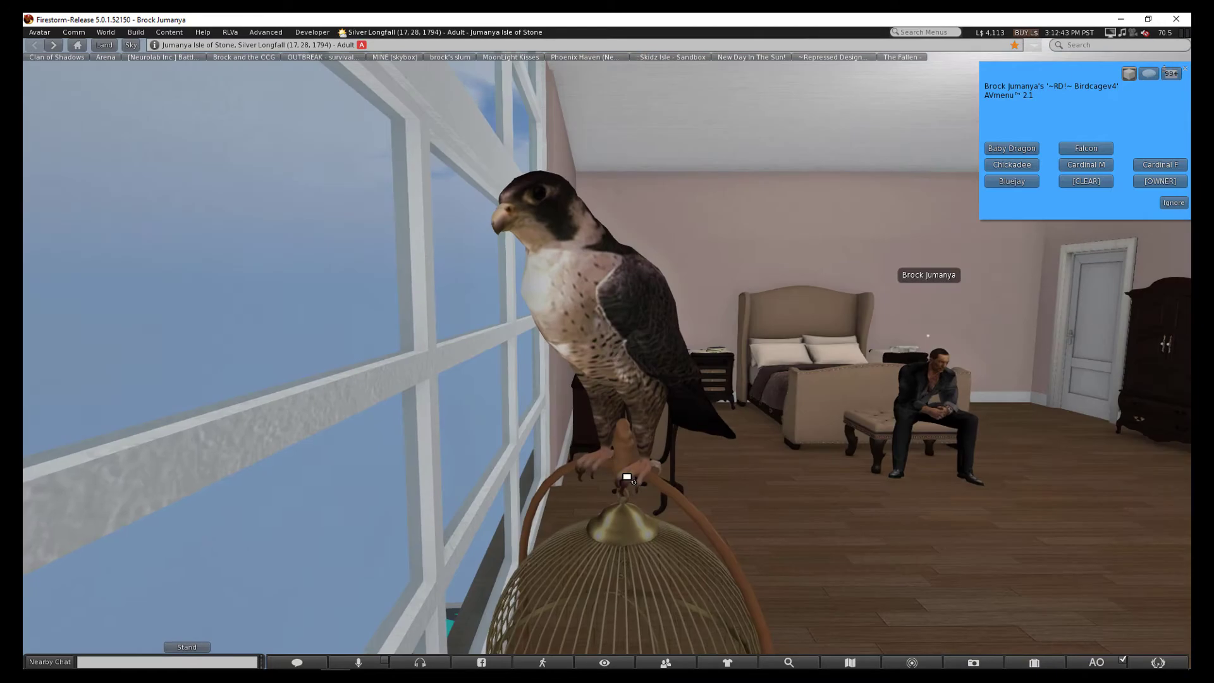
pyautogui.moveTo(627, 478)
pyautogui.mouseDown()
pyautogui.moveTo(604, 344)
pyautogui.moveTo(592, 409)
pyautogui.moveTo(633, 549)
pyautogui.moveTo(645, 379)
pyautogui.mouseUp()
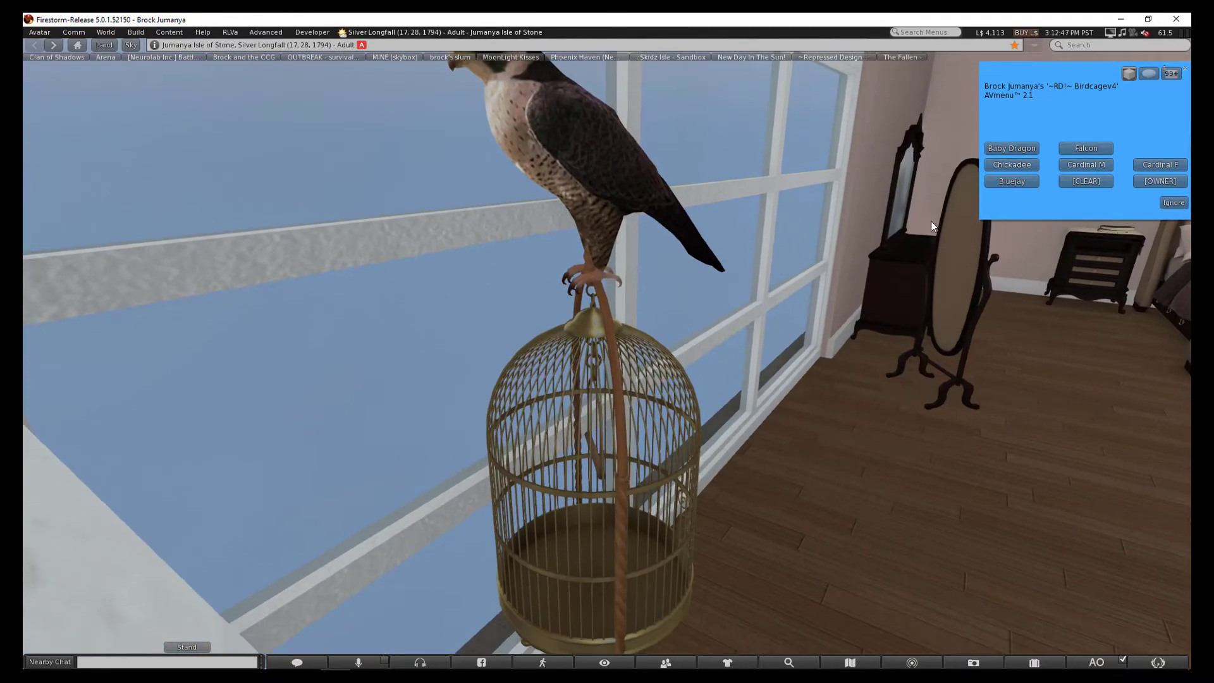
# Replace the falcon with a baby dragon, then a bluejay, and dismiss the birdcage menu
pyautogui.click(1016, 149)
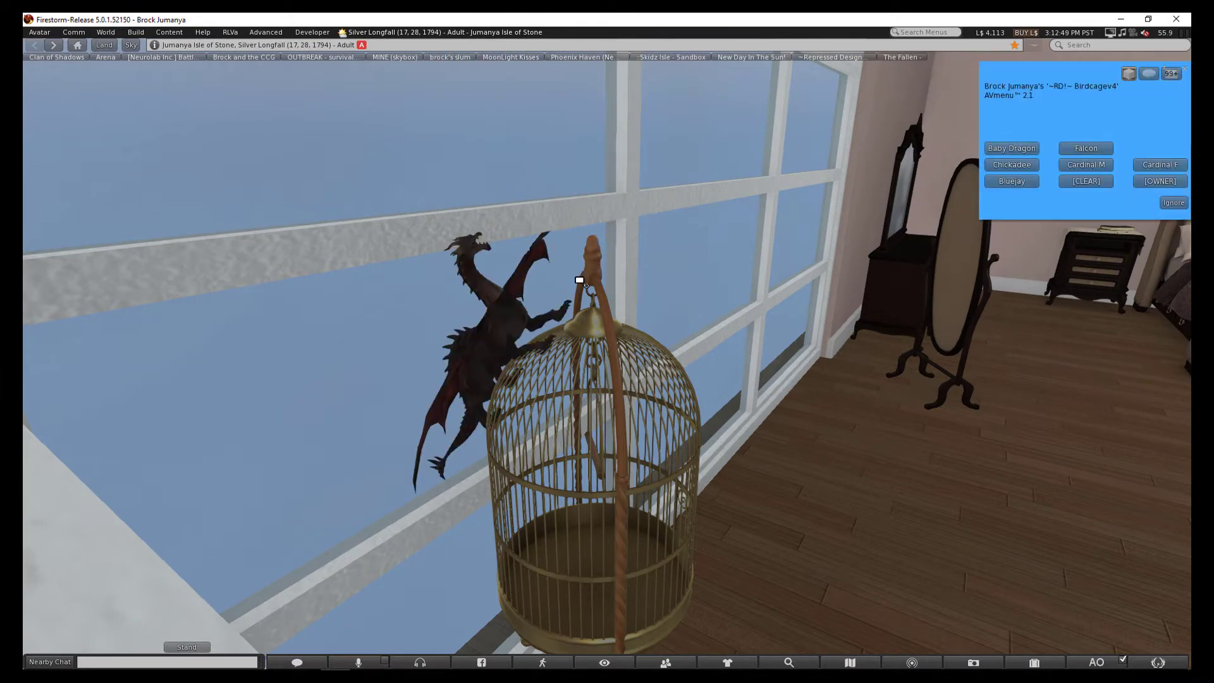
pyautogui.moveTo(505, 309); pyautogui.dragTo(473, 332)
pyautogui.scroll(4, 483, 331)
pyautogui.scroll(4, 599, 343)
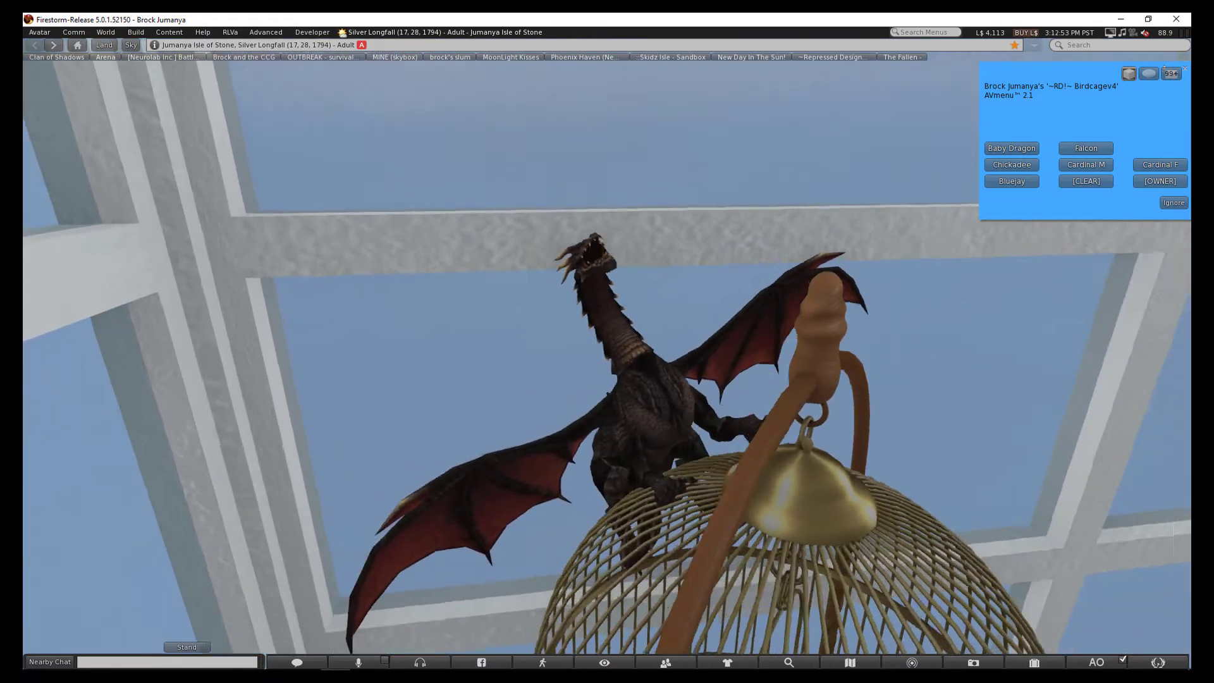
pyautogui.moveTo(607, 379)
pyautogui.mouseDown()
pyautogui.moveTo(456, 380)
pyautogui.moveTo(569, 379)
pyautogui.moveTo(531, 380)
pyautogui.mouseUp()
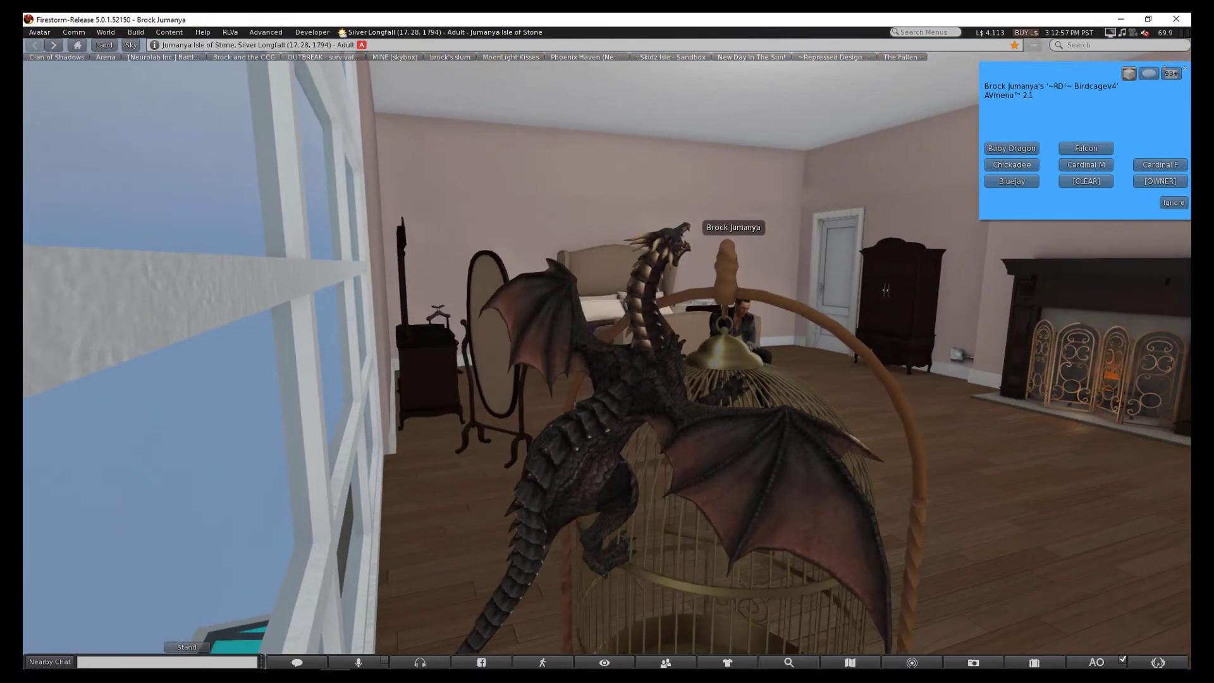
pyautogui.moveTo(607, 379); pyautogui.dragTo(493, 379)
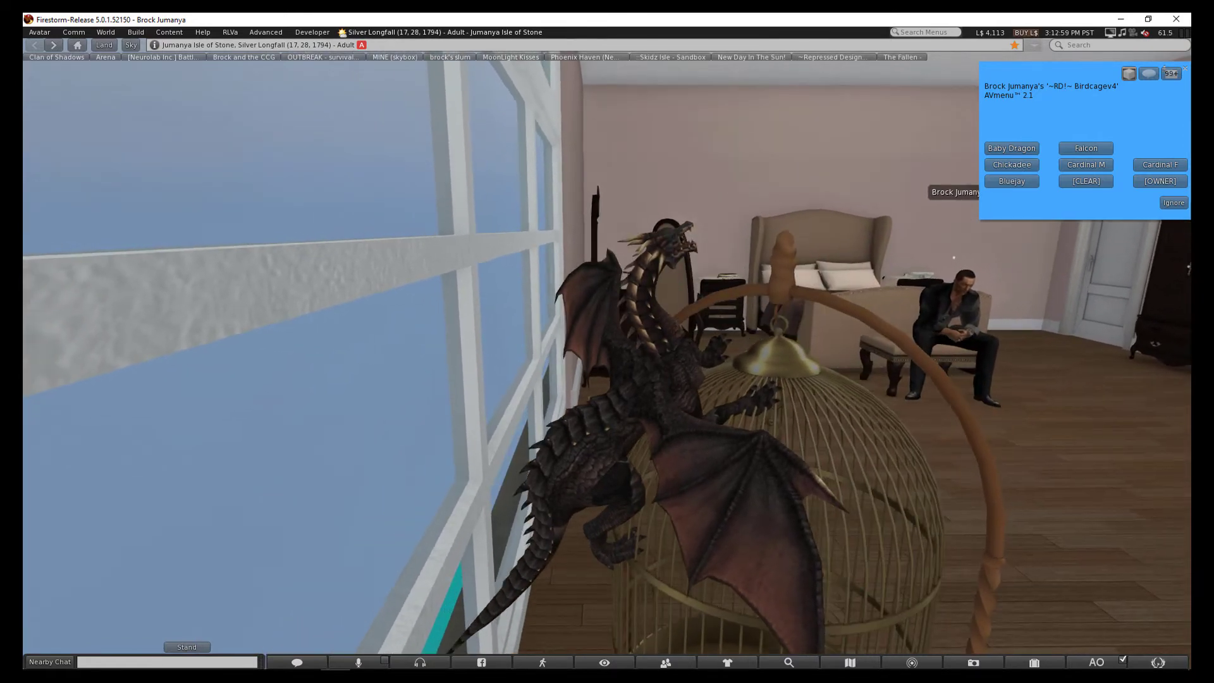
pyautogui.moveTo(607, 379); pyautogui.dragTo(580, 380)
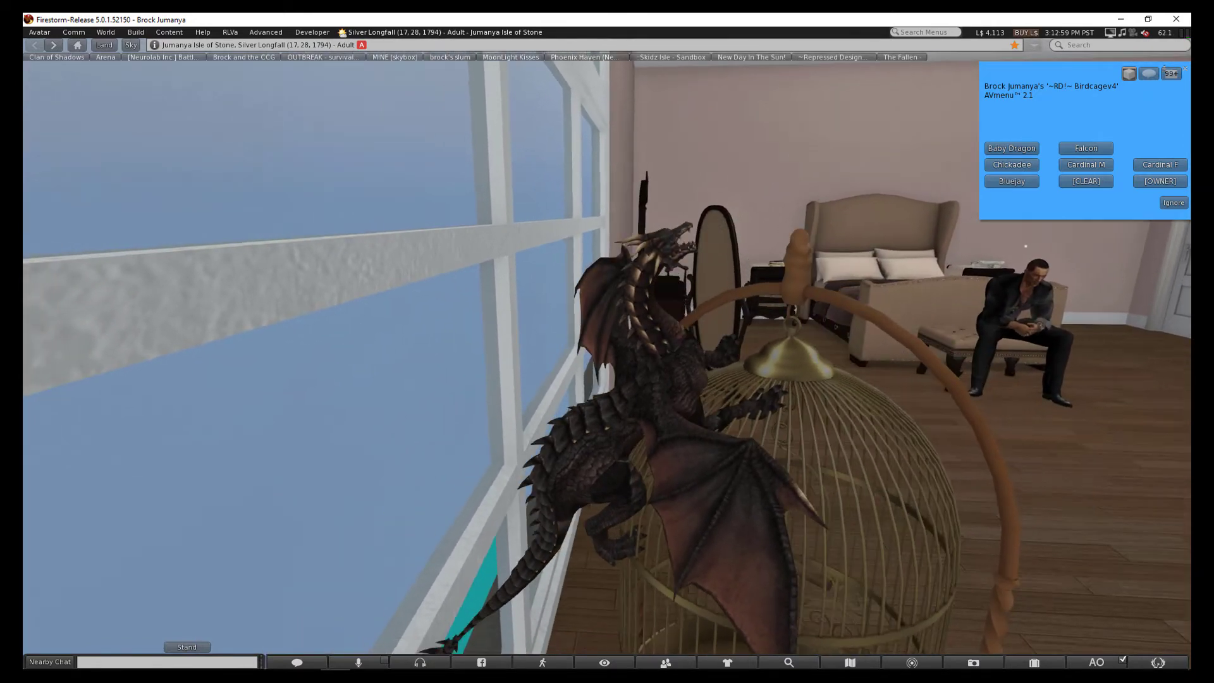
pyautogui.click(1011, 180)
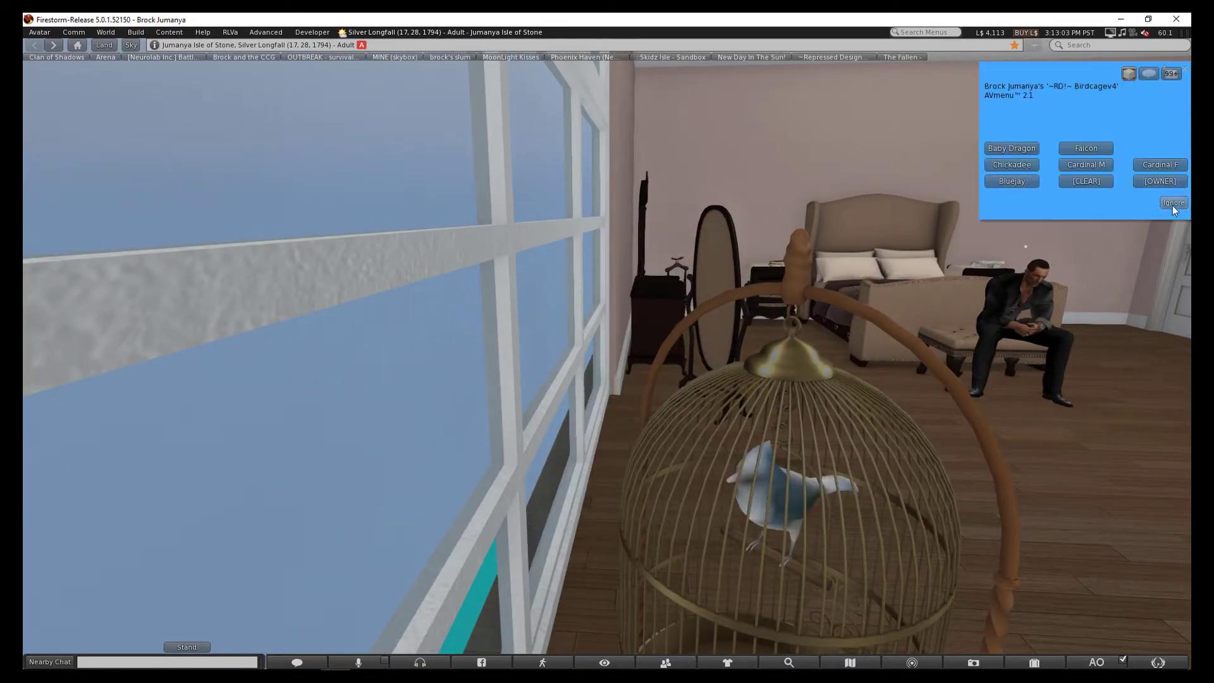
pyautogui.click(1173, 206)
pyautogui.moveTo(759, 379)
pyautogui.mouseDown()
pyautogui.moveTo(607, 349)
pyautogui.moveTo(854, 361)
pyautogui.mouseUp()
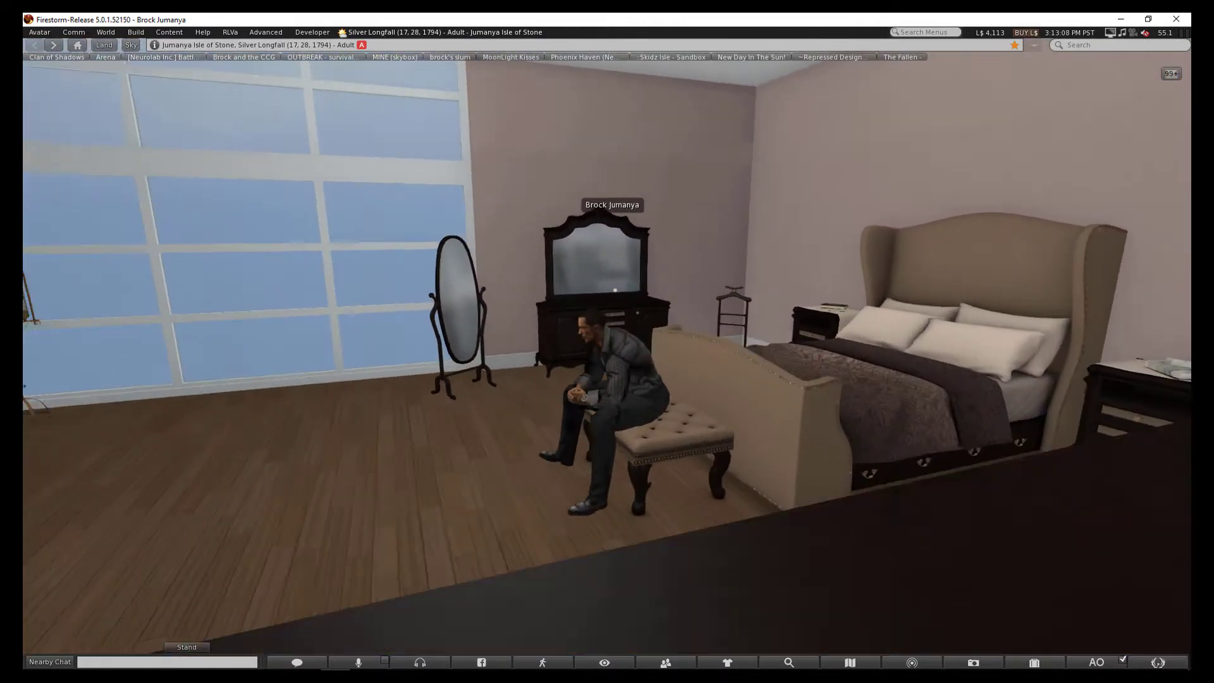
pyautogui.moveTo(607, 360)
pyautogui.mouseDown()
pyautogui.moveTo(612, 345)
pyautogui.moveTo(589, 320)
pyautogui.moveTo(524, 303)
pyautogui.moveTo(510, 281)
pyautogui.mouseUp()
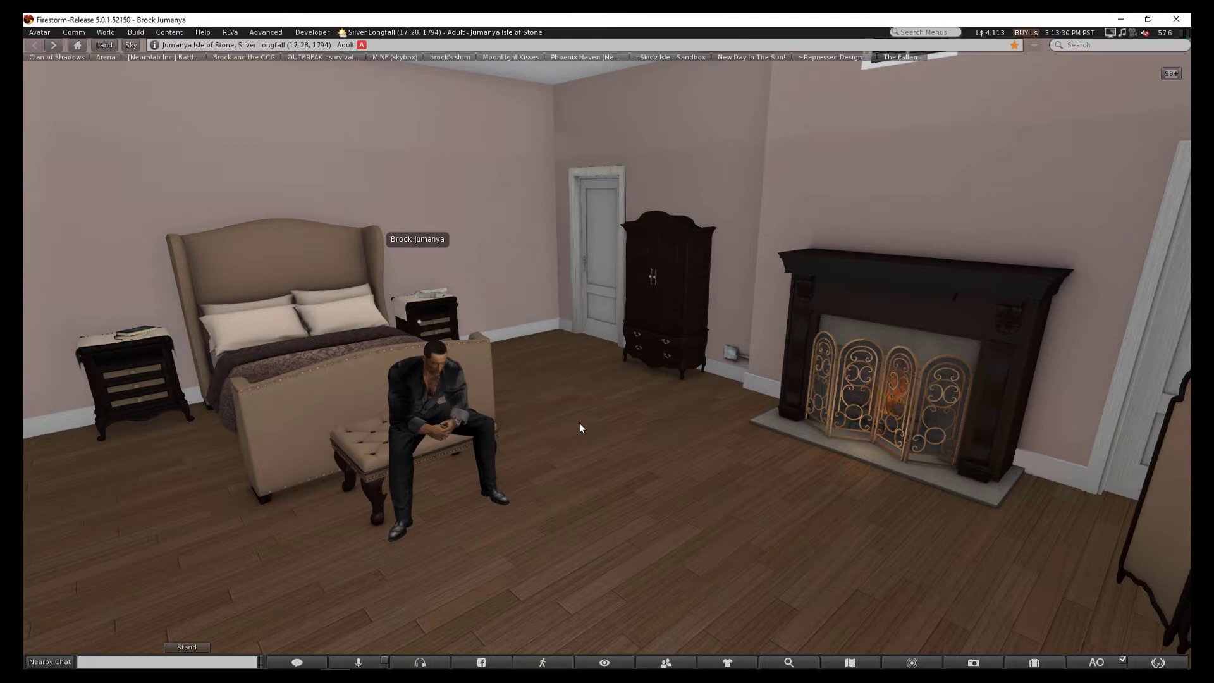
pyautogui.moveTo(428, 365); pyautogui.dragTo(607, 365)
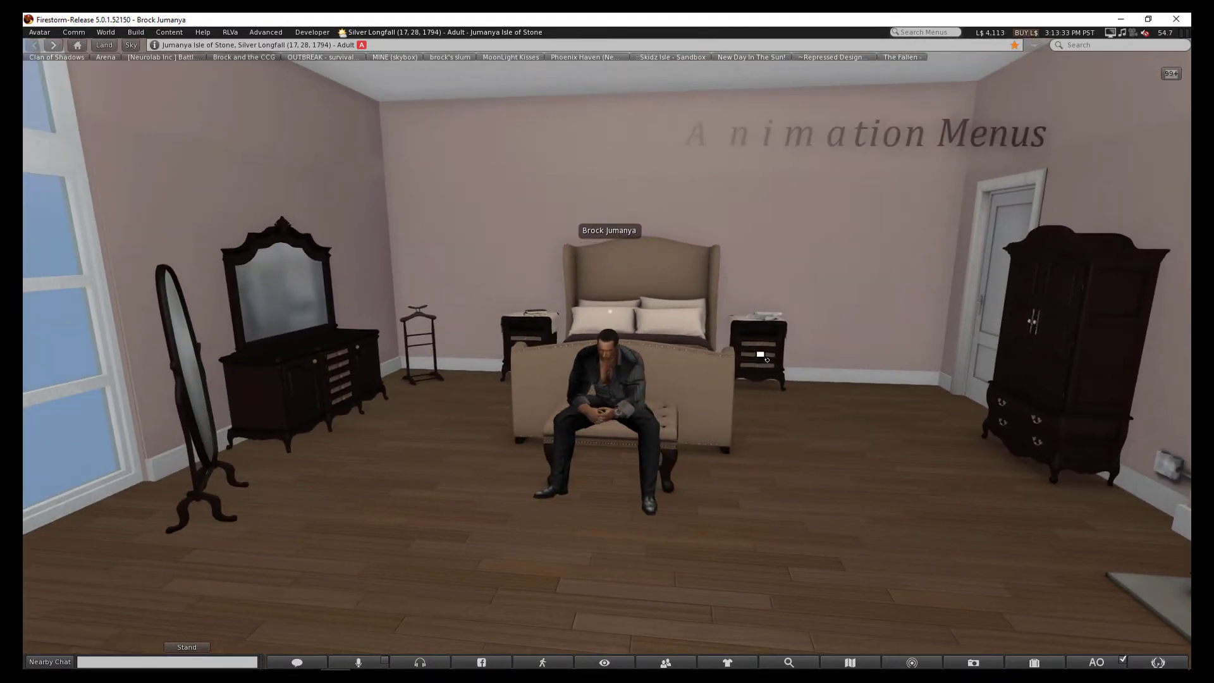
pyautogui.moveTo(736, 379); pyautogui.dragTo(521, 378)
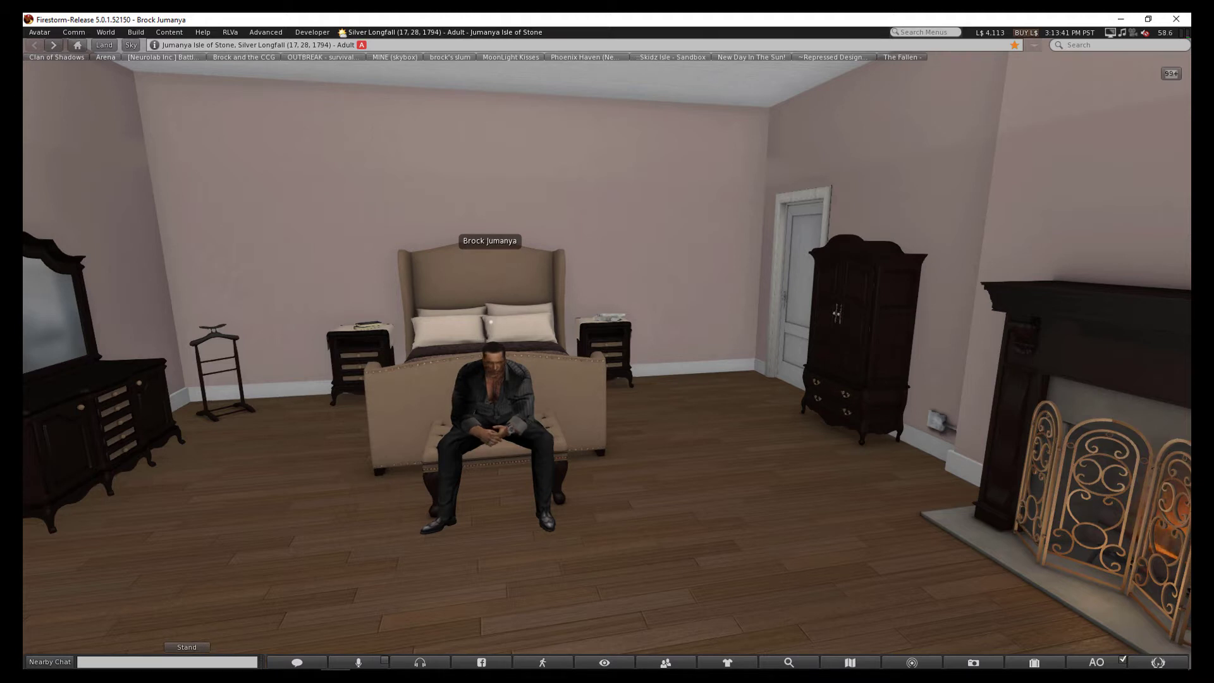
pyautogui.moveTo(497, 364)
pyautogui.mouseDown()
pyautogui.moveTo(608, 342)
pyautogui.moveTo(722, 380)
pyautogui.mouseUp()
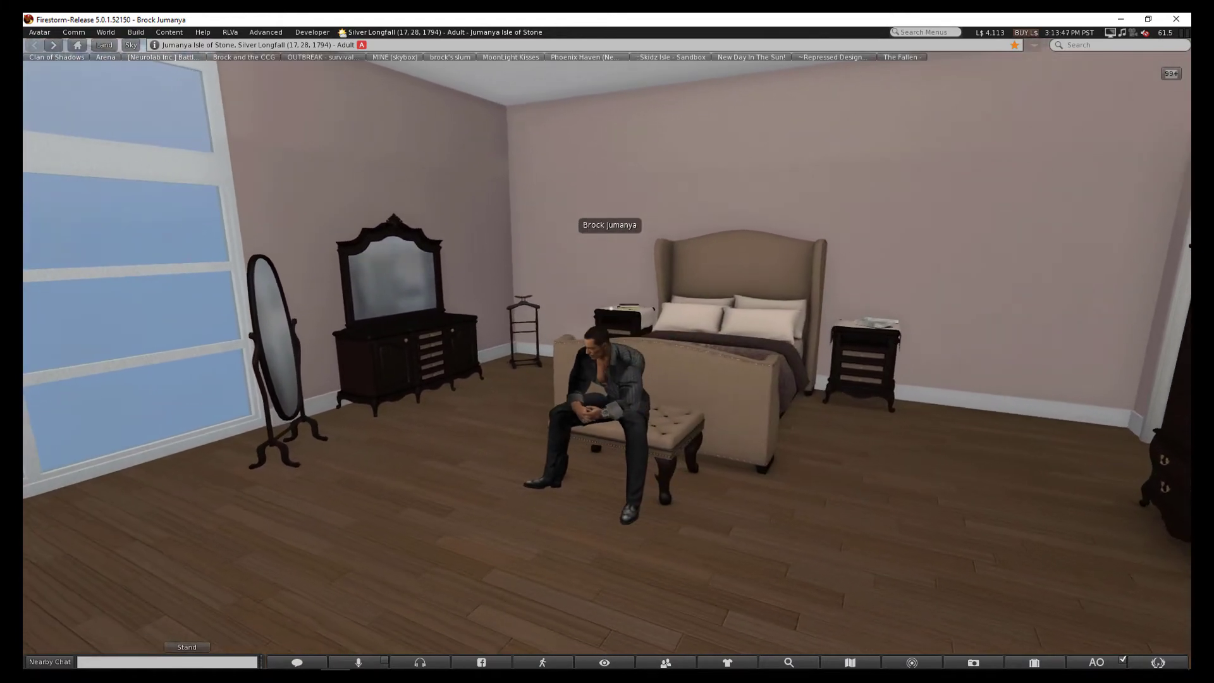
pyautogui.scroll(3, 607, 380)
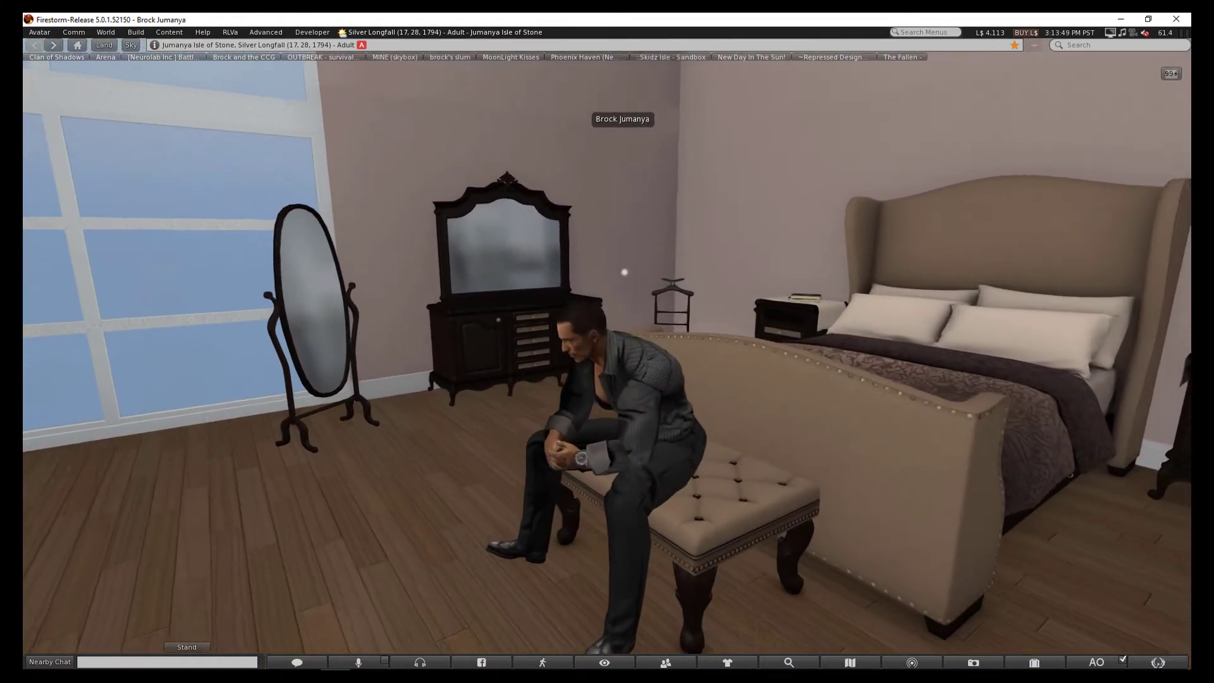
pyautogui.scroll(1, 607, 380)
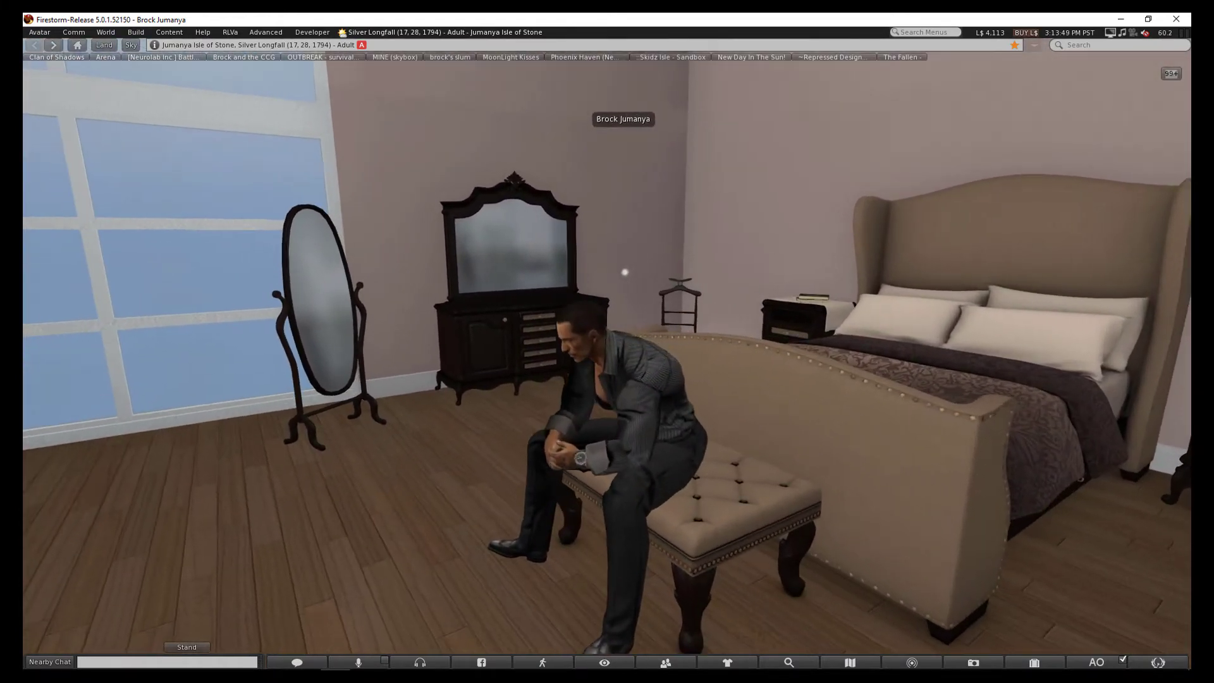
pyautogui.moveTo(607, 379); pyautogui.dragTo(475, 379)
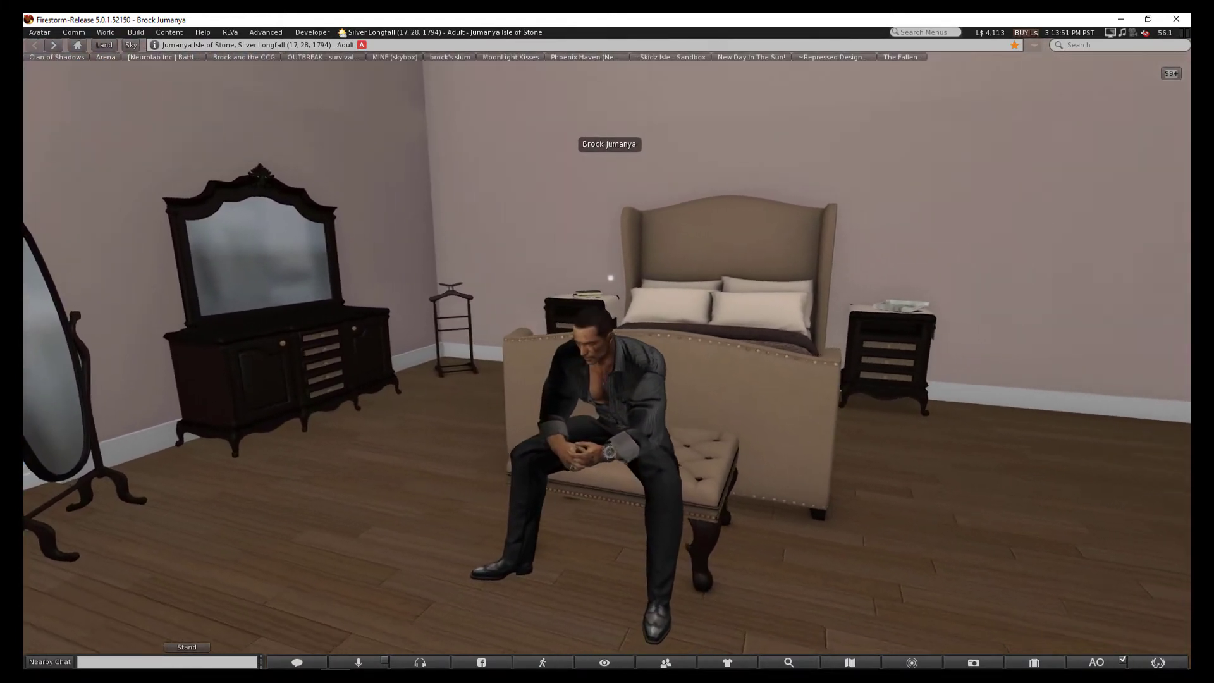
pyautogui.moveTo(607, 379); pyautogui.dragTo(758, 380)
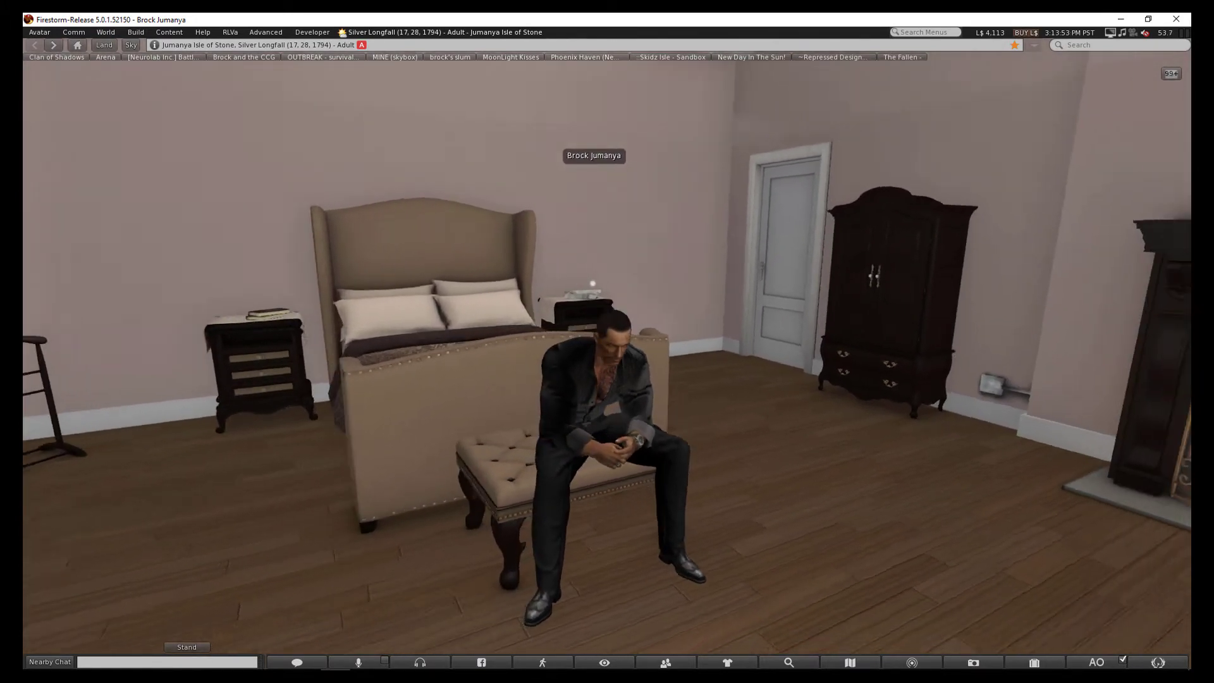
pyautogui.scroll(2, 608, 380)
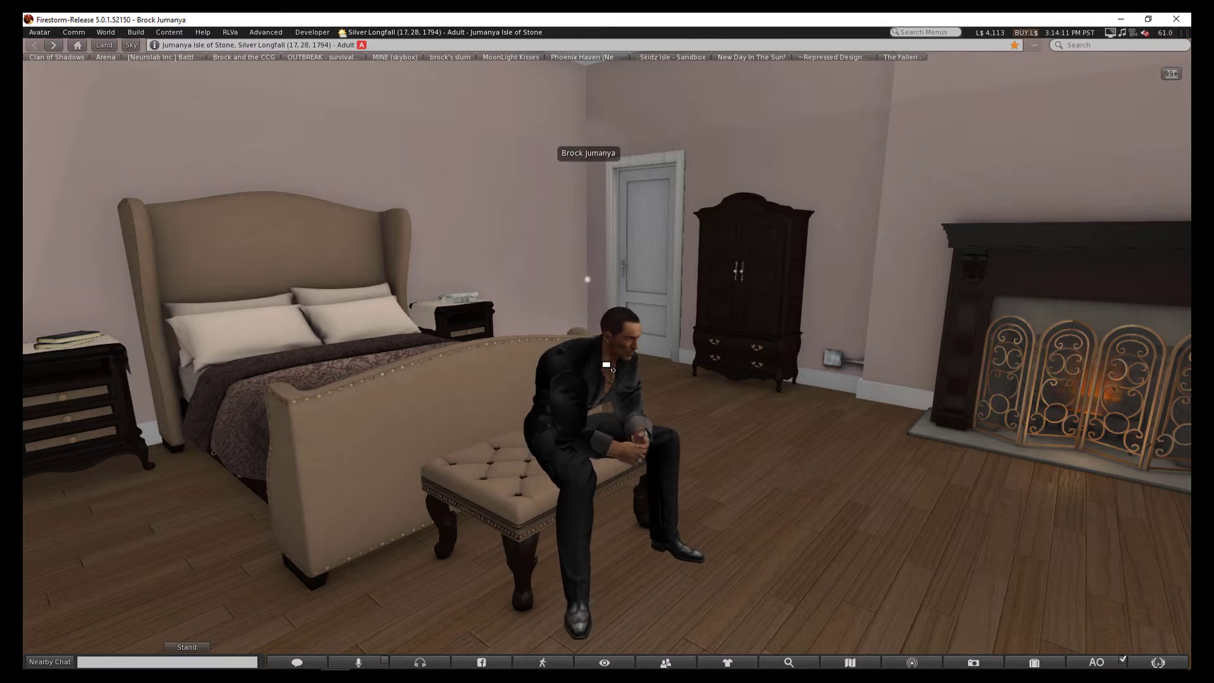
pyautogui.moveTo(630, 363)
pyautogui.mouseDown()
pyautogui.moveTo(605, 358)
pyautogui.moveTo(710, 366)
pyautogui.mouseUp()
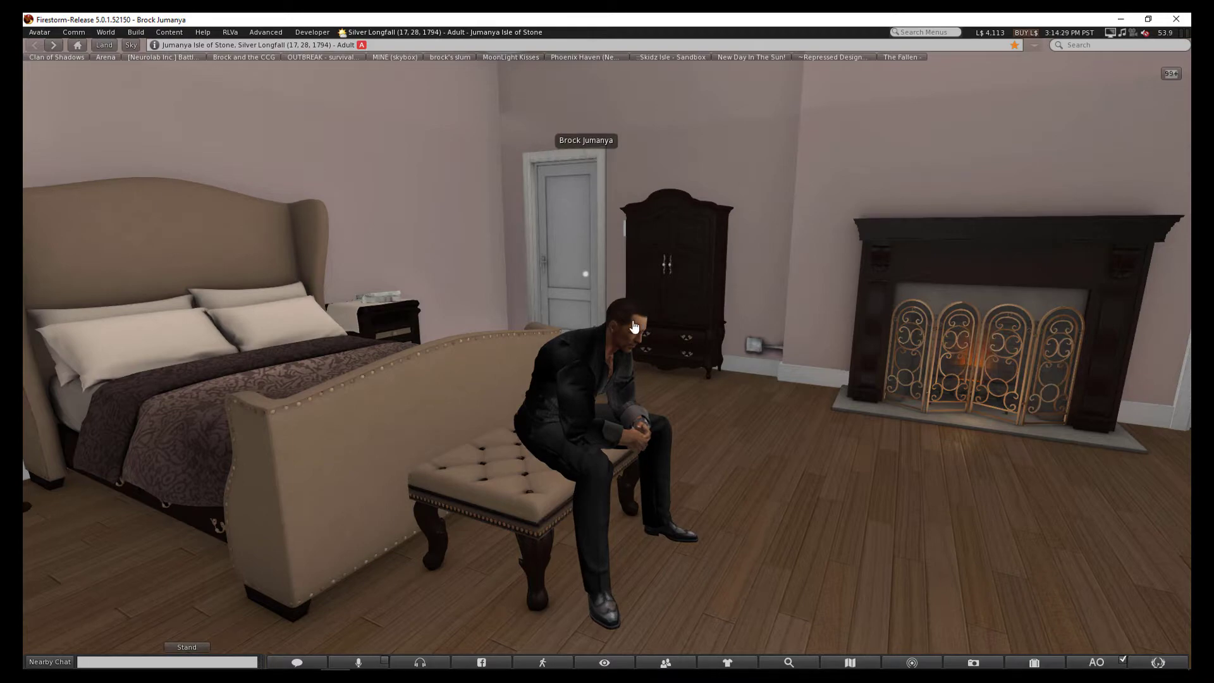
pyautogui.moveTo(634, 326); pyautogui.dragTo(474, 326)
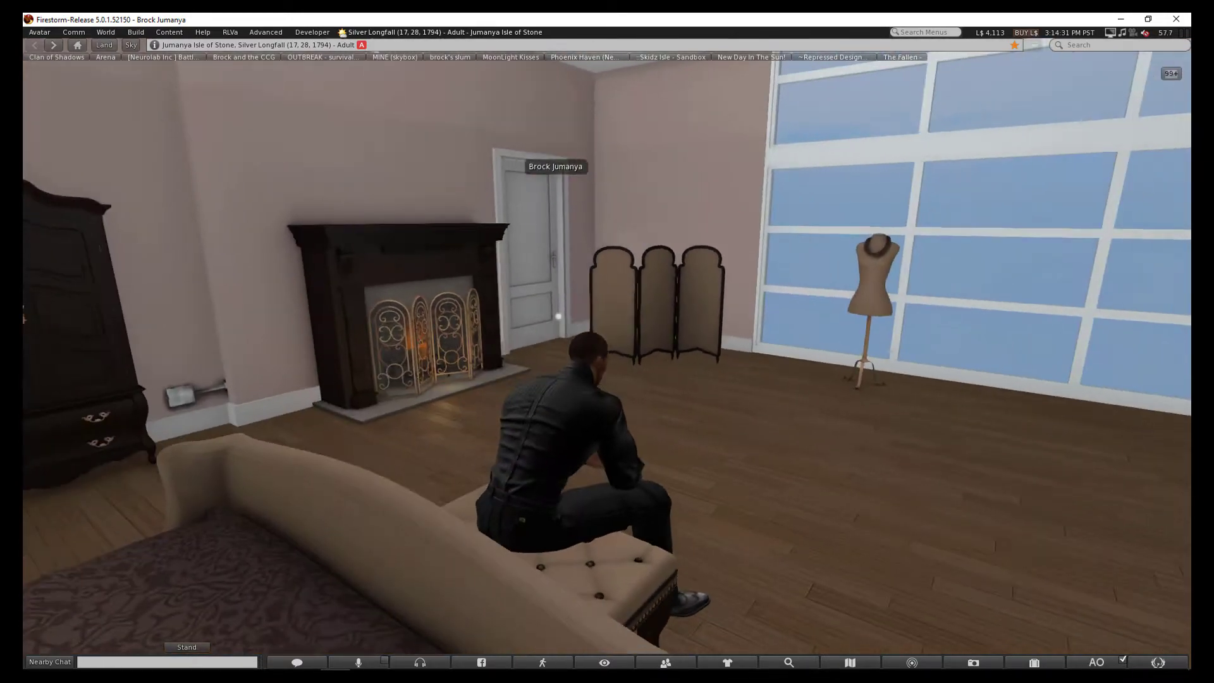
pyautogui.moveTo(558, 317)
pyautogui.mouseDown()
pyautogui.moveTo(662, 323)
pyautogui.moveTo(657, 309)
pyautogui.mouseUp()
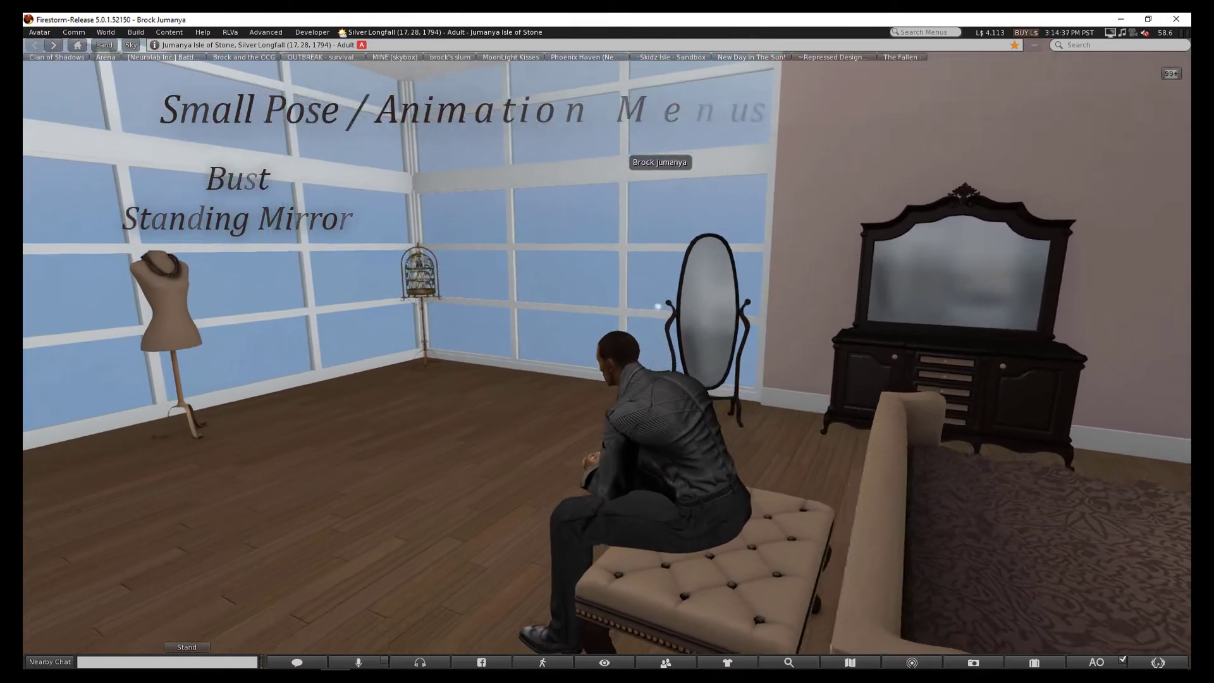
pyautogui.moveTo(656, 309)
pyautogui.mouseDown()
pyautogui.moveTo(634, 263)
pyautogui.moveTo(558, 265)
pyautogui.moveTo(620, 259)
pyautogui.moveTo(657, 272)
pyautogui.moveTo(556, 270)
pyautogui.mouseUp()
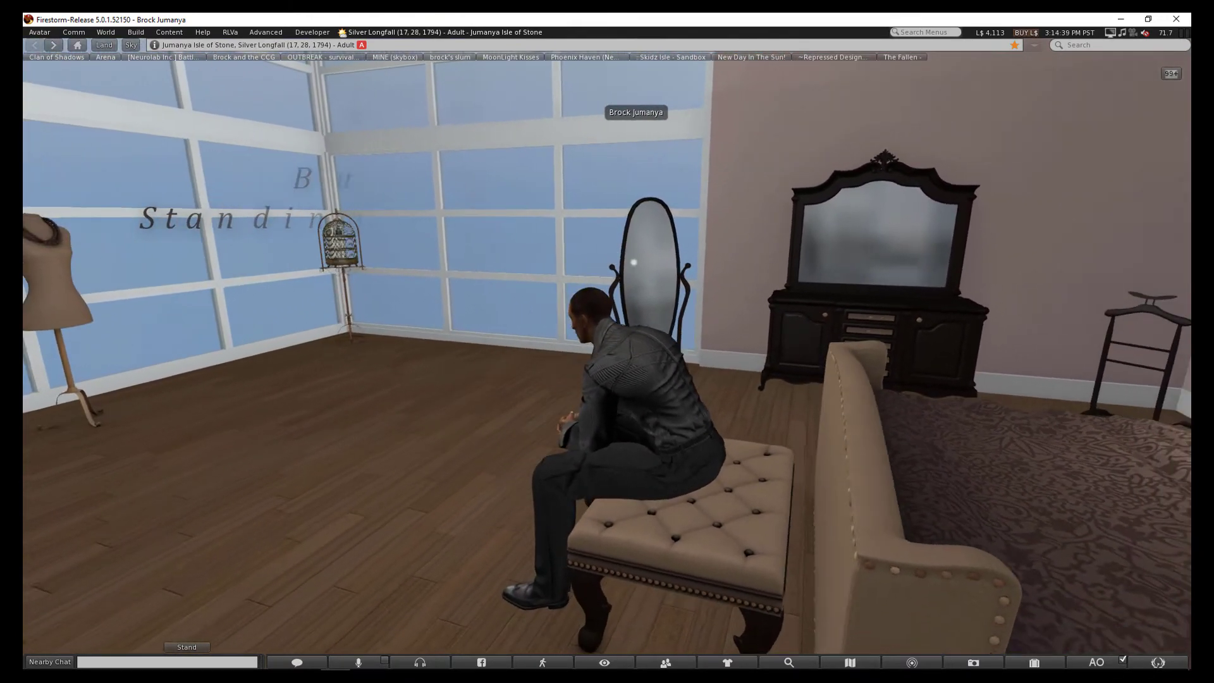
pyautogui.scroll(-3, 557, 271)
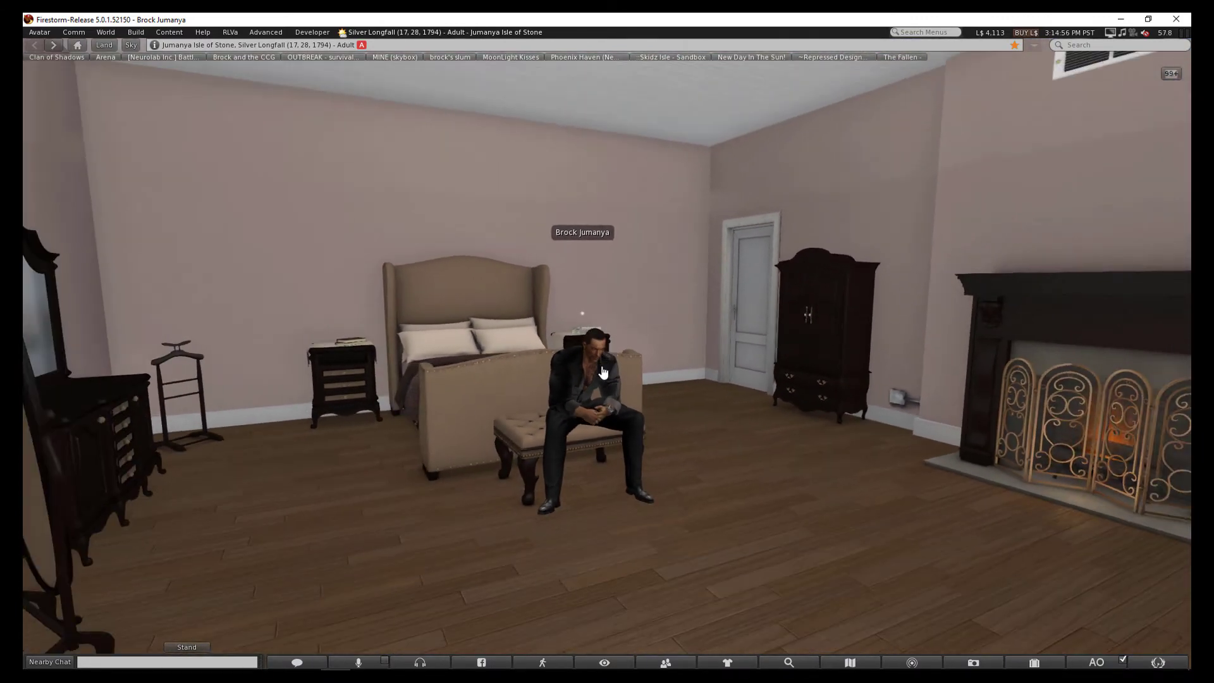
pyautogui.scroll(1, 601, 375)
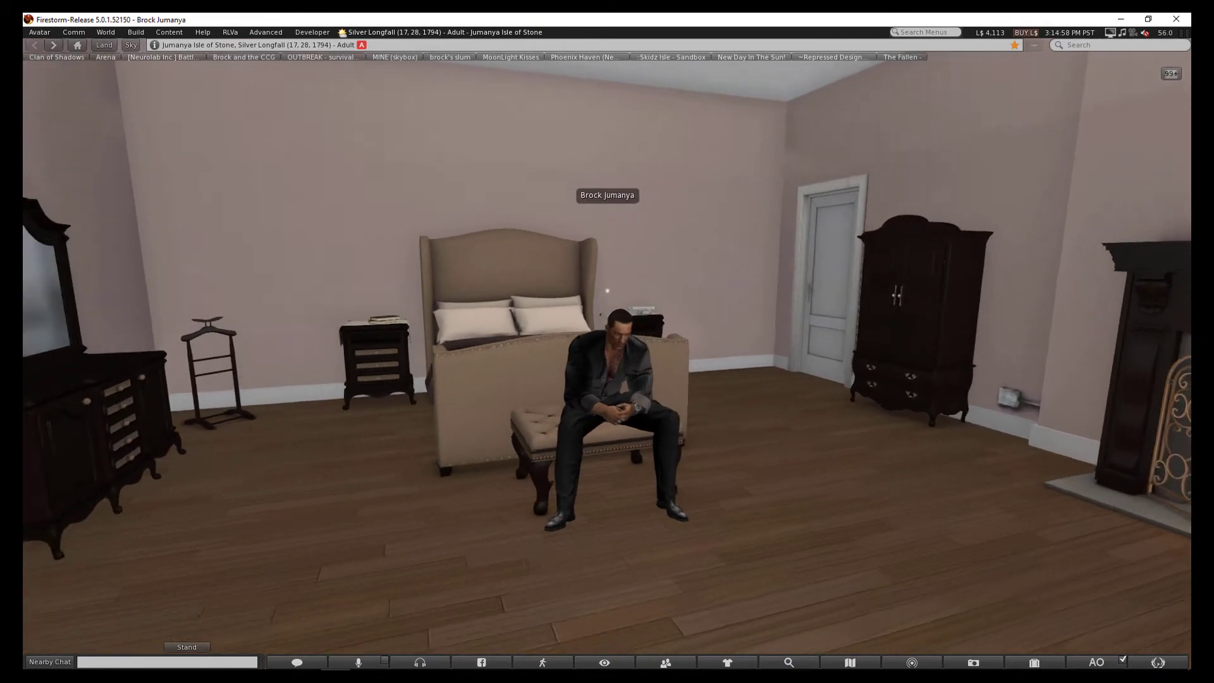
pyautogui.moveTo(593, 374); pyautogui.dragTo(664, 375)
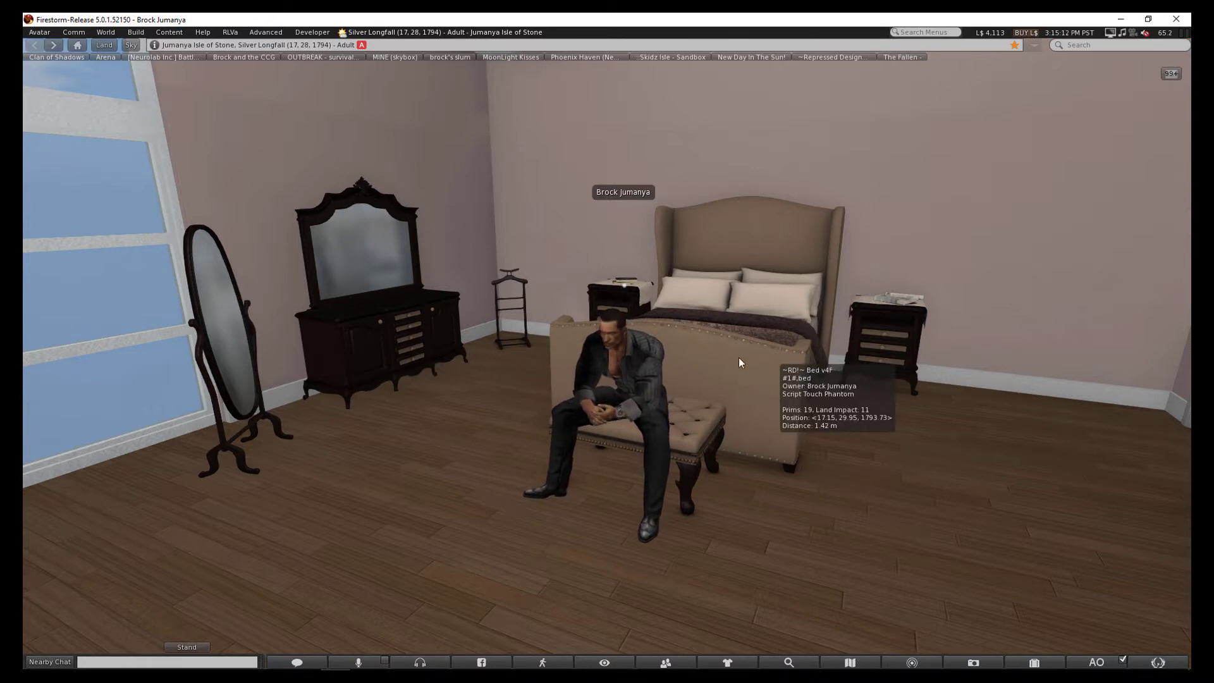
pyautogui.moveTo(627, 348); pyautogui.dragTo(513, 349)
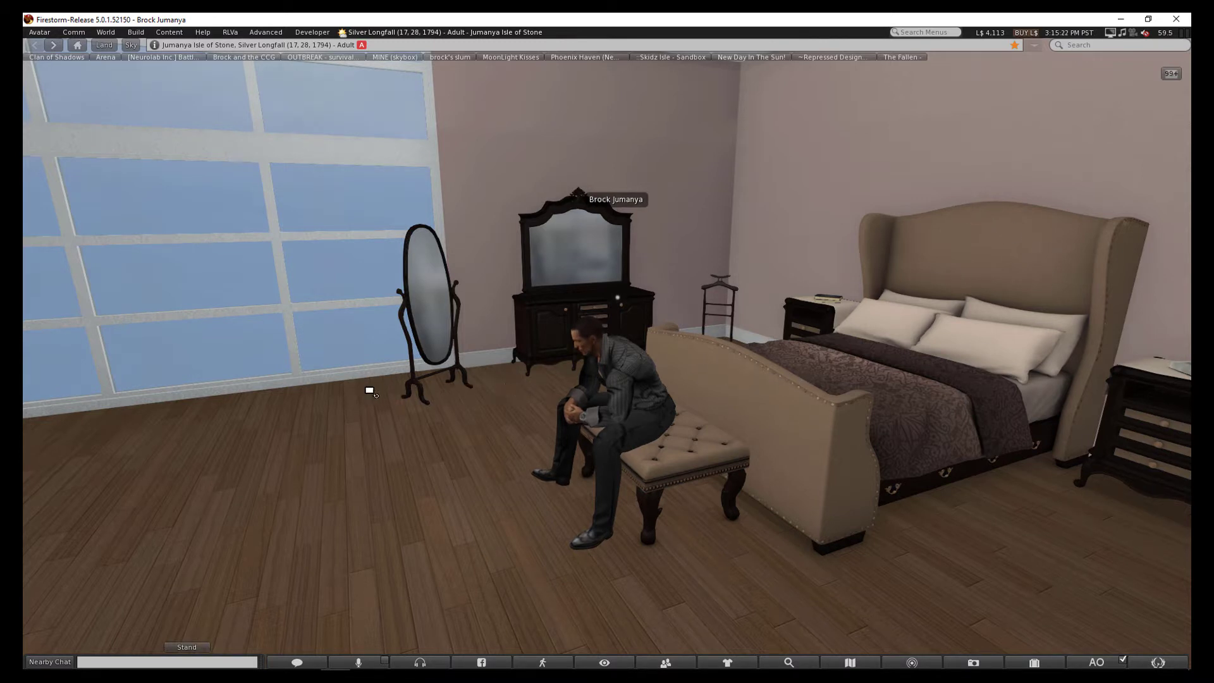
pyautogui.moveTo(370, 391); pyautogui.dragTo(569, 391)
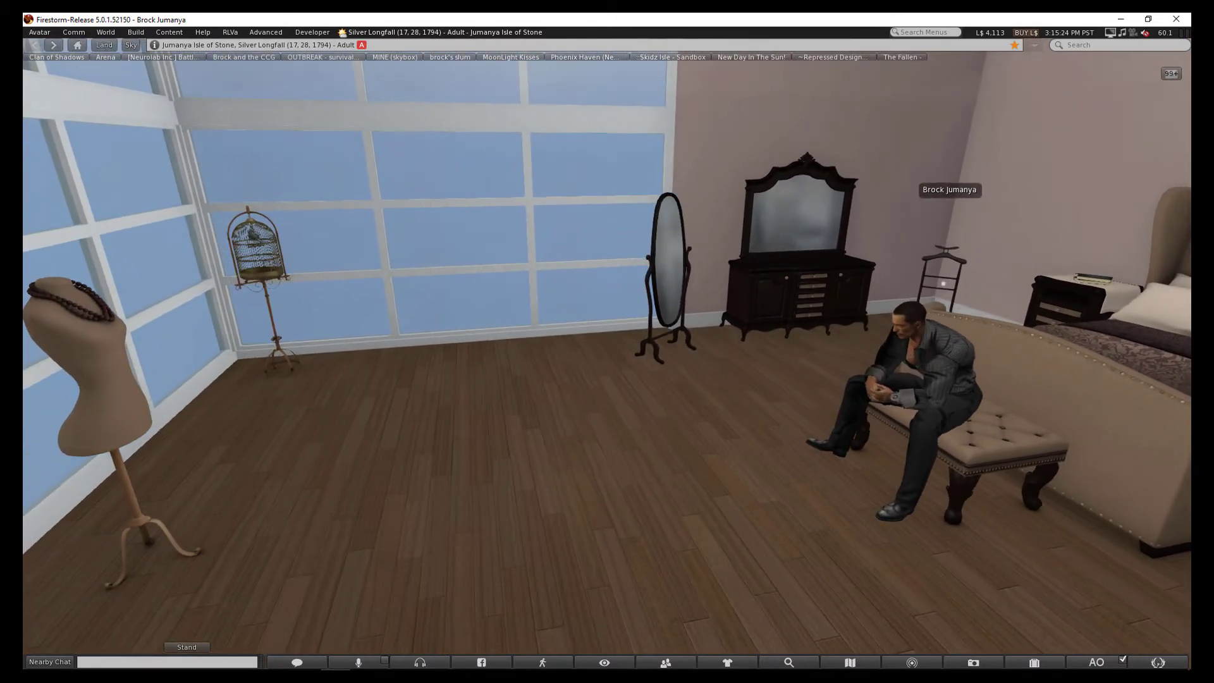
pyautogui.moveTo(687, 360); pyautogui.dragTo(813, 429)
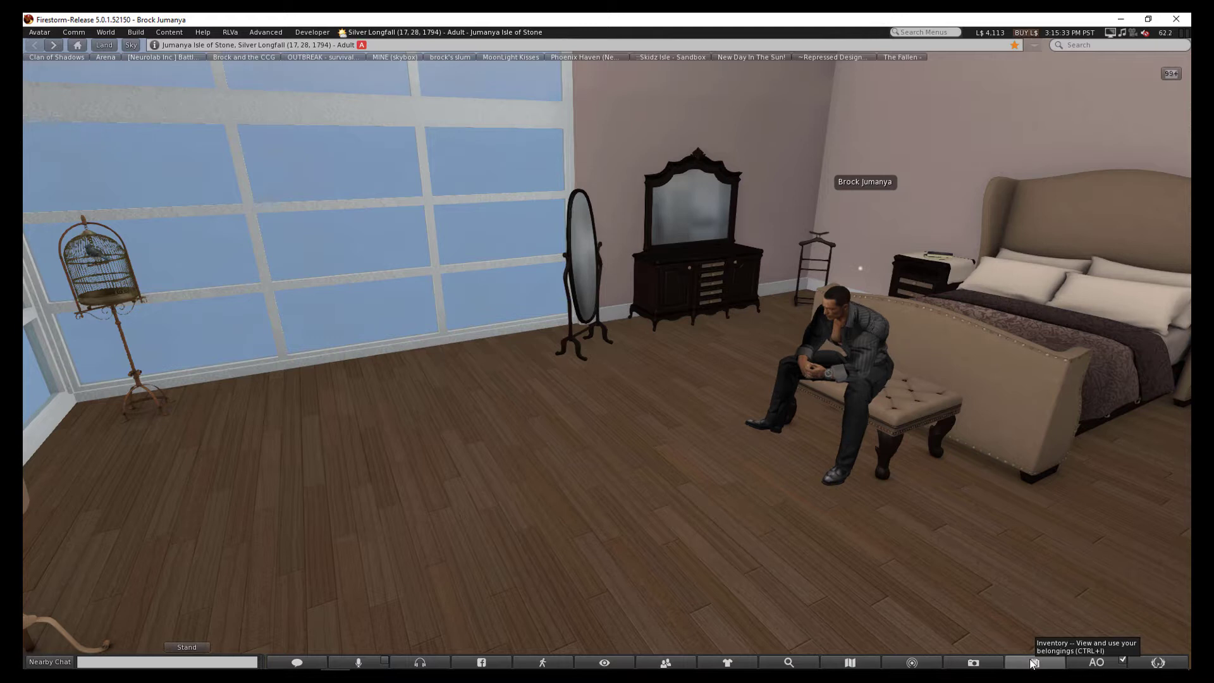
# Restore The Senator Chase Lounge v1.2 to its last position, then close the inventory
pyautogui.click(1034, 662)
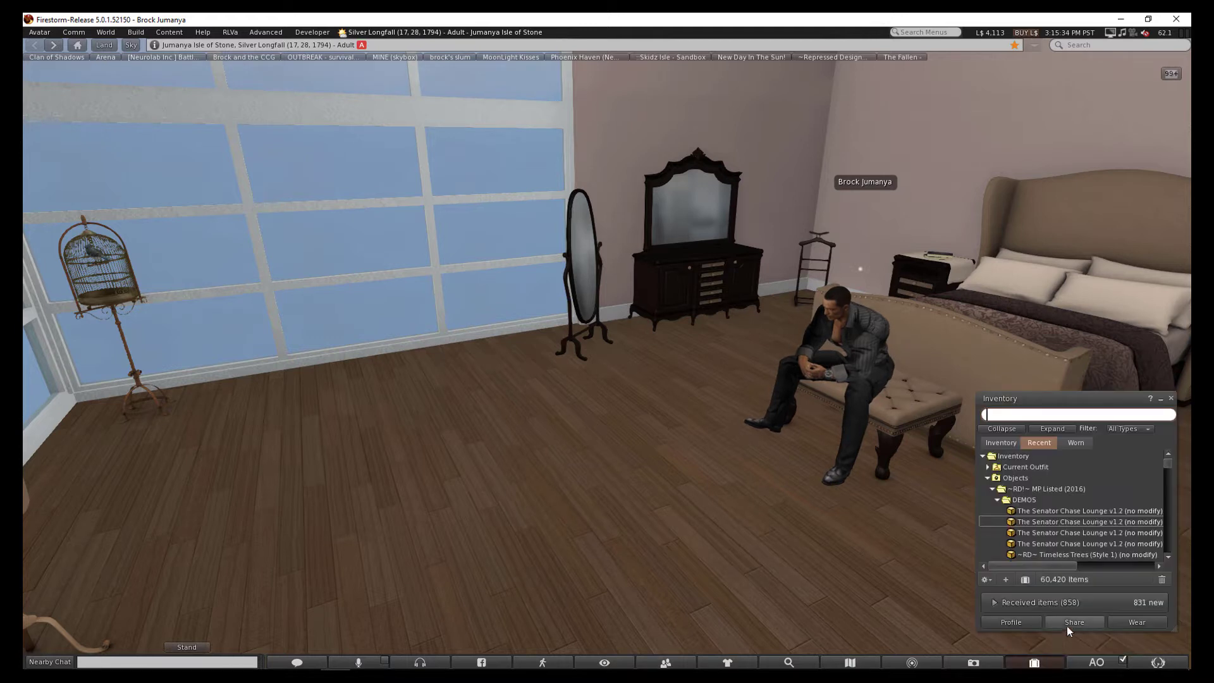
pyautogui.rightClick(1038, 512)
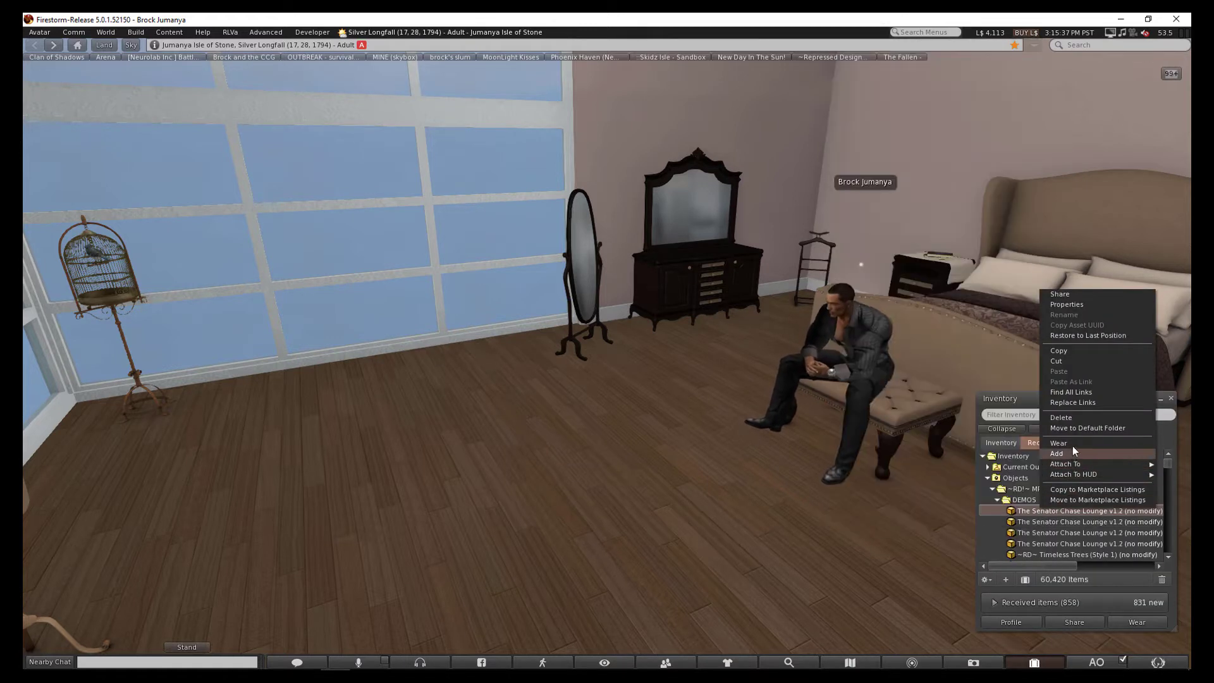
pyautogui.click(1084, 335)
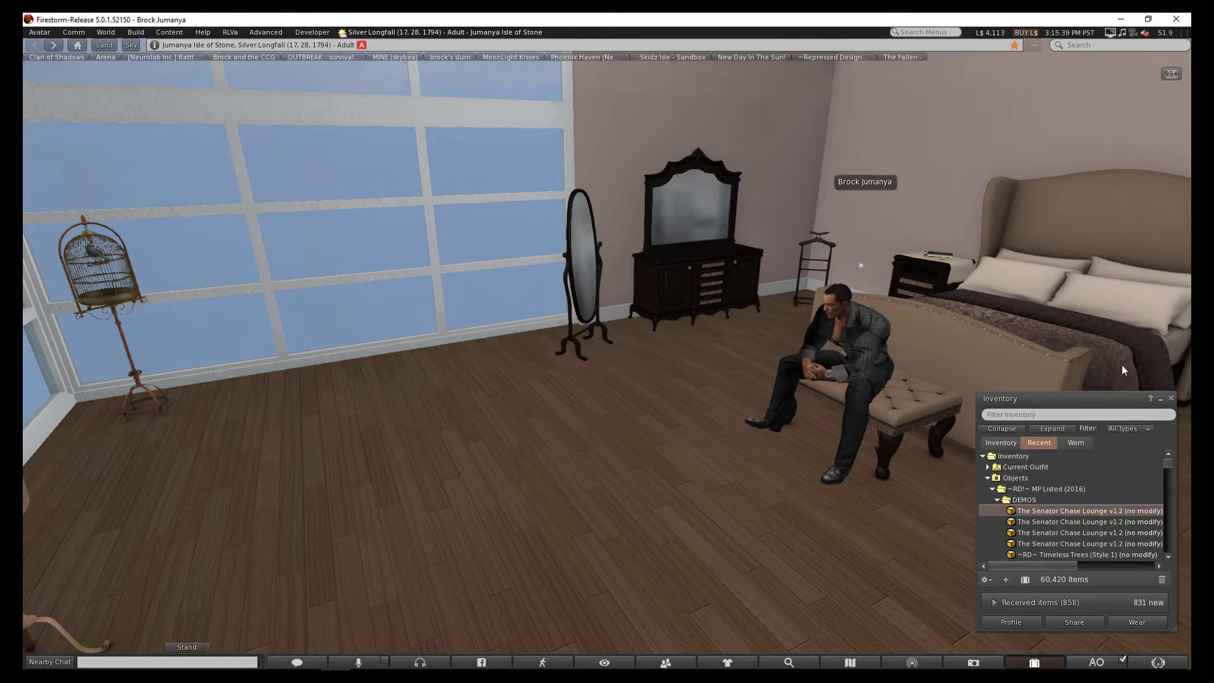
pyautogui.click(1173, 400)
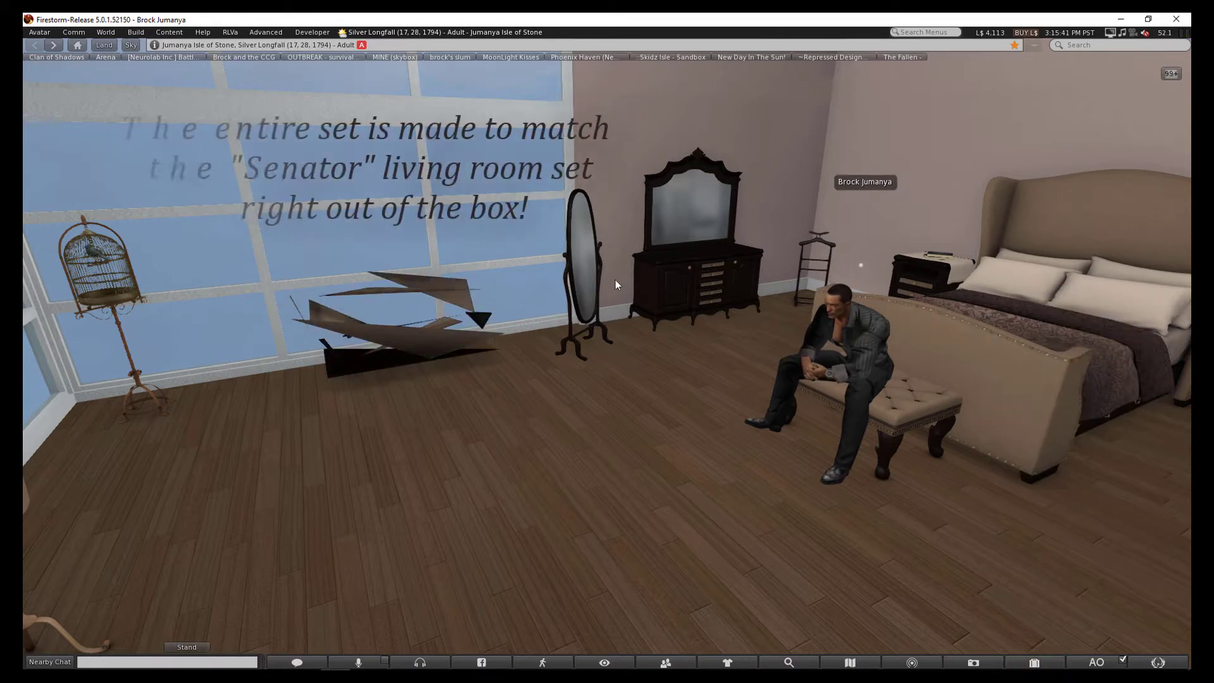
pyautogui.moveTo(608, 280)
pyautogui.mouseDown()
pyautogui.moveTo(617, 353)
pyautogui.moveTo(721, 360)
pyautogui.moveTo(697, 350)
pyautogui.moveTo(645, 366)
pyautogui.moveTo(589, 347)
pyautogui.moveTo(620, 341)
pyautogui.mouseUp()
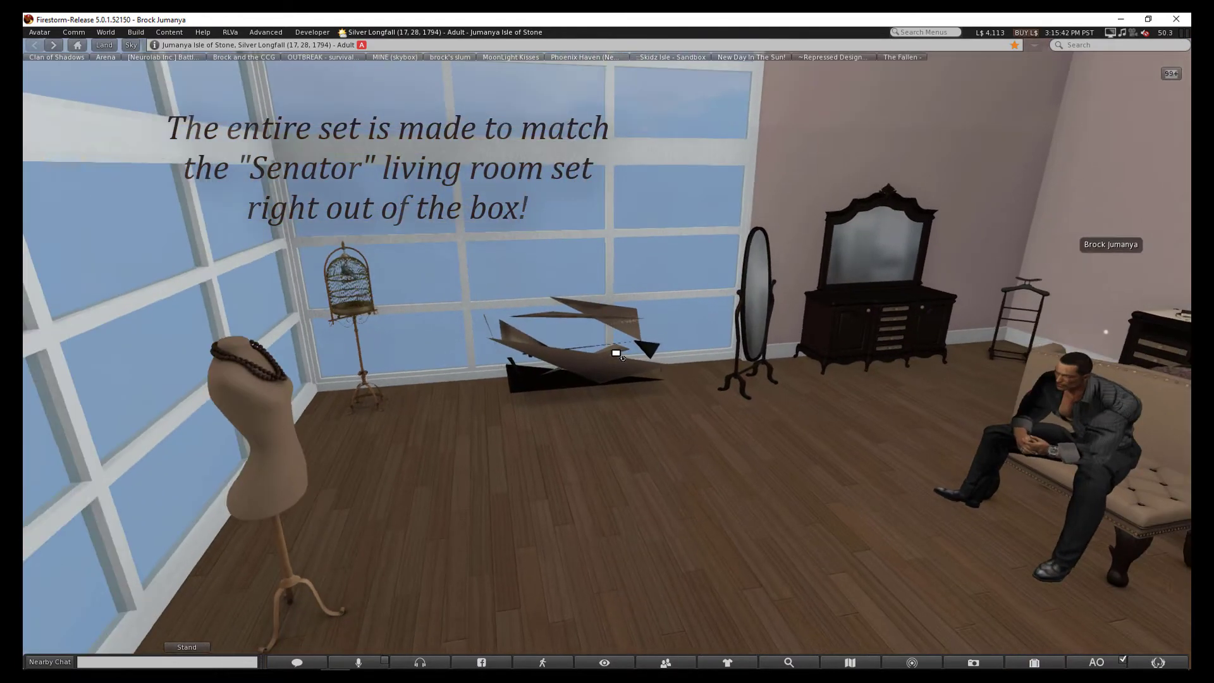
pyautogui.scroll(5, 615, 354)
pyautogui.scroll(3, 617, 343)
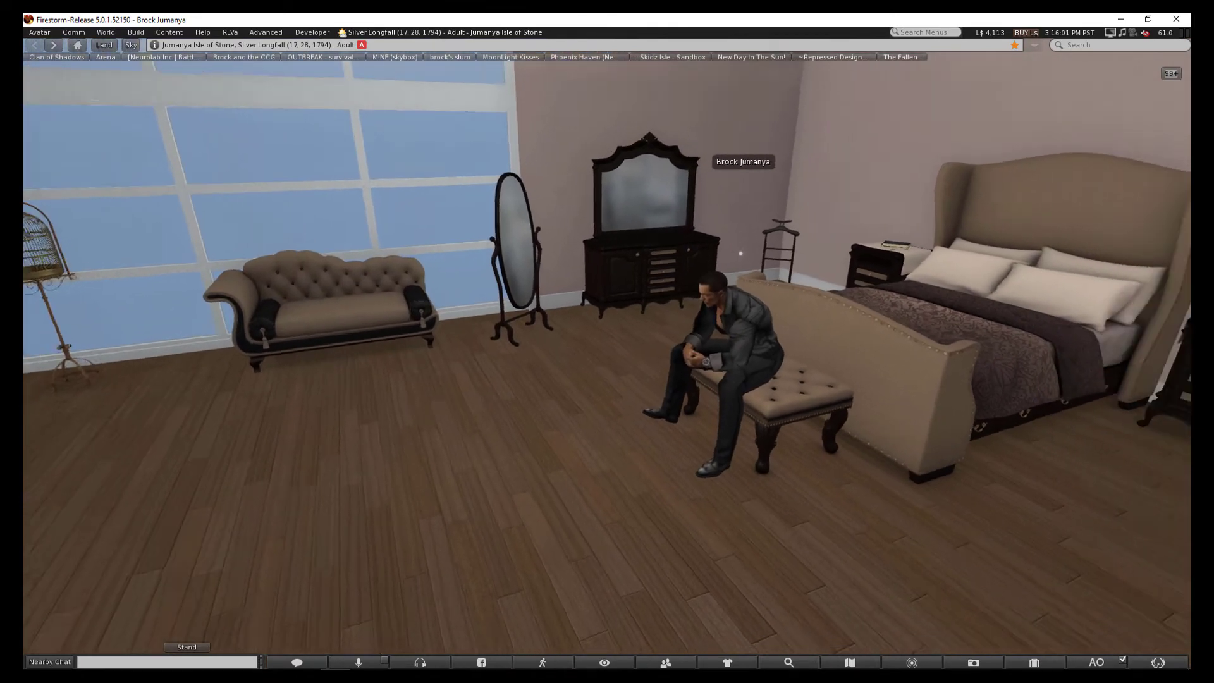
# Take the chase lounge by the window back into inventory
pyautogui.moveTo(717, 355); pyautogui.dragTo(645, 351)
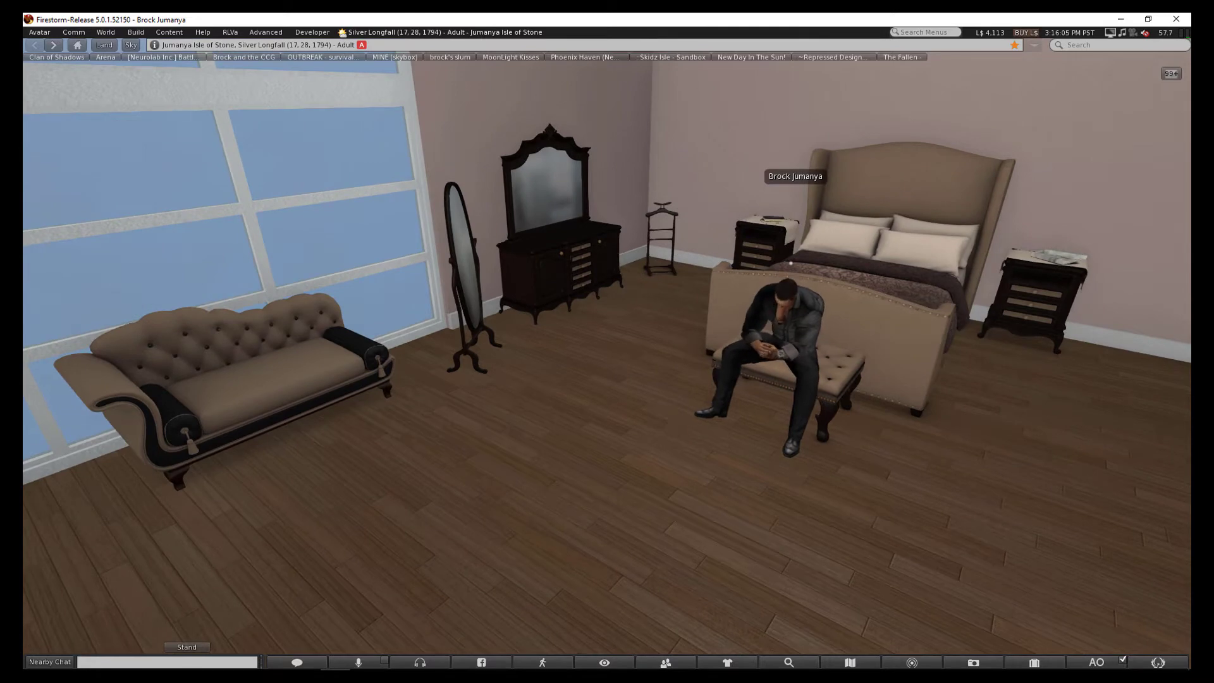
pyautogui.moveTo(416, 461)
pyautogui.mouseDown()
pyautogui.moveTo(643, 338)
pyautogui.moveTo(608, 349)
pyautogui.mouseUp()
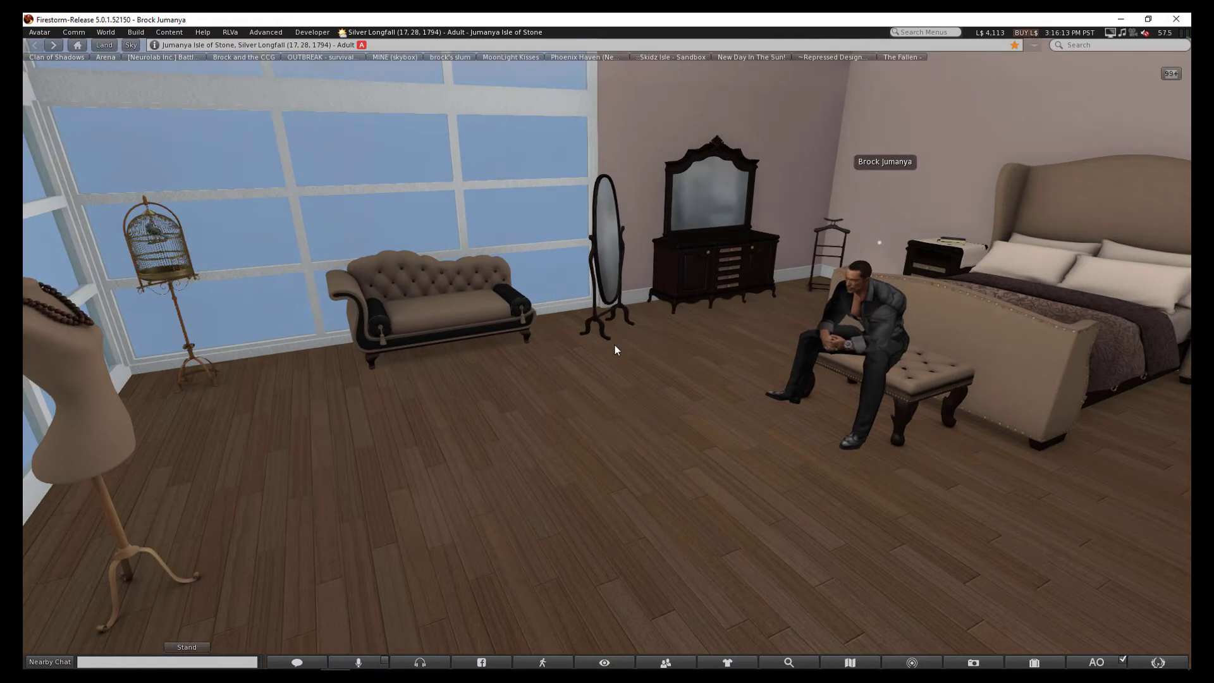
pyautogui.rightClick(494, 310)
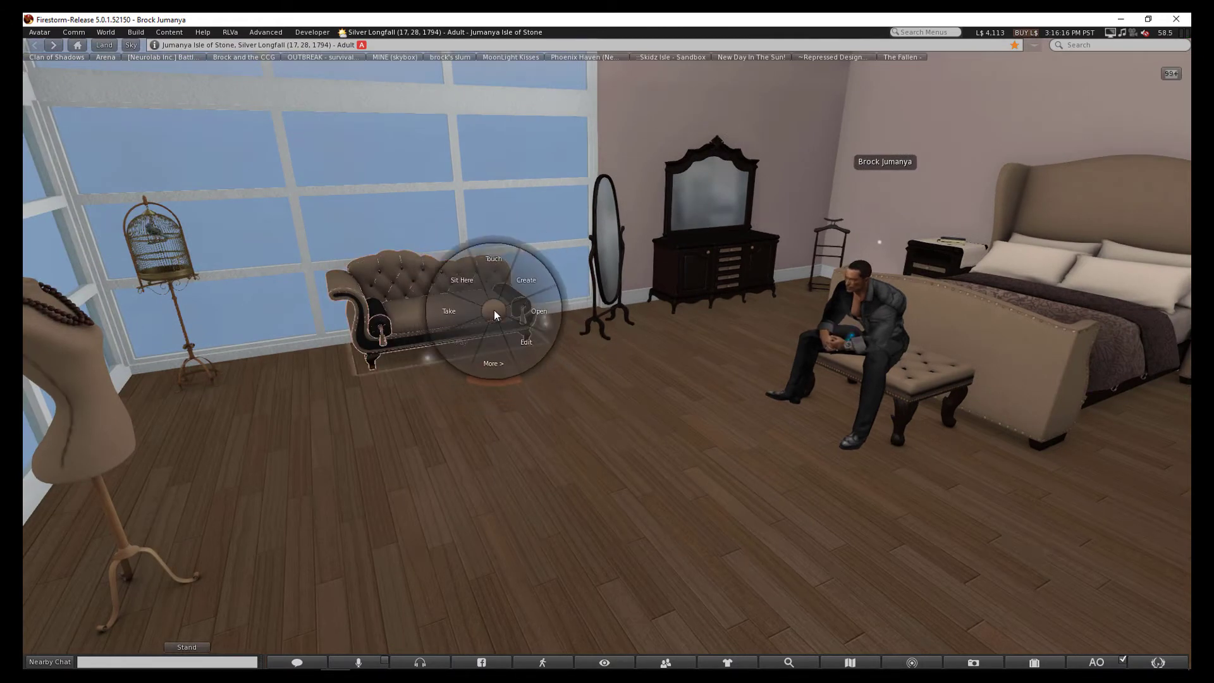
pyautogui.click(461, 308)
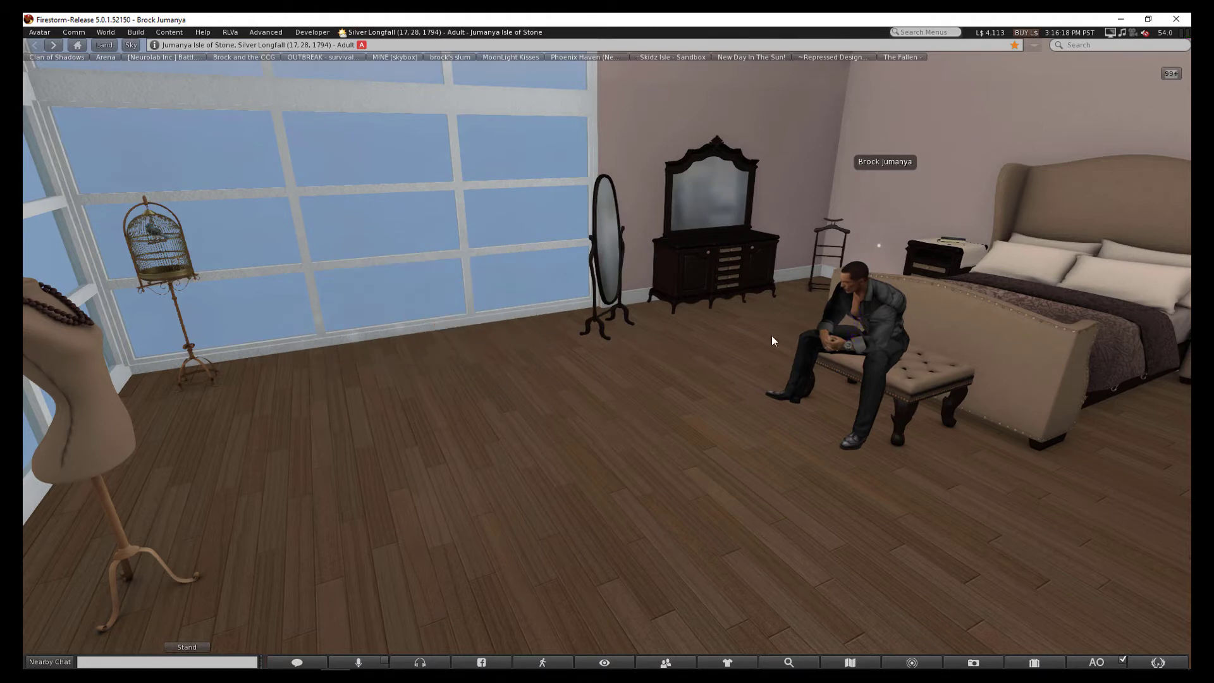
# Orbit around the seated avatar to face the bed
pyautogui.moveTo(860, 307); pyautogui.dragTo(606, 346)
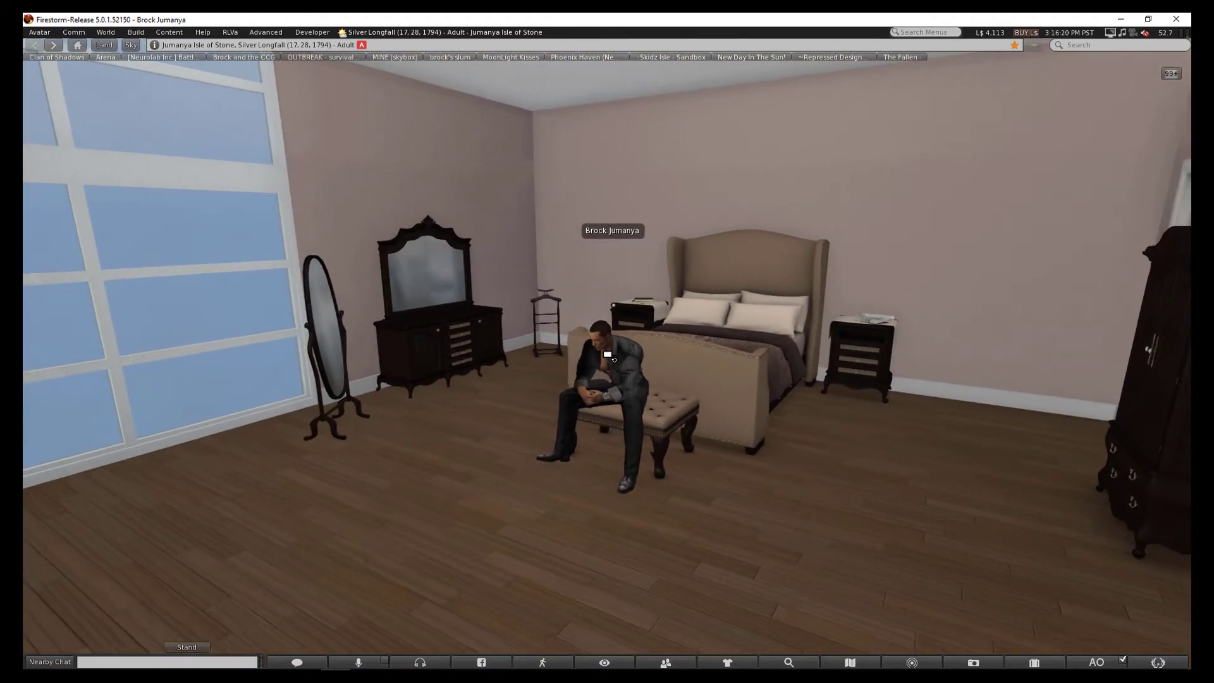
pyautogui.moveTo(605, 345)
pyautogui.mouseDown()
pyautogui.moveTo(607, 304)
pyautogui.moveTo(595, 299)
pyautogui.mouseUp()
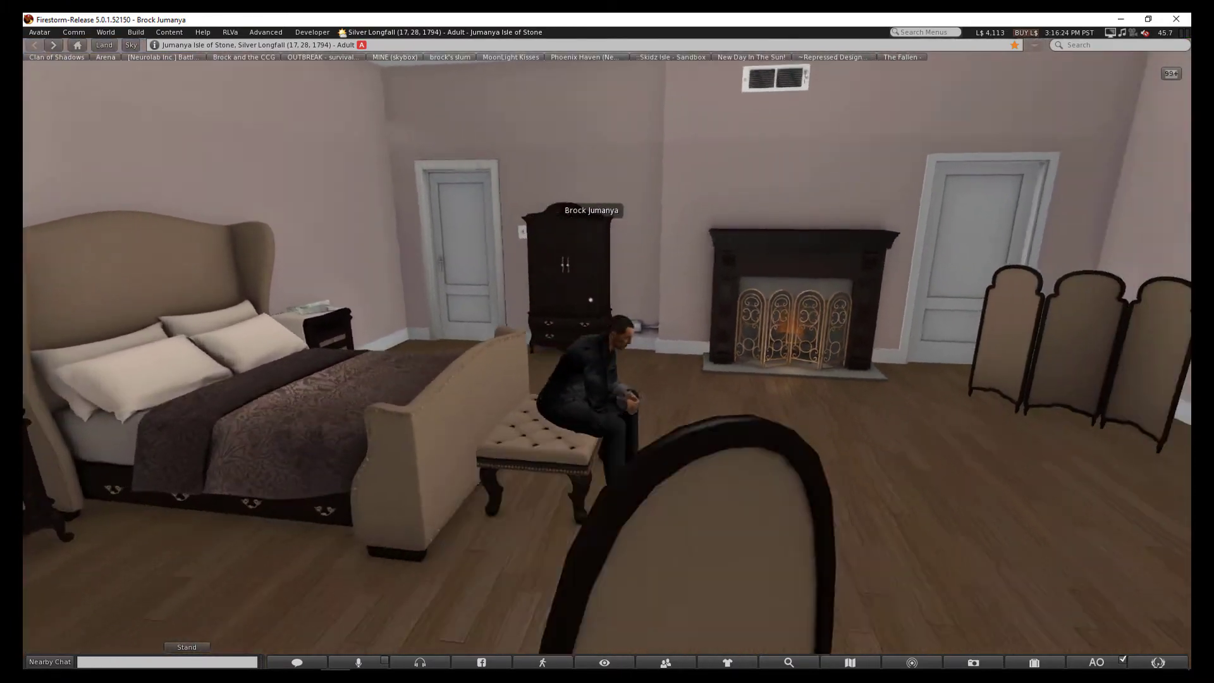
pyautogui.press('Left')
pyautogui.press('Left')
pyautogui.press('Left')
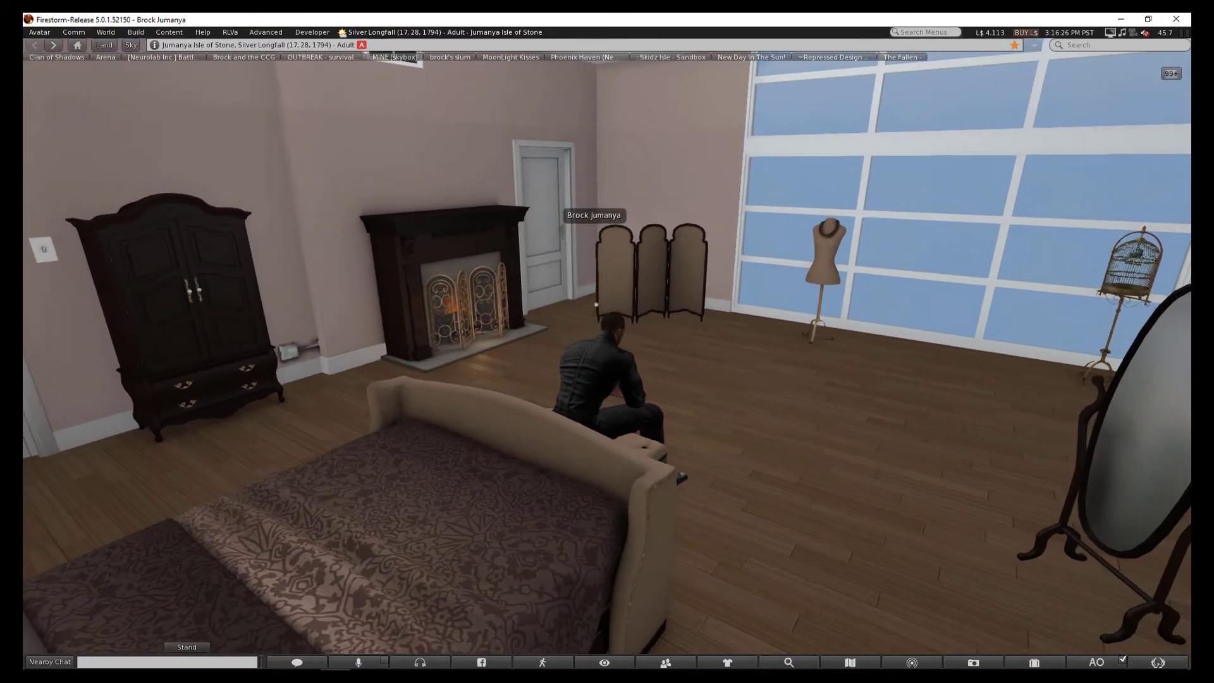
pyautogui.press('Left')
pyautogui.press('Left')
pyautogui.press('Left')
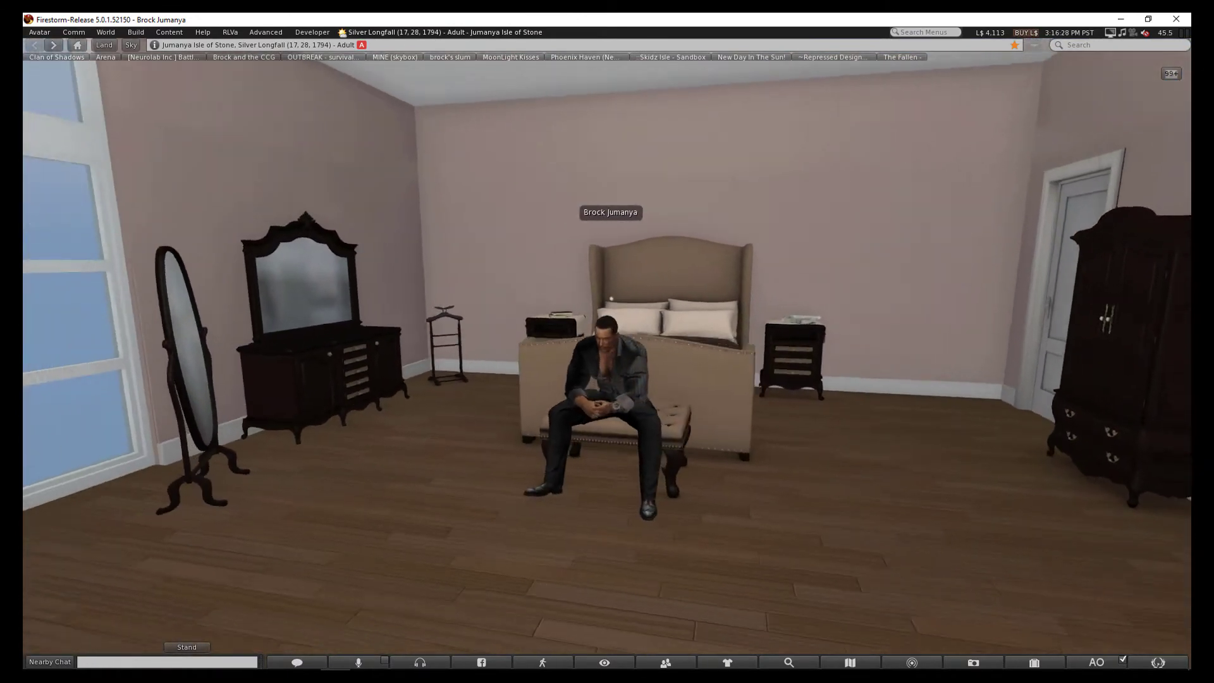
pyautogui.press('Left')
# Wear the HUD from the ~RD!~ MP Listed (2016) folder and close the inventory
pyautogui.click(1034, 662)
pyautogui.click(1023, 476)
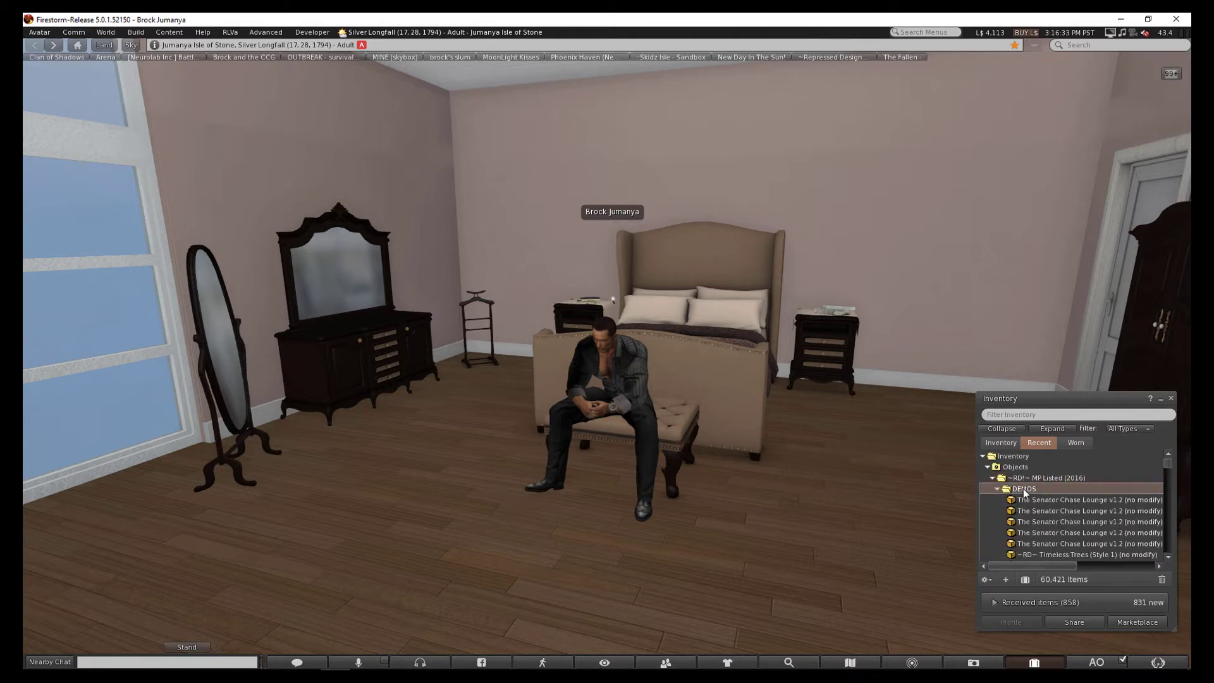
pyautogui.scroll(-3, 1025, 497)
pyautogui.rightClick(1032, 543)
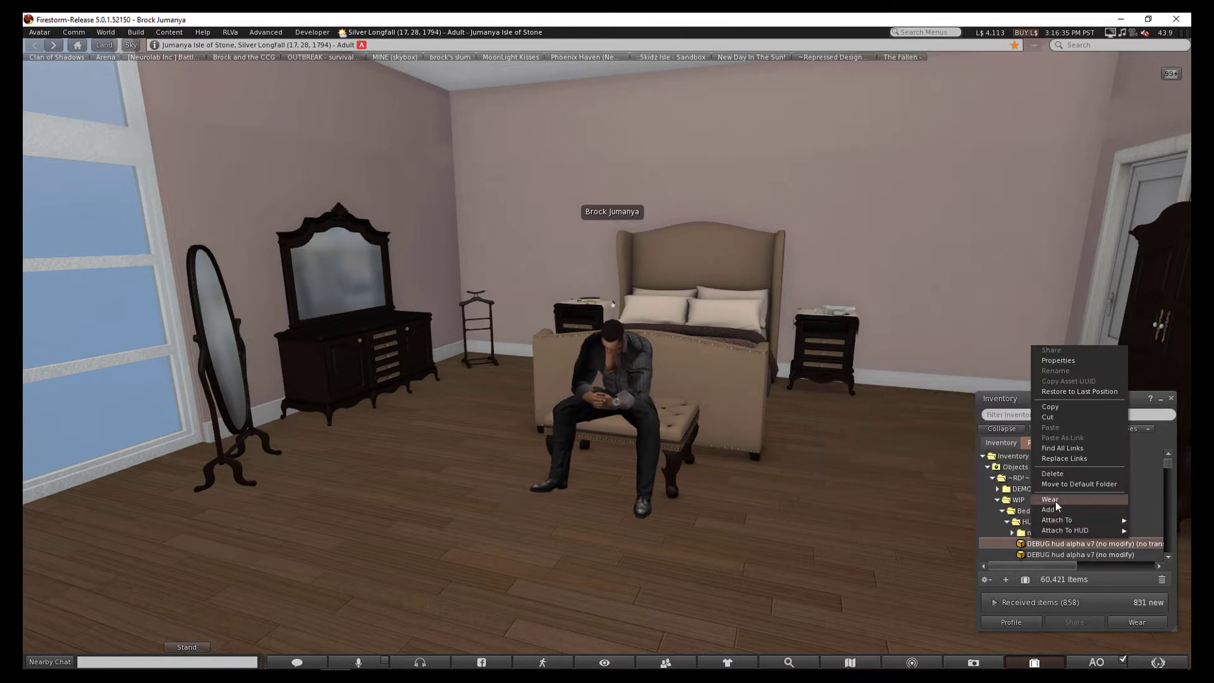
pyautogui.click(1049, 499)
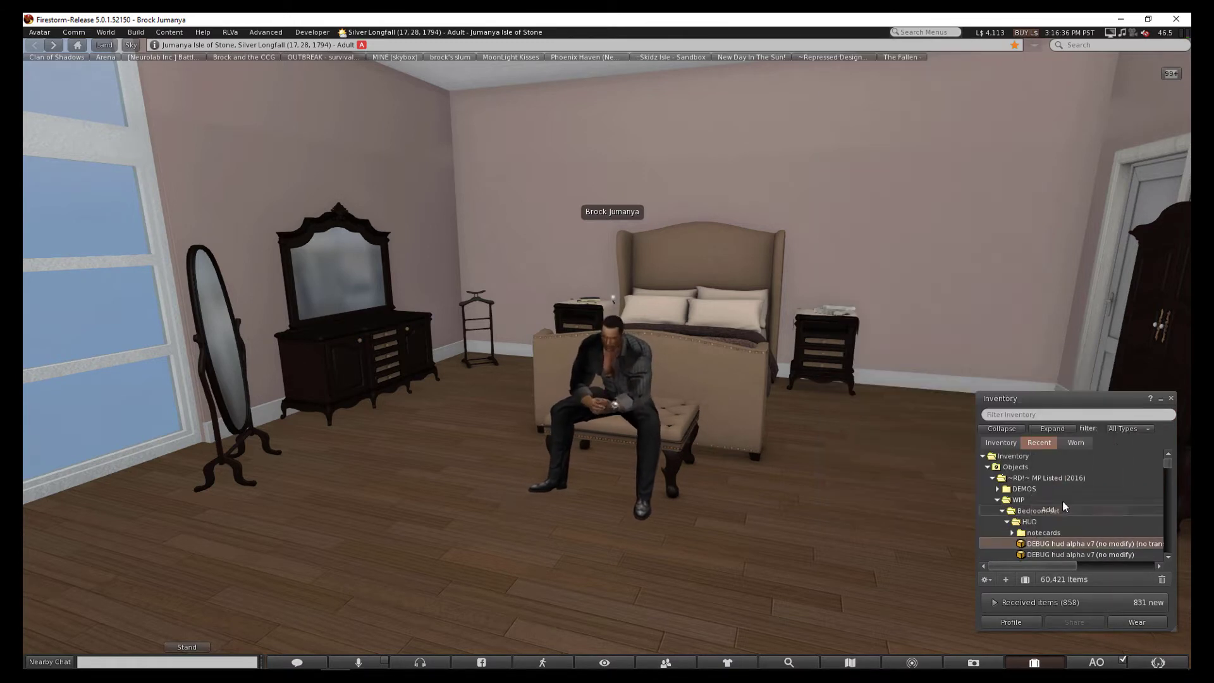
pyautogui.click(1170, 398)
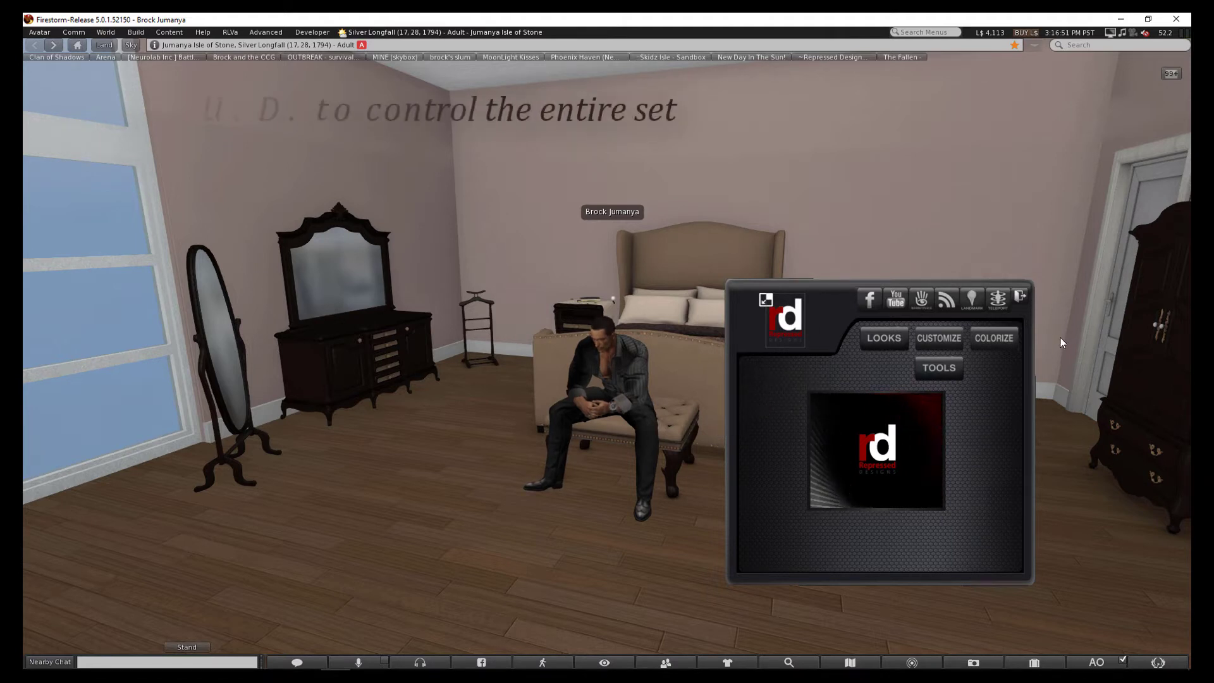
# Browse the HUD's Looks, Customize, Colorize and Tools panels, then return it to its home view
pyautogui.click(883, 338)
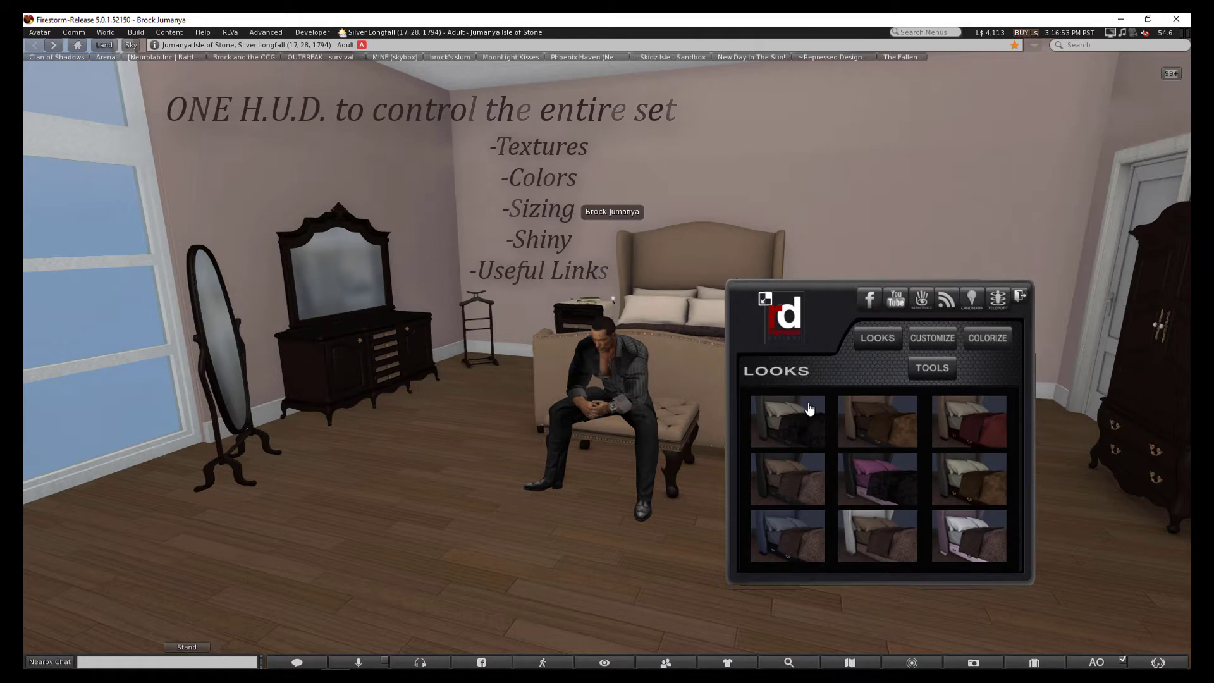
pyautogui.click(933, 338)
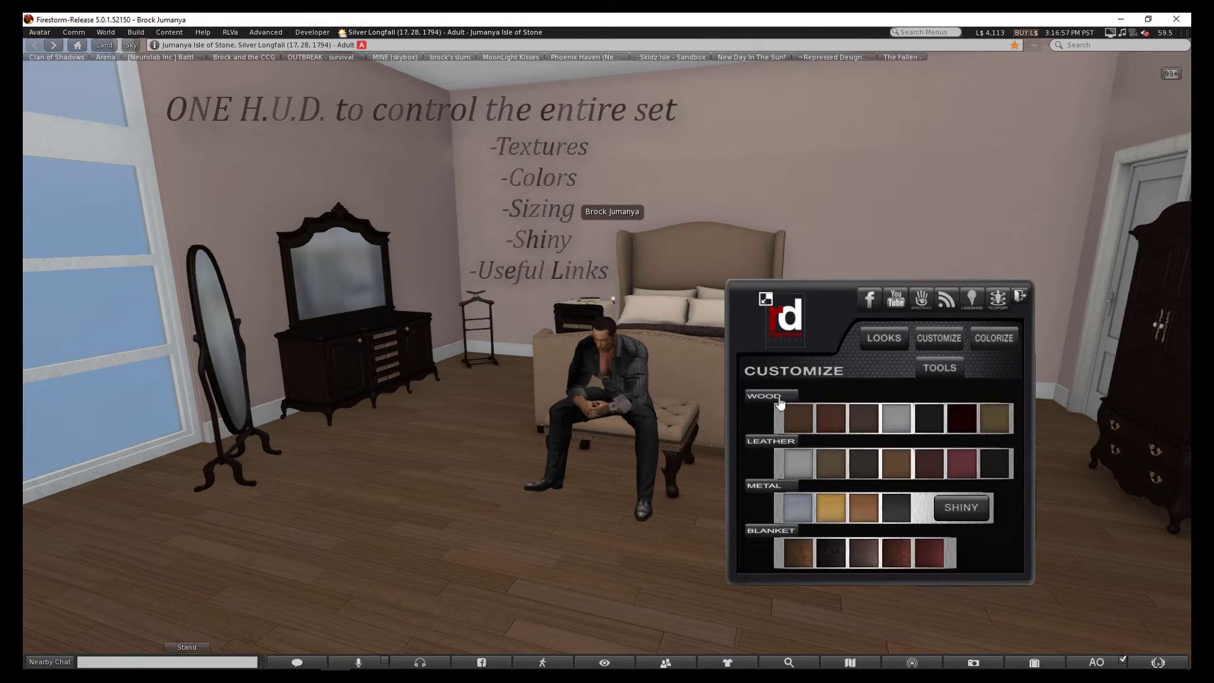
pyautogui.click(999, 340)
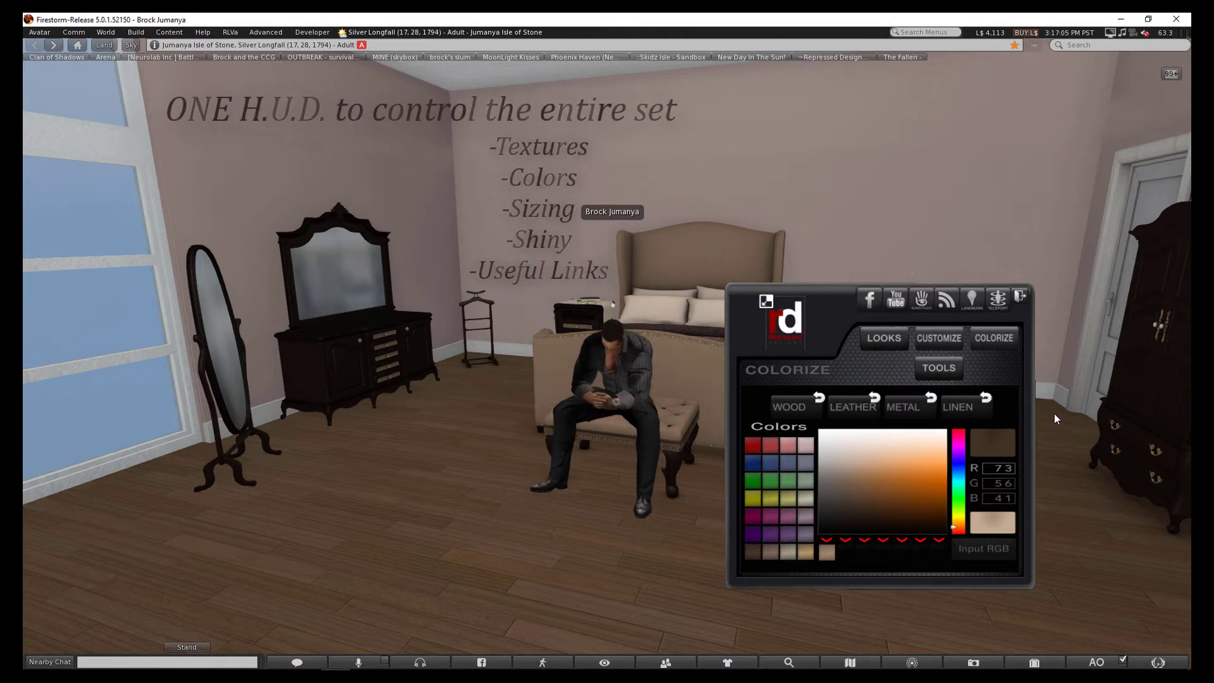
pyautogui.click(951, 373)
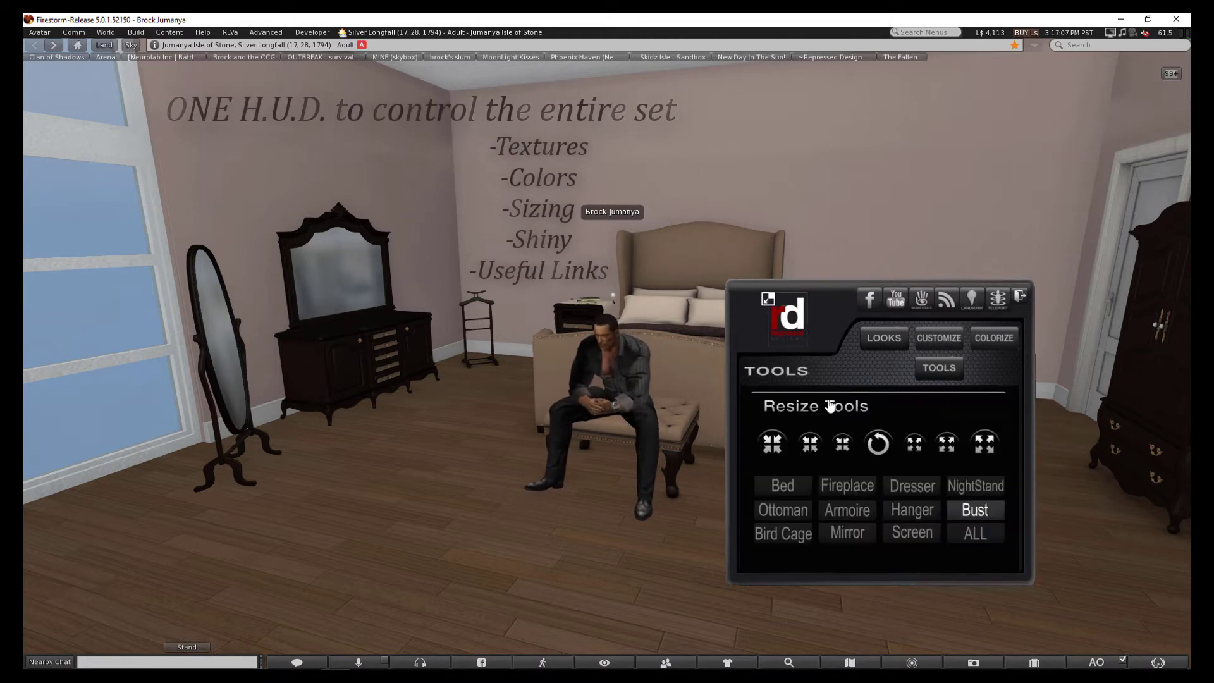
pyautogui.click(882, 339)
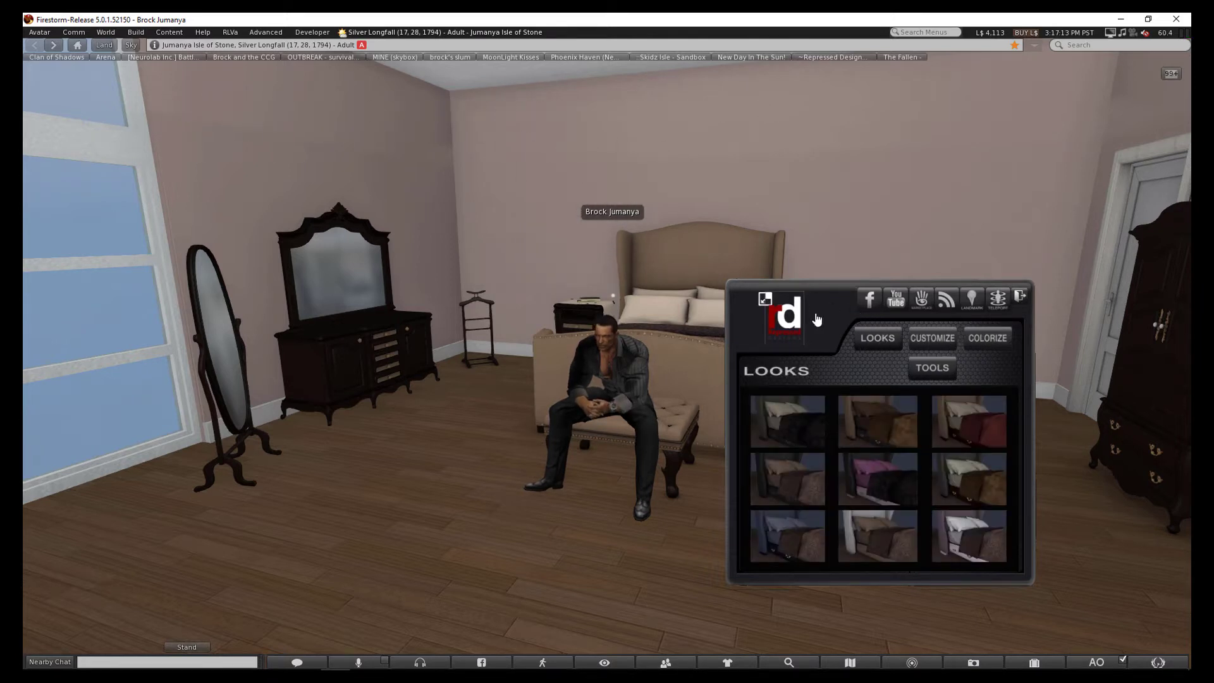
pyautogui.click(788, 316)
# Collapse the HUD, orbit past the fireplace and window wall, then re-expand the HUD
pyautogui.click(765, 299)
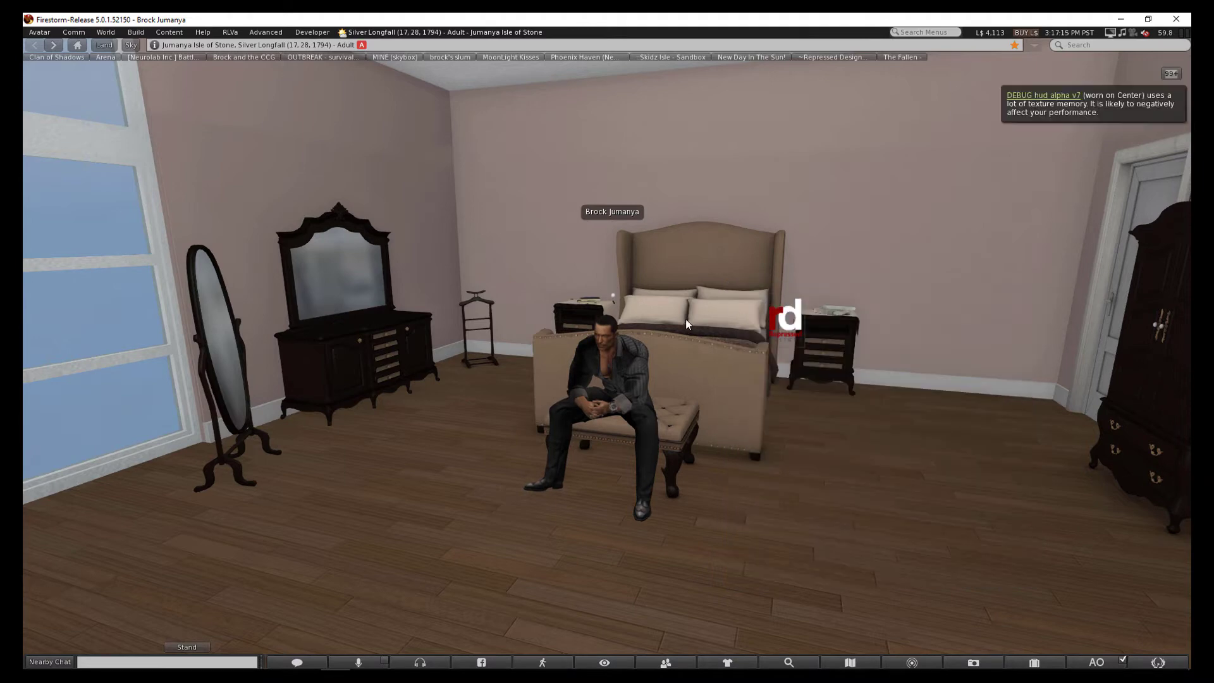
pyautogui.moveTo(612, 299)
pyautogui.mouseDown()
pyautogui.moveTo(609, 359)
pyautogui.moveTo(474, 379)
pyautogui.mouseUp()
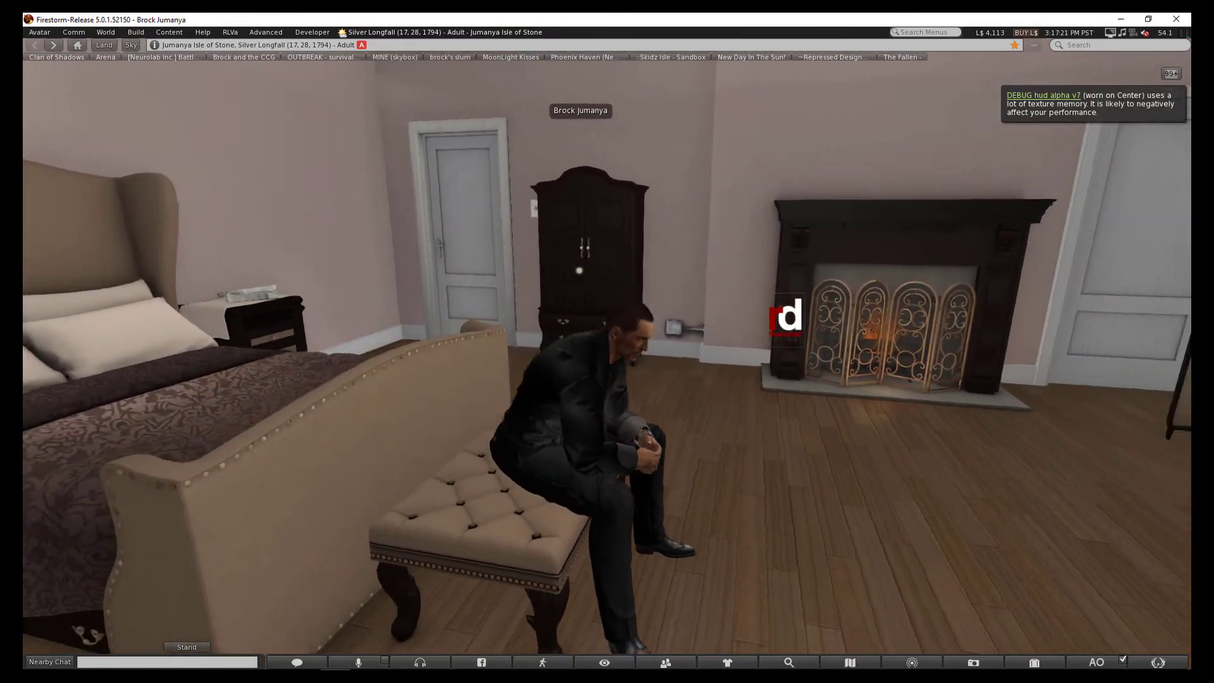
pyautogui.moveTo(607, 379); pyautogui.dragTo(428, 380)
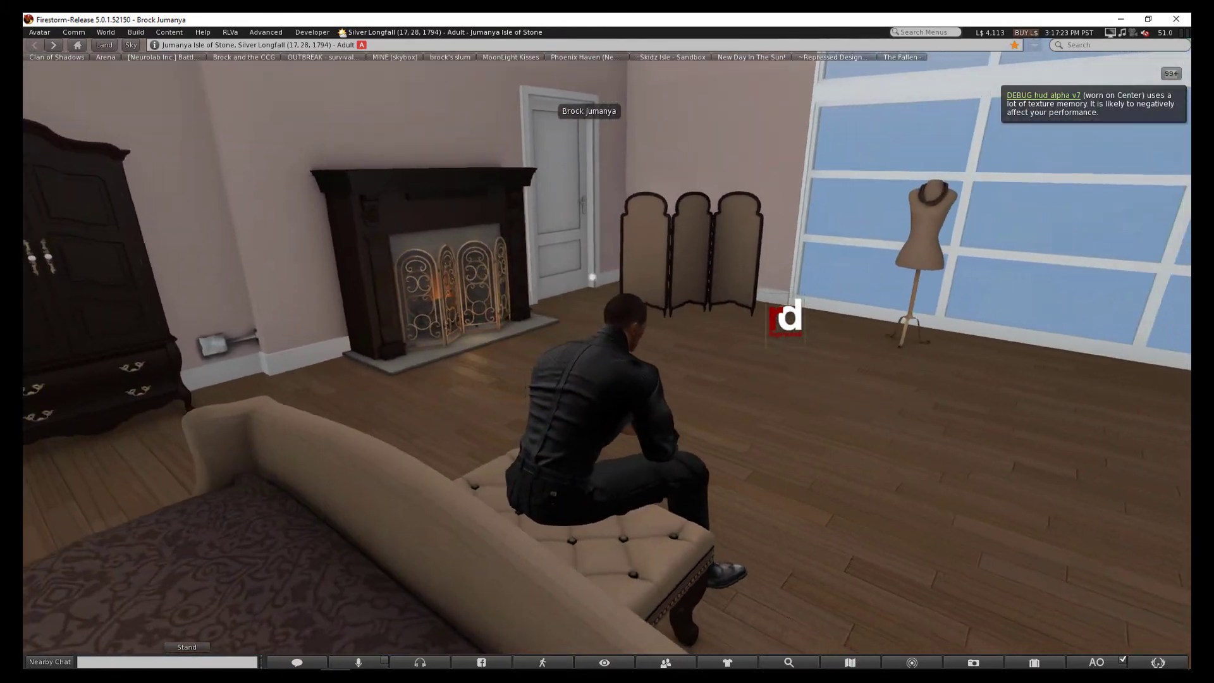
pyautogui.moveTo(608, 379); pyautogui.dragTo(427, 380)
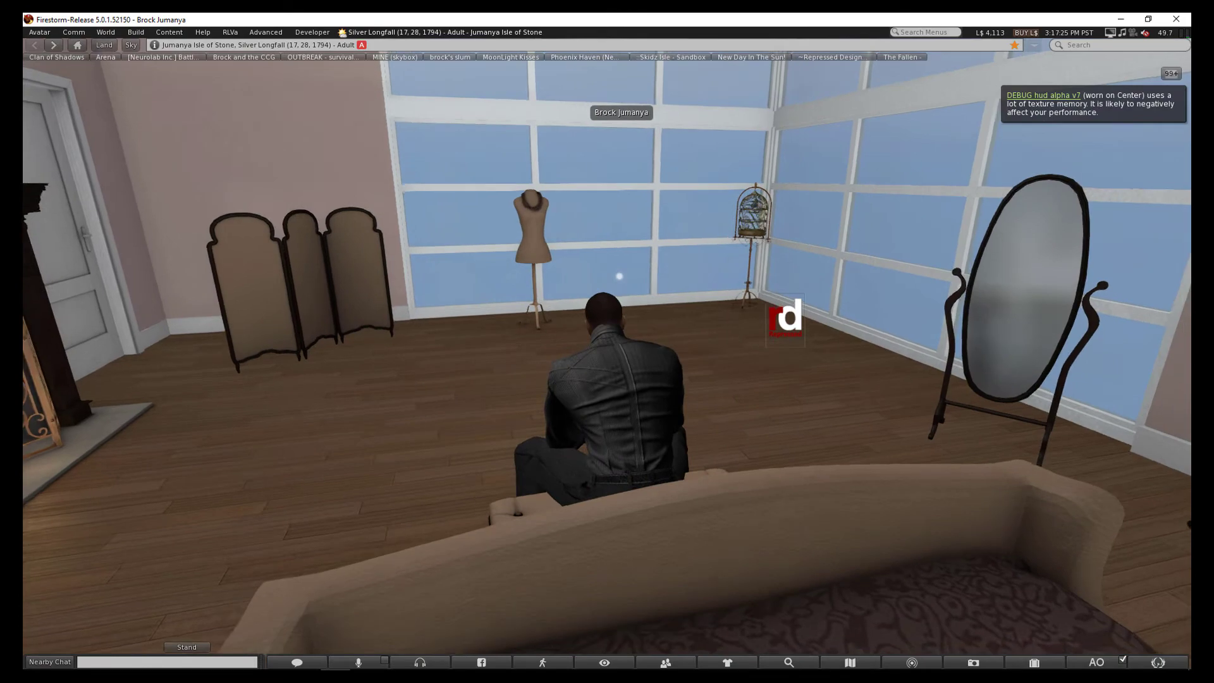
pyautogui.moveTo(618, 276)
pyautogui.mouseDown()
pyautogui.moveTo(582, 281)
pyautogui.moveTo(575, 248)
pyautogui.moveTo(587, 287)
pyautogui.mouseUp()
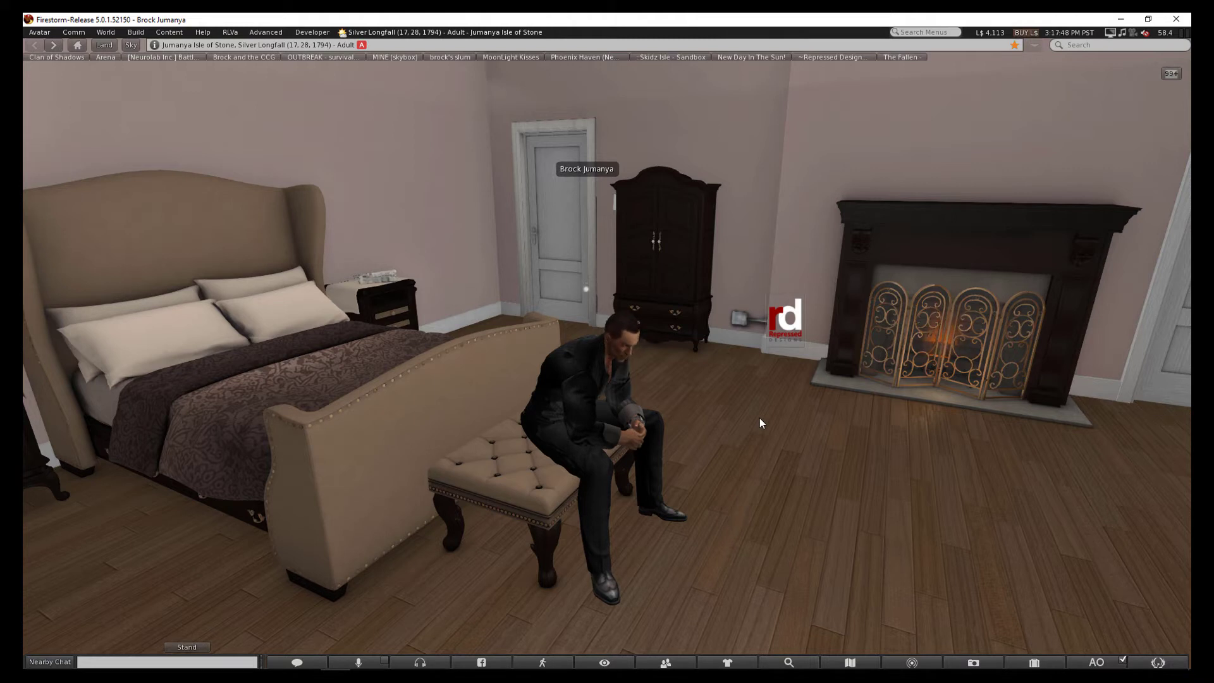
pyautogui.click(800, 317)
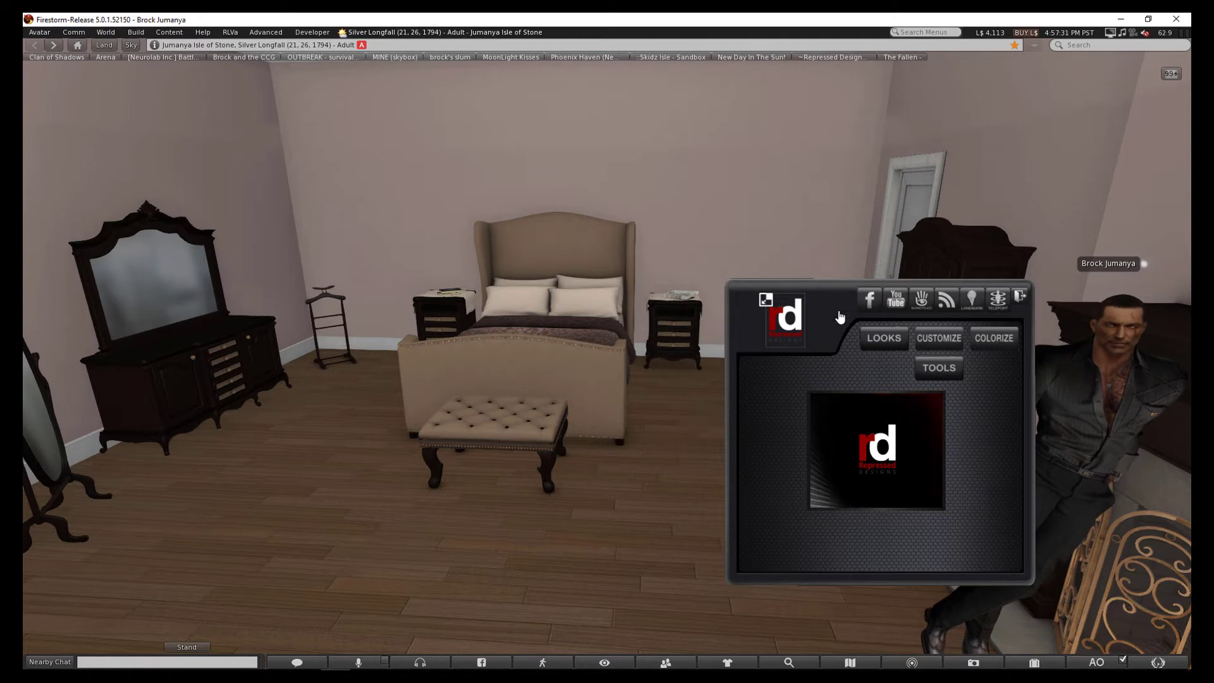
pyautogui.click(798, 311)
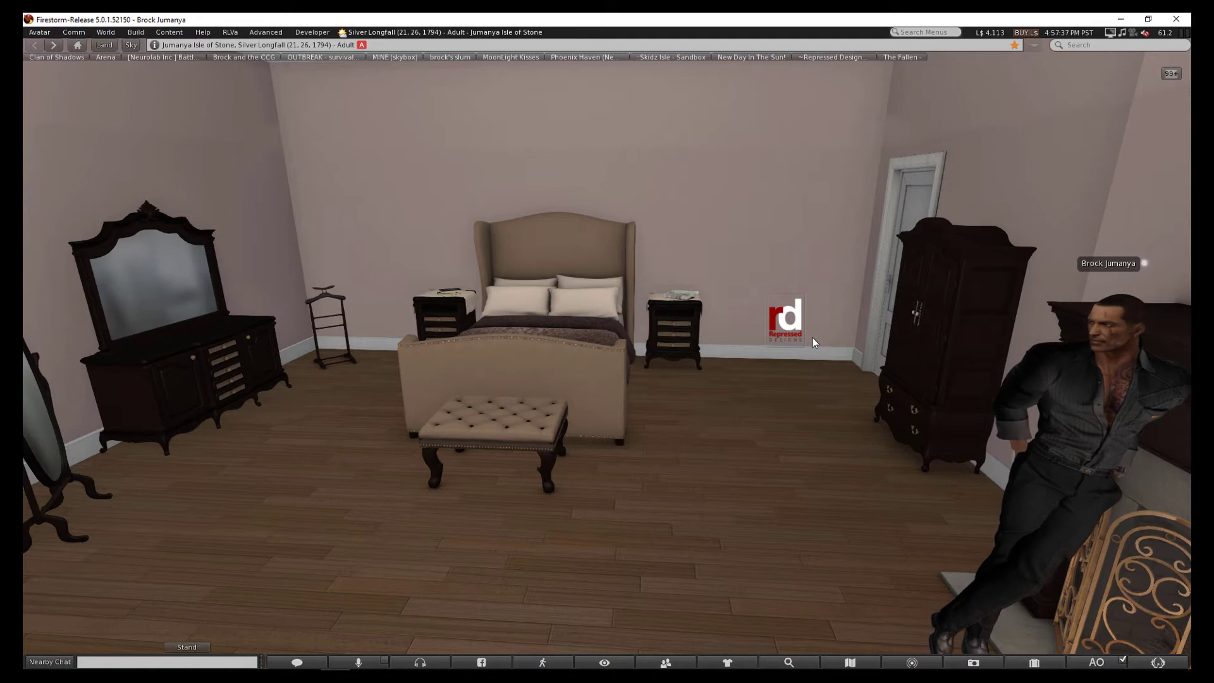
pyautogui.click(785, 320)
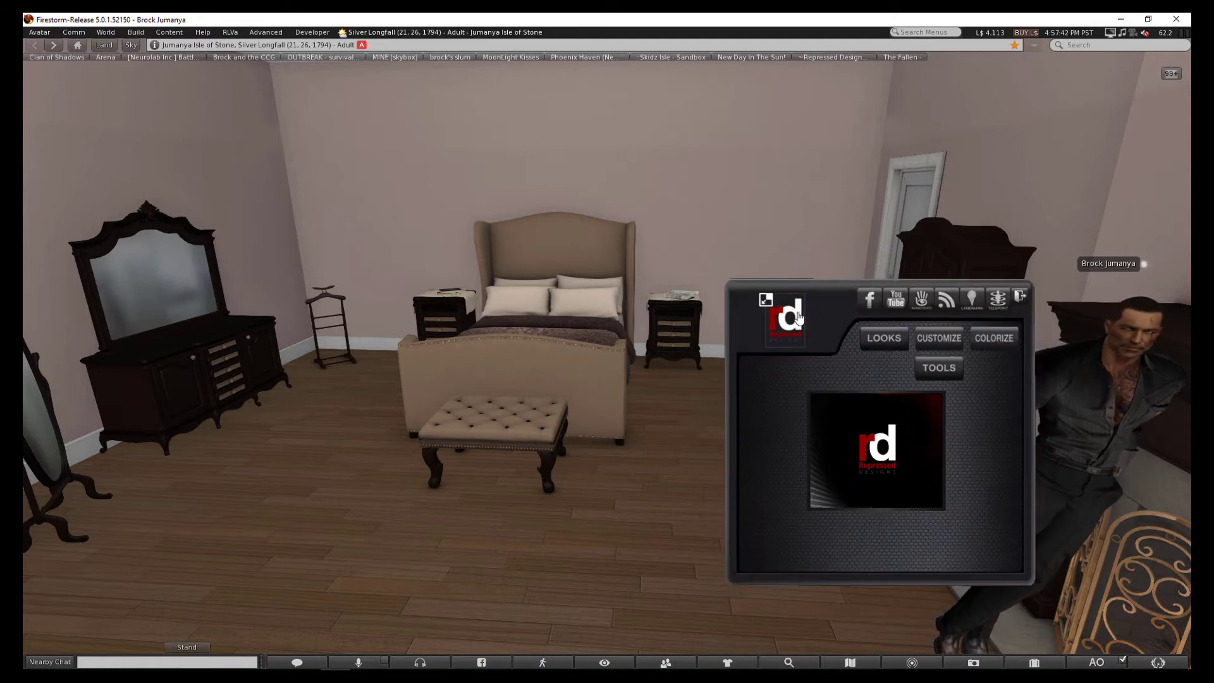
pyautogui.click(871, 302)
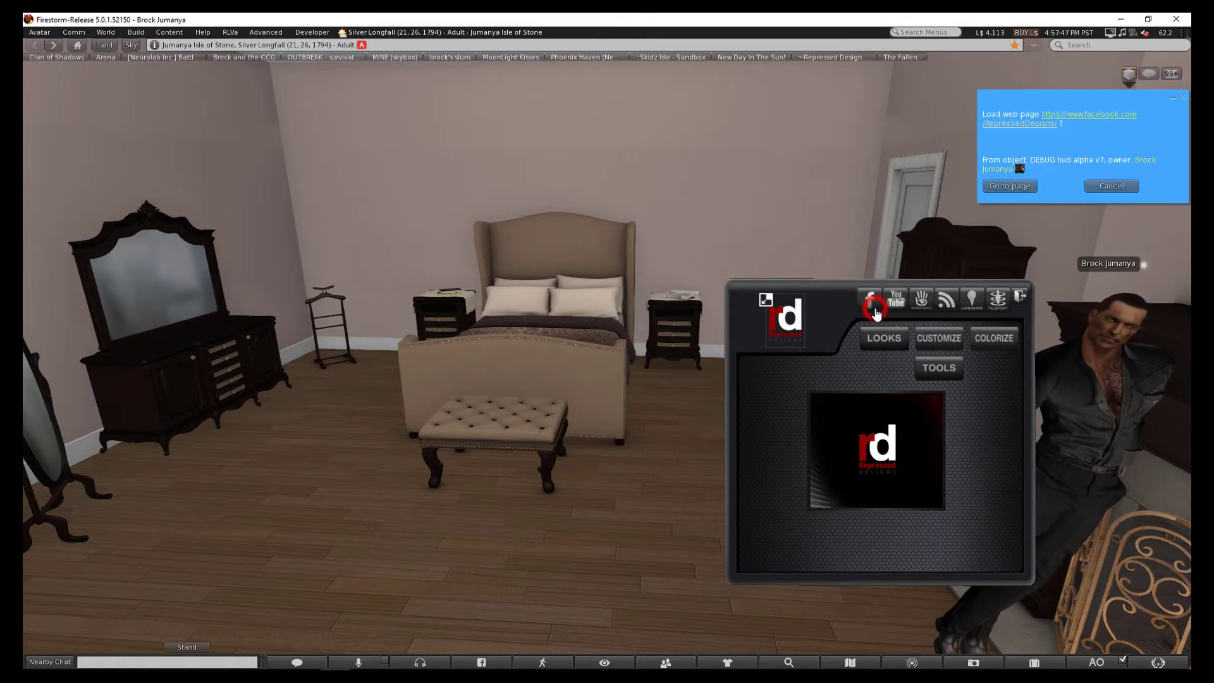
pyautogui.click(1119, 185)
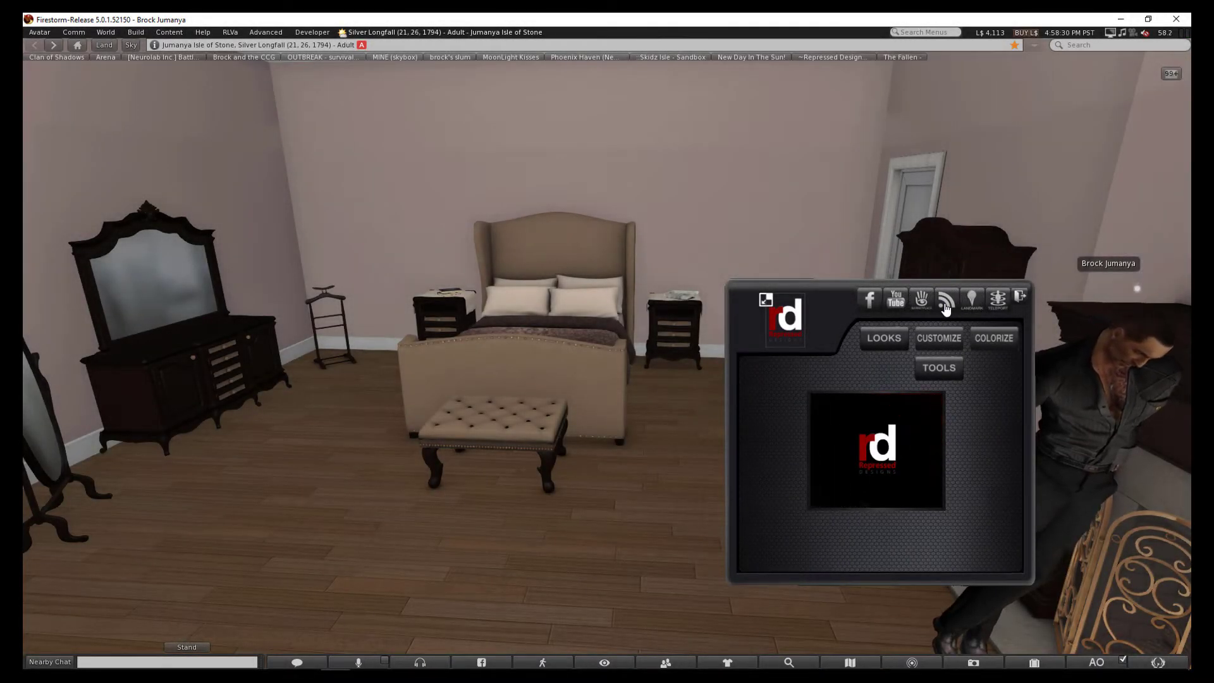
# Post the Silver Longfall teleport link, then browse the HUD's Looks, Customize, Colorize and Tools panels before returning home
pyautogui.click(999, 300)
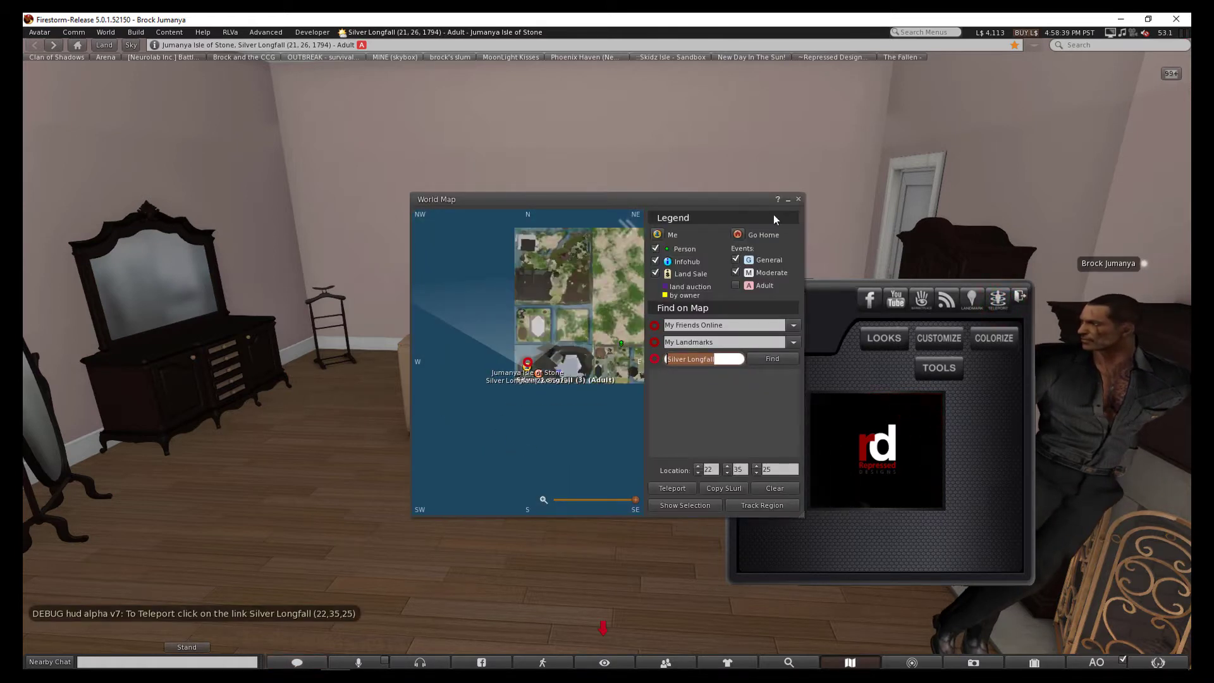
pyautogui.click(799, 199)
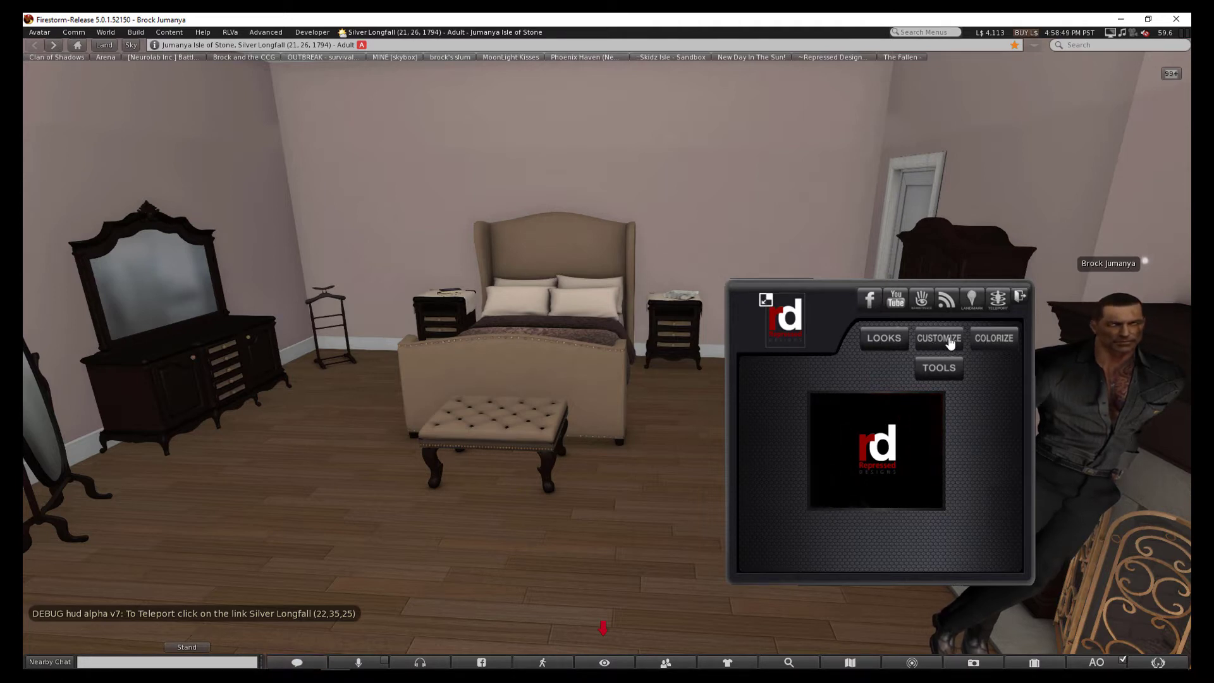
pyautogui.click(882, 338)
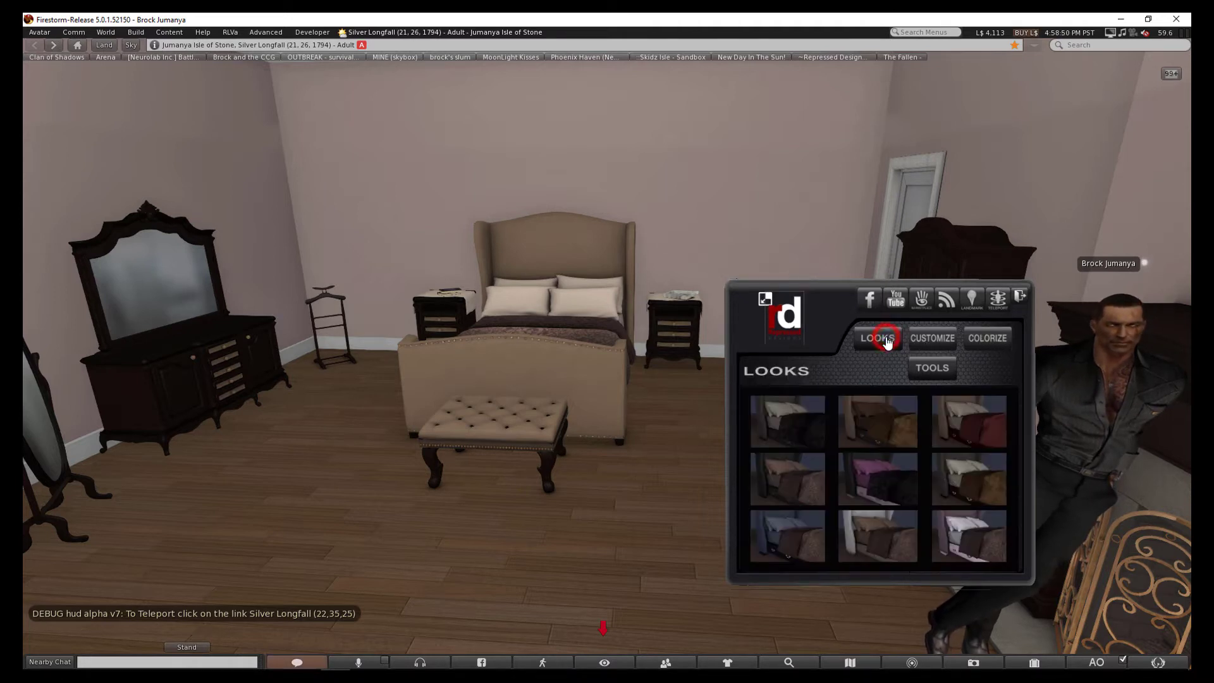
pyautogui.click(933, 339)
pyautogui.click(994, 338)
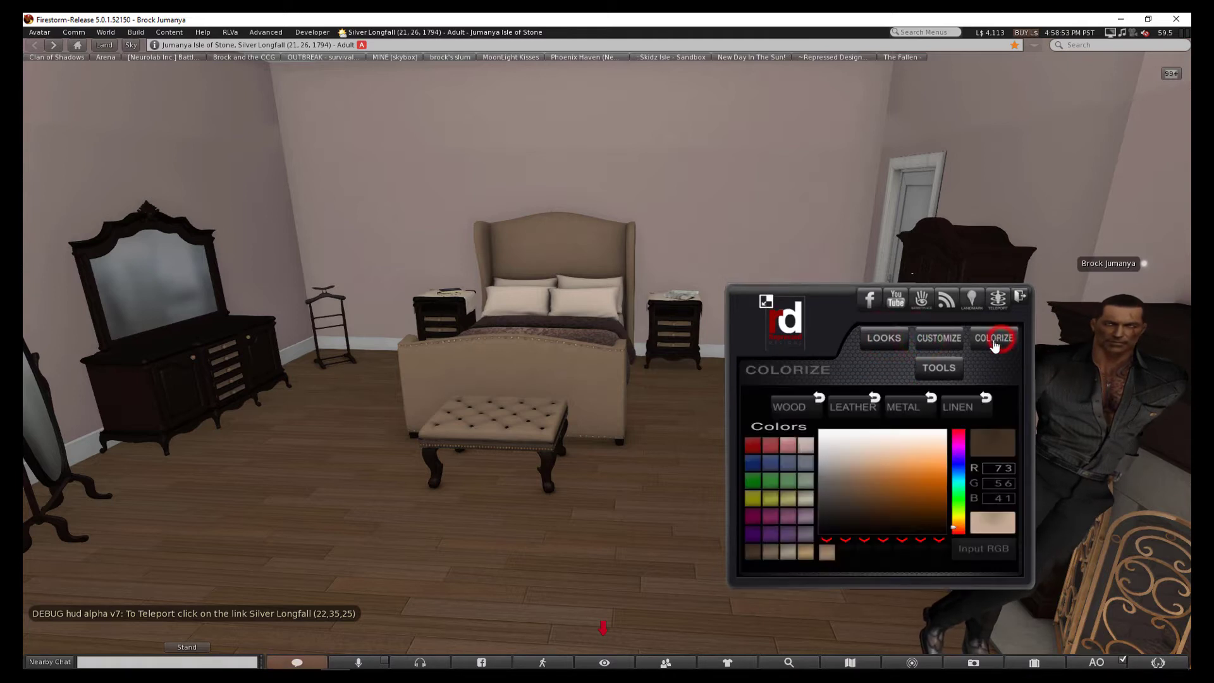
pyautogui.click(939, 367)
pyautogui.click(884, 339)
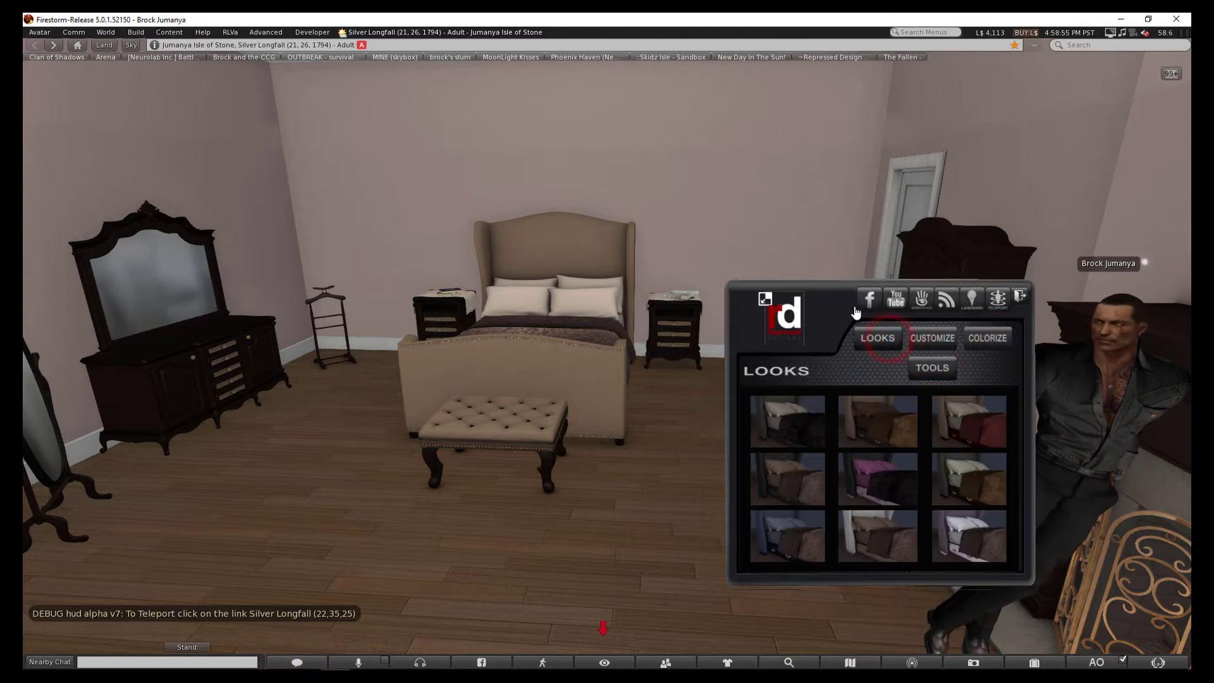
pyautogui.click(835, 310)
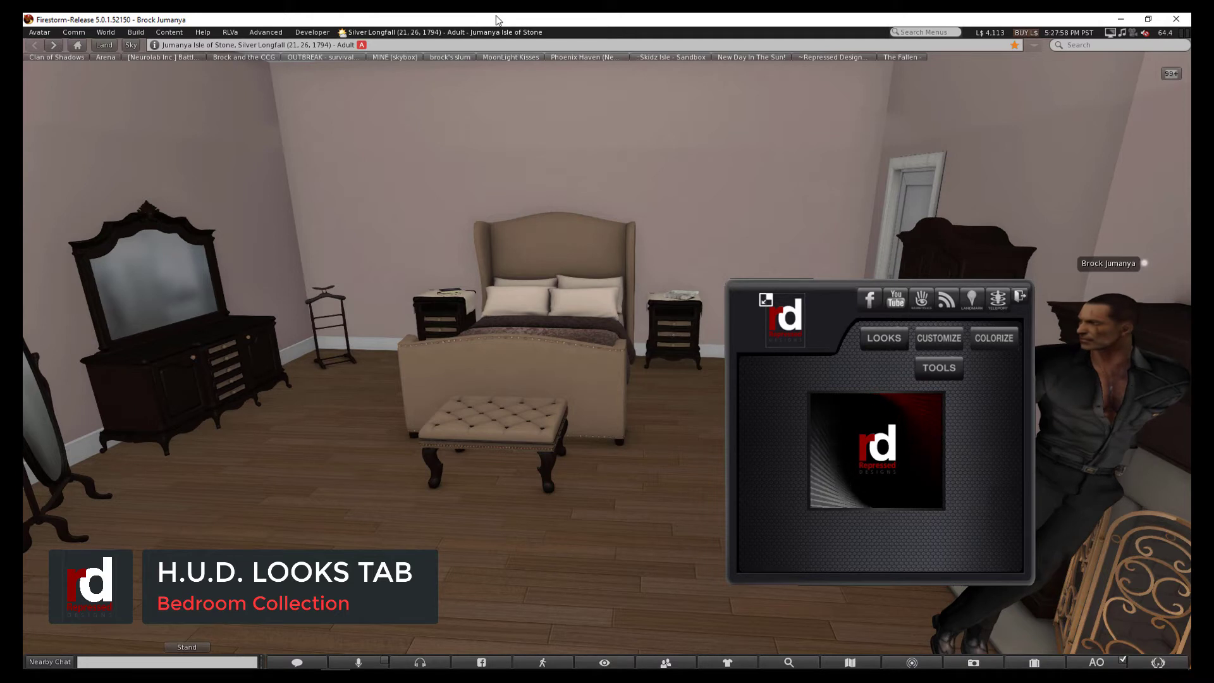
# Show the HUD's Looks panel with its grid of bedroom preset thumbnails
pyautogui.click(891, 341)
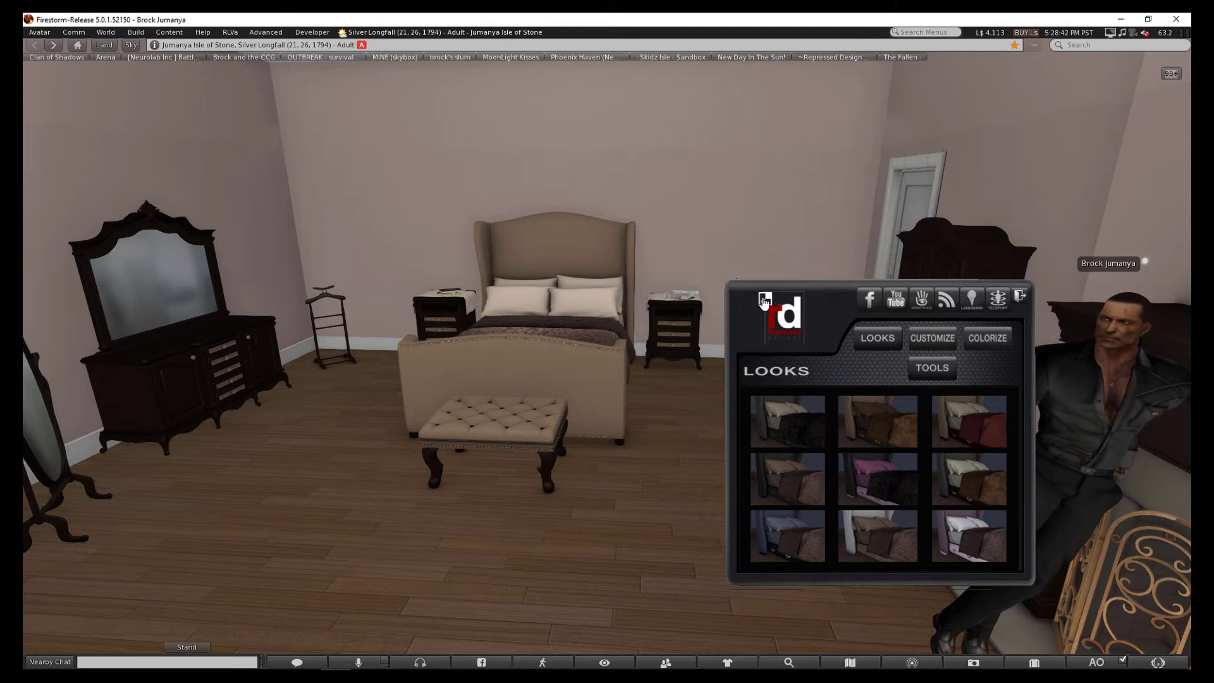
# Minimize the HUD to its rd logo and frame a wide front view of the bed
pyautogui.click(765, 300)
pyautogui.moveTo(537, 328); pyautogui.dragTo(683, 384)
pyautogui.moveTo(451, 329); pyautogui.dragTo(887, 387)
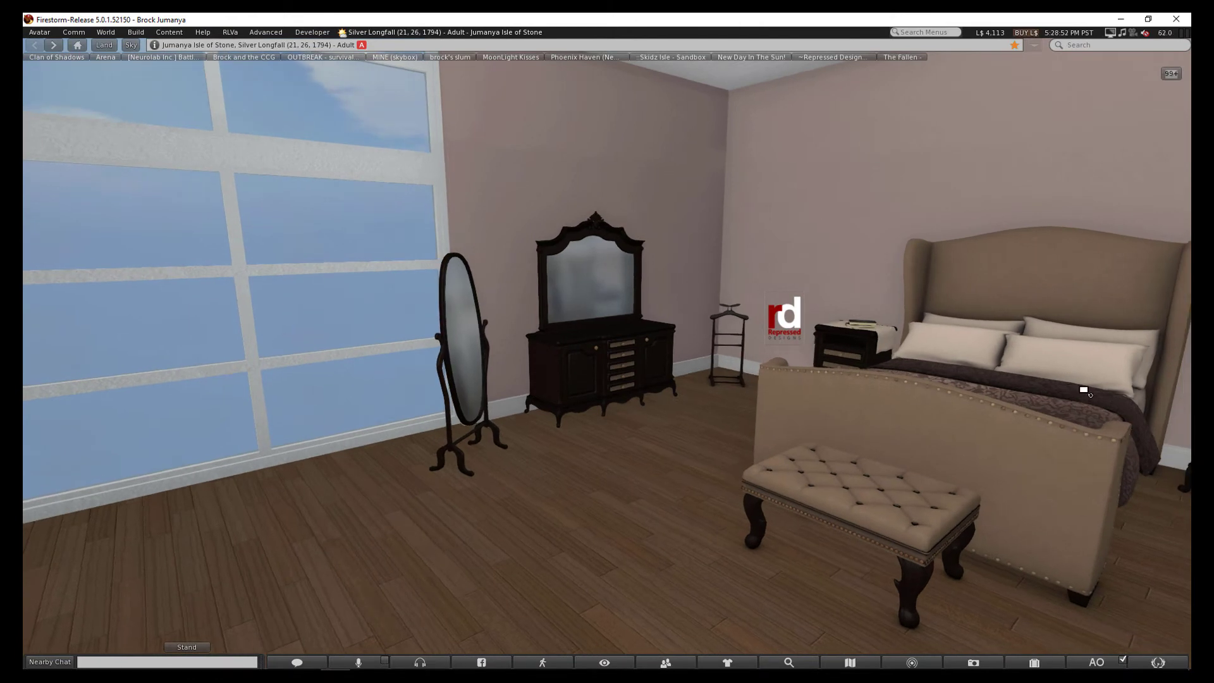
pyautogui.moveTo(1081, 382)
pyautogui.mouseDown()
pyautogui.moveTo(607, 355)
pyautogui.moveTo(664, 360)
pyautogui.mouseUp()
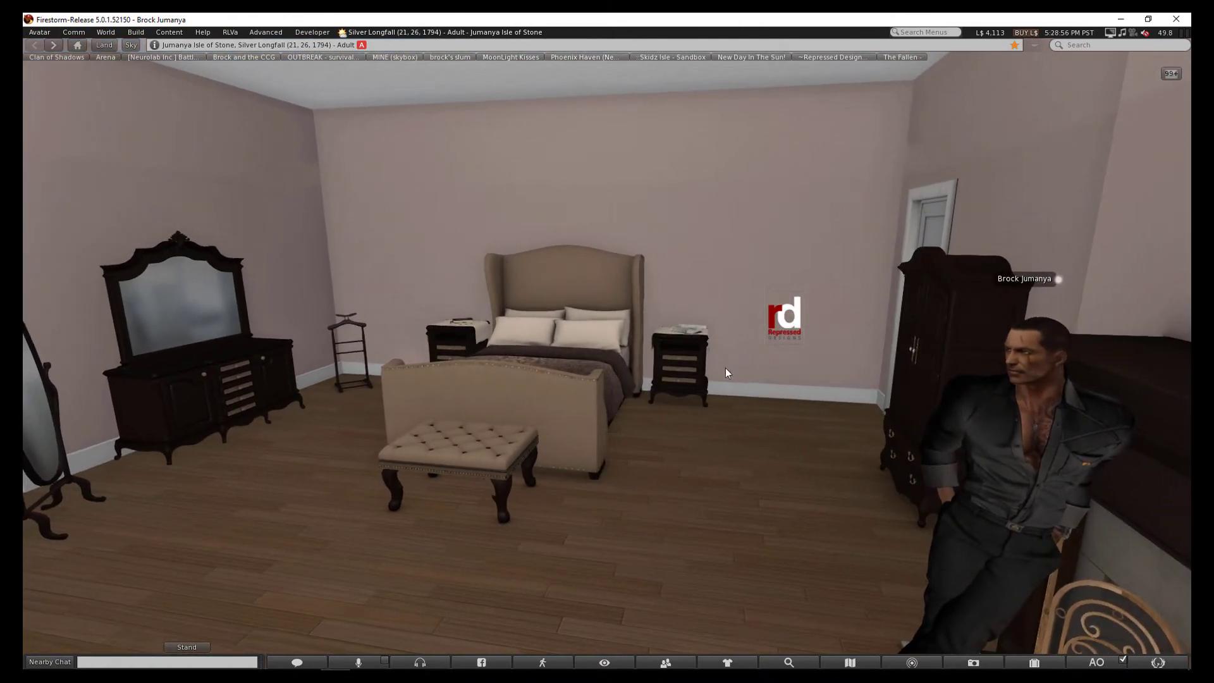
# Apply the first Looks preset: grey upholstery, black wood and a dark blanket
pyautogui.click(805, 329)
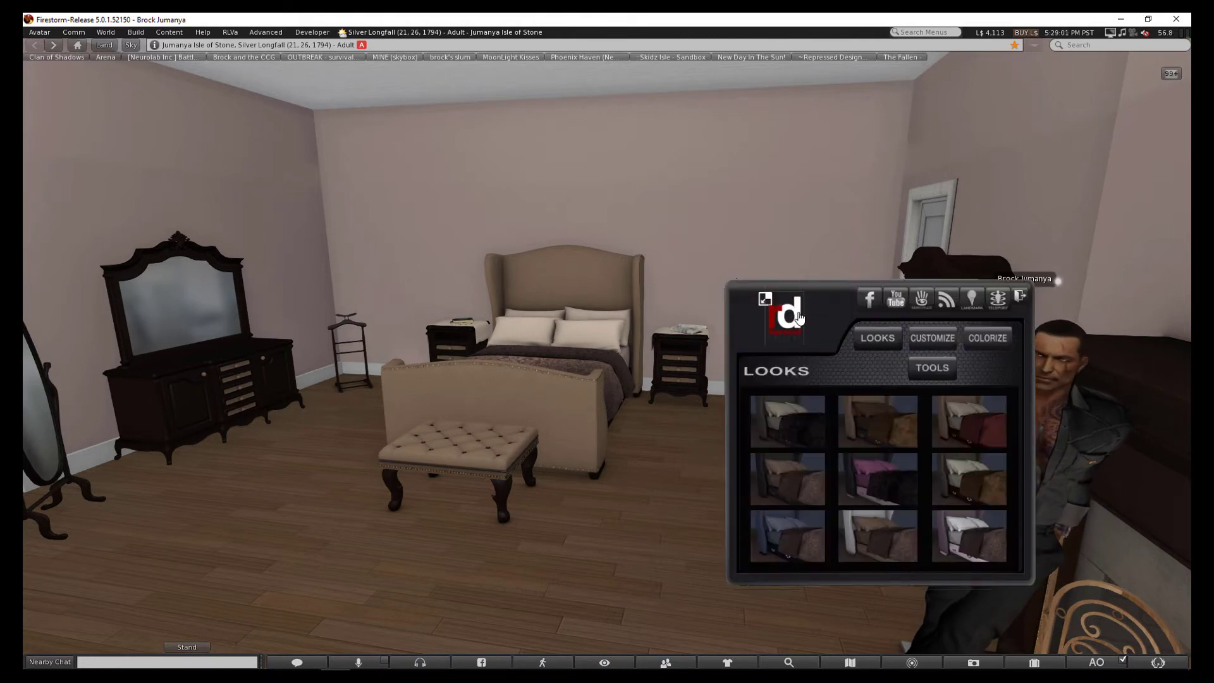
pyautogui.click(788, 432)
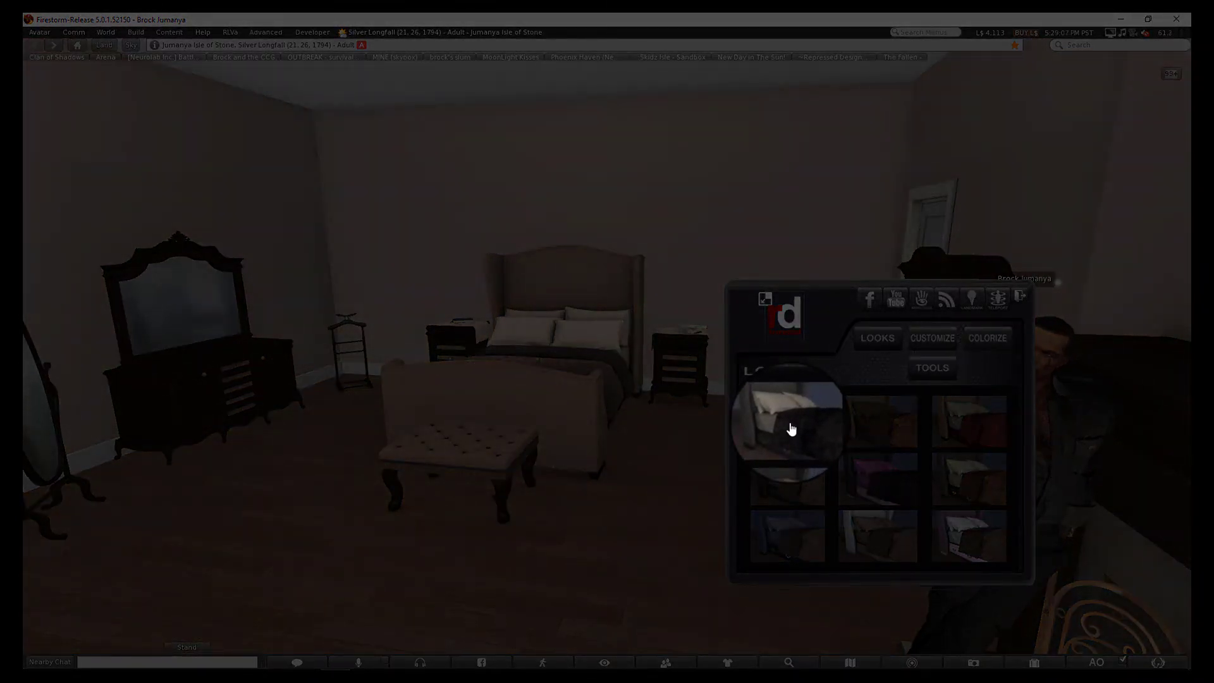
pyautogui.click(791, 430)
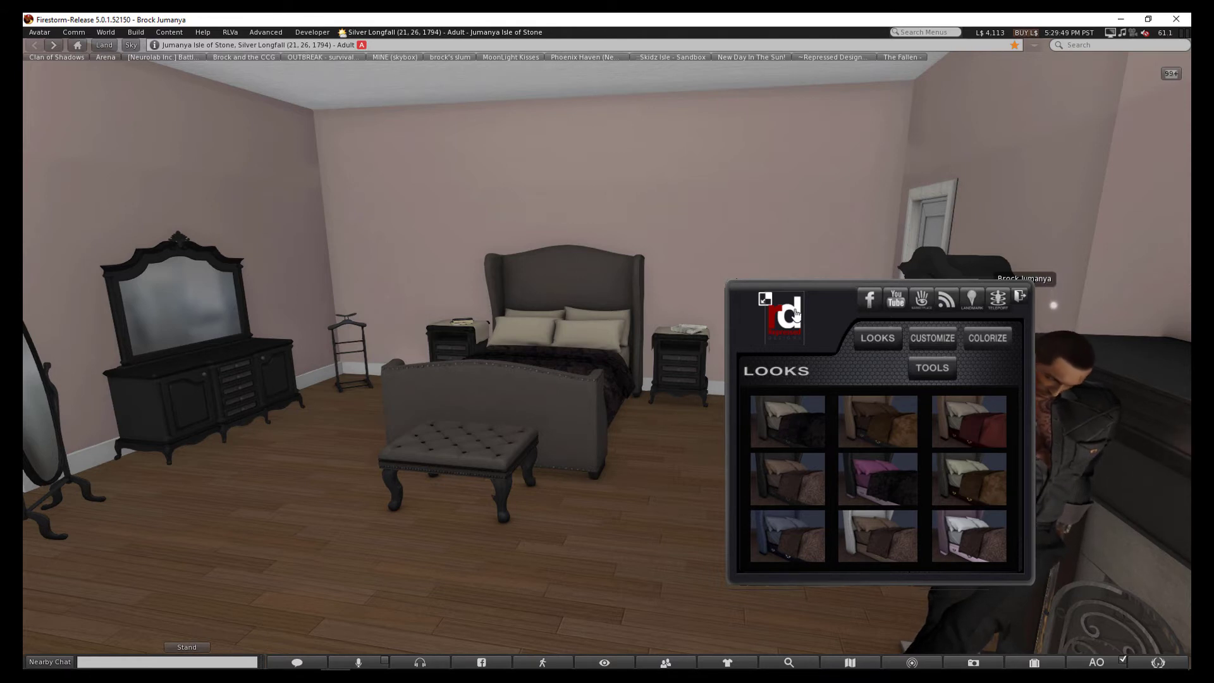
pyautogui.click(767, 301)
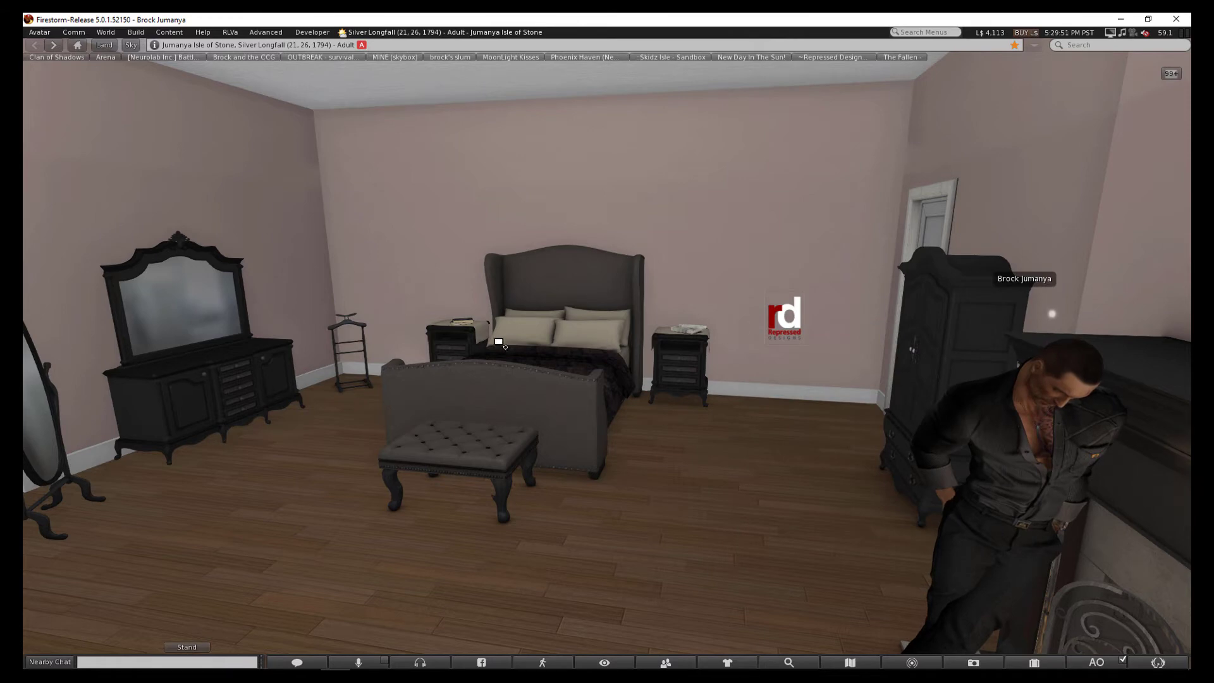
pyautogui.scroll(-3, 483, 351)
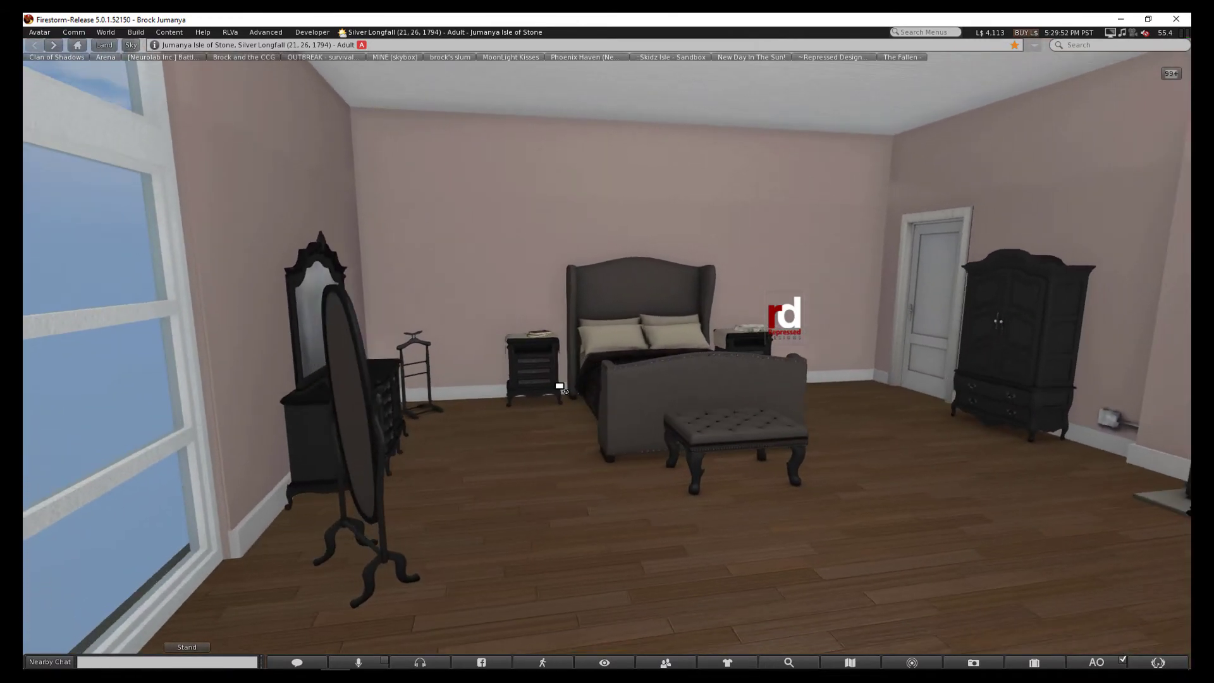
pyautogui.scroll(4, 560, 388)
pyautogui.moveTo(559, 387); pyautogui.dragTo(664, 388)
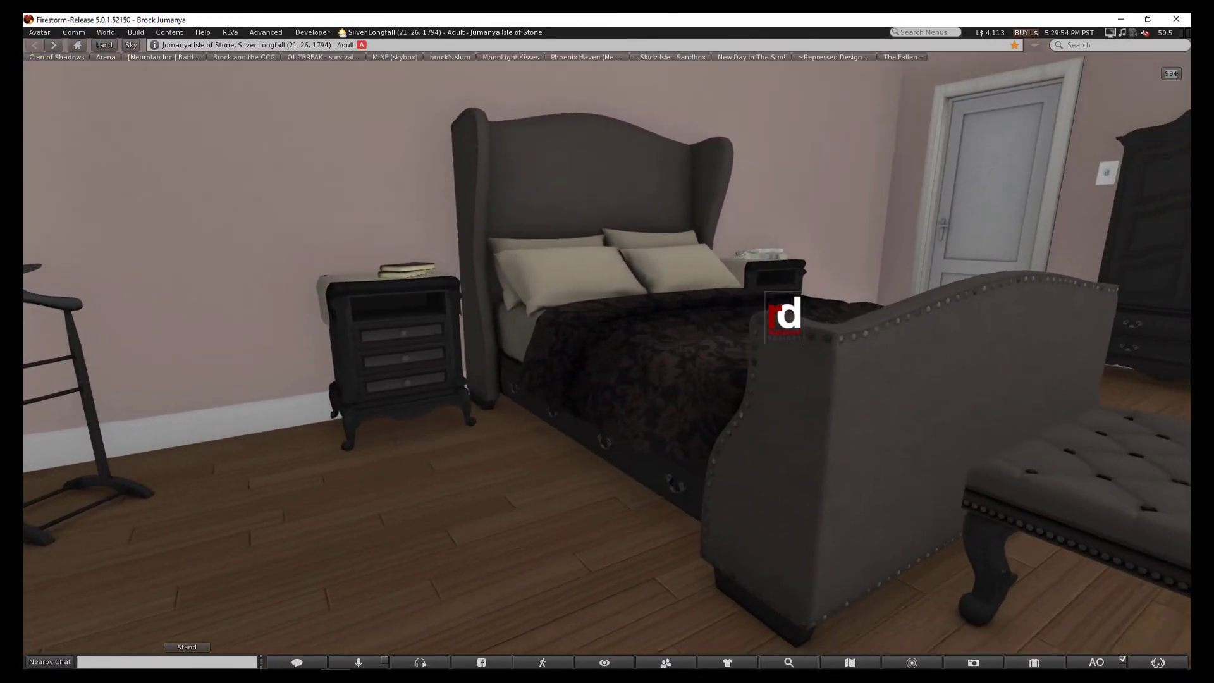
pyautogui.scroll(-2, 416, 334)
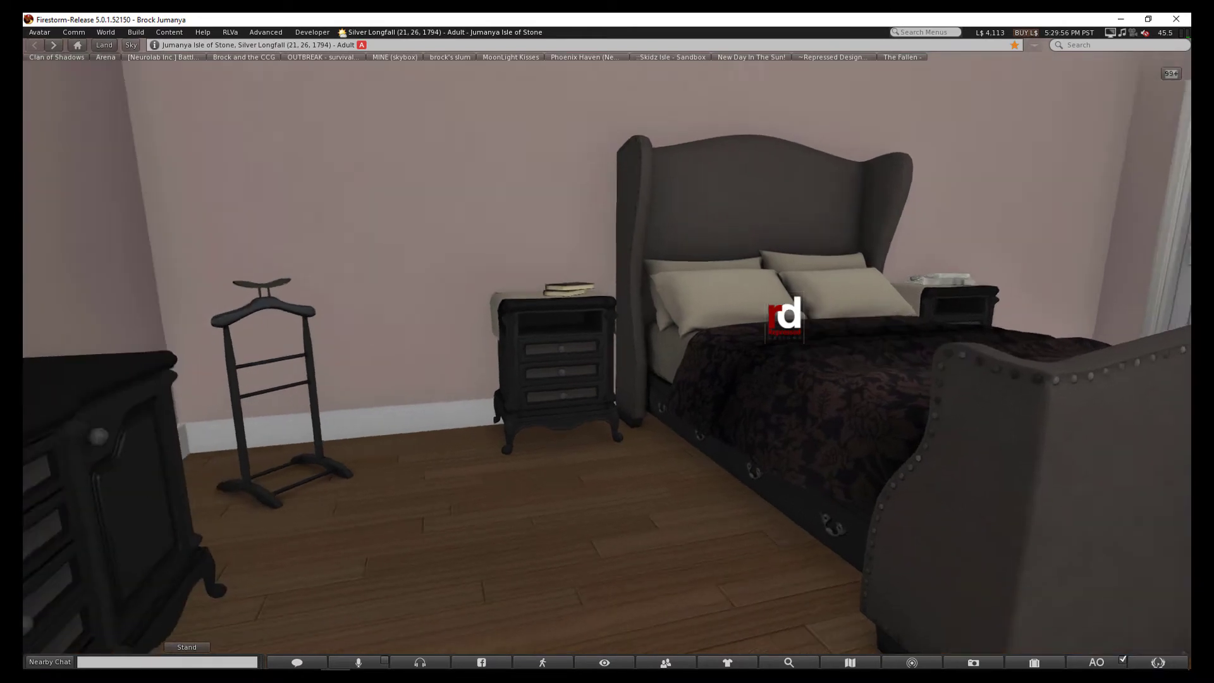
pyautogui.scroll(5, 416, 334)
pyautogui.scroll(3, 607, 353)
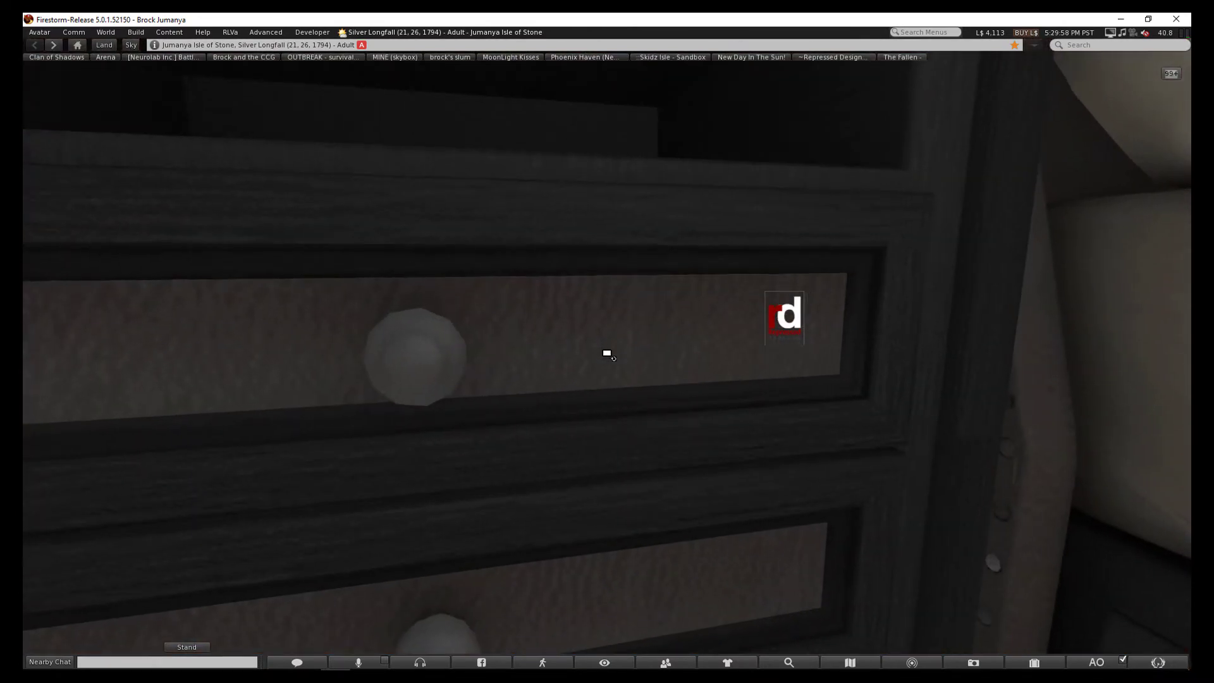
pyautogui.moveTo(607, 355)
pyautogui.mouseDown()
pyautogui.moveTo(665, 354)
pyautogui.moveTo(626, 354)
pyautogui.mouseUp()
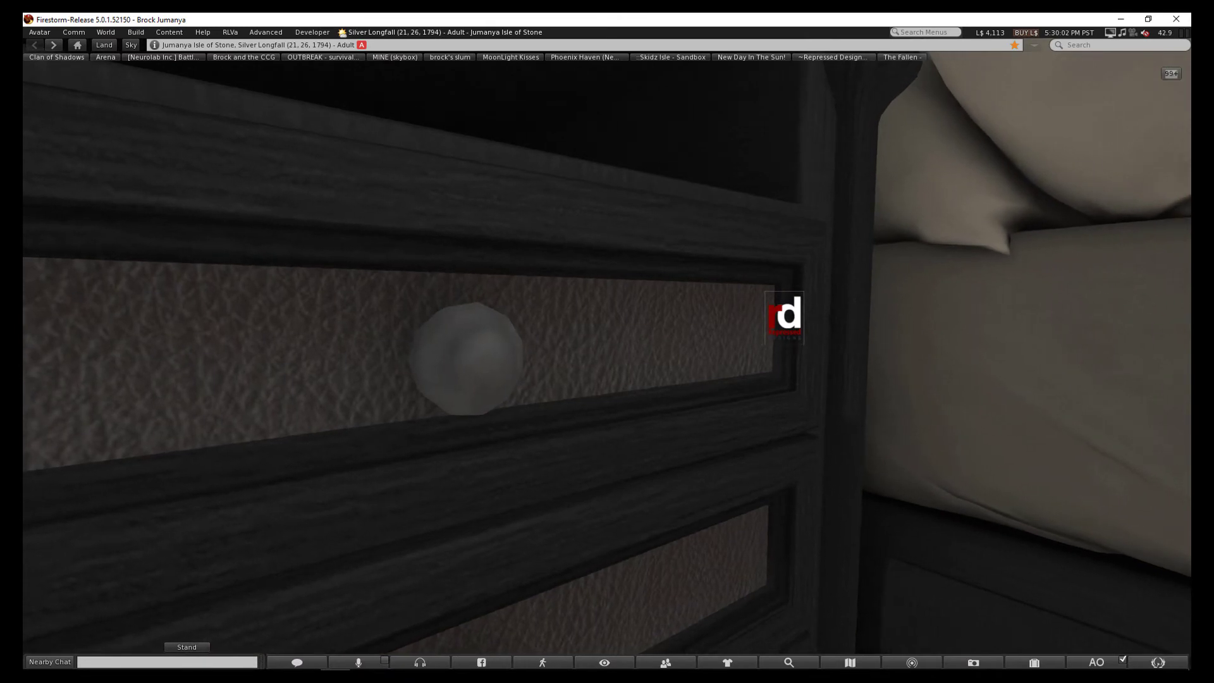
pyautogui.scroll(-3, 606, 345)
pyautogui.scroll(-2, 607, 347)
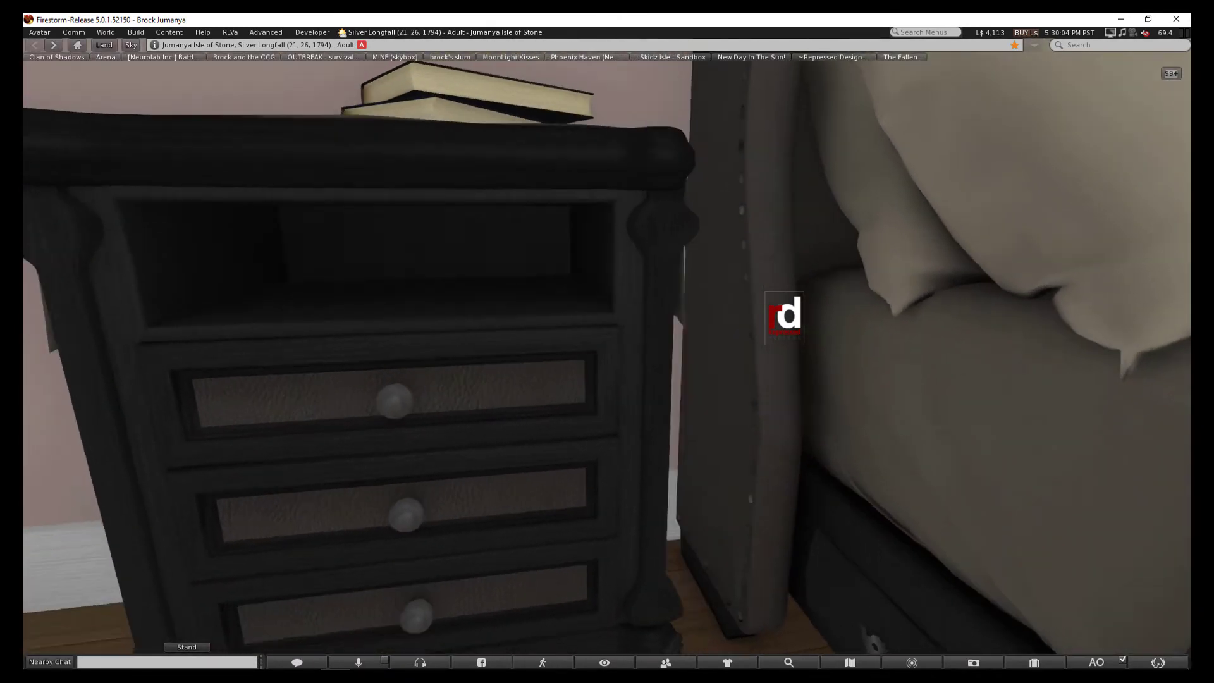
pyautogui.scroll(-4, 600, 339)
pyautogui.scroll(-4, 600, 340)
pyautogui.scroll(-3, 601, 339)
pyautogui.scroll(-3, 601, 340)
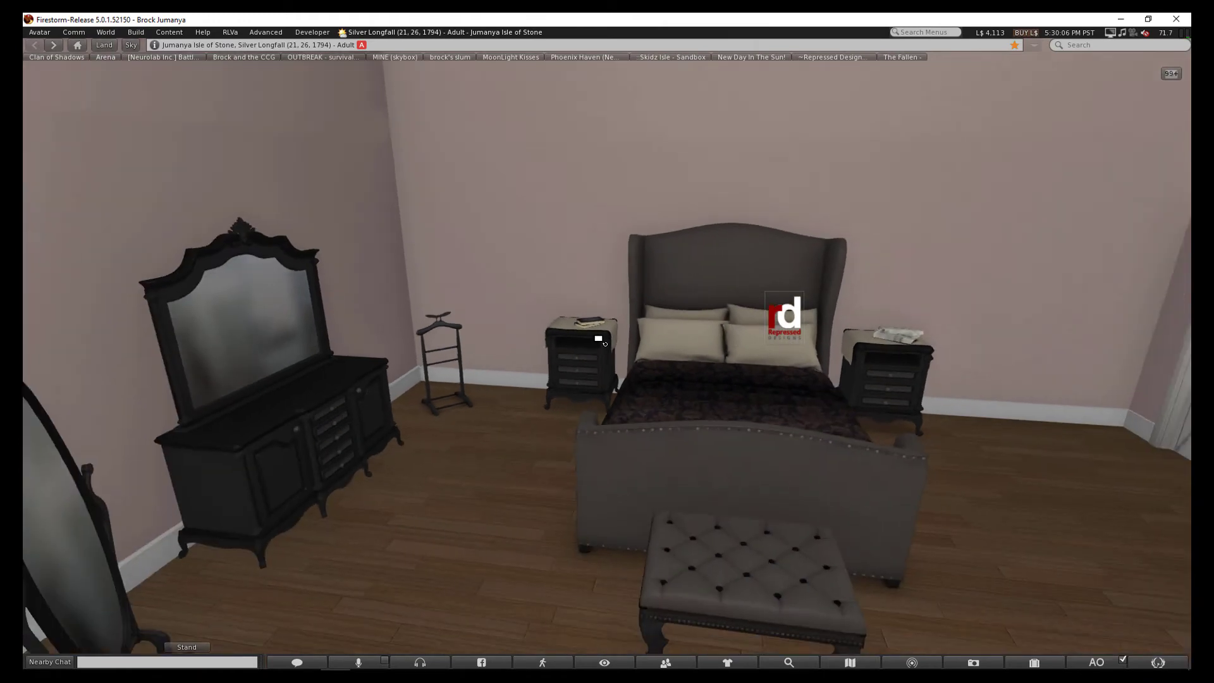
pyautogui.scroll(-3, 599, 339)
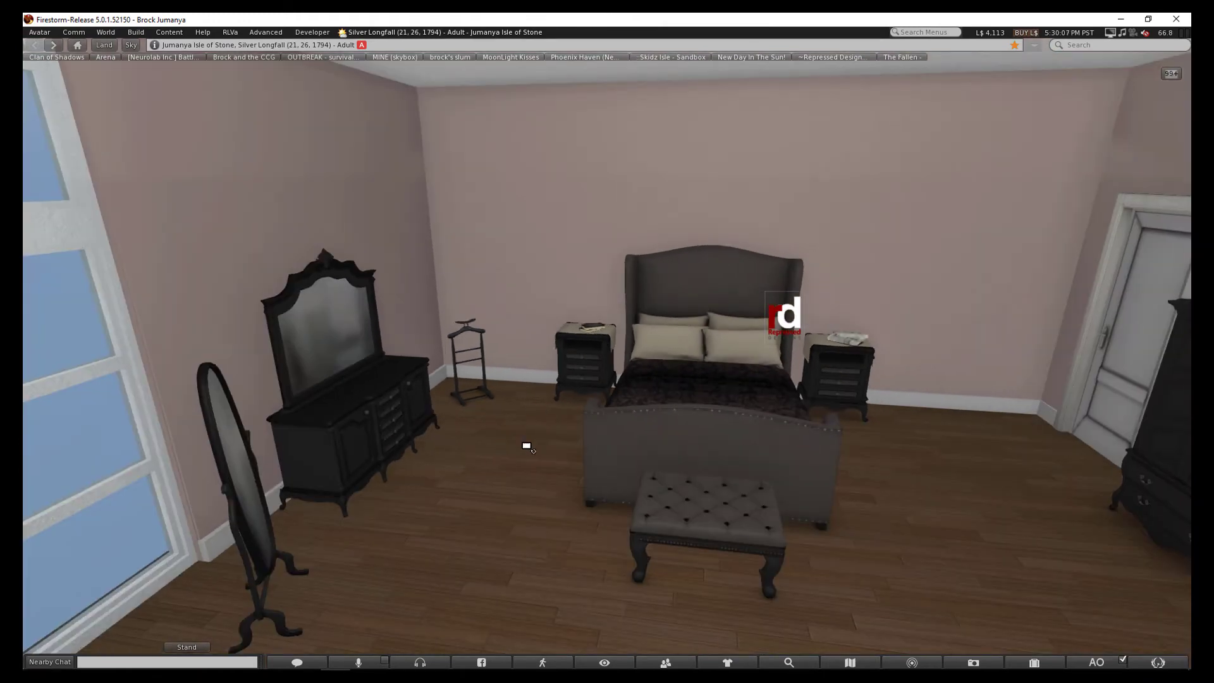
pyautogui.moveTo(526, 445); pyautogui.dragTo(515, 385)
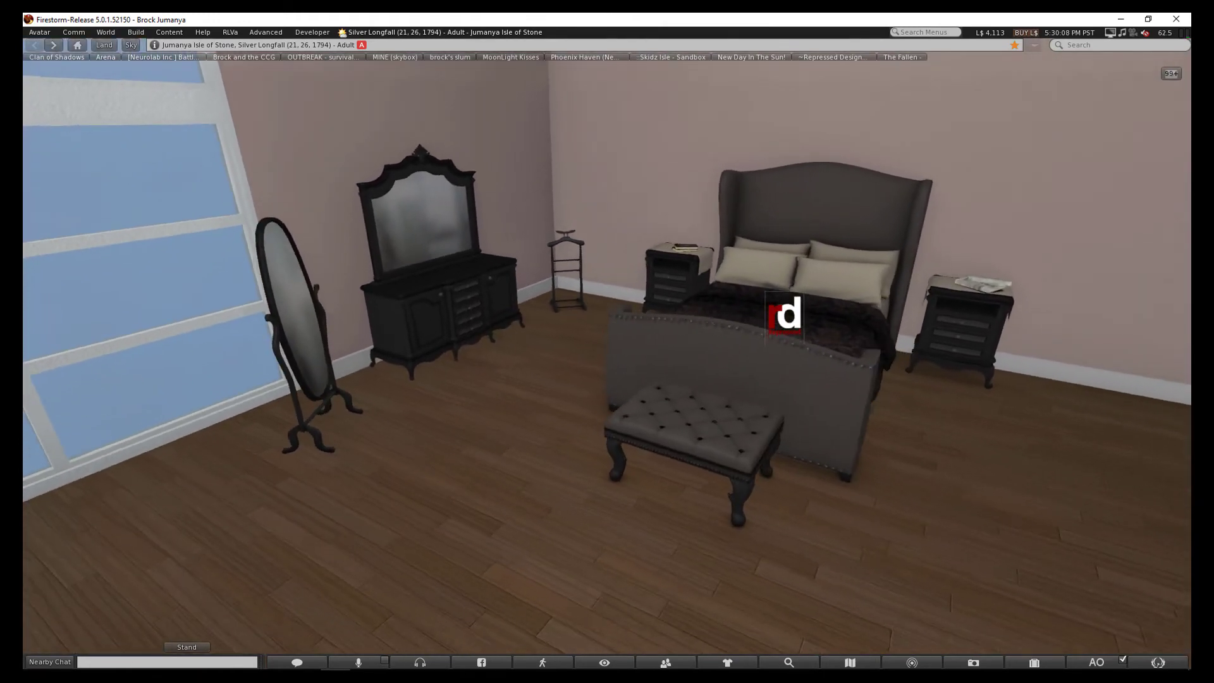
pyautogui.moveTo(608, 380); pyautogui.dragTo(380, 380)
pyautogui.moveTo(284, 284); pyautogui.dragTo(158, 242)
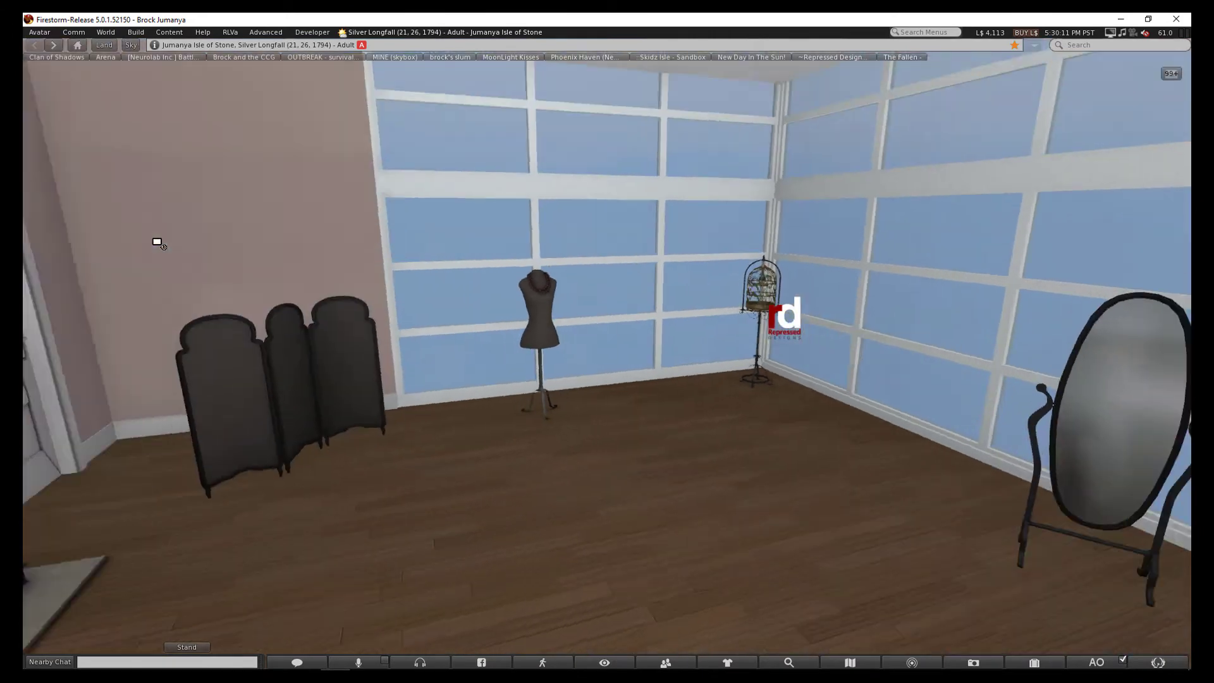
pyautogui.scroll(-2, 158, 242)
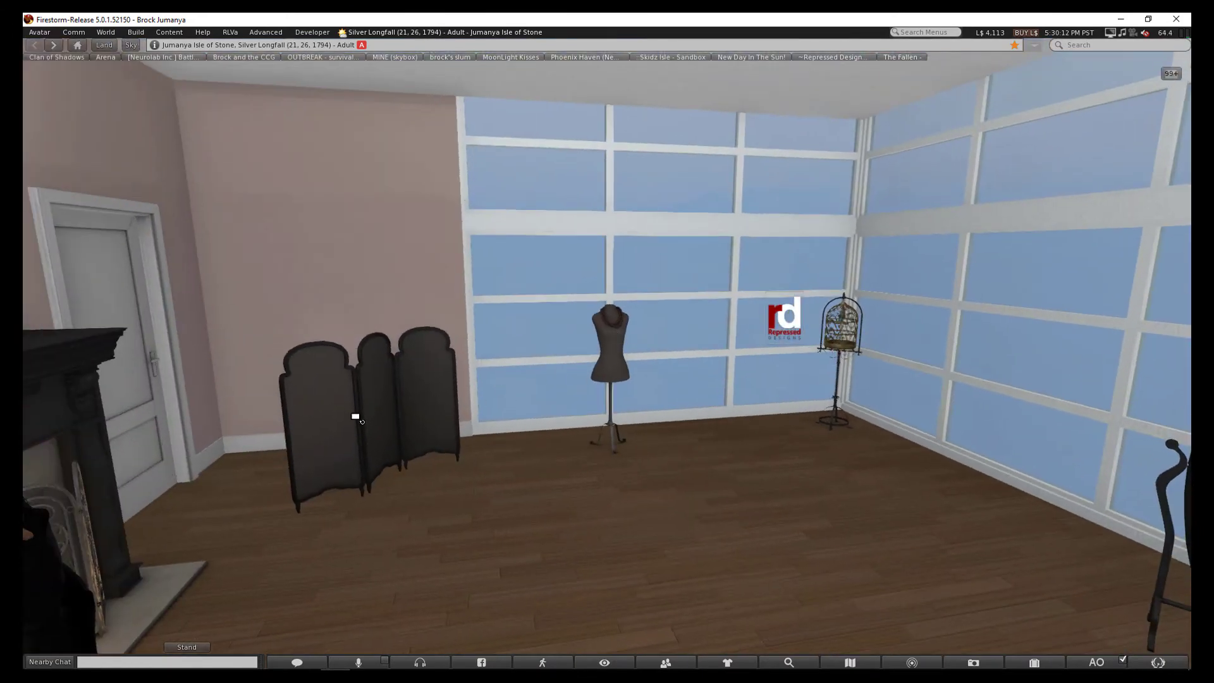
pyautogui.press('Escape')
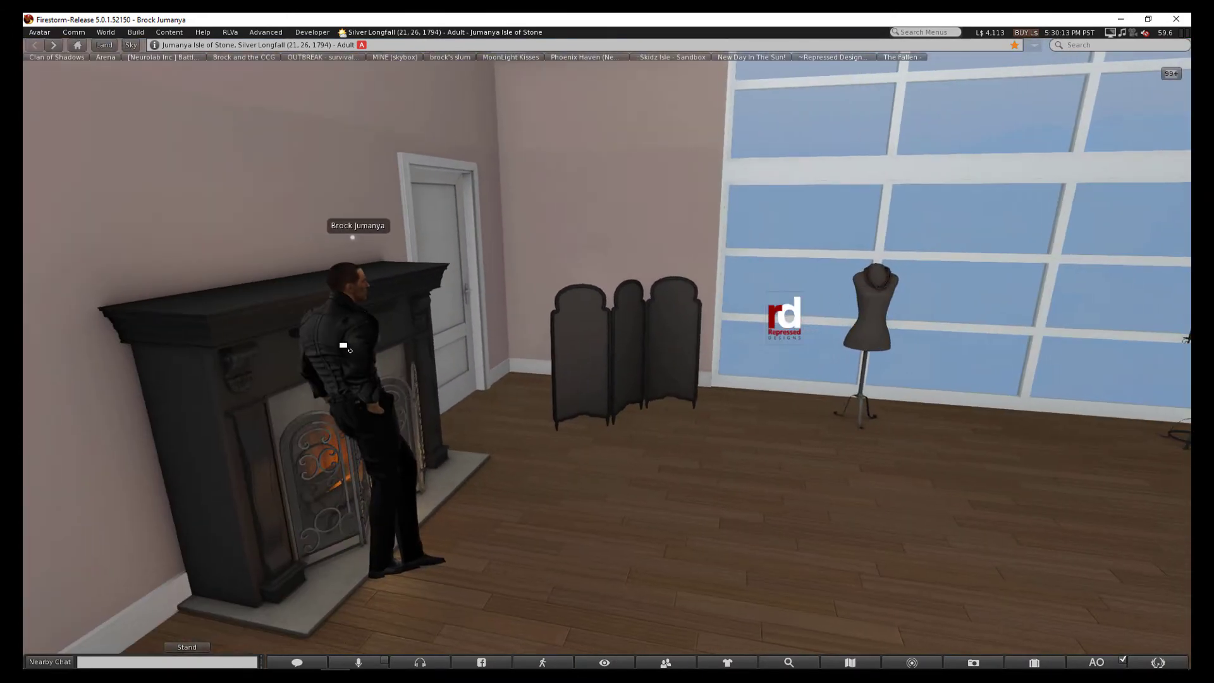
pyautogui.moveTo(343, 344)
pyautogui.mouseDown()
pyautogui.moveTo(485, 341)
pyautogui.moveTo(609, 354)
pyautogui.mouseUp()
# Apply the Looks preset with red bedding and reddish wood furniture
pyautogui.click(798, 318)
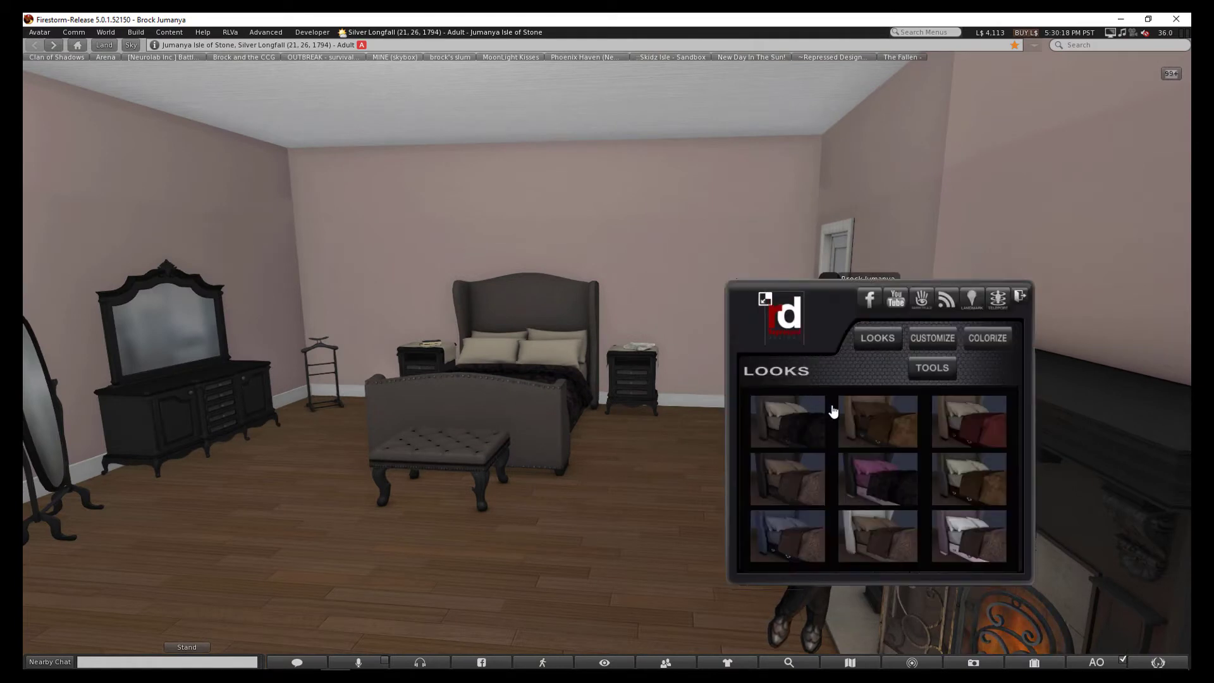
pyautogui.click(956, 426)
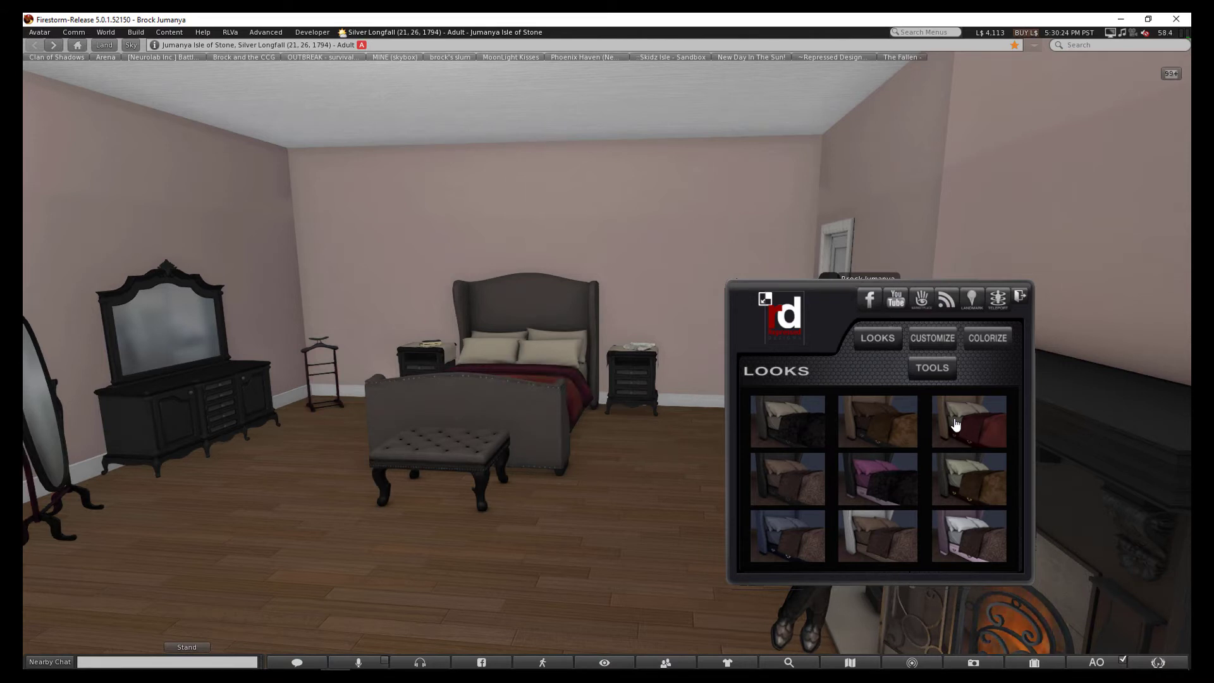
pyautogui.click(955, 423)
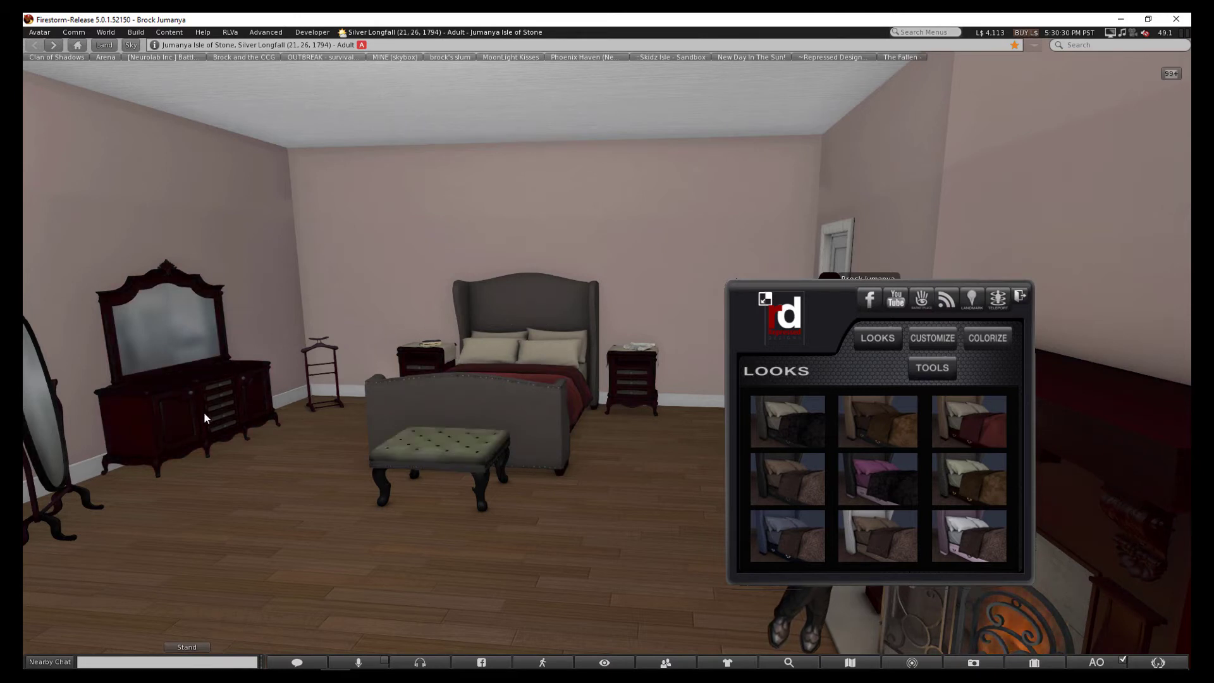
# Apply the beige bed and ottoman look and orbit the view around the bed
pyautogui.click(483, 384)
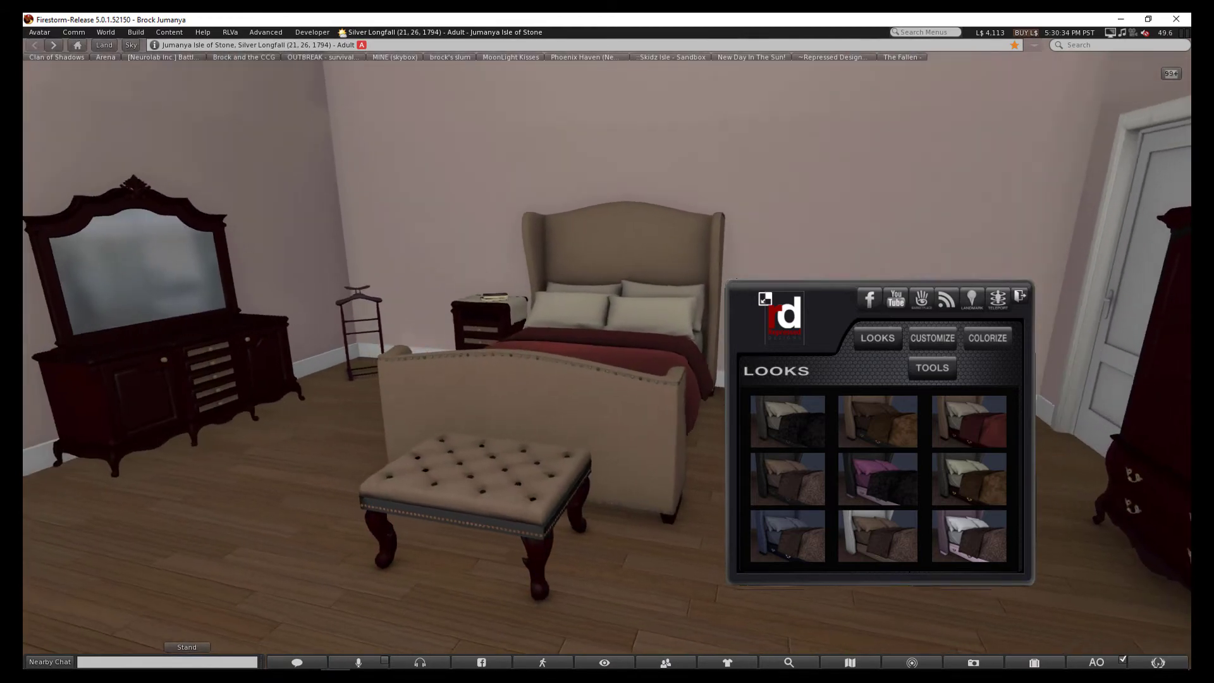
pyautogui.moveTo(470, 382); pyautogui.dragTo(285, 383)
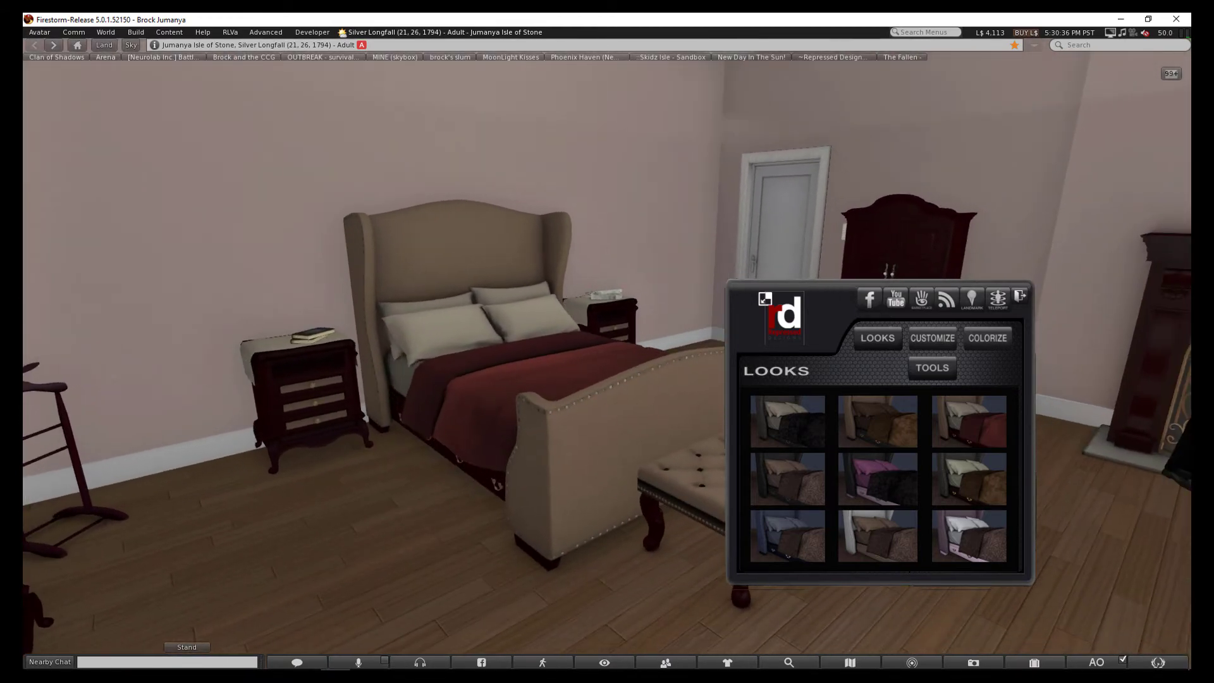
pyautogui.scroll(-5, 611, 345)
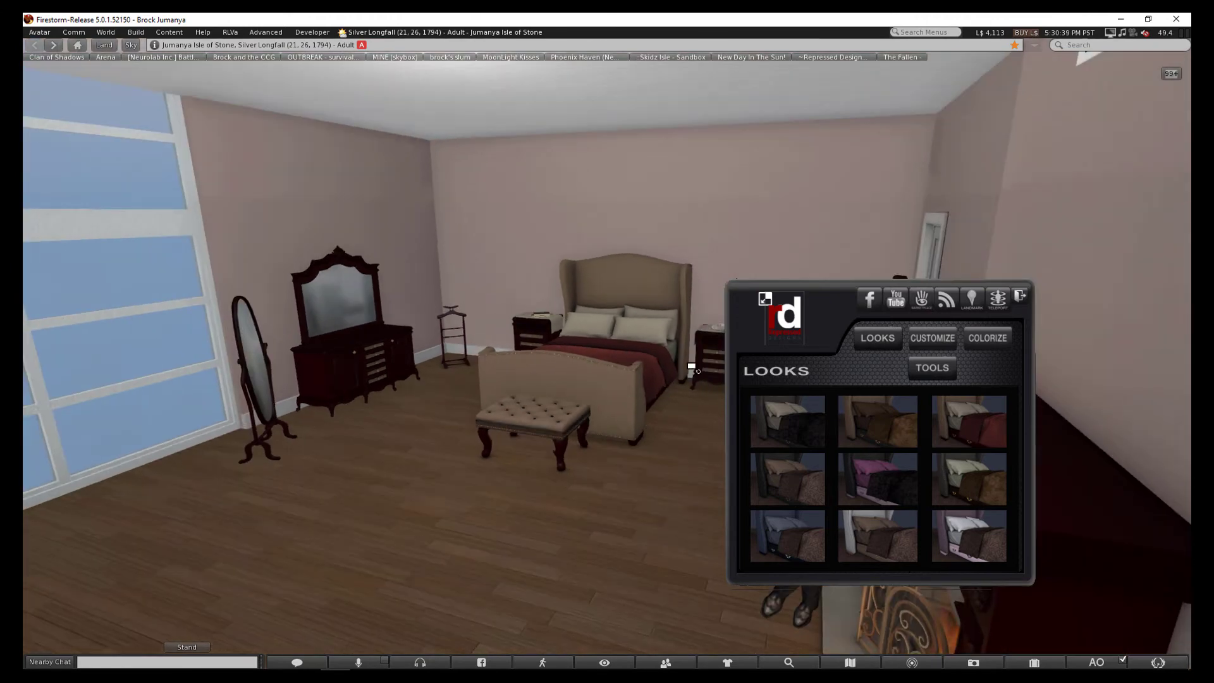
pyautogui.moveTo(632, 363); pyautogui.dragTo(759, 363)
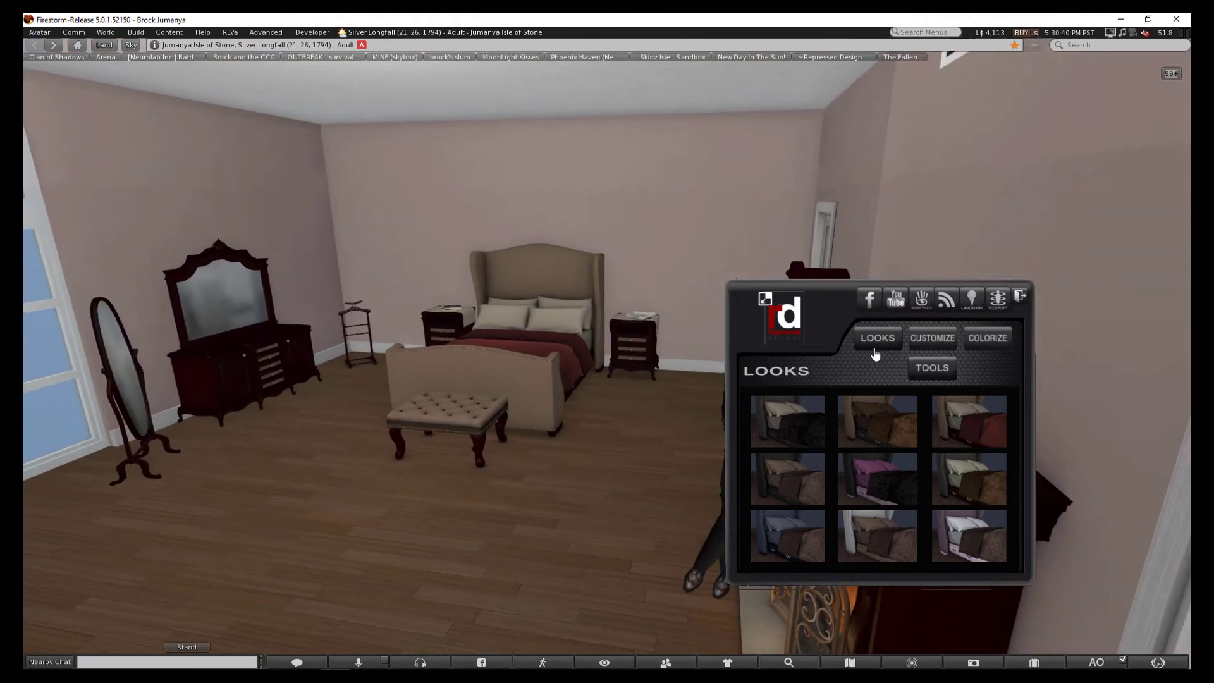
pyautogui.click(936, 344)
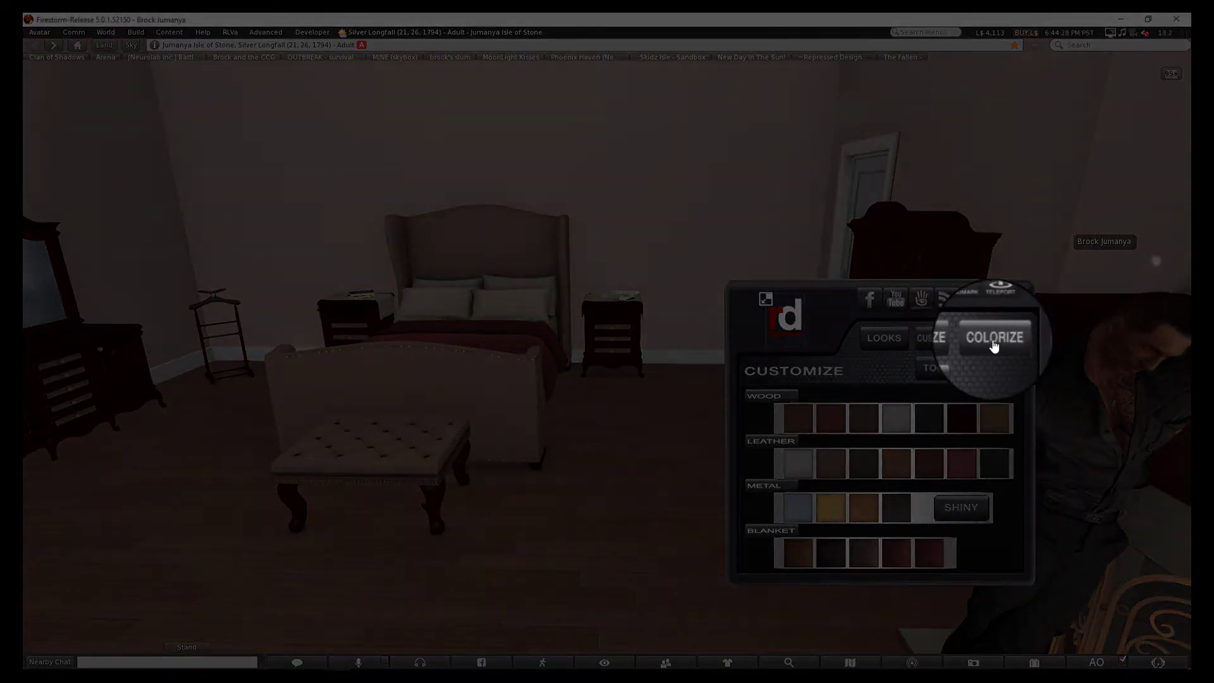
# Glance at the Colorize tinting panel, then return to the wood, leather, metal and blanket swatches
pyautogui.click(995, 345)
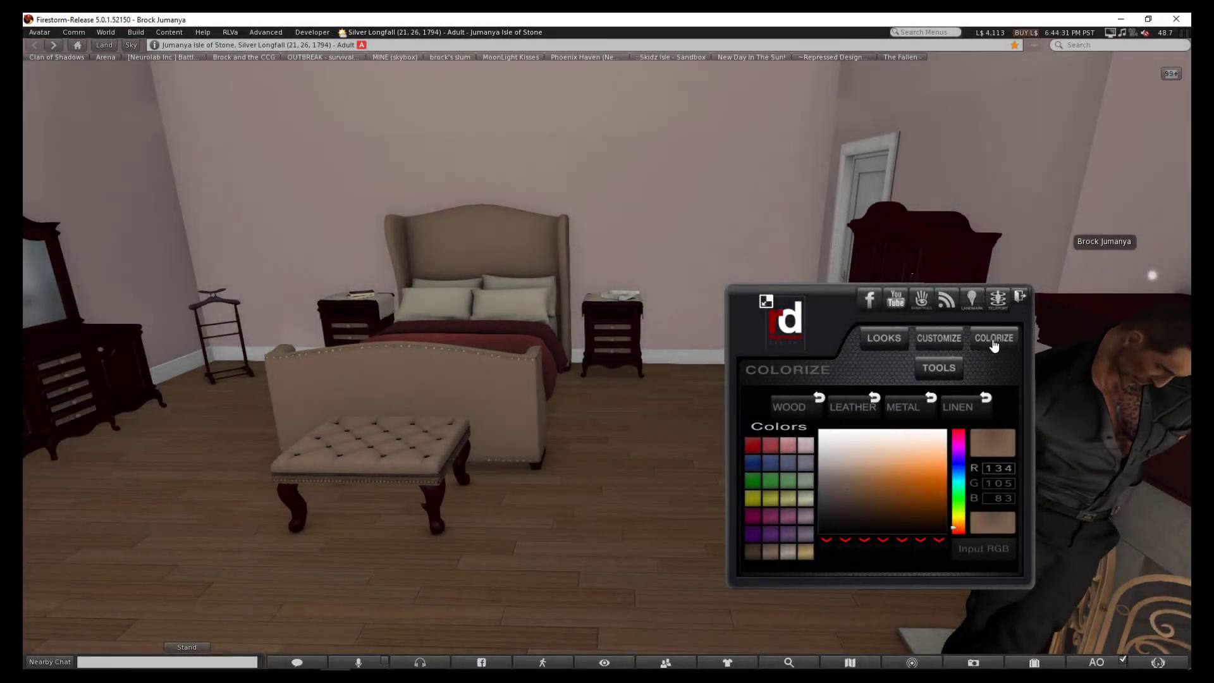
pyautogui.click(942, 343)
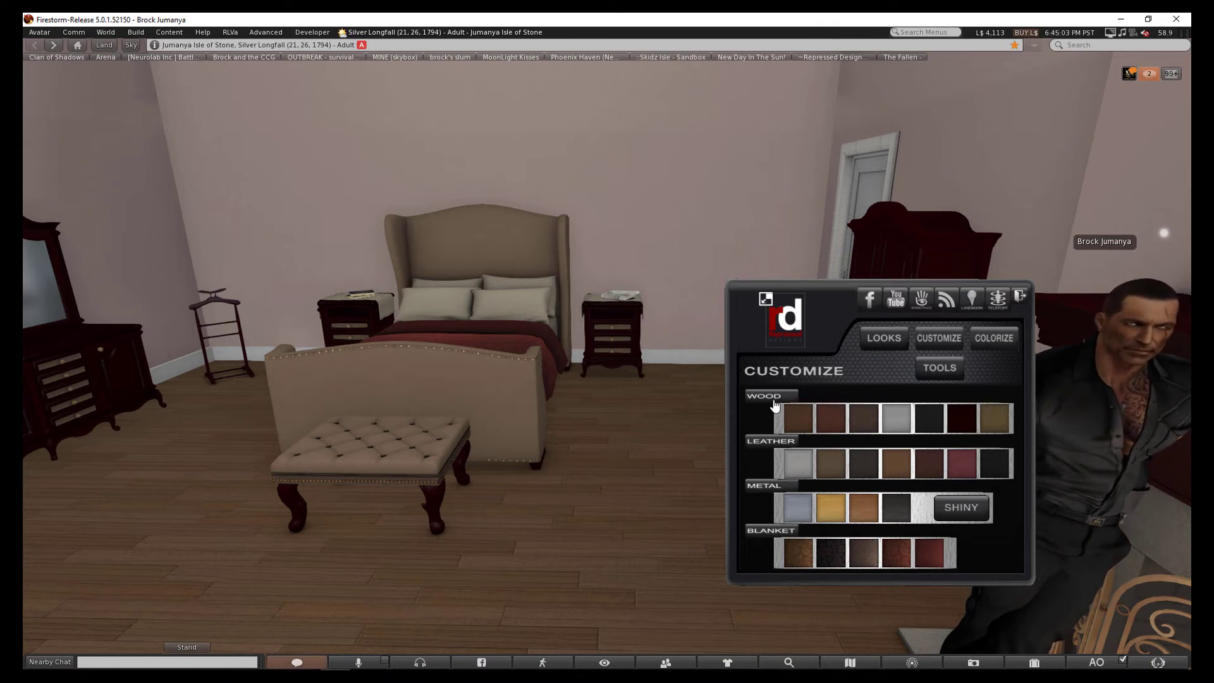
# Make the furniture wood white and the bed and ottoman leather black
pyautogui.click(895, 420)
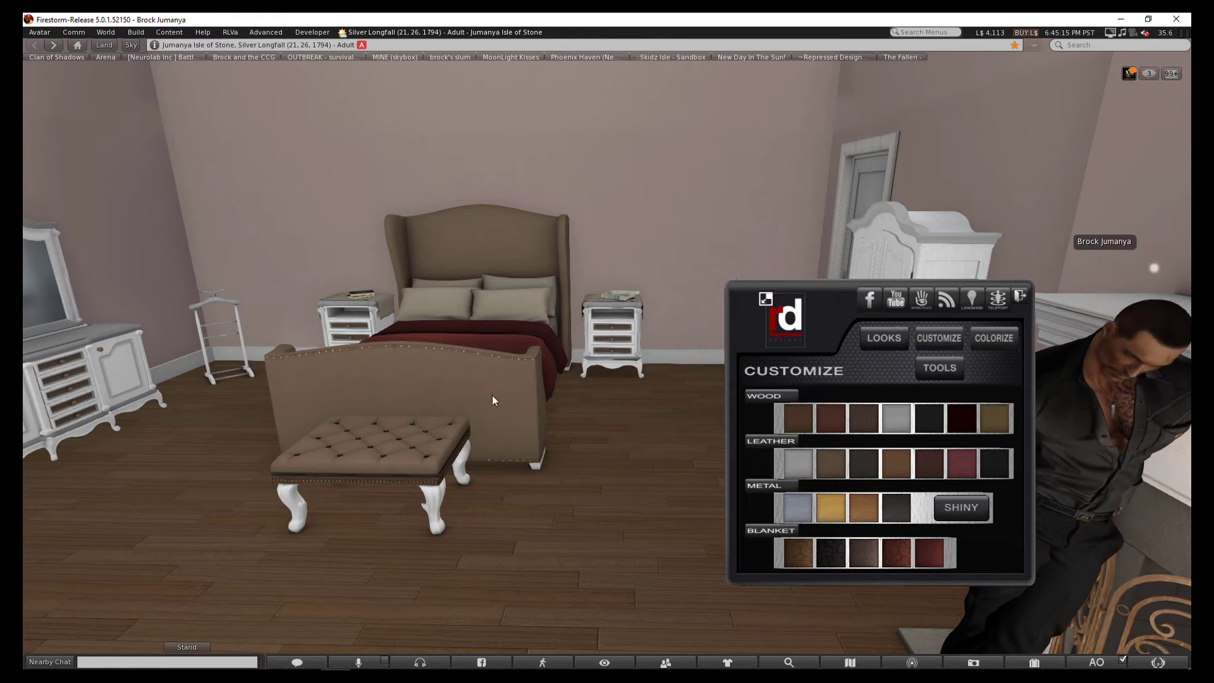
pyautogui.moveTo(387, 386); pyautogui.dragTo(532, 385)
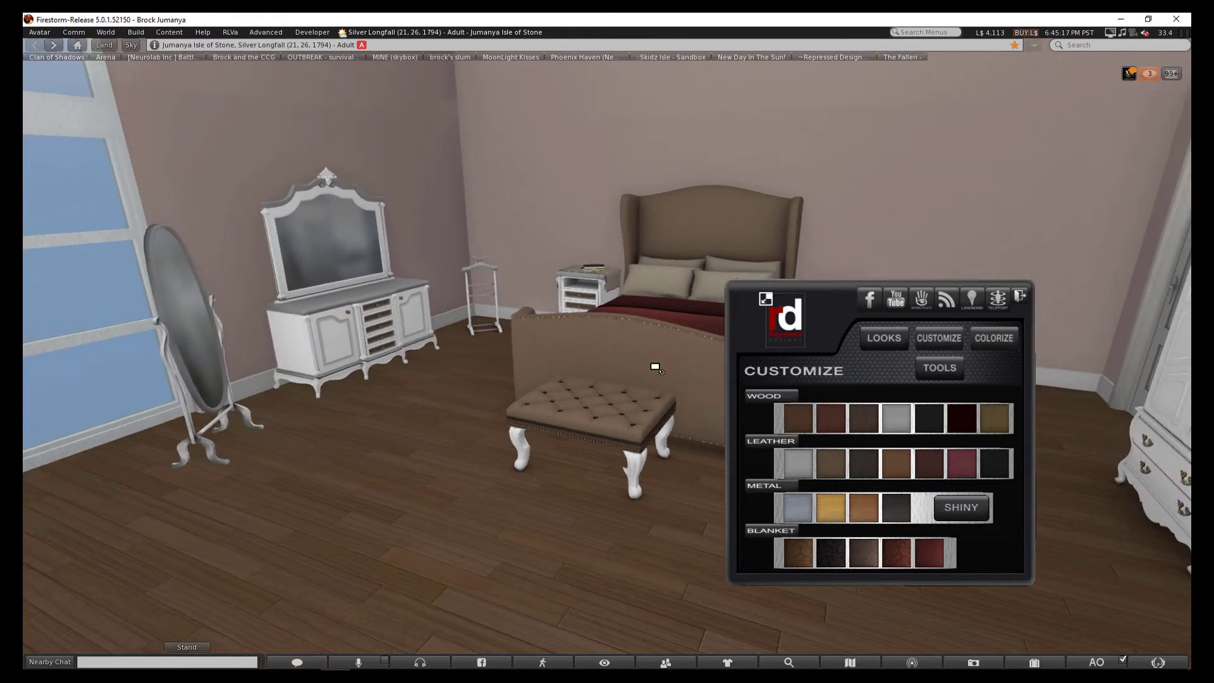
pyautogui.press('Escape')
pyautogui.moveTo(464, 375); pyautogui.dragTo(285, 379)
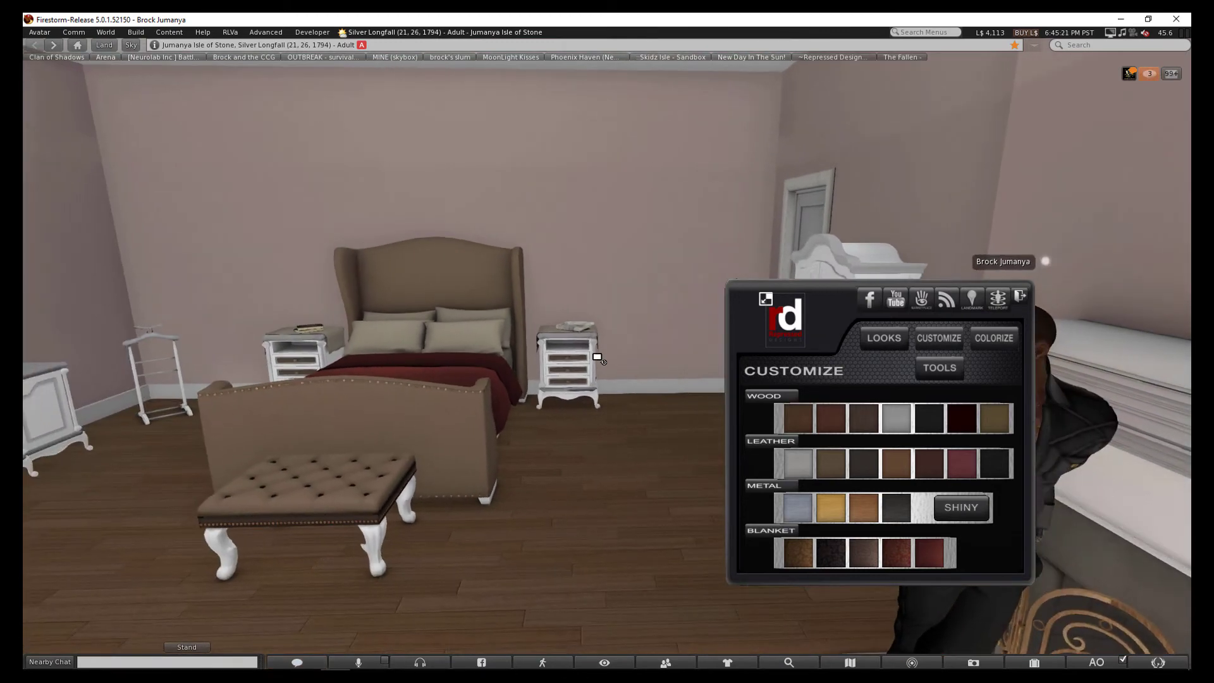
pyautogui.moveTo(475, 371); pyautogui.dragTo(648, 368)
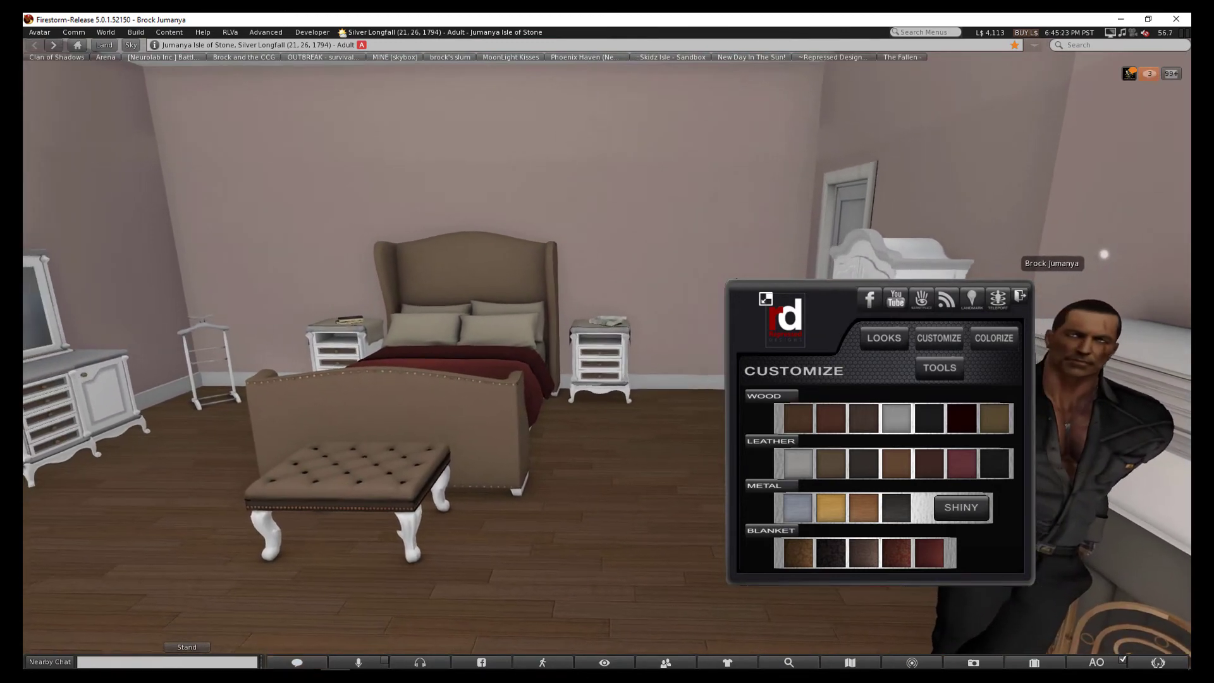
pyautogui.click(998, 470)
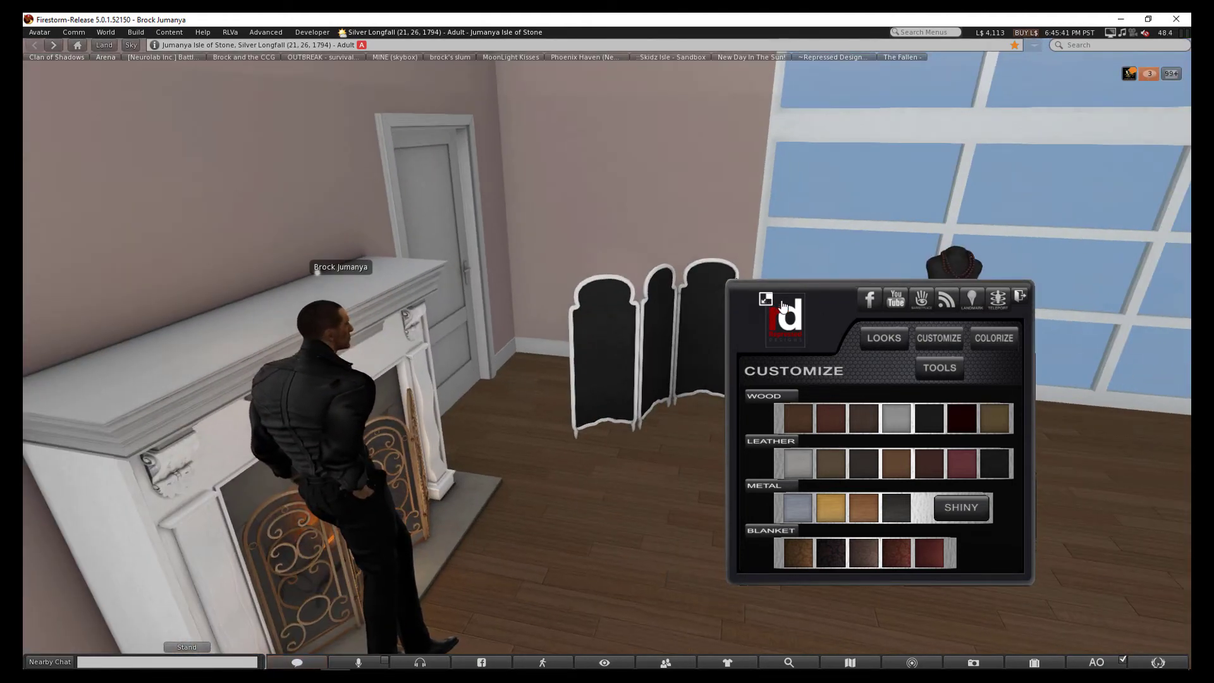
pyautogui.click(802, 308)
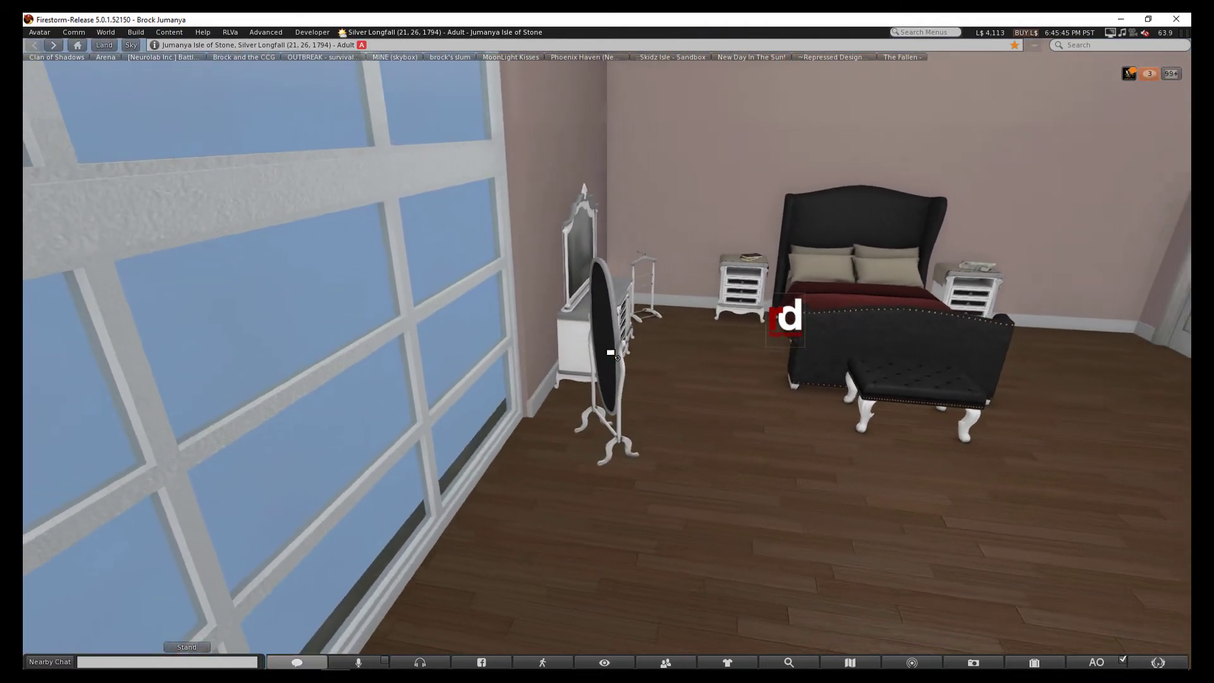
pyautogui.press('Escape')
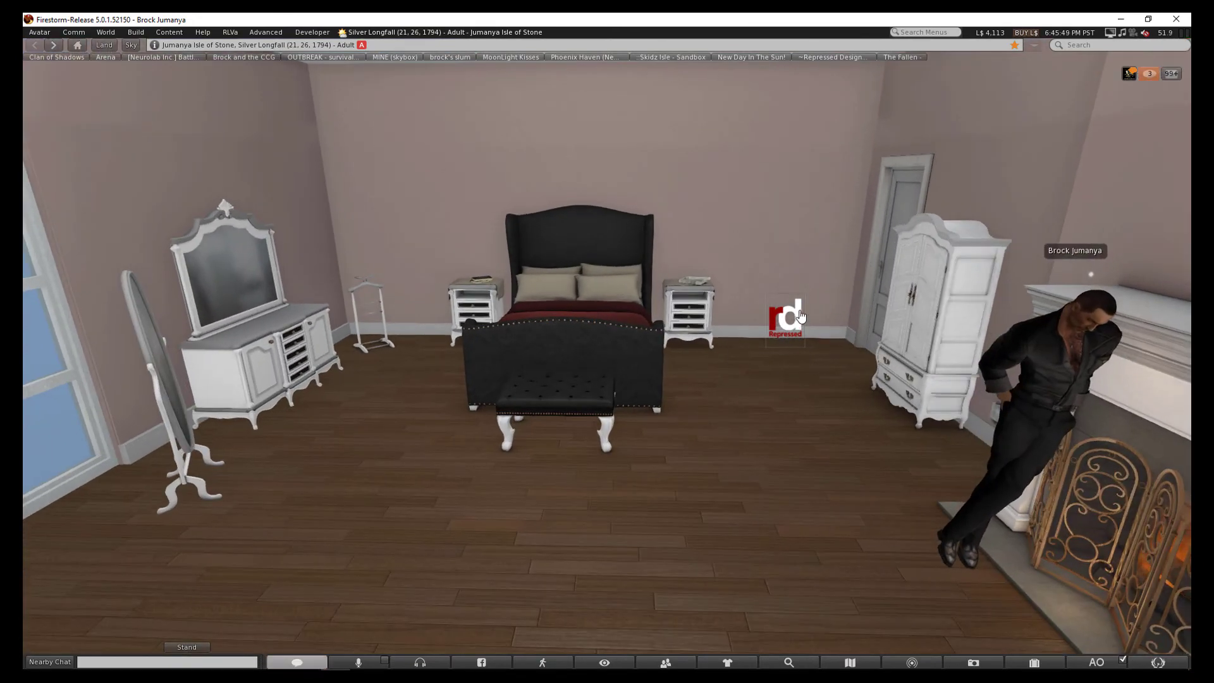
pyautogui.click(786, 321)
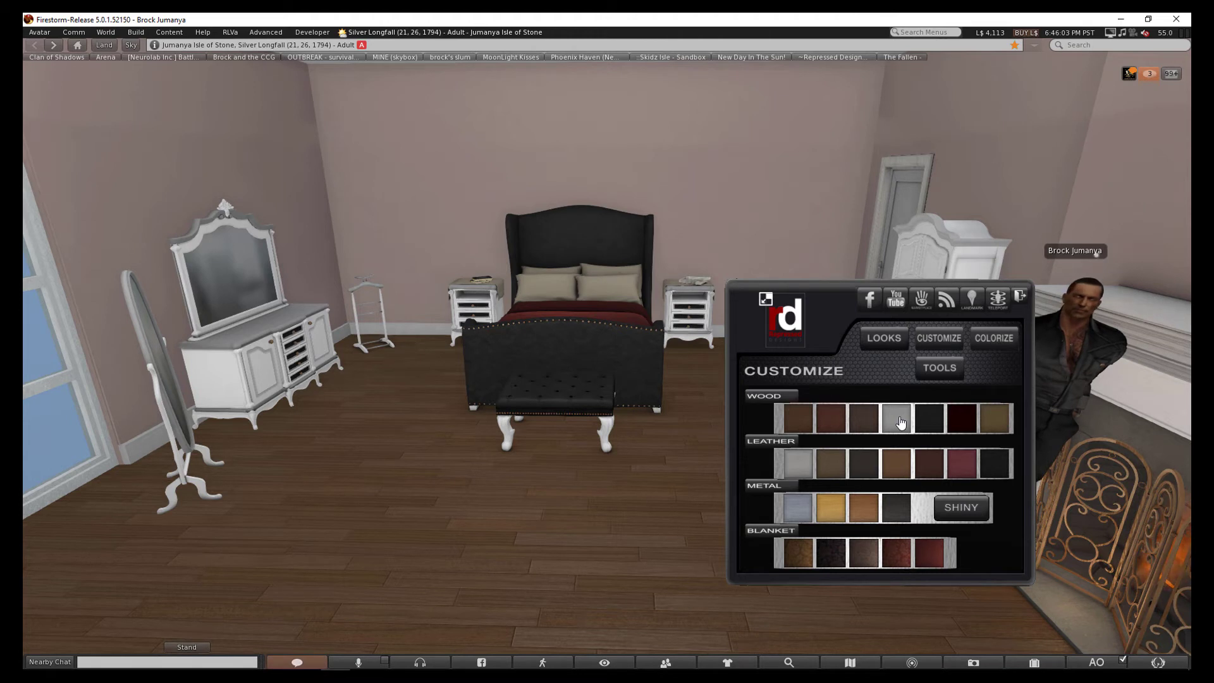
# Apply the white leather swatch, minimize the HUD, and center the view on the bed pillows
pyautogui.click(798, 465)
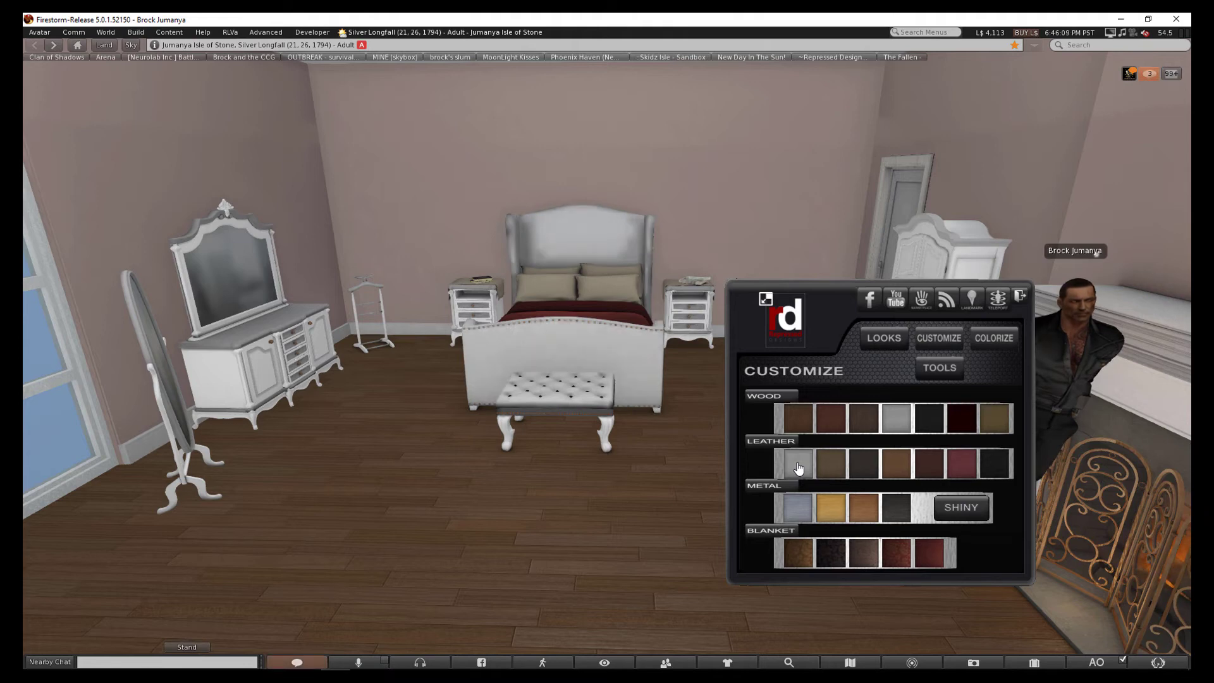
pyautogui.click(766, 301)
pyautogui.scroll(-3, 608, 355)
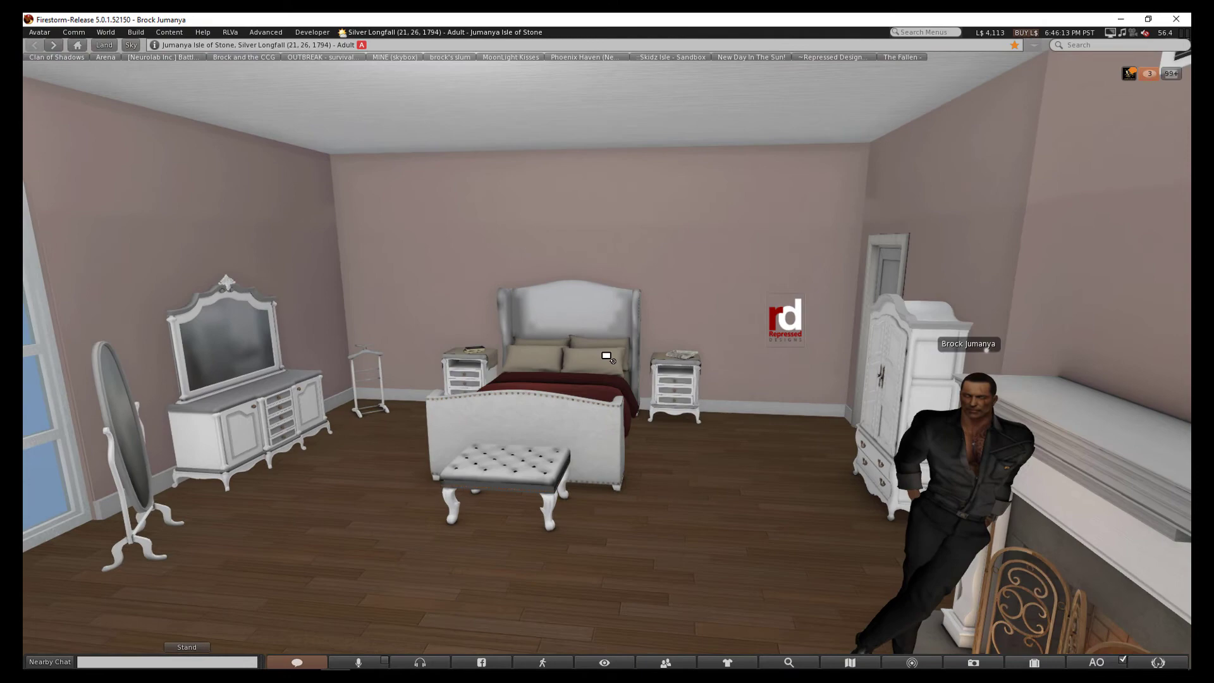
pyautogui.keyDown('alt'); pyautogui.click(608, 356); pyautogui.keyUp('alt')
pyautogui.scroll(3, 608, 356)
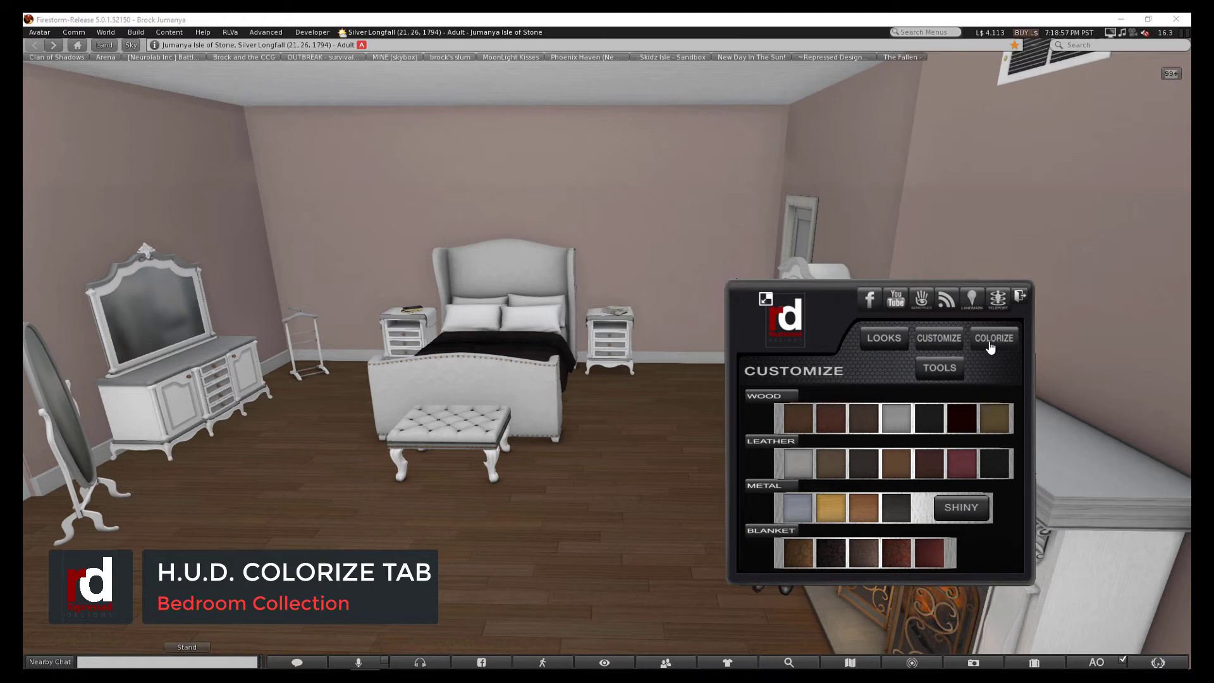
# Show the Colorize panel's colour picker for wood, leather, metal and linen
pyautogui.click(991, 340)
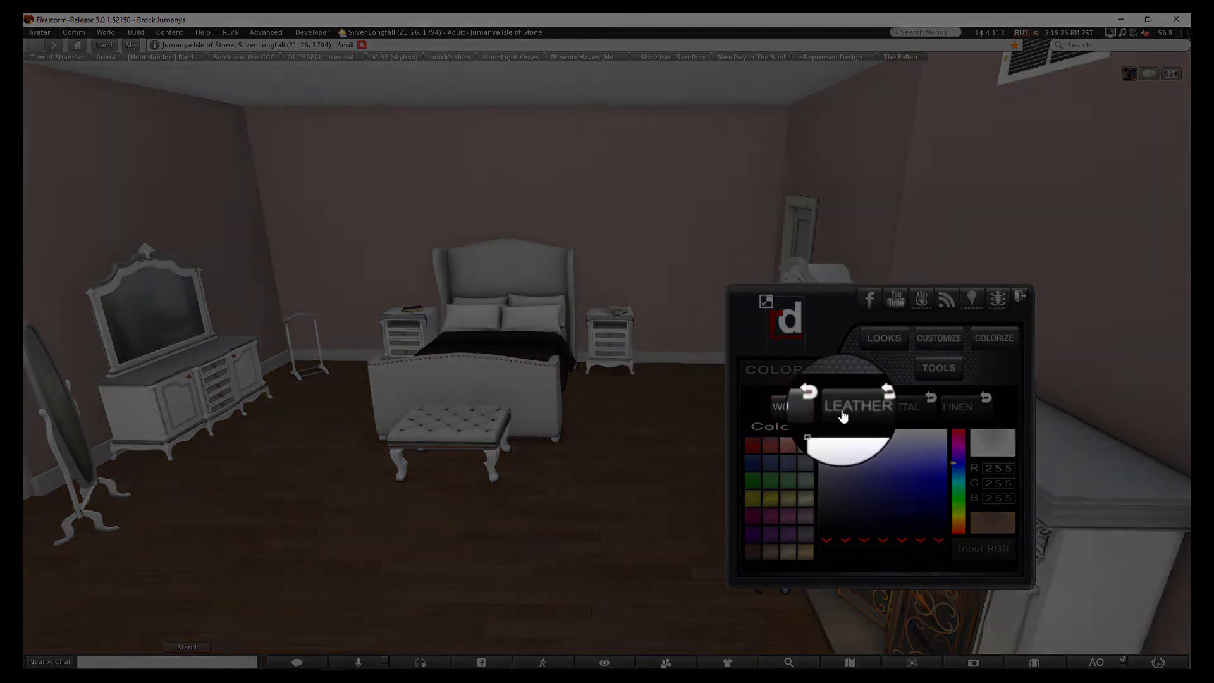
# Try the Leather, Metal and Linen tint targets in the Colorize tab, ending on Linen
pyautogui.click(852, 407)
pyautogui.click(901, 406)
pyautogui.click(956, 408)
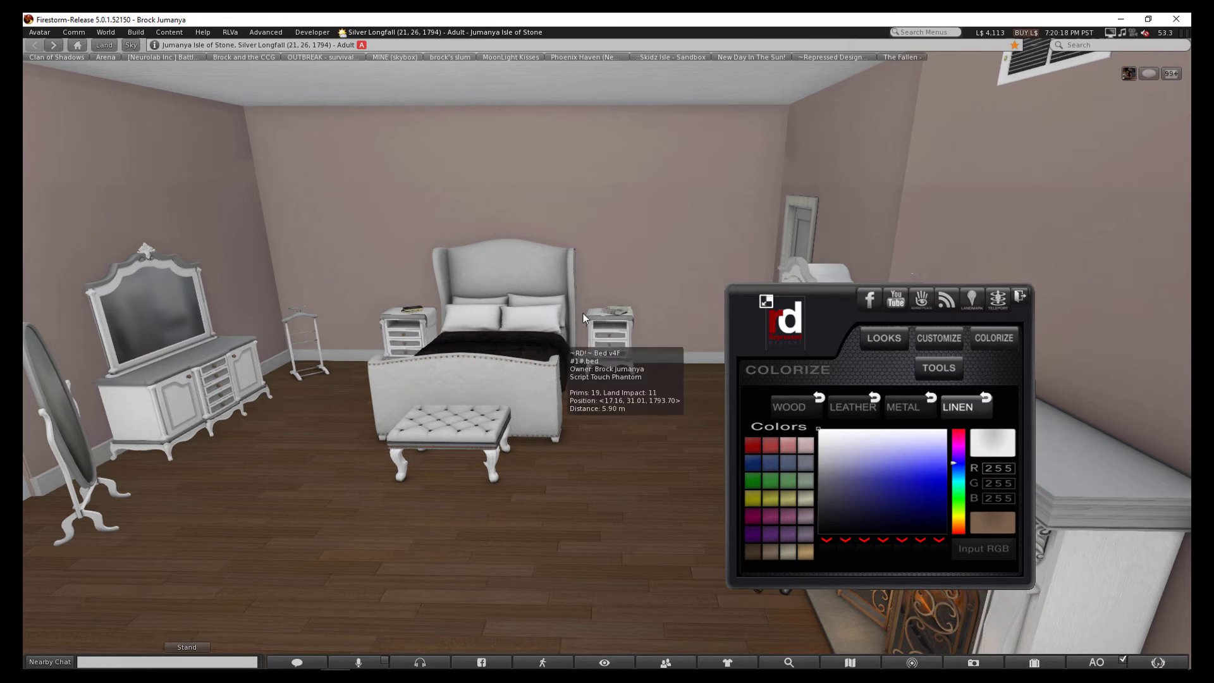
pyautogui.click(958, 407)
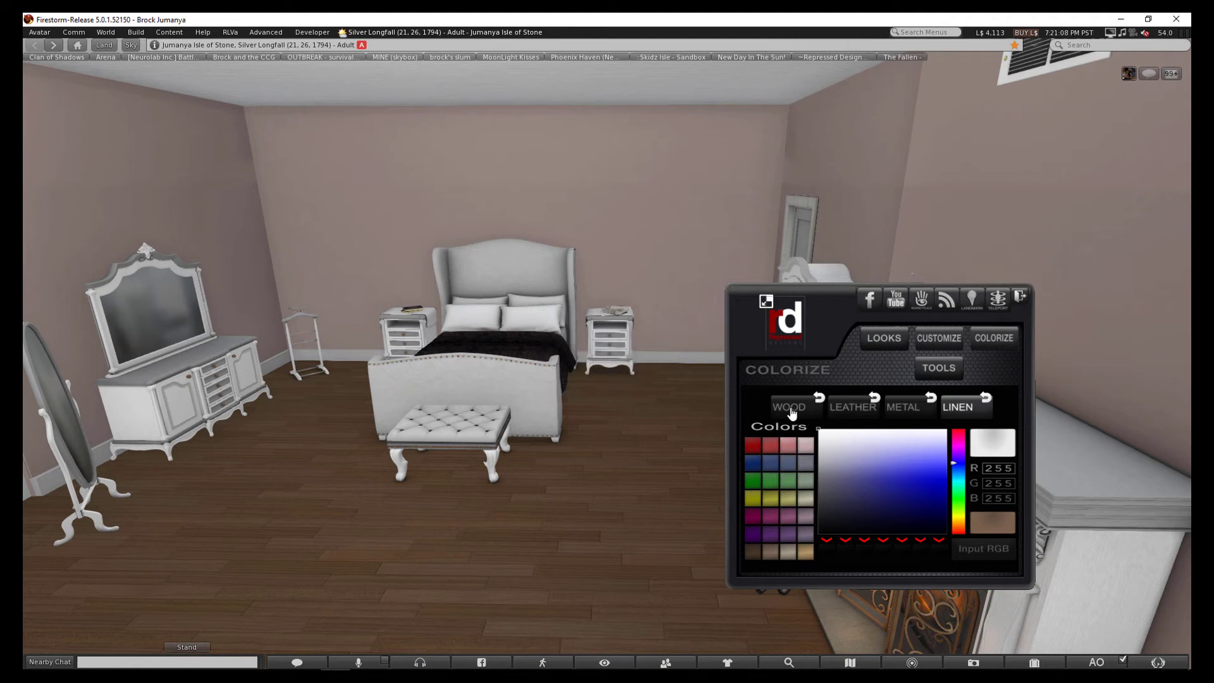
# Tint the Leather lavender, RGB 191,136,222, and store it in an empty swatch slot
pyautogui.click(854, 409)
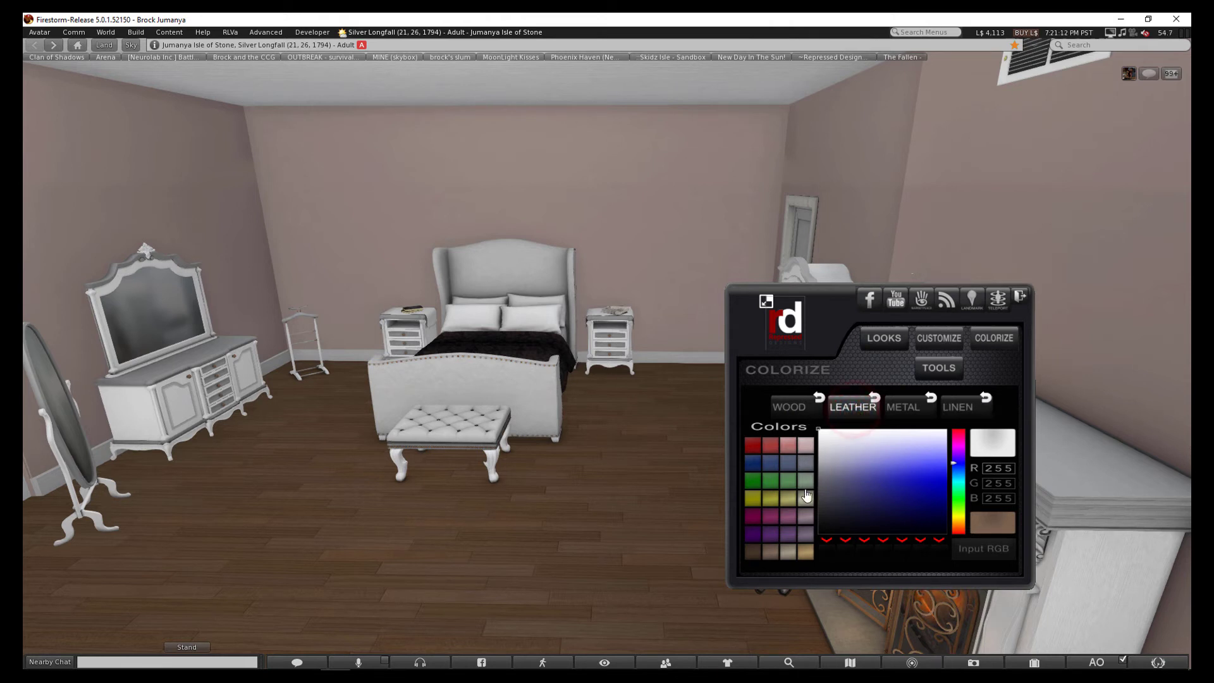
pyautogui.click(775, 537)
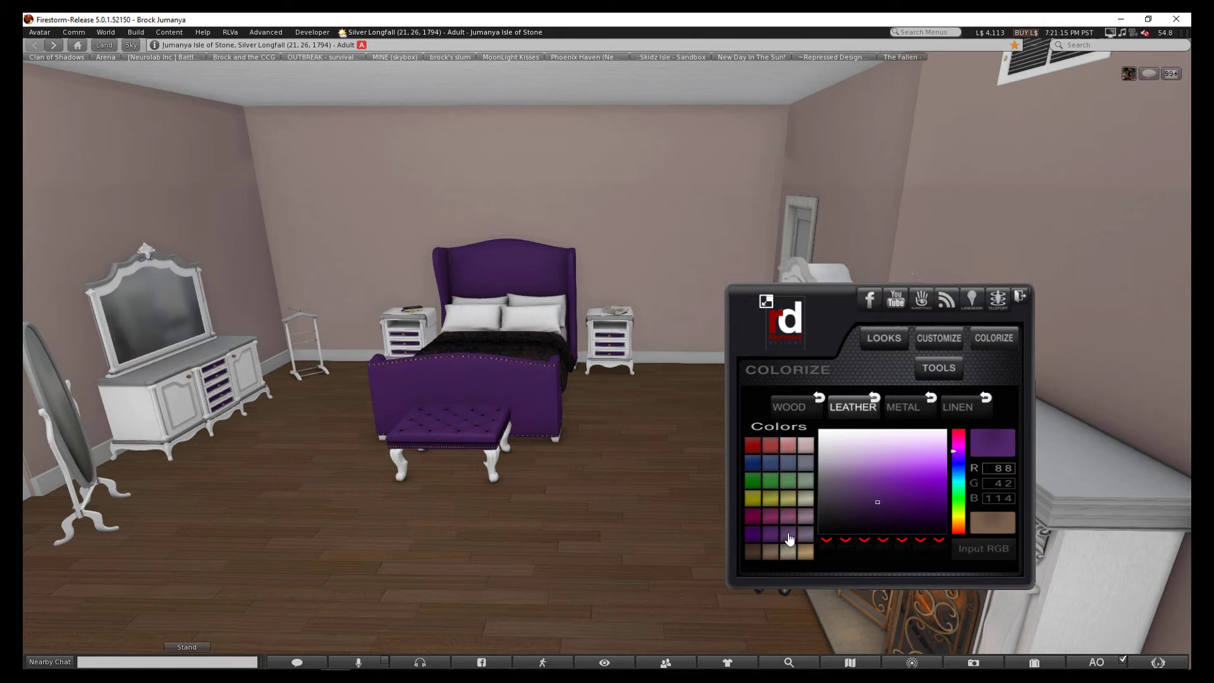
pyautogui.click(789, 538)
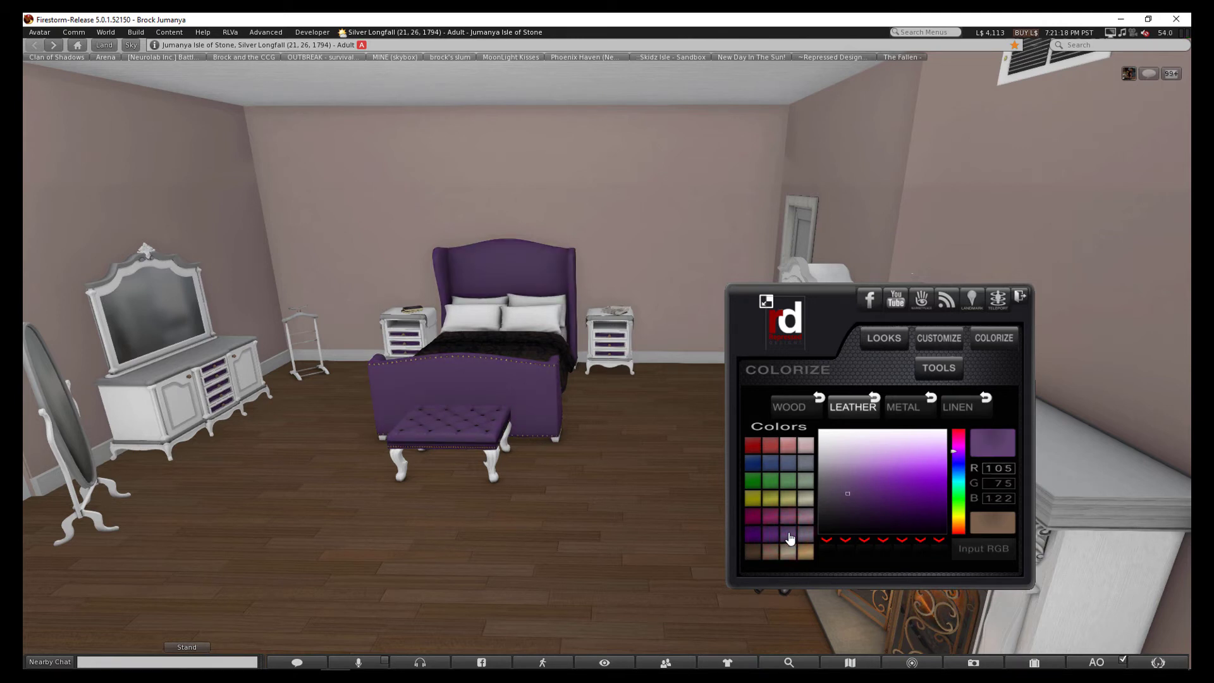
pyautogui.click(870, 471)
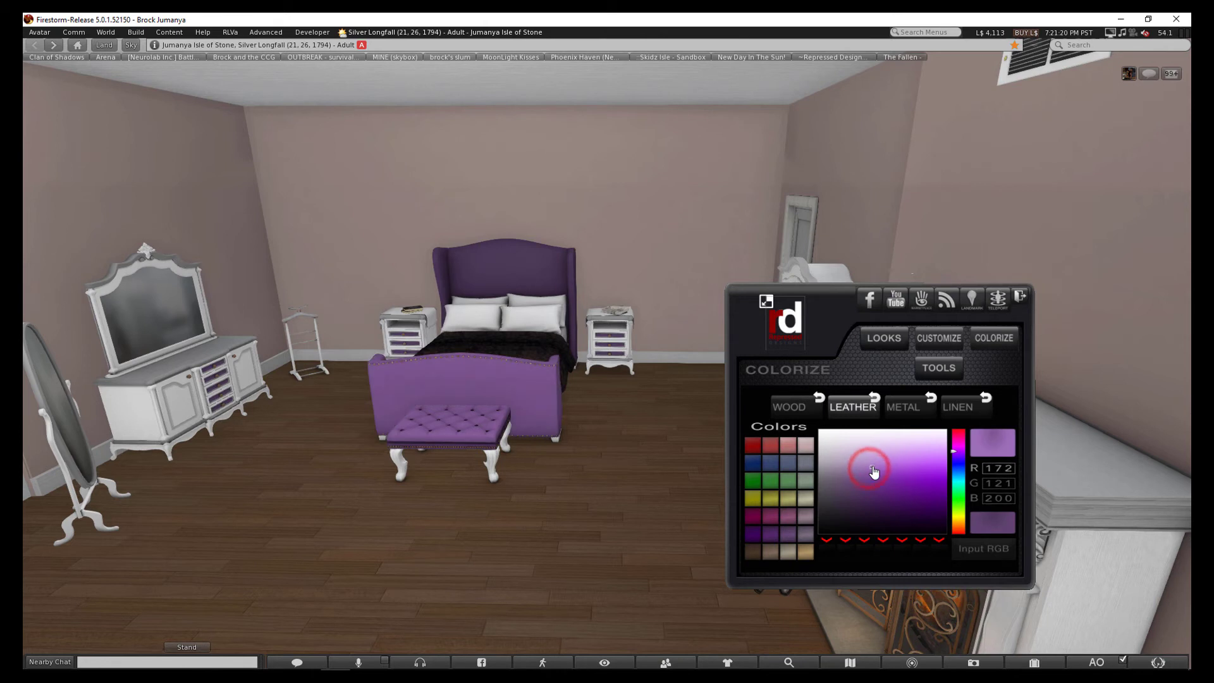
pyautogui.click(885, 468)
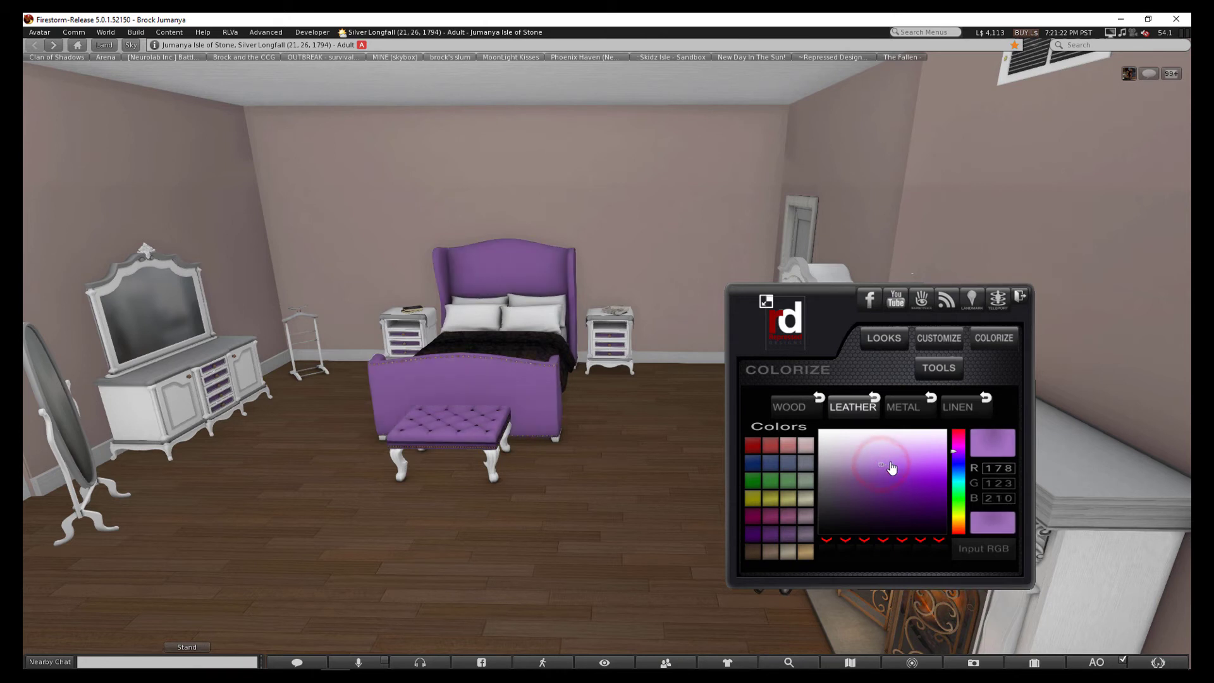
pyautogui.click(893, 465)
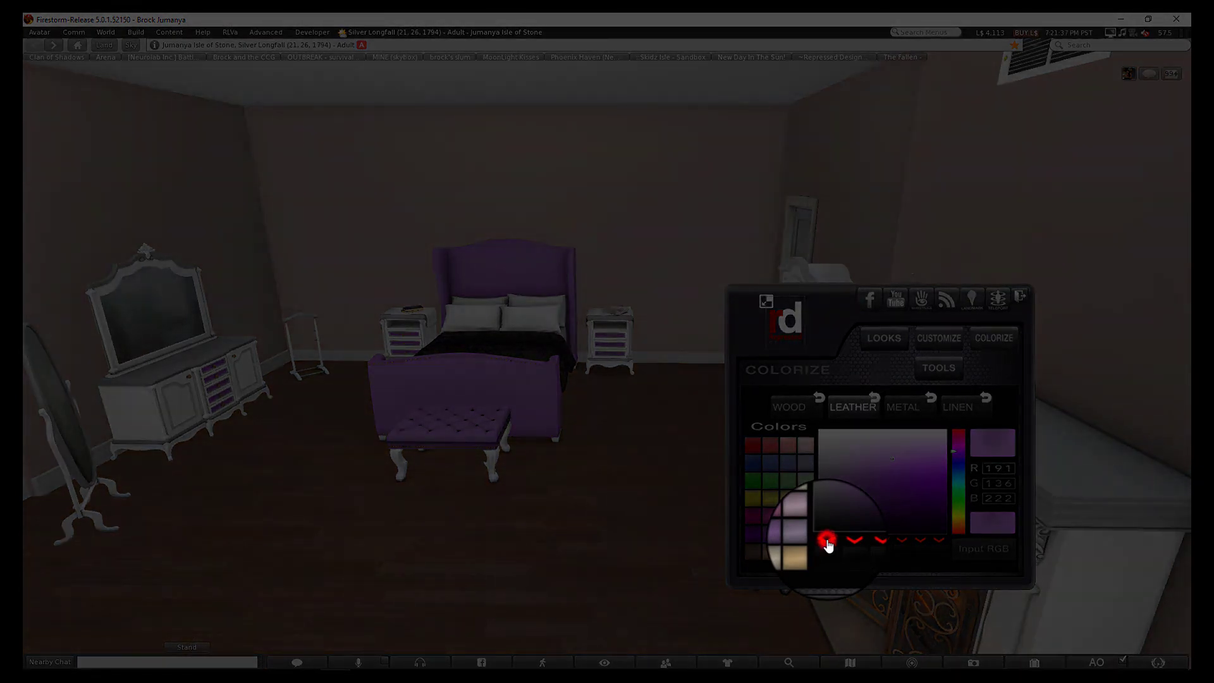
pyautogui.click(828, 548)
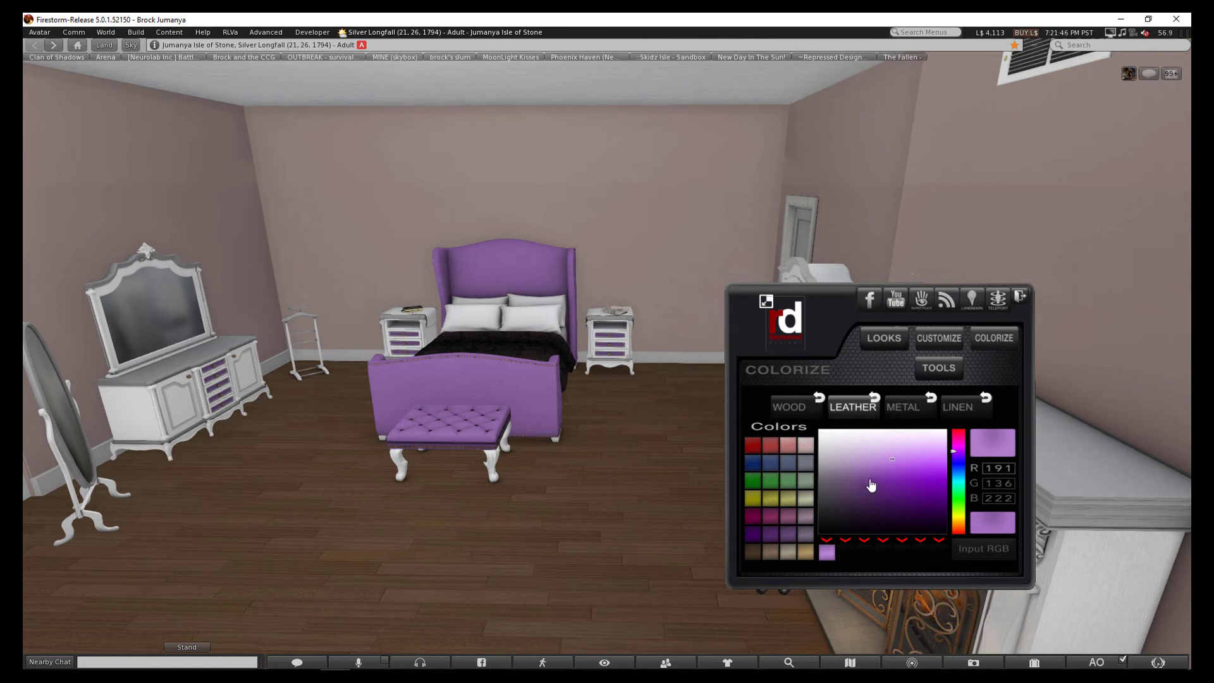
# Tint the Linen pillows pale pink, refining the gradient to RGB 240,187,187
pyautogui.click(959, 406)
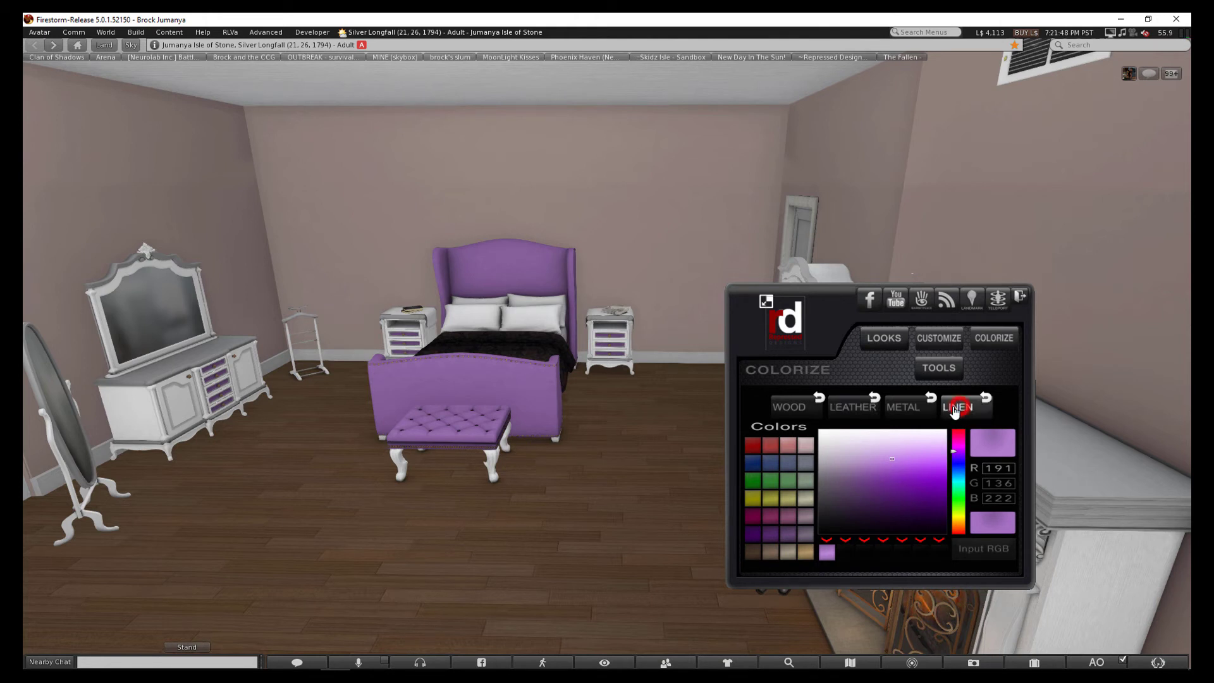
pyautogui.click(795, 446)
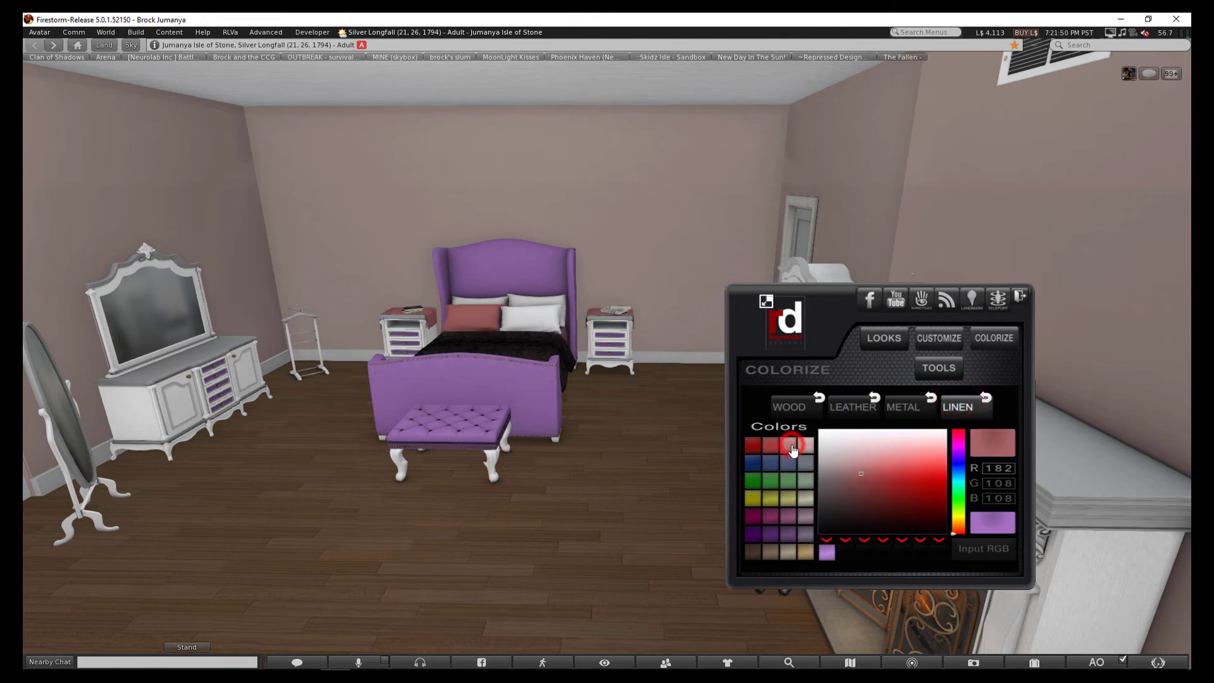
pyautogui.click(808, 446)
pyautogui.click(793, 444)
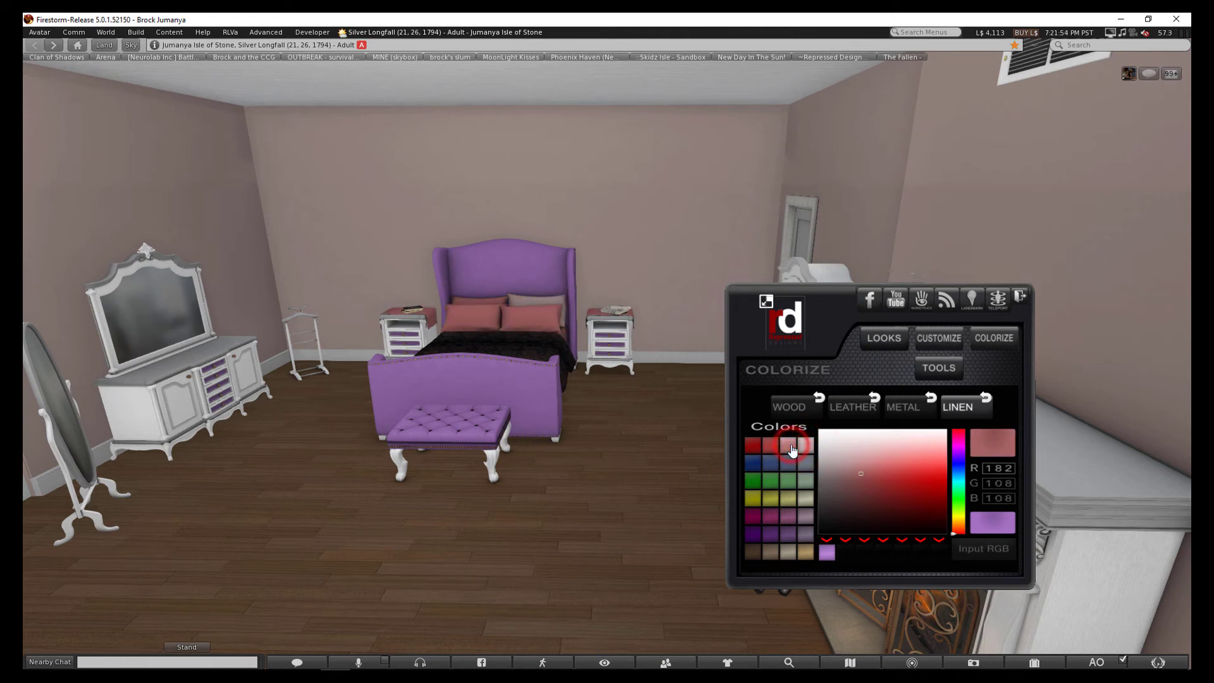
pyautogui.click(878, 457)
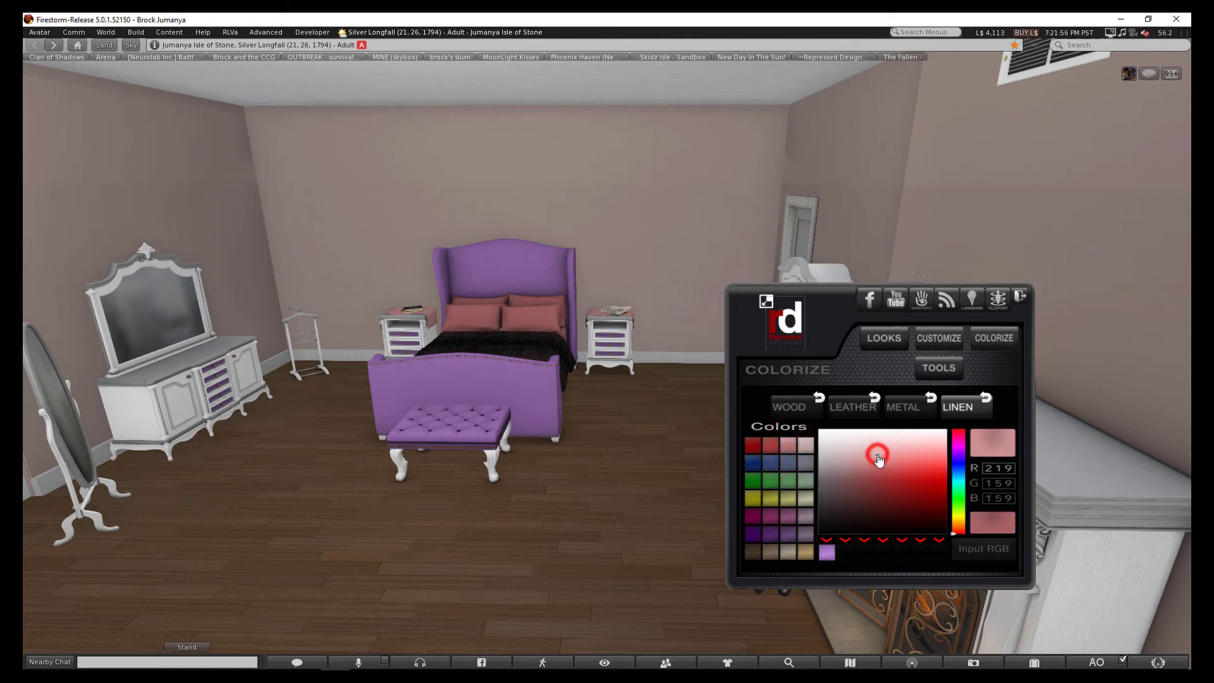
pyautogui.click(890, 447)
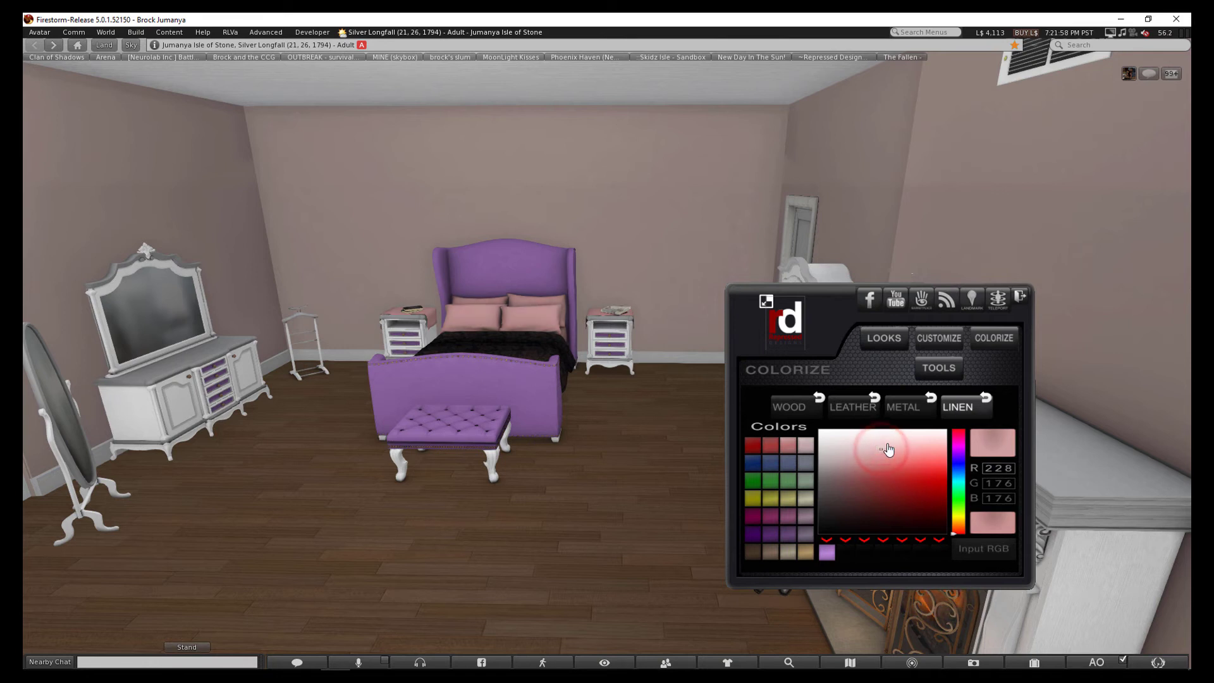
pyautogui.click(890, 446)
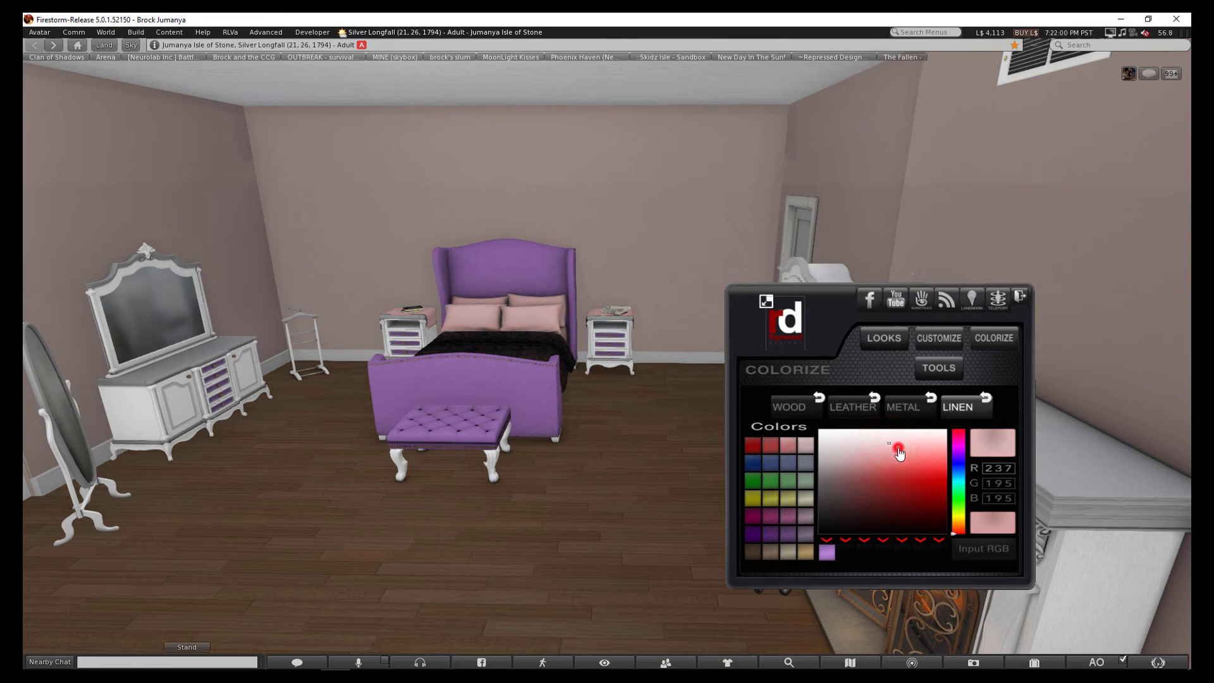
pyautogui.click(901, 454)
pyautogui.click(900, 445)
pyautogui.moveTo(553, 392); pyautogui.dragTo(612, 358)
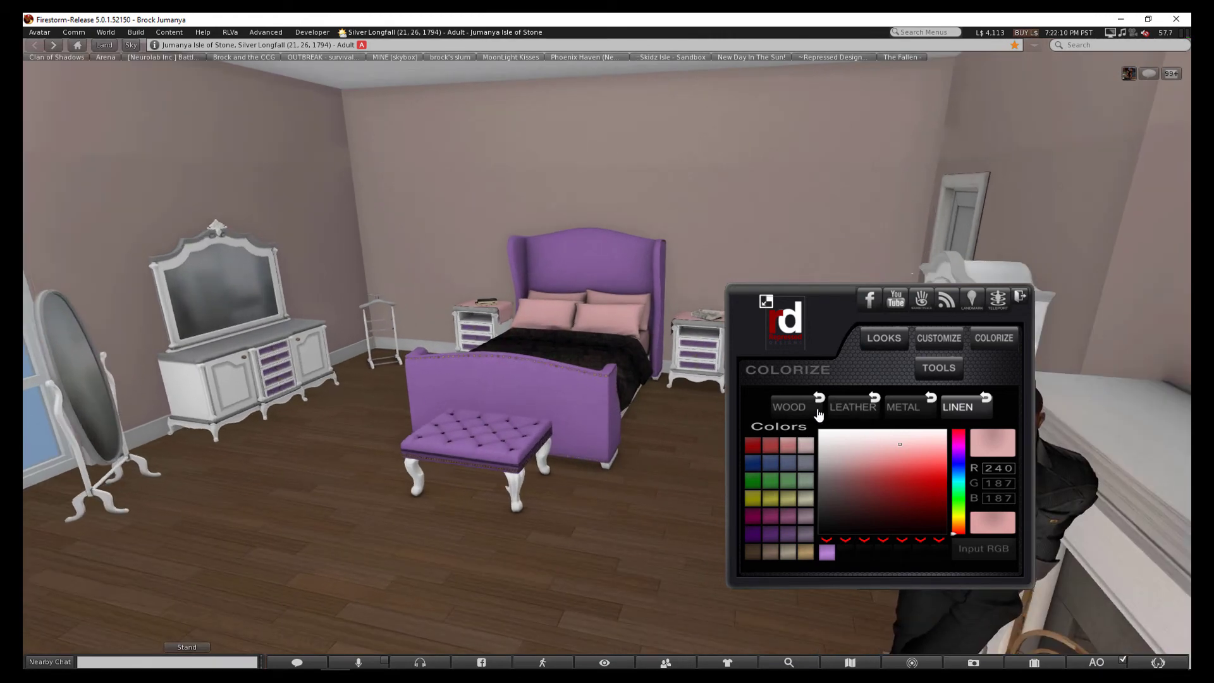
# Tint the Wood pale pink, RGB 245,221,221, and save it as a second swatch
pyautogui.click(796, 408)
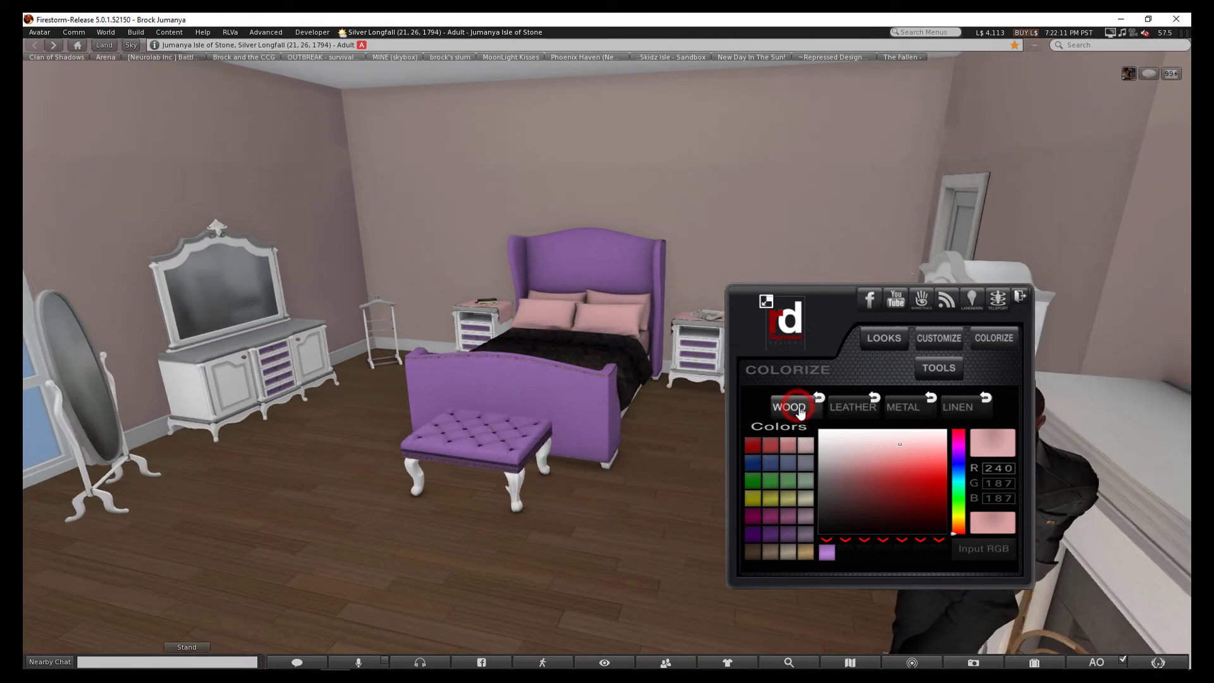
pyautogui.click(811, 448)
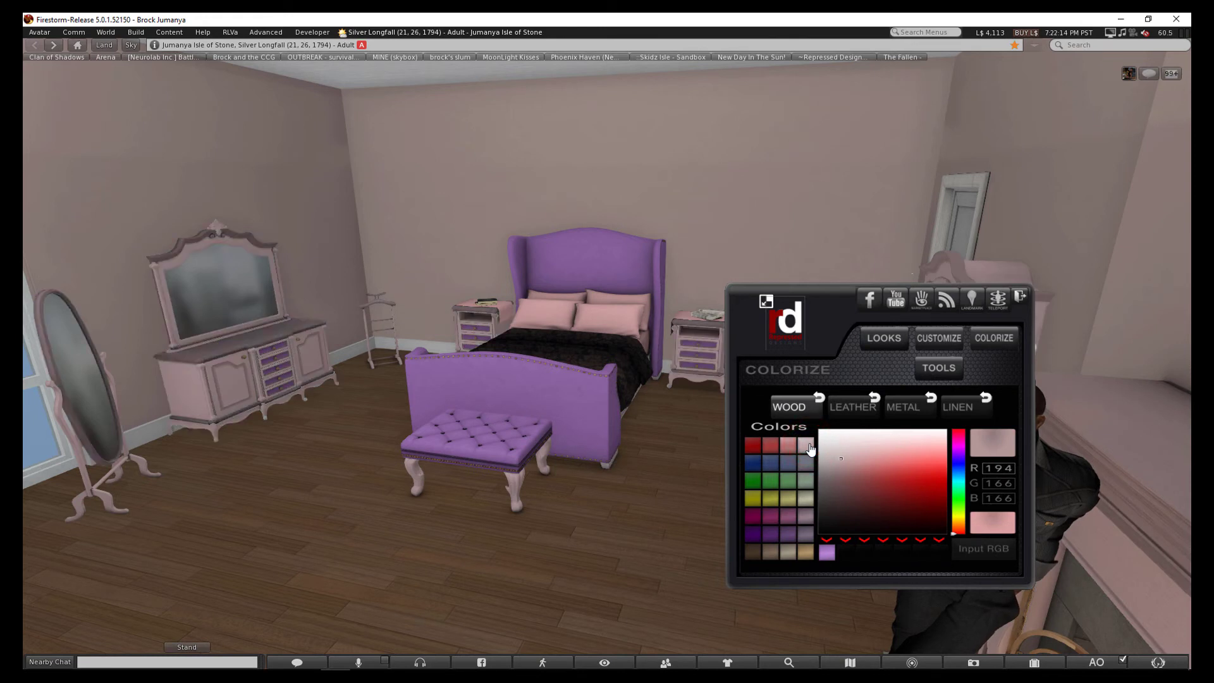
pyautogui.click(884, 442)
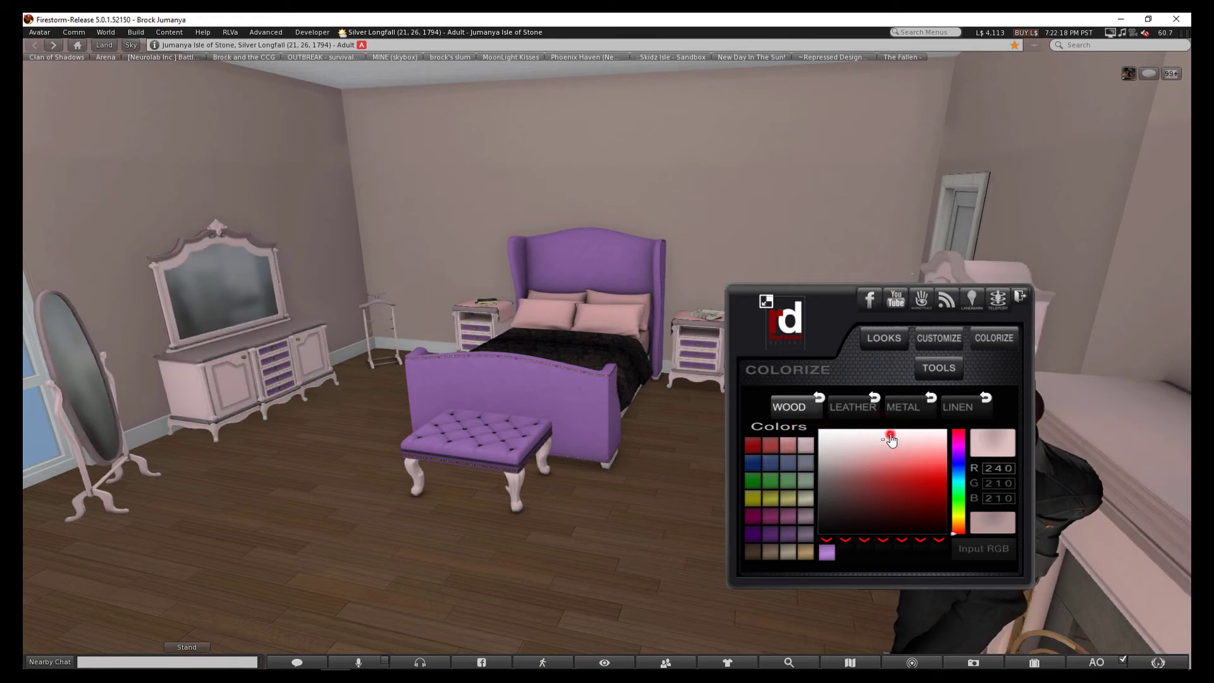
pyautogui.click(890, 438)
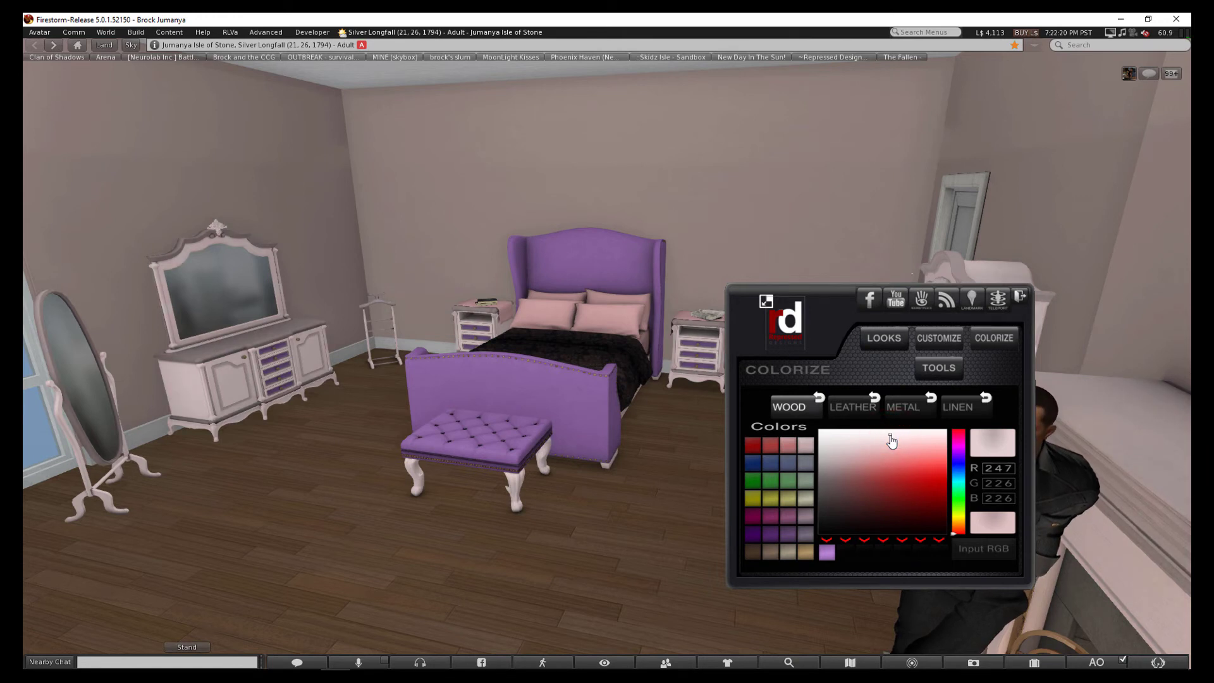
pyautogui.click(890, 441)
pyautogui.click(891, 440)
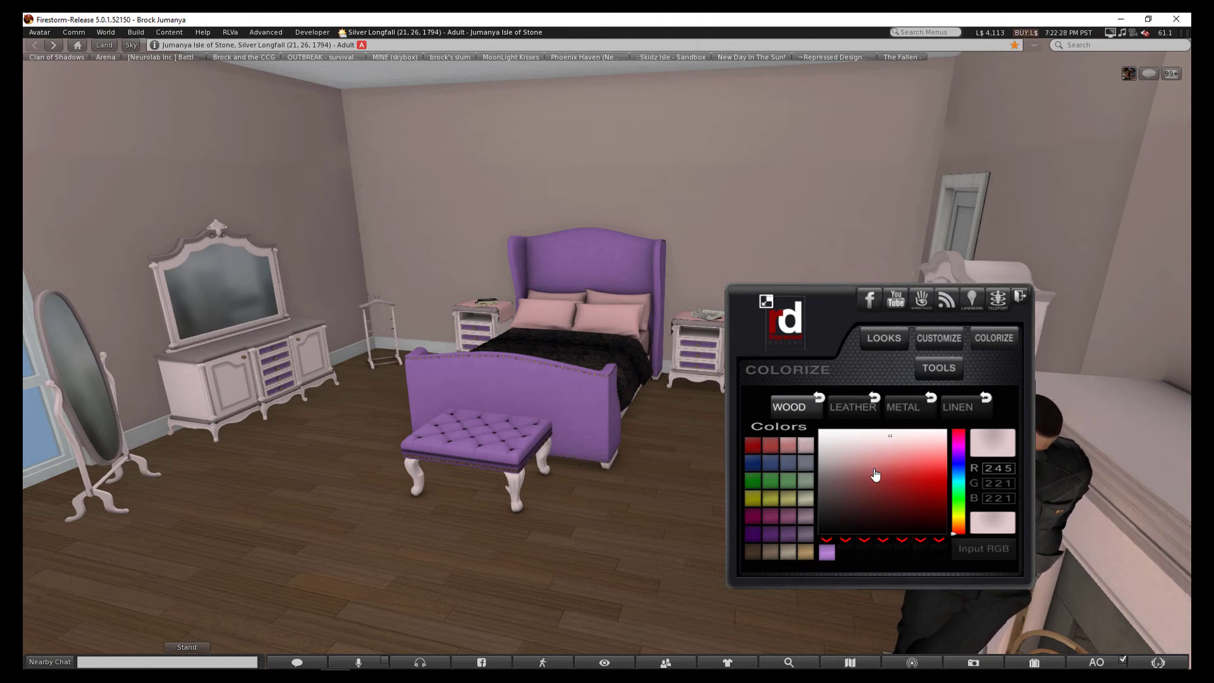
pyautogui.click(847, 541)
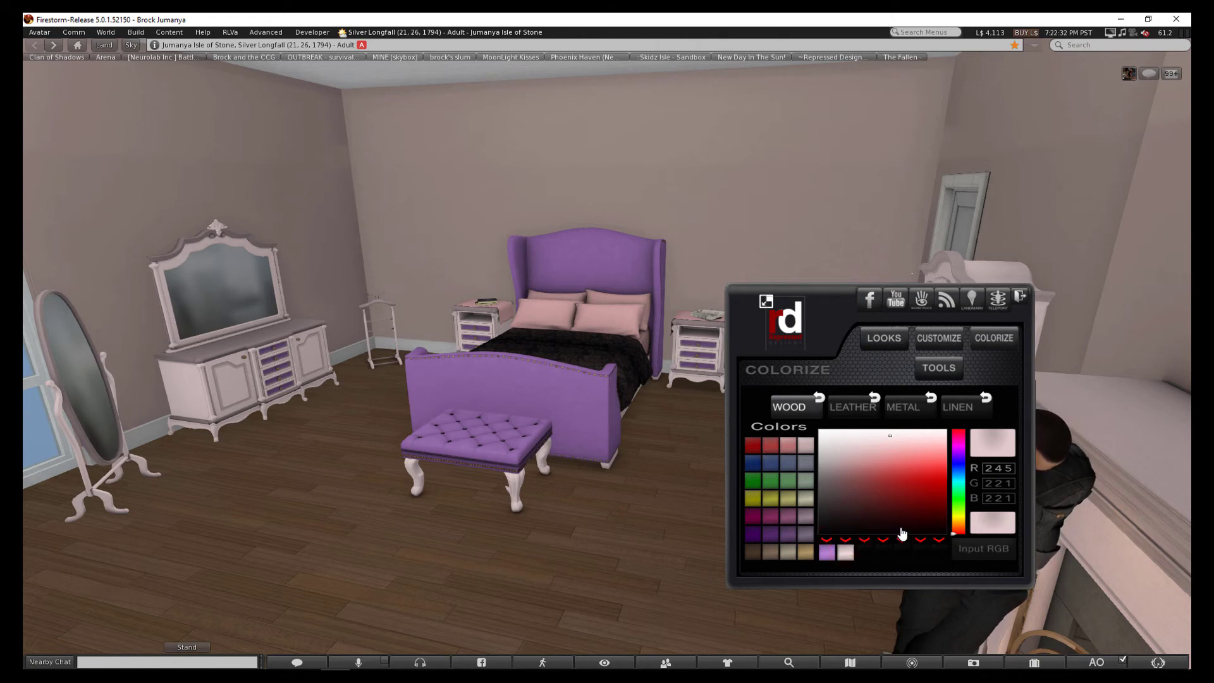
# In Customize, preview the brown Blanket texture, then return to the dark damask Blanket
pyautogui.click(936, 340)
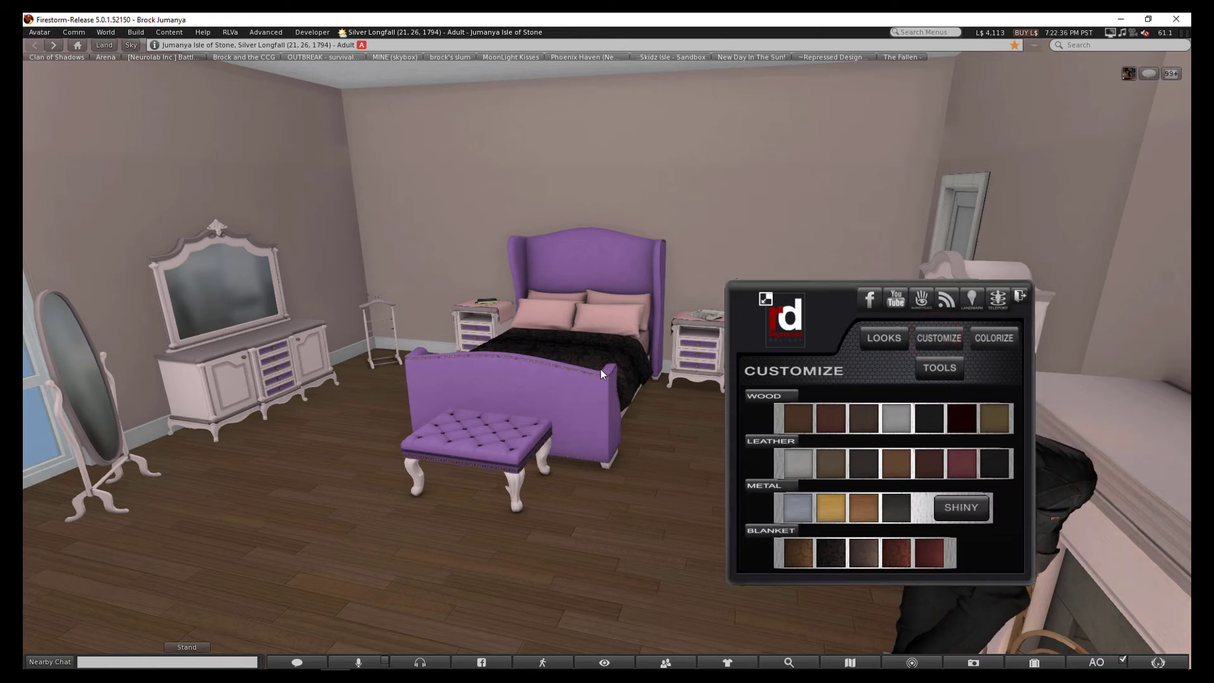
pyautogui.moveTo(611, 353)
pyautogui.mouseDown()
pyautogui.moveTo(531, 331)
pyautogui.moveTo(664, 351)
pyautogui.mouseUp()
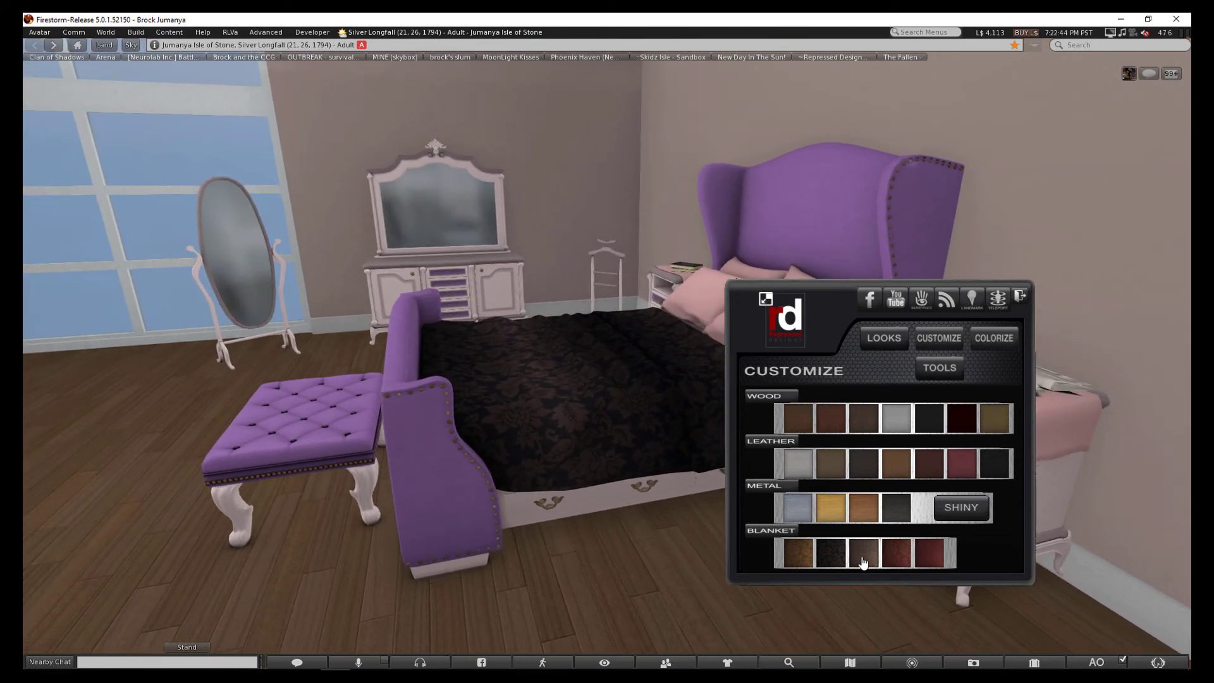
pyautogui.click(802, 555)
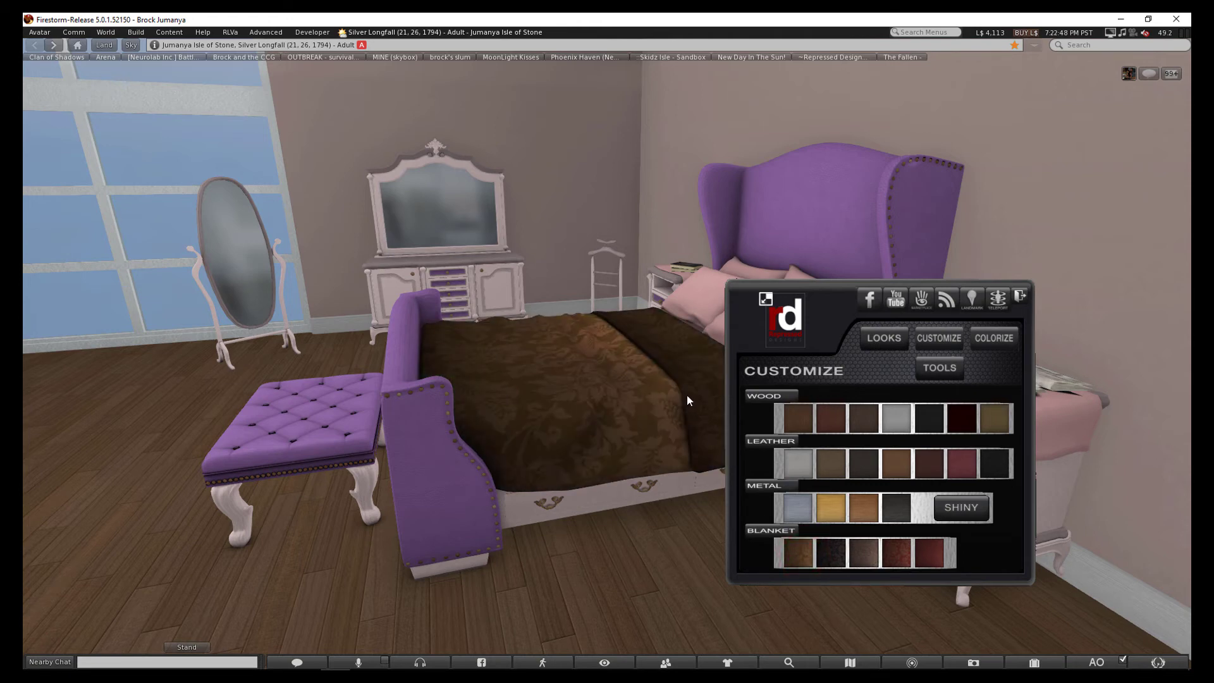
pyautogui.scroll(2, 687, 395)
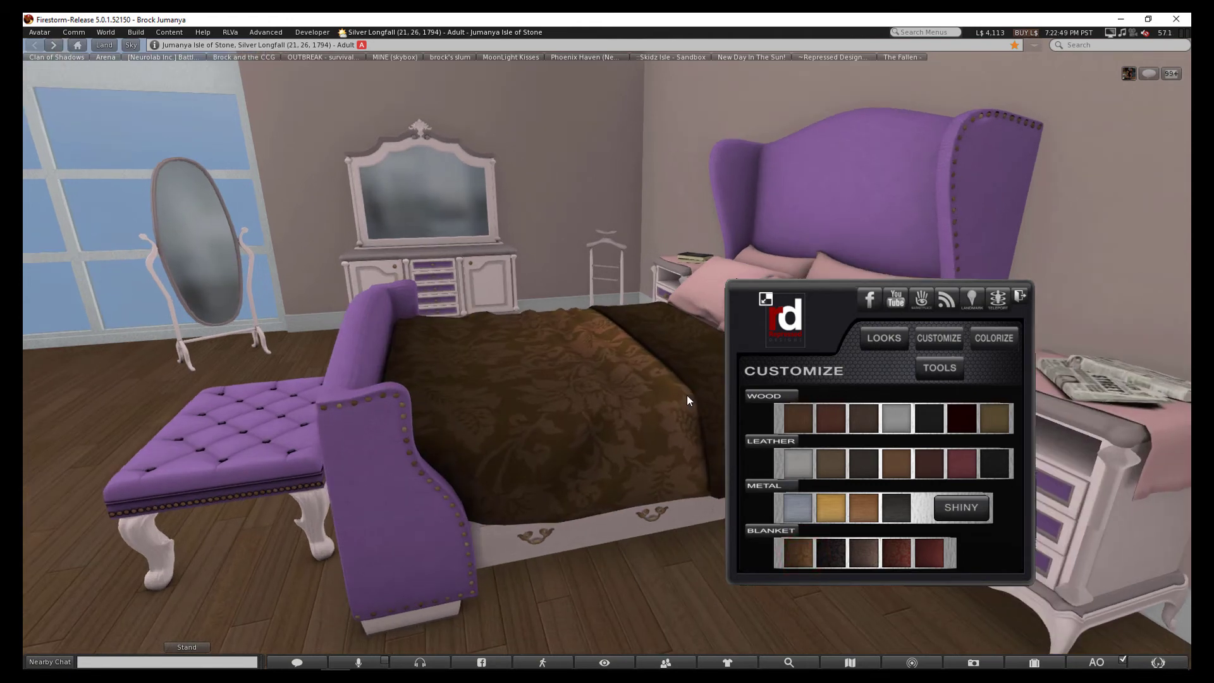
pyautogui.scroll(-2, 687, 396)
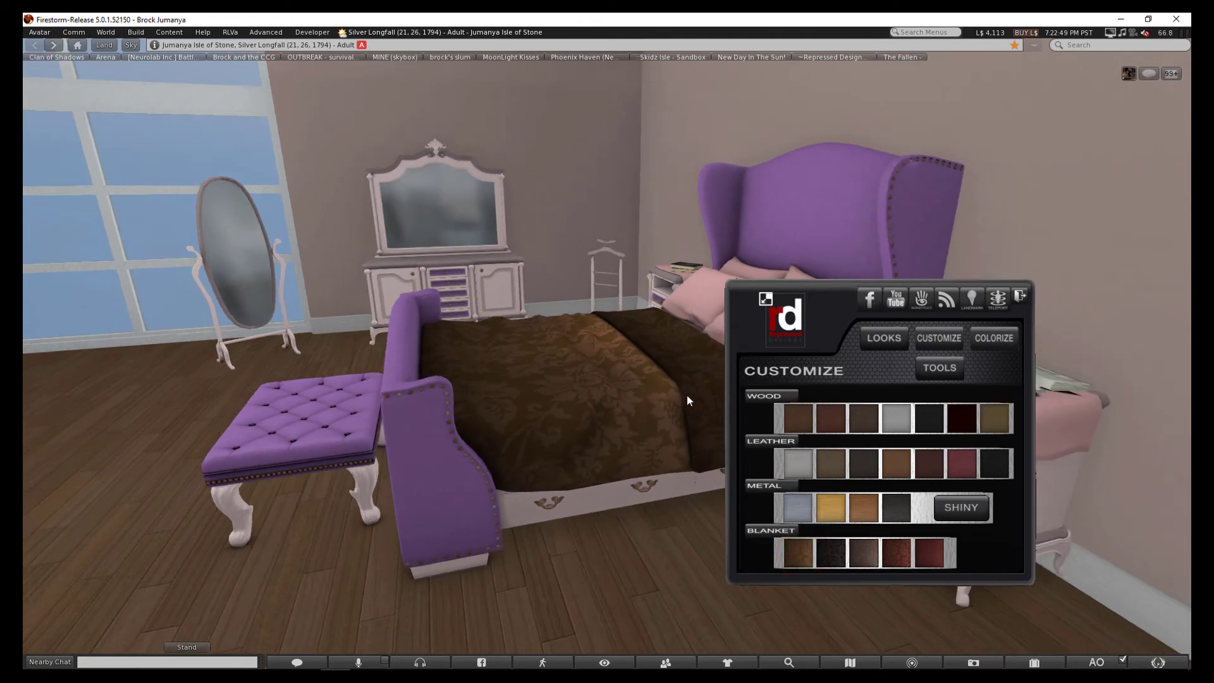
pyautogui.click(833, 551)
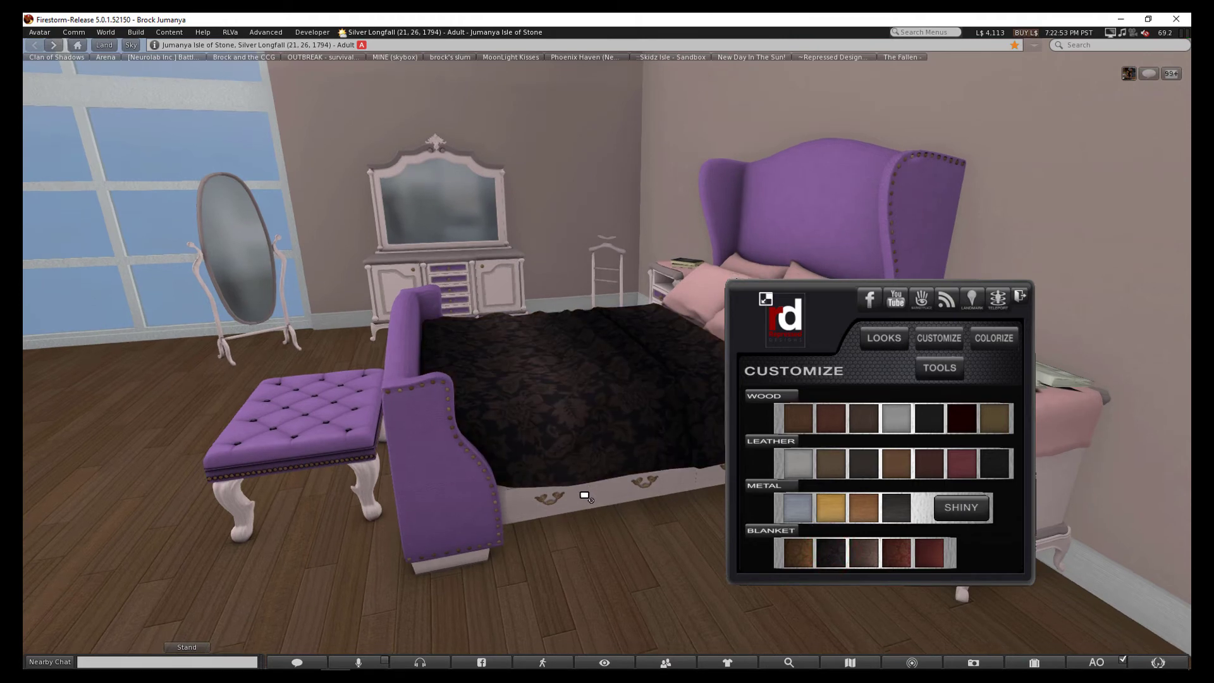
pyautogui.scroll(5, 620, 491)
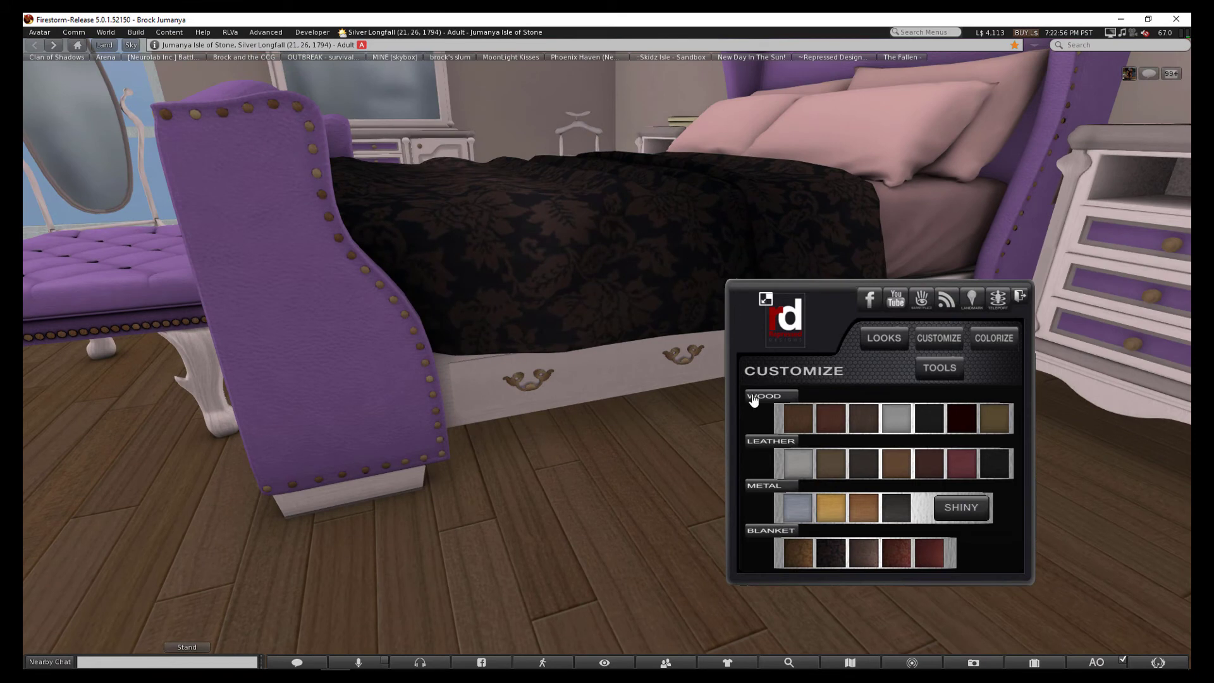
pyautogui.scroll(-5, 619, 298)
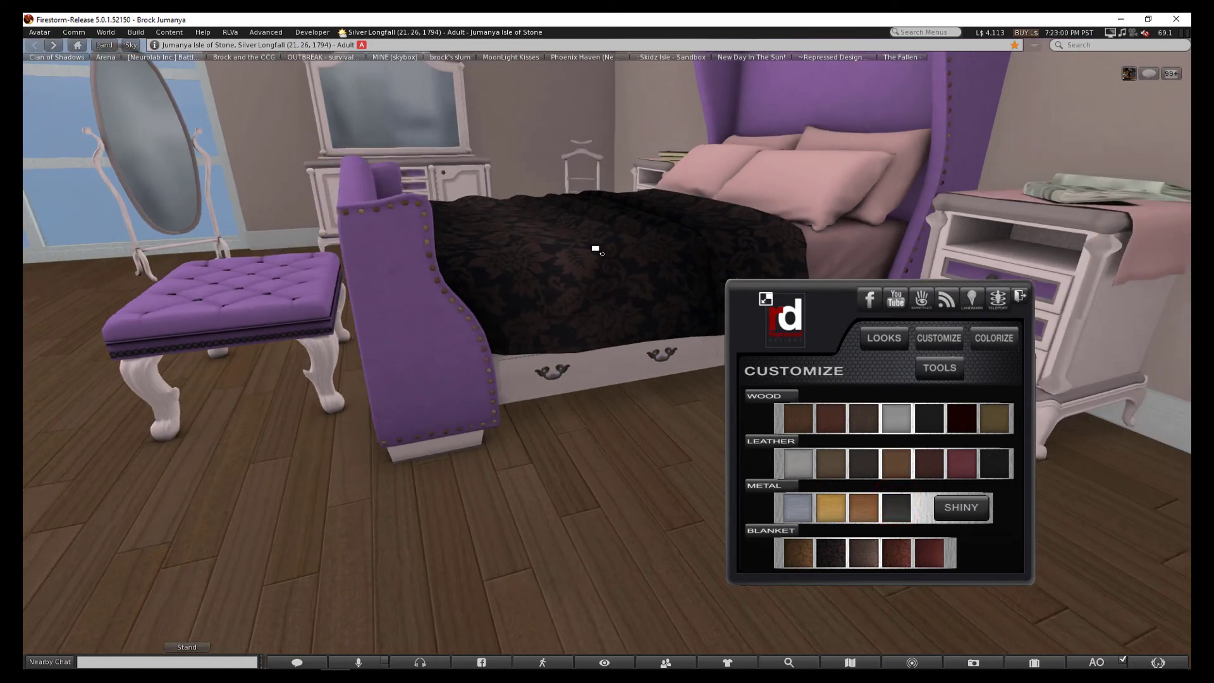
pyautogui.moveTo(596, 249)
pyautogui.mouseDown()
pyautogui.moveTo(645, 362)
pyautogui.moveTo(647, 339)
pyautogui.mouseUp()
pyautogui.press('Escape')
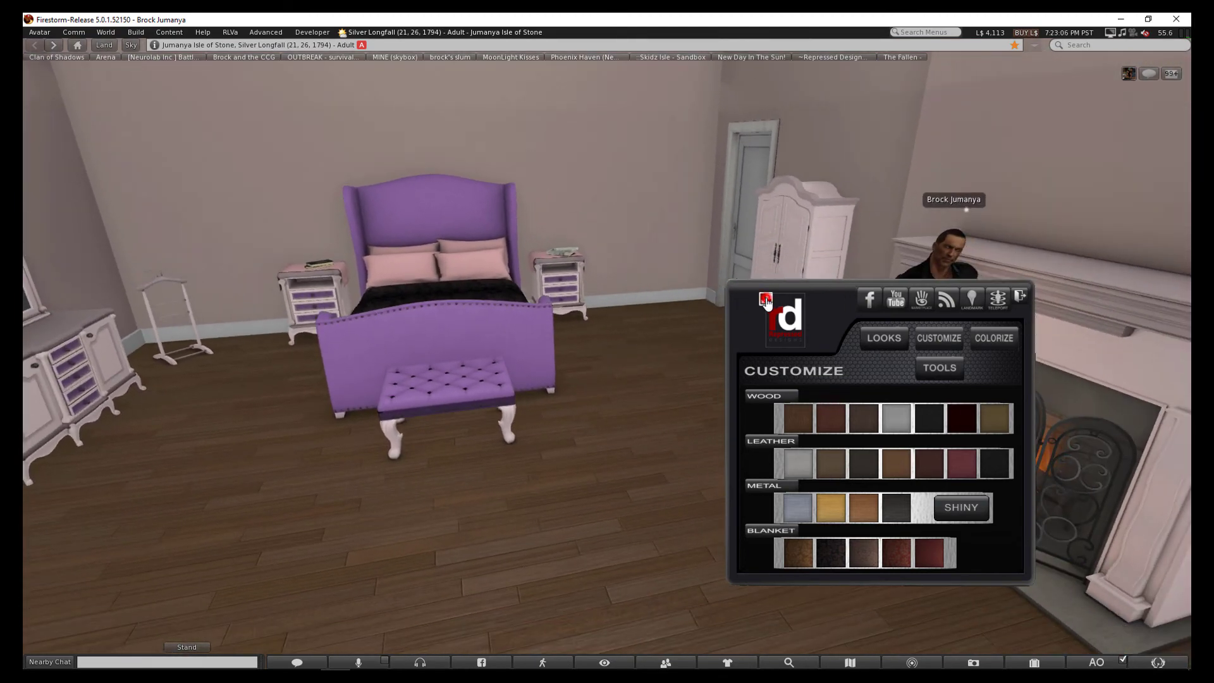
# Collapse the HUD and orbit past the window wall, folding screen and dresser
pyautogui.click(765, 302)
pyautogui.moveTo(508, 335); pyautogui.dragTo(671, 361)
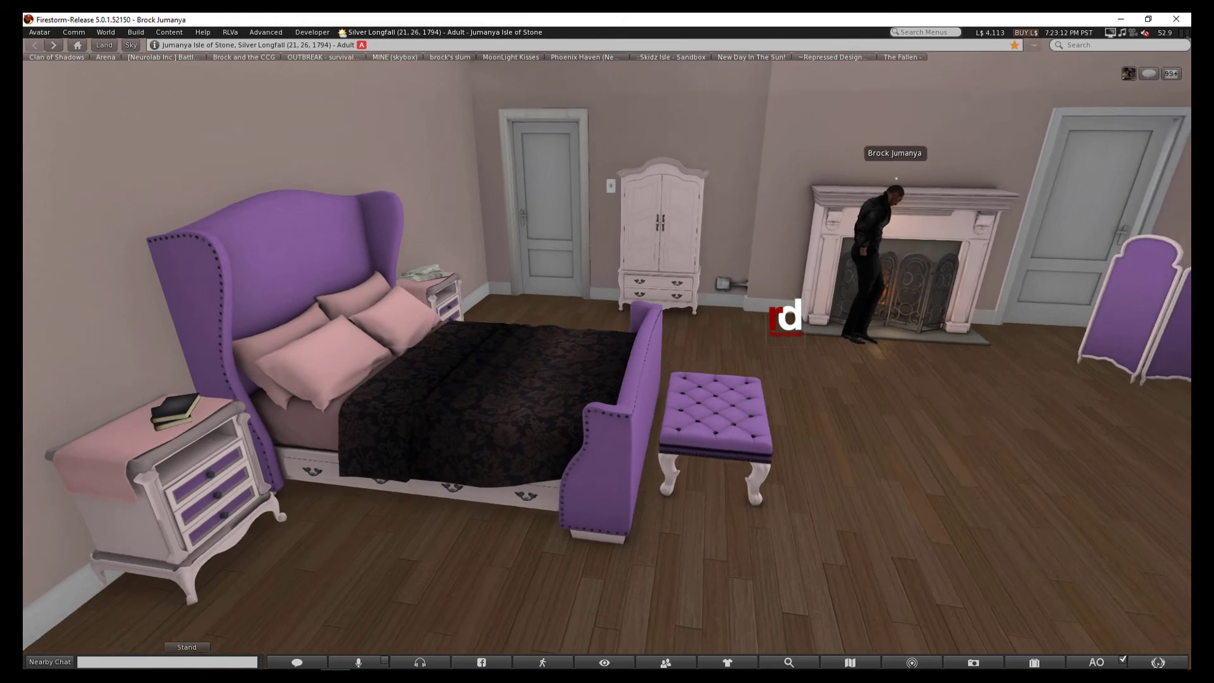
pyautogui.moveTo(855, 406); pyautogui.dragTo(598, 355)
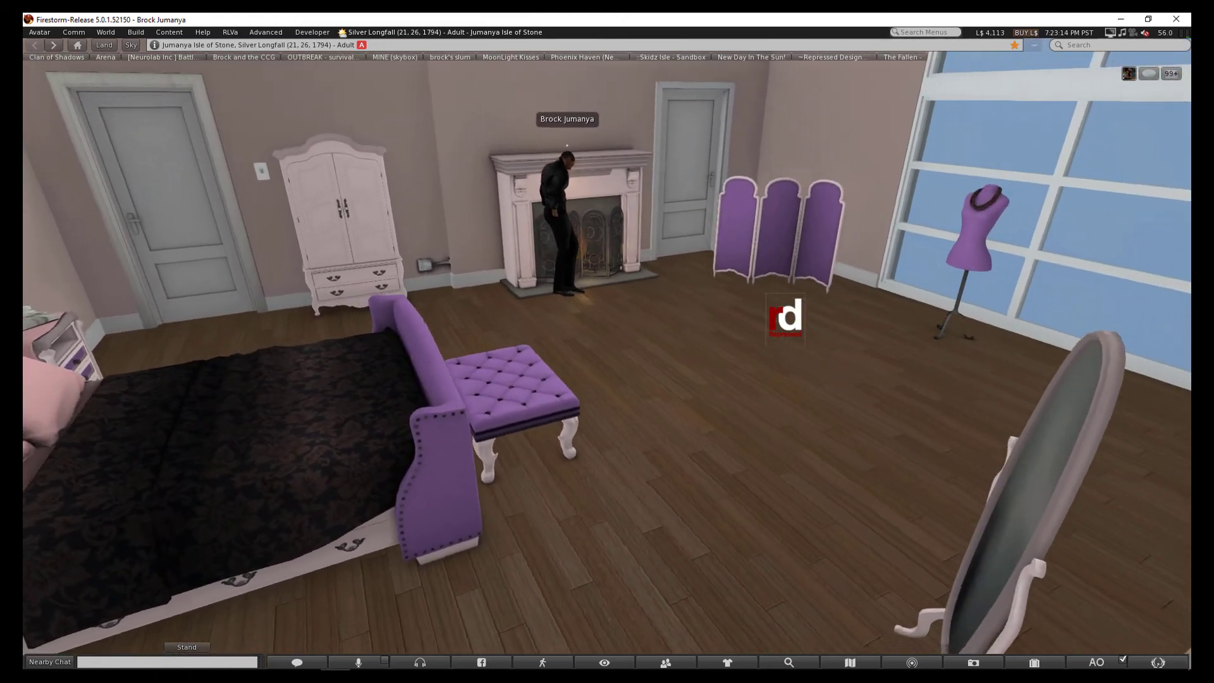
pyautogui.moveTo(491, 357); pyautogui.dragTo(285, 361)
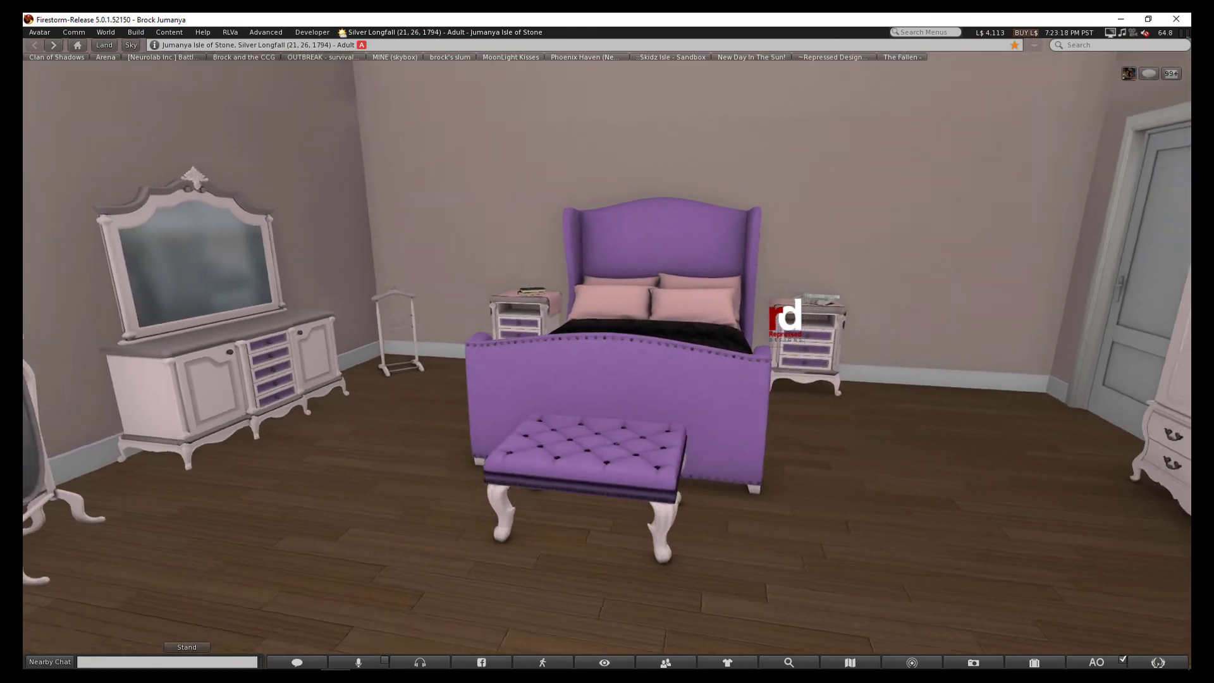
pyautogui.moveTo(608, 356); pyautogui.dragTo(399, 360)
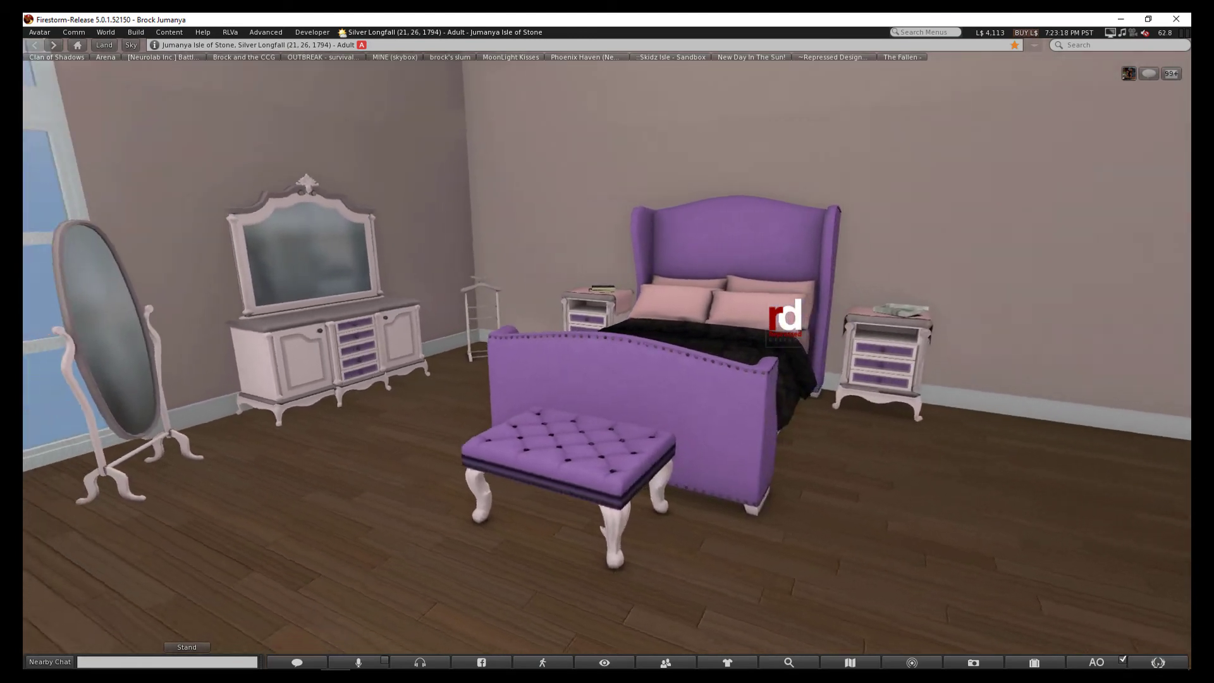
pyautogui.moveTo(607, 357); pyautogui.dragTo(398, 360)
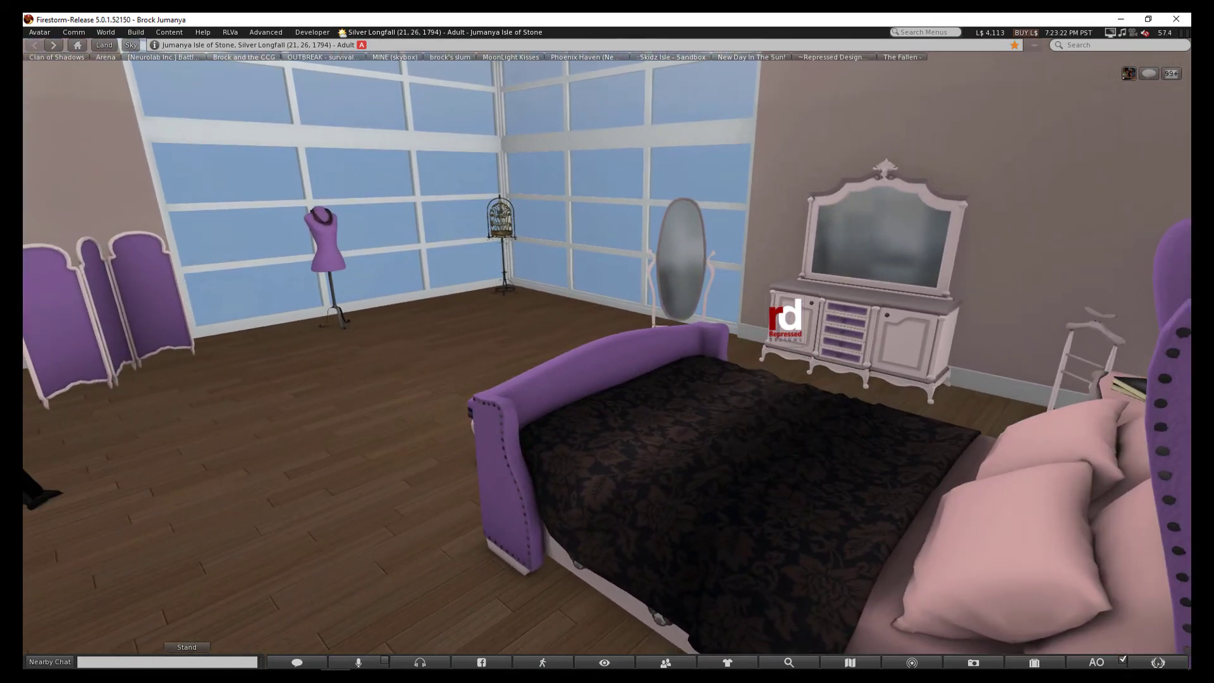
pyautogui.moveTo(607, 357); pyautogui.dragTo(760, 361)
pyautogui.moveTo(607, 357); pyautogui.dragTo(759, 360)
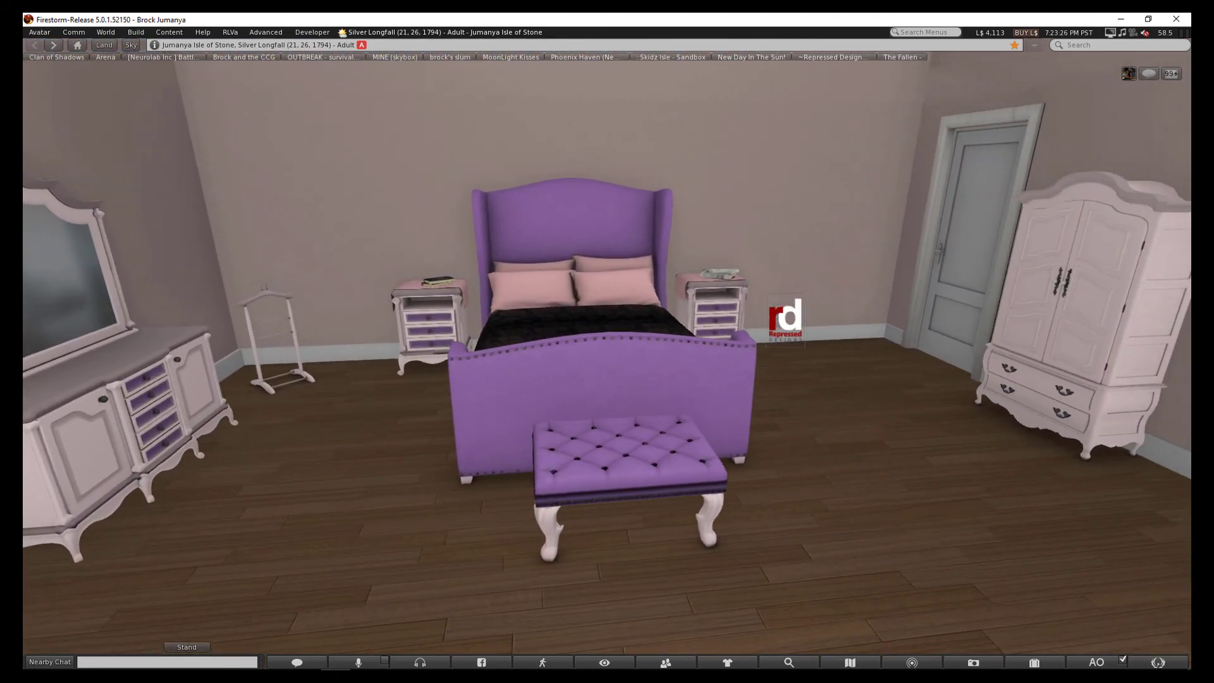
pyautogui.scroll(-4, 606, 340)
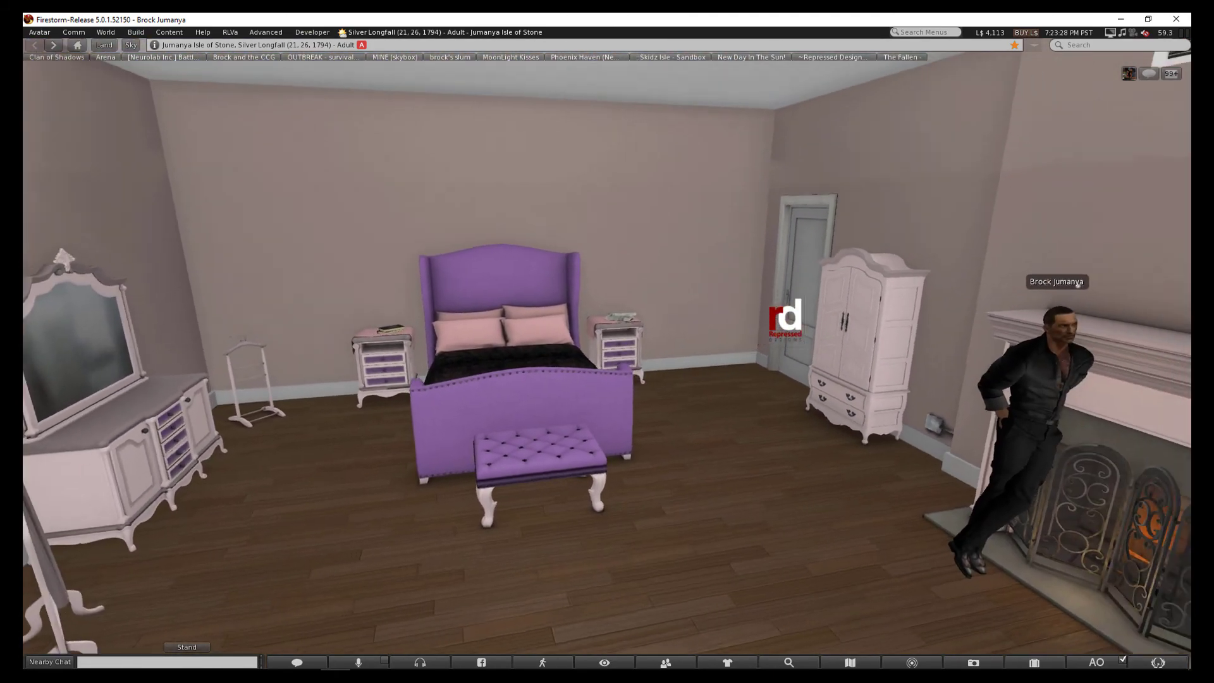
# Recentre on the avatar, expand the rd HUD, and browse its Colorize options
pyautogui.moveTo(607, 358); pyautogui.dragTo(664, 351)
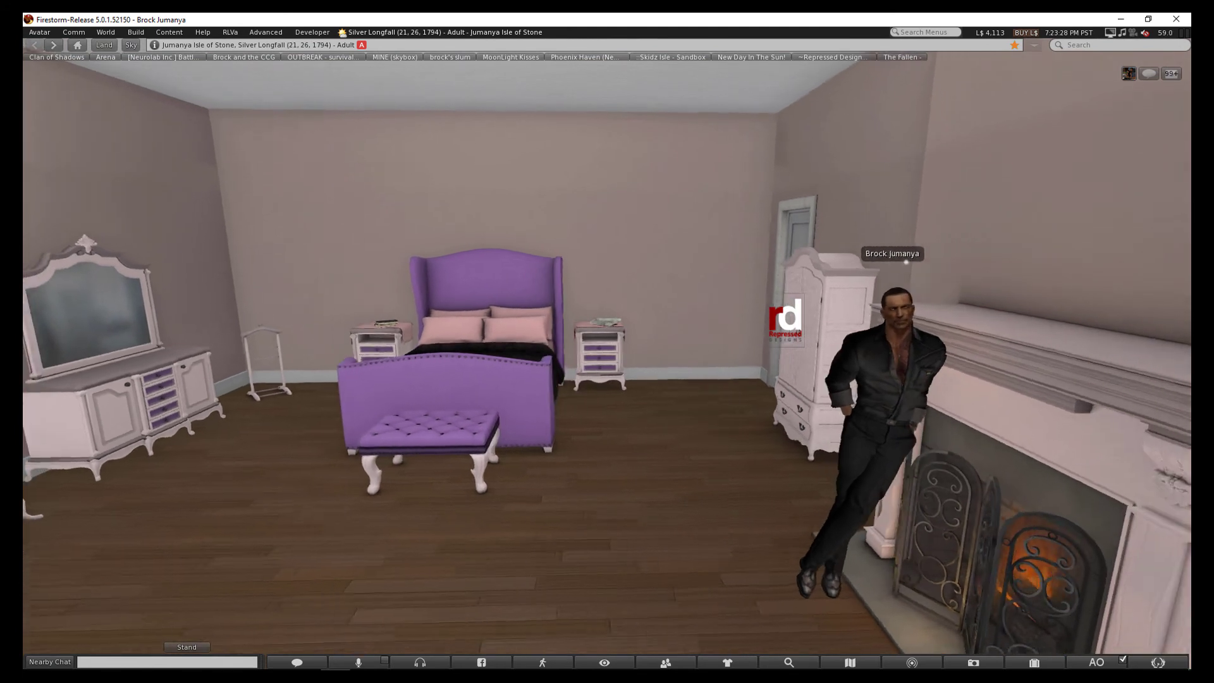
pyautogui.click(800, 316)
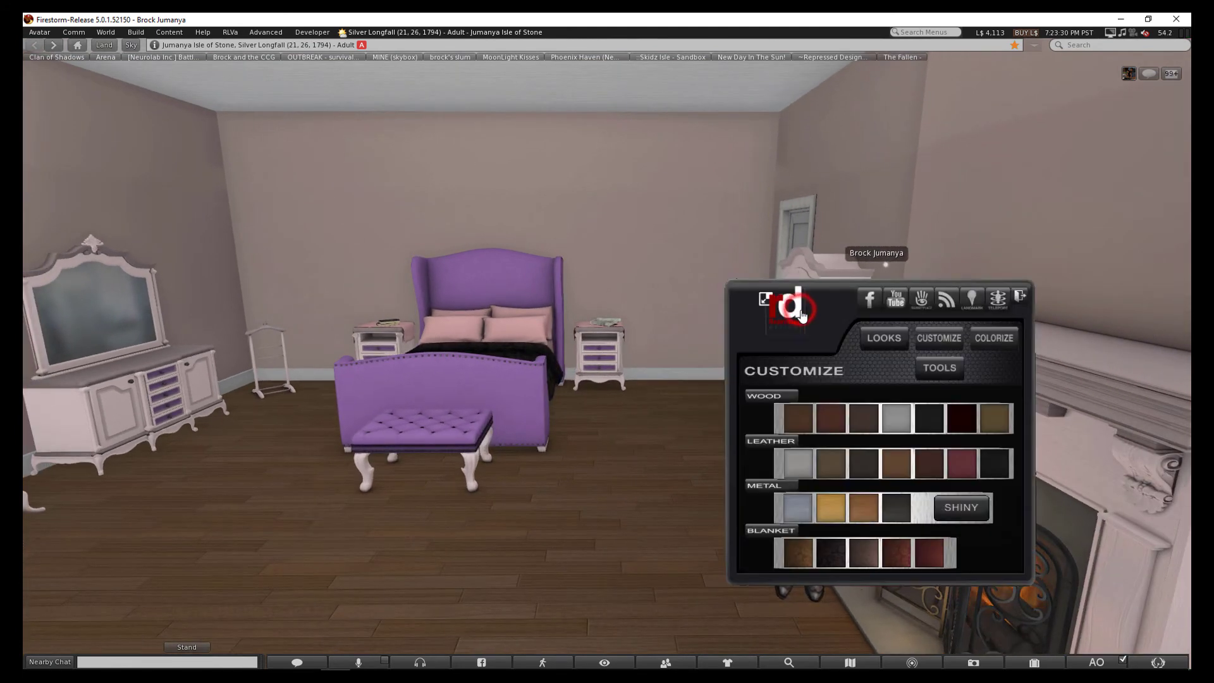
pyautogui.click(1004, 343)
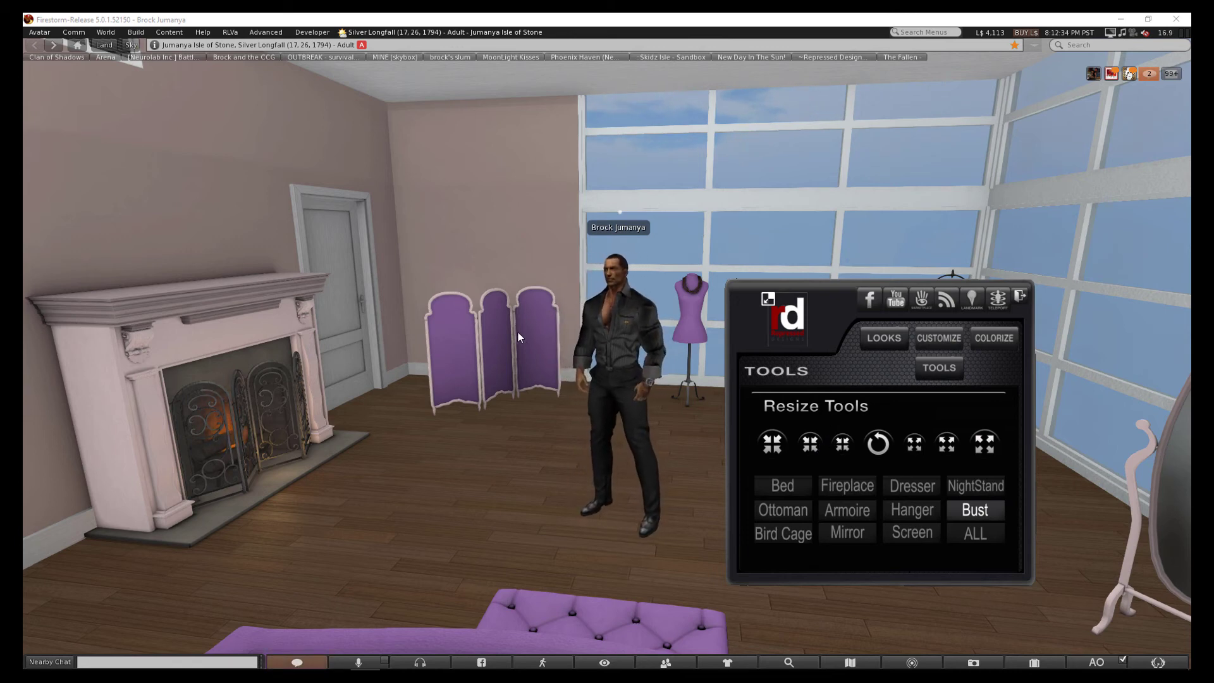
pyautogui.moveTo(616, 317); pyautogui.dragTo(718, 313)
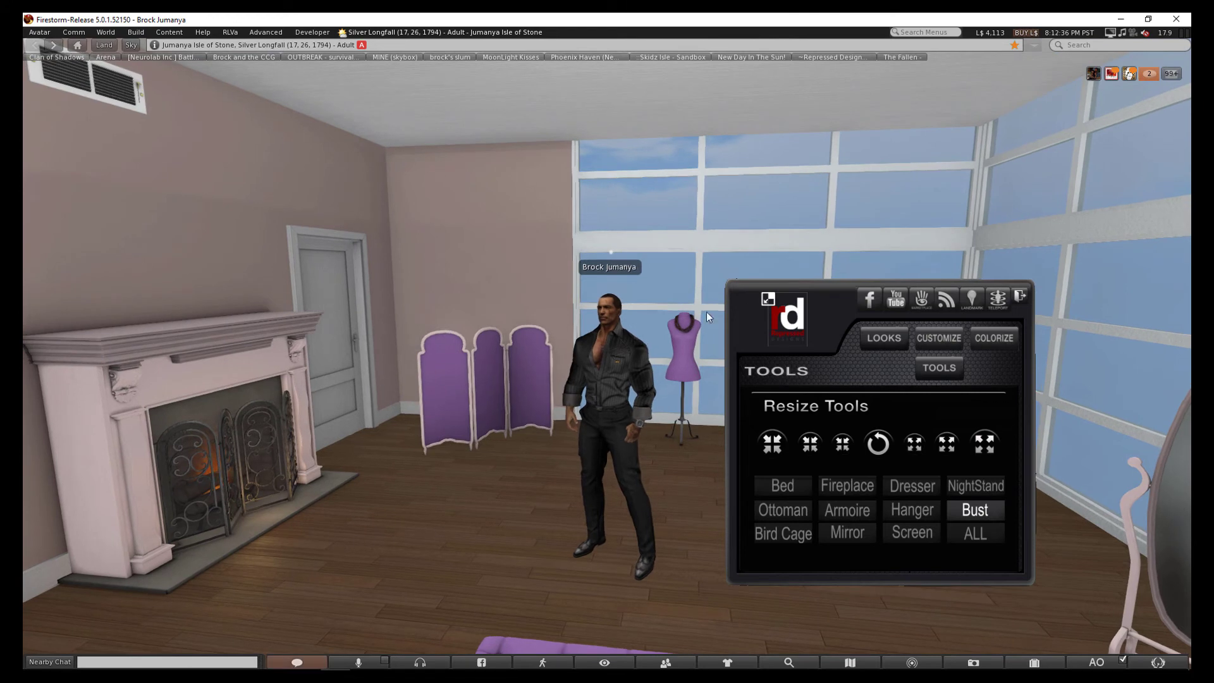
pyautogui.click(767, 300)
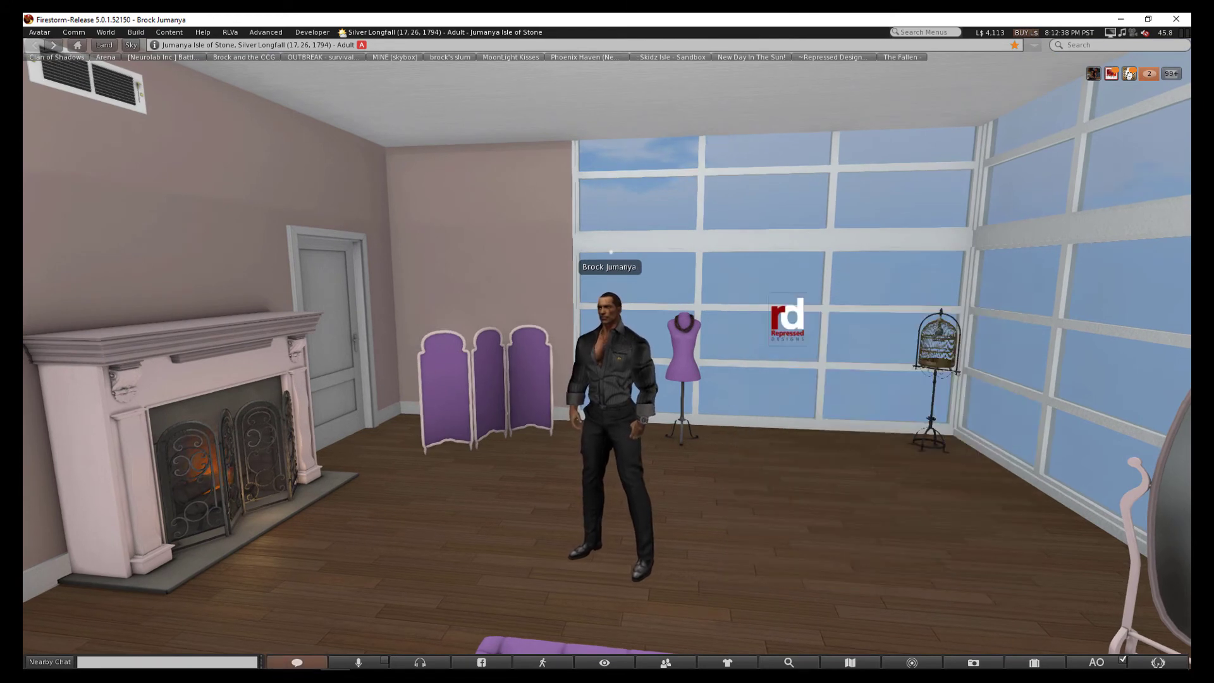
pyautogui.scroll(-2, 607, 342)
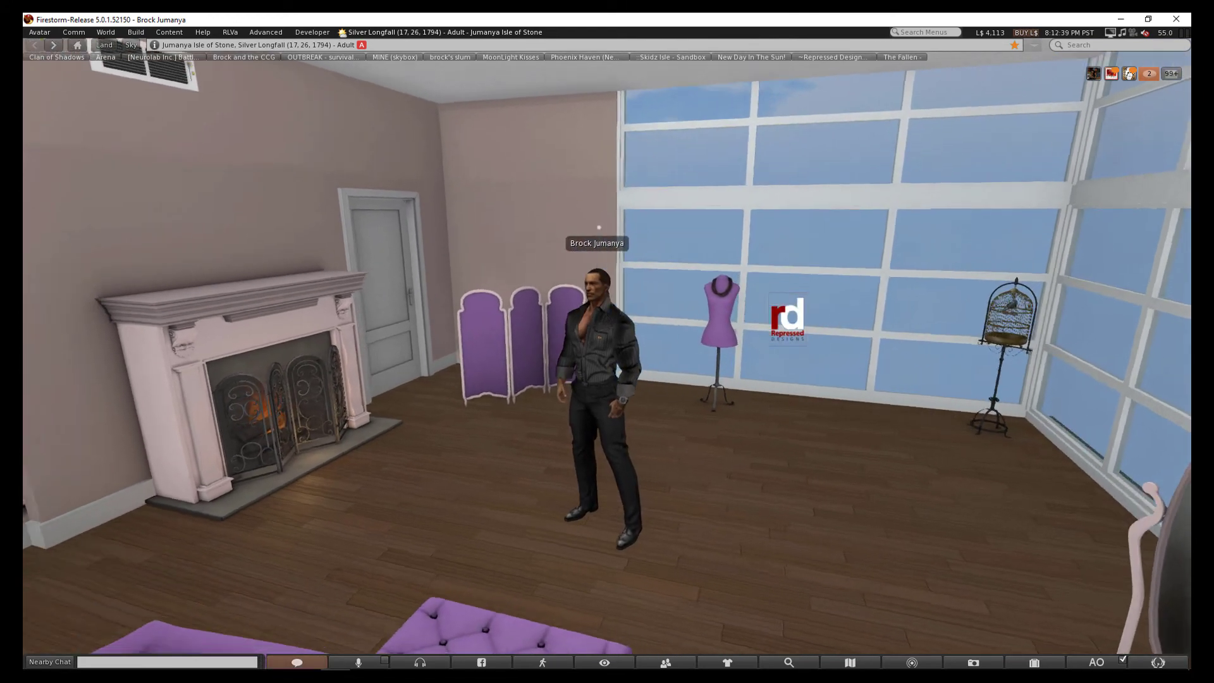
pyautogui.press('Left')
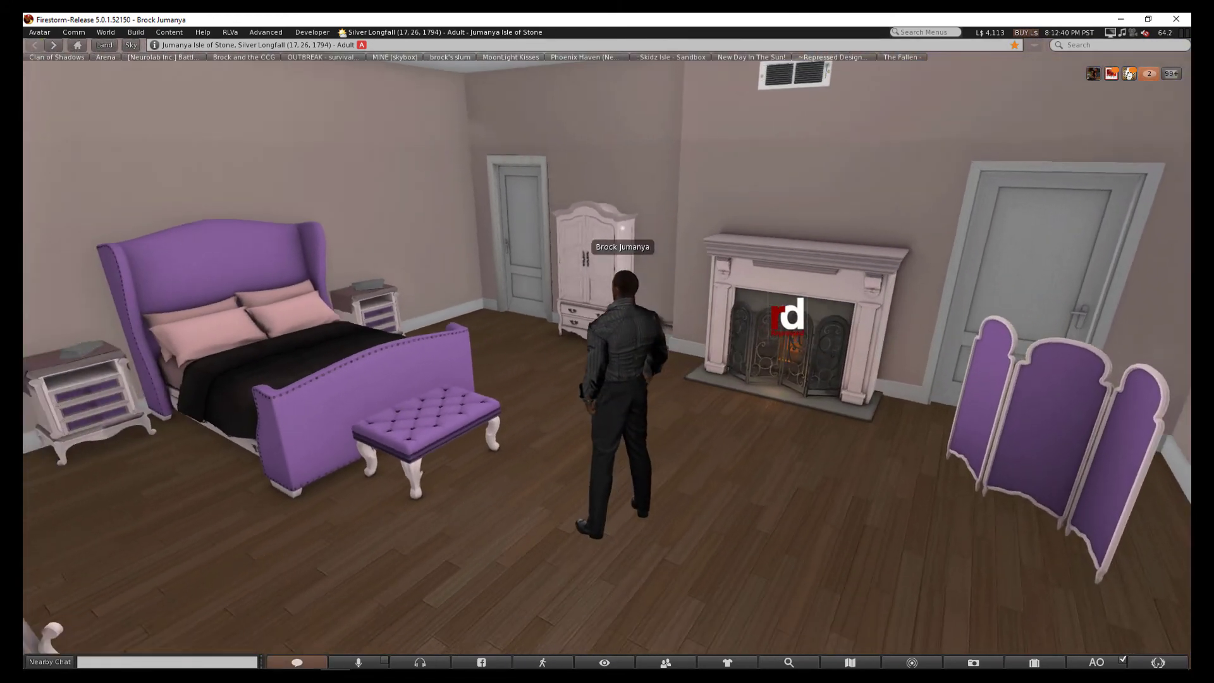
pyautogui.scroll(2, 607, 342)
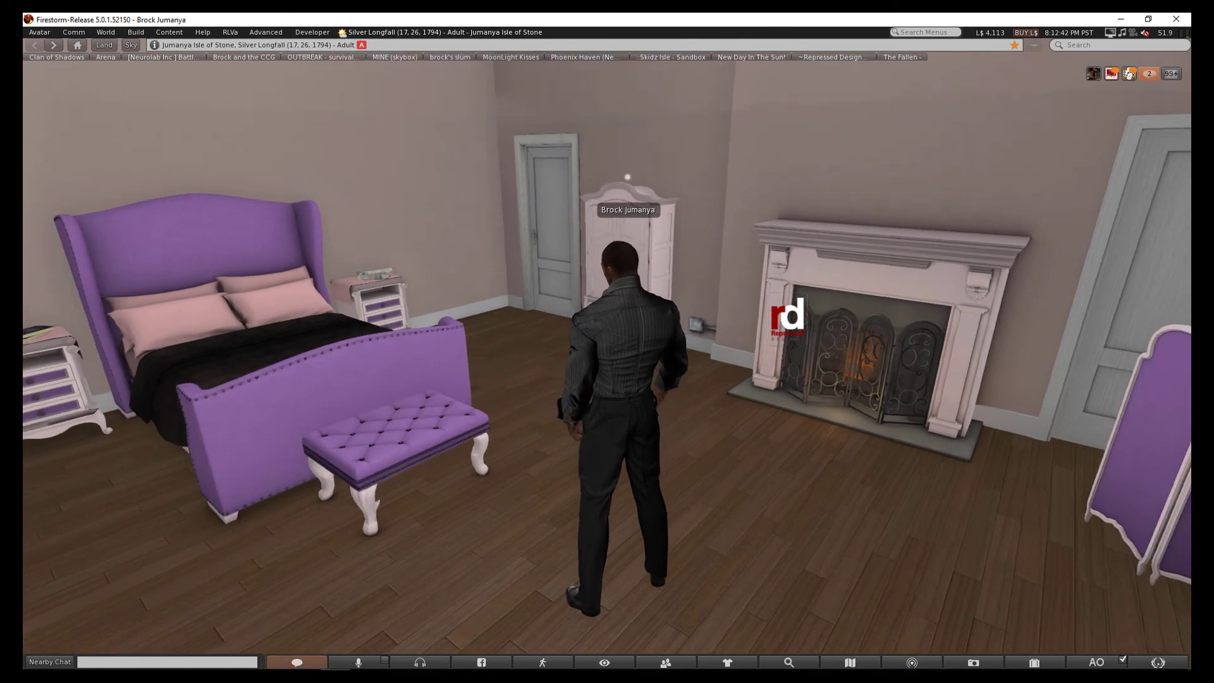
pyautogui.press('Left')
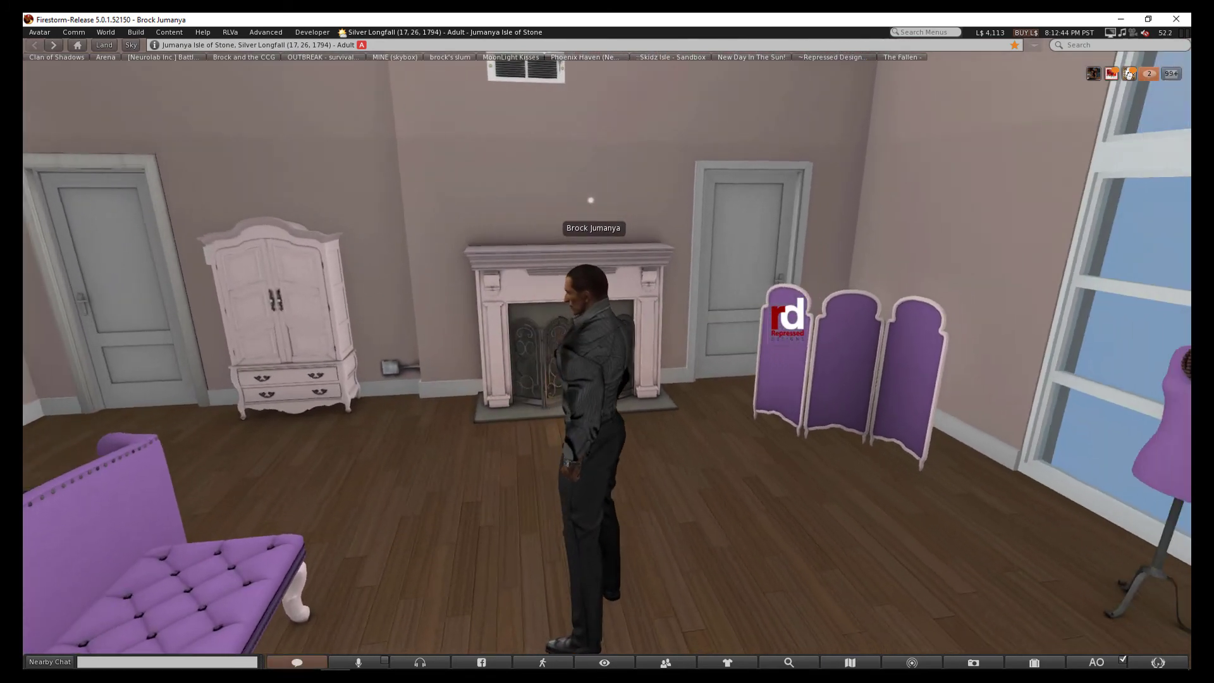
pyautogui.press('Left')
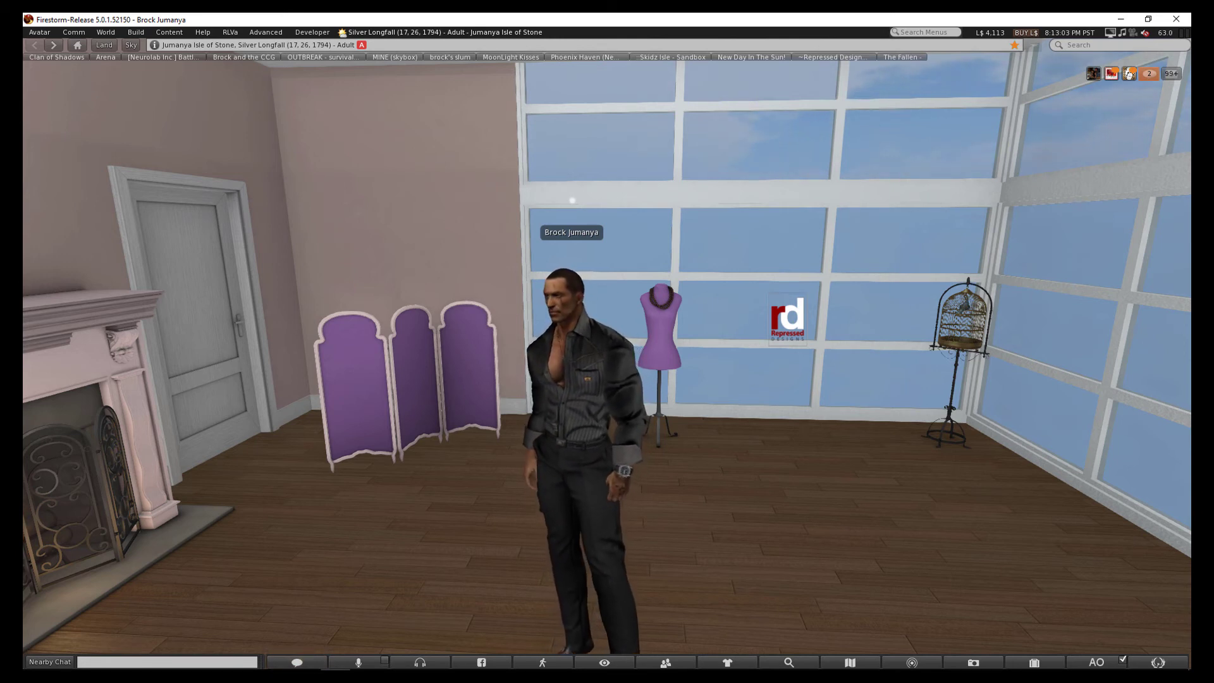
pyautogui.click(797, 318)
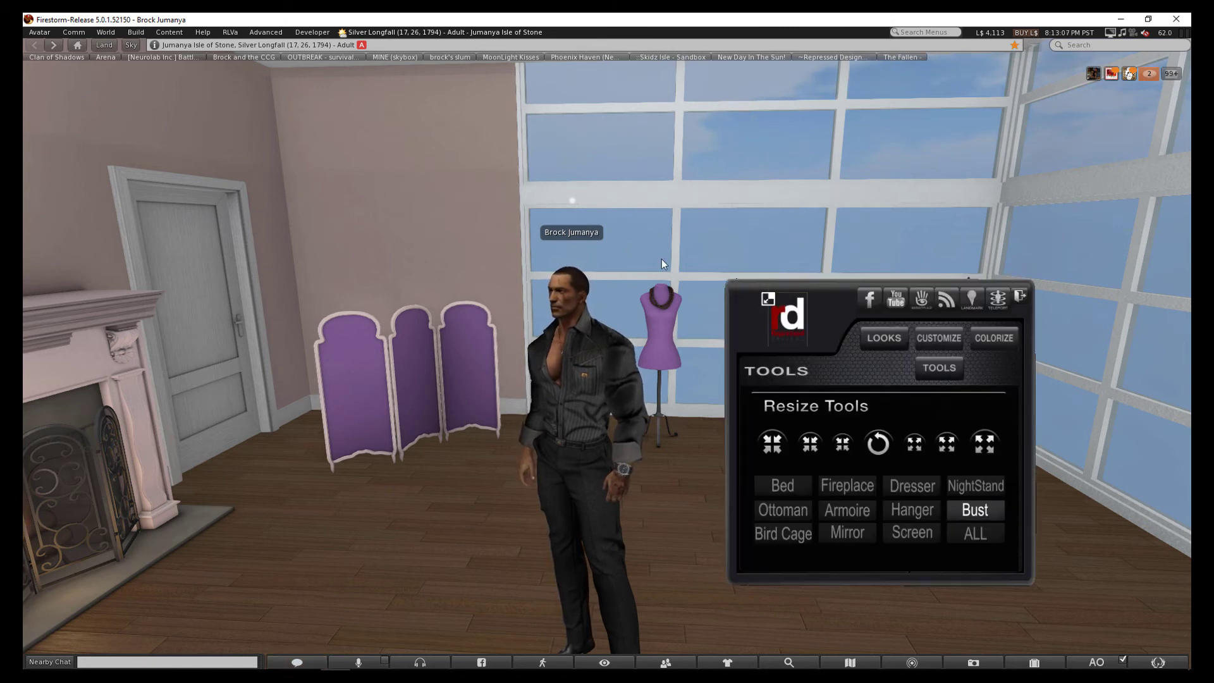
# Apply a dark Looks preset with a grey bed and brass screen, then collapse the HUD
pyautogui.click(880, 342)
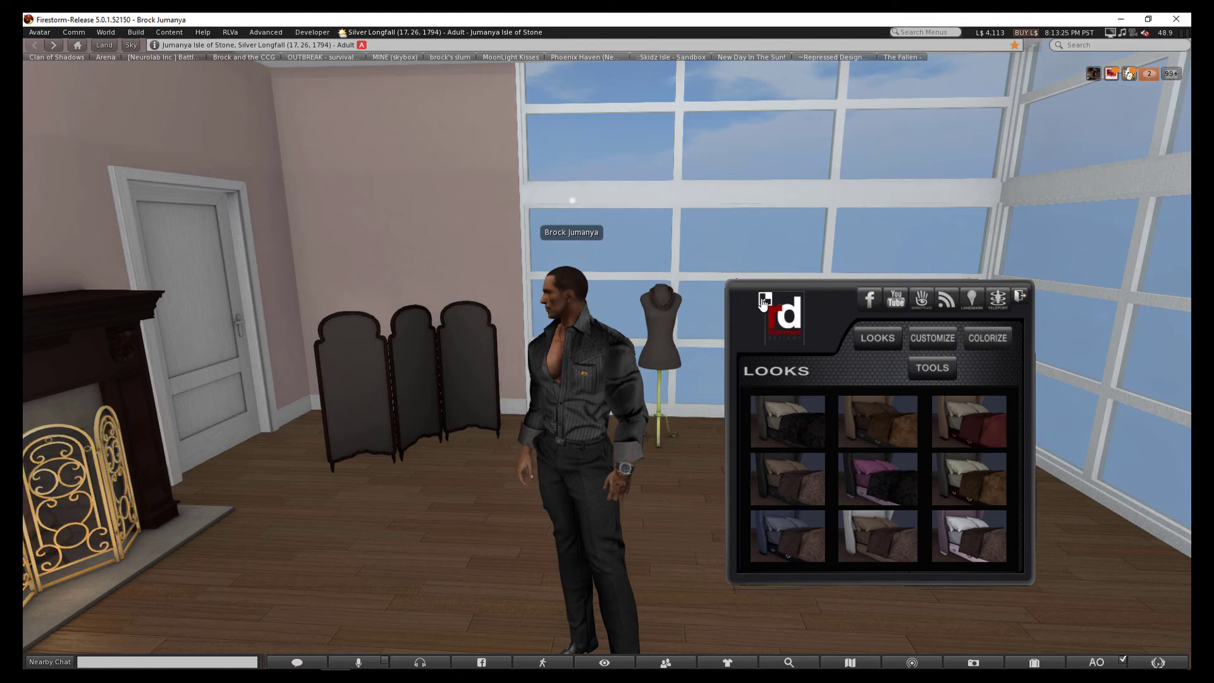
pyautogui.click(765, 304)
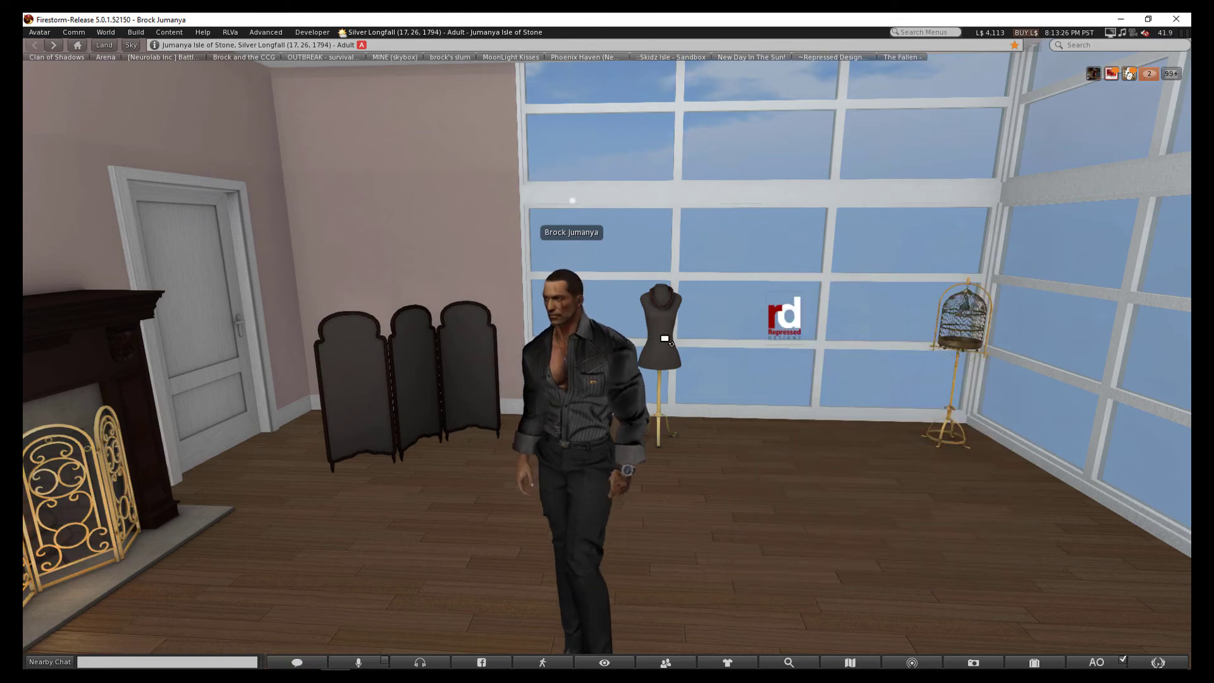
pyautogui.moveTo(648, 335); pyautogui.dragTo(380, 336)
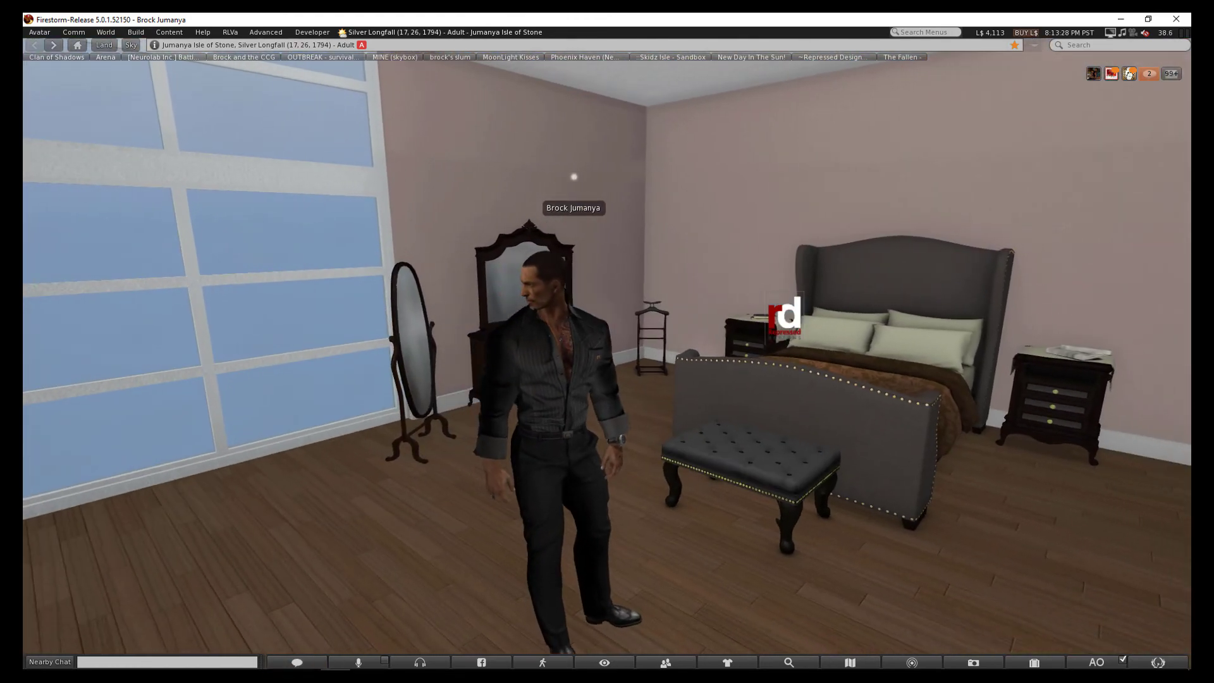
pyautogui.moveTo(665, 332); pyautogui.dragTo(379, 333)
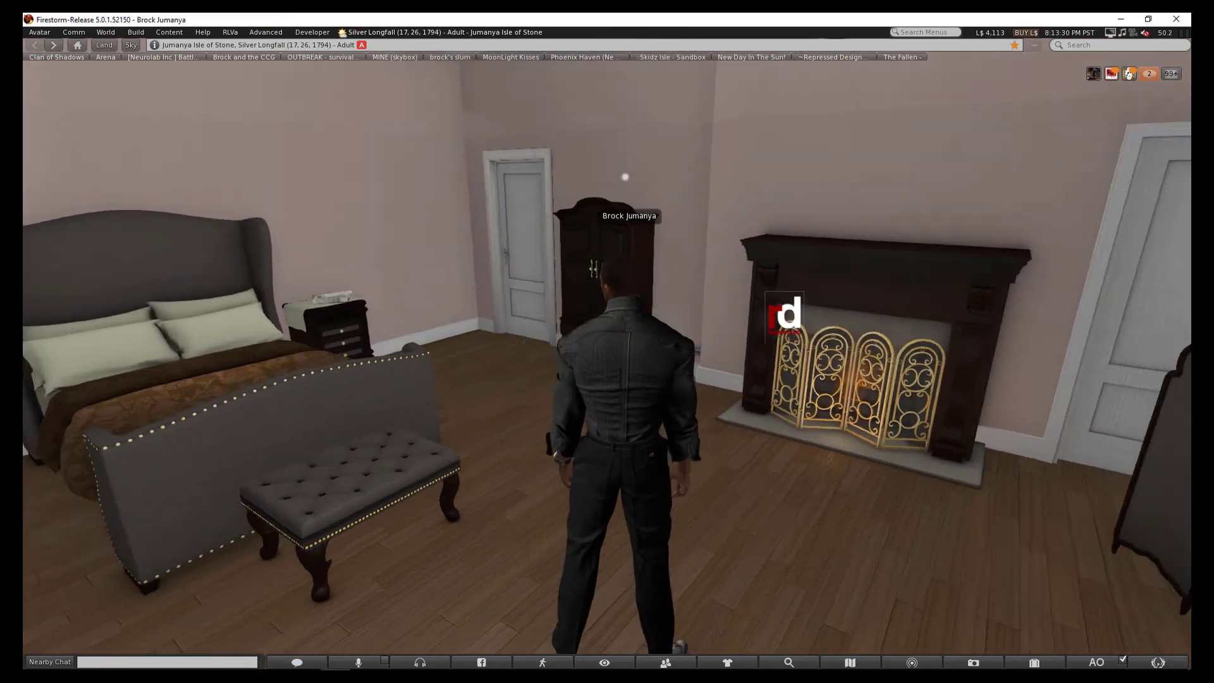
pyautogui.moveTo(758, 332); pyautogui.dragTo(570, 313)
pyautogui.press('Up')
pyautogui.press('Up')
pyautogui.press('Up')
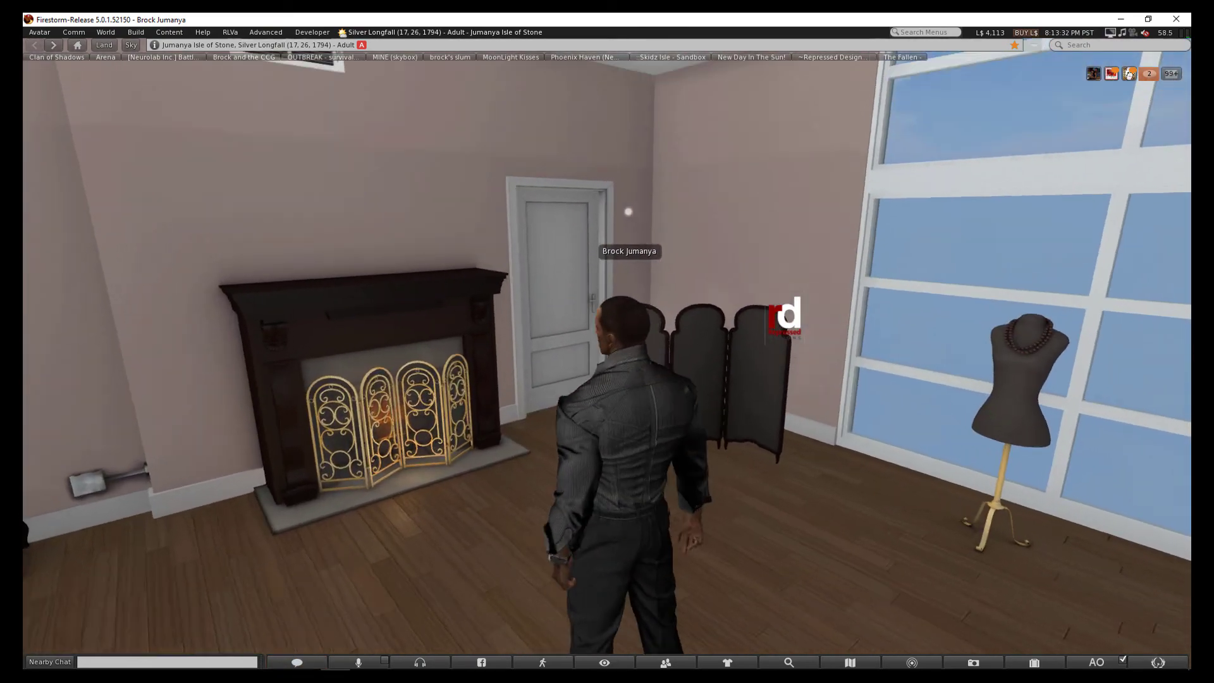
pyautogui.press('Up')
pyautogui.press('Up')
pyautogui.press('Up')
pyautogui.press('Up')
pyautogui.press('Up')
pyautogui.press('Left')
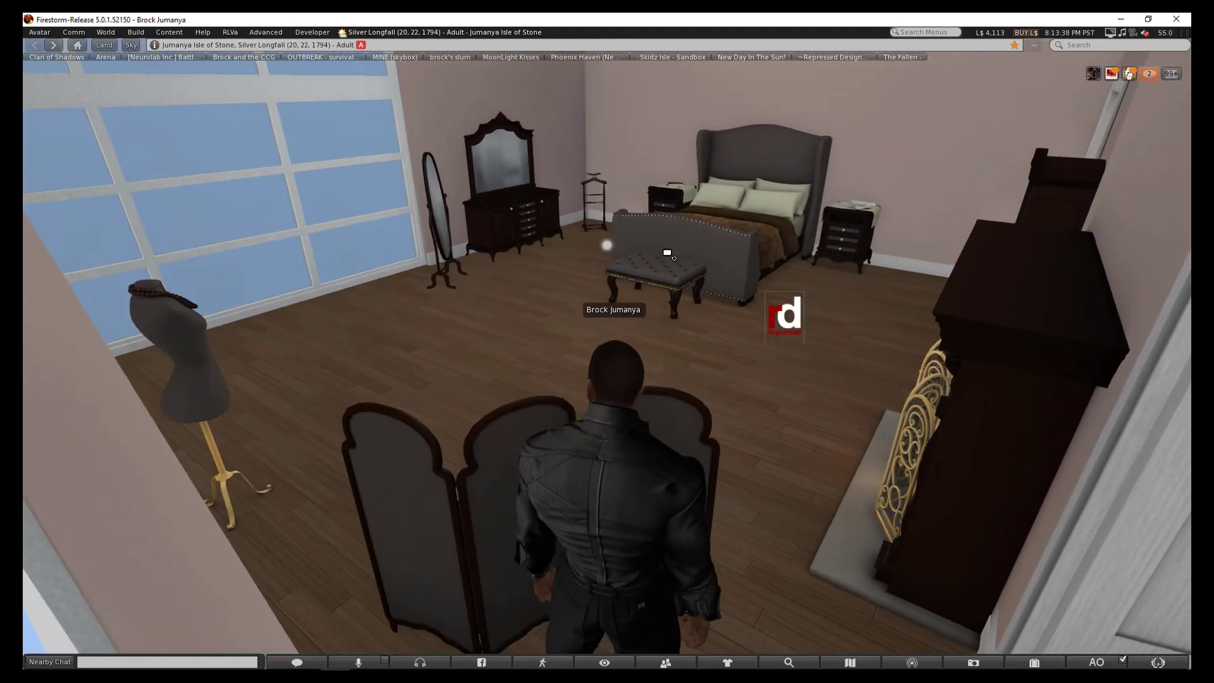
pyautogui.press('Left')
pyautogui.press('Left')
pyautogui.press('Left')
pyautogui.press('Left')
pyautogui.press('Left')
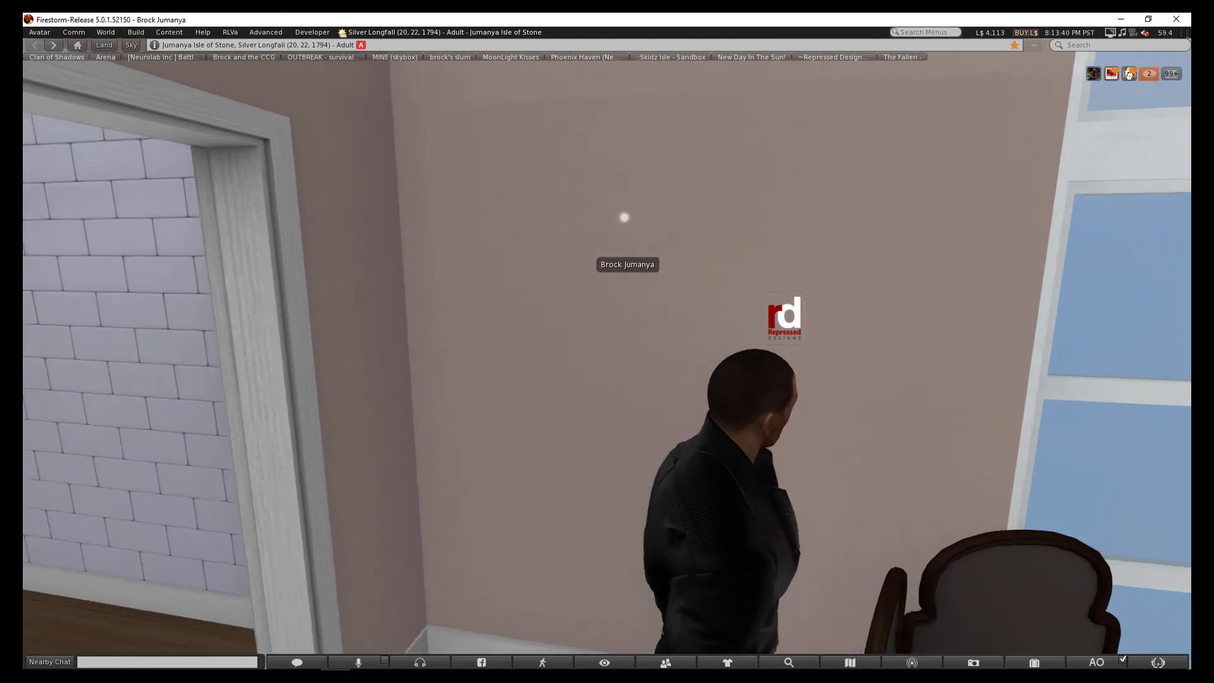
pyautogui.press('Left')
pyautogui.press('Left')
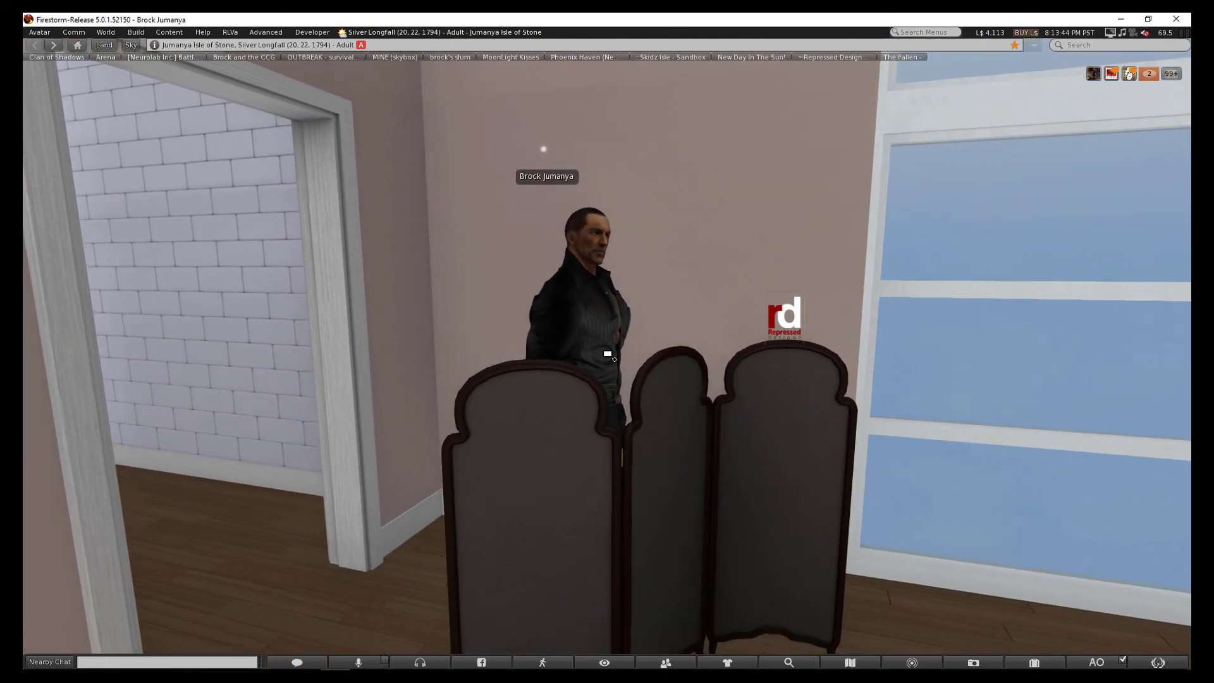
pyautogui.scroll(-3, 611, 356)
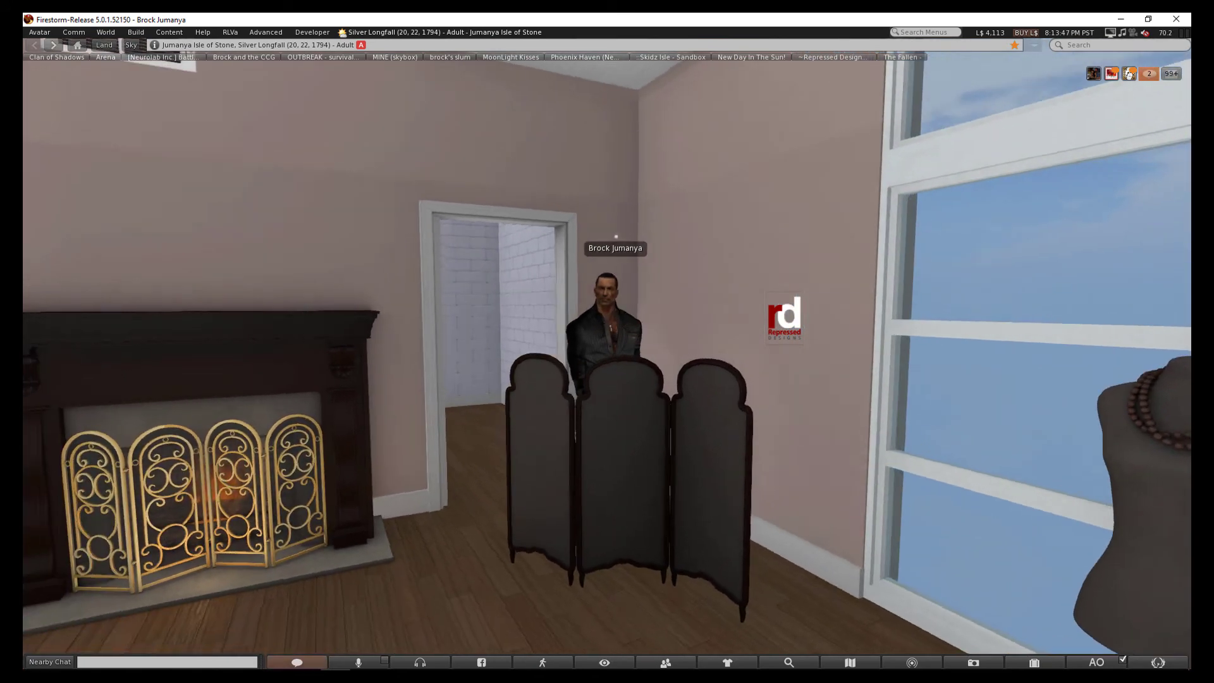
pyautogui.scroll(-2, 607, 356)
pyautogui.scroll(2, 608, 356)
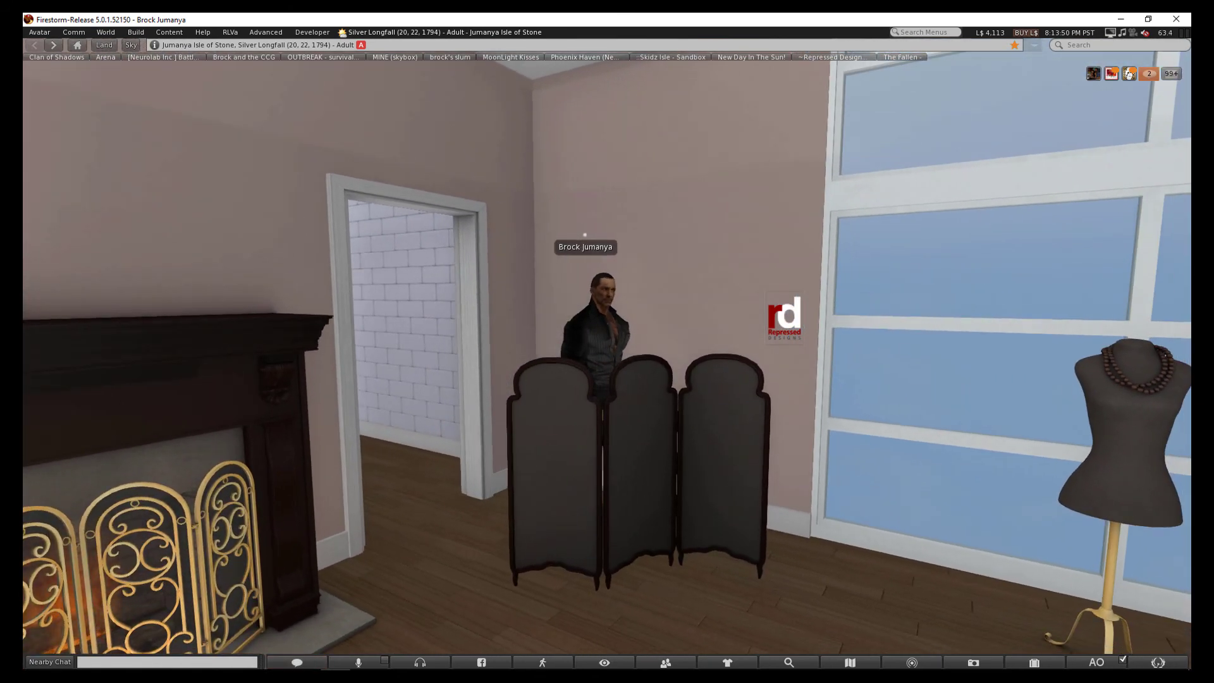
pyautogui.scroll(-1, 613, 359)
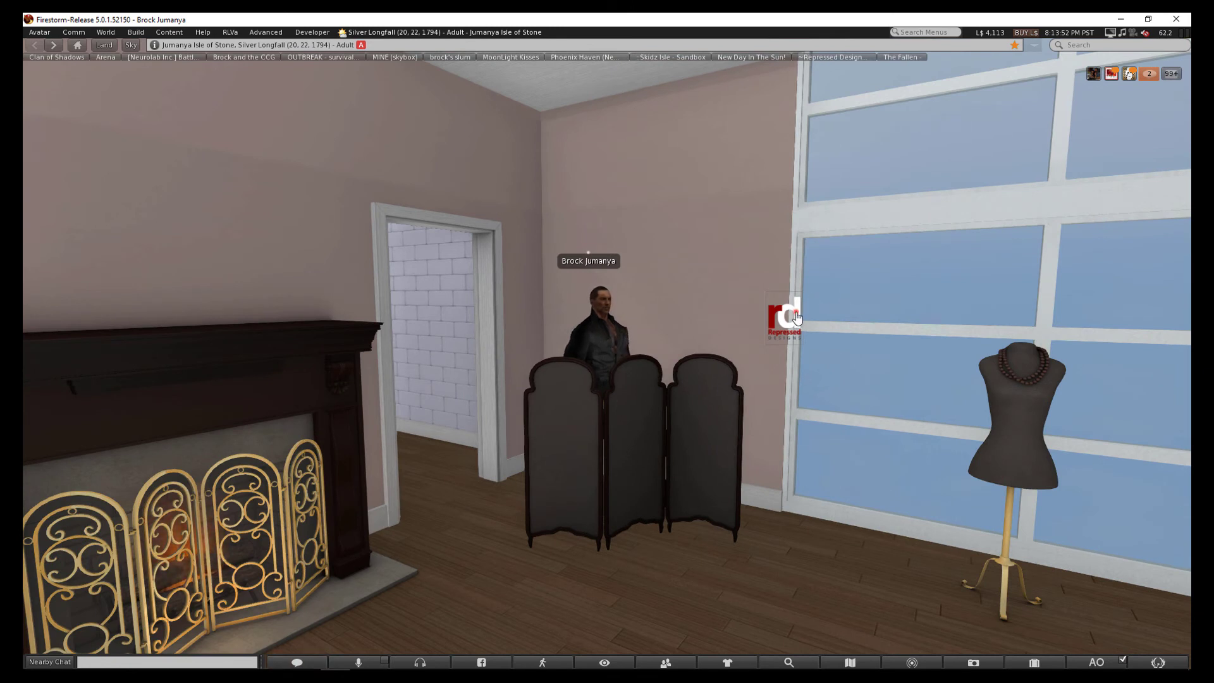
# Select the folding Screen in the Tools resize panel and enlarge it twice
pyautogui.click(795, 317)
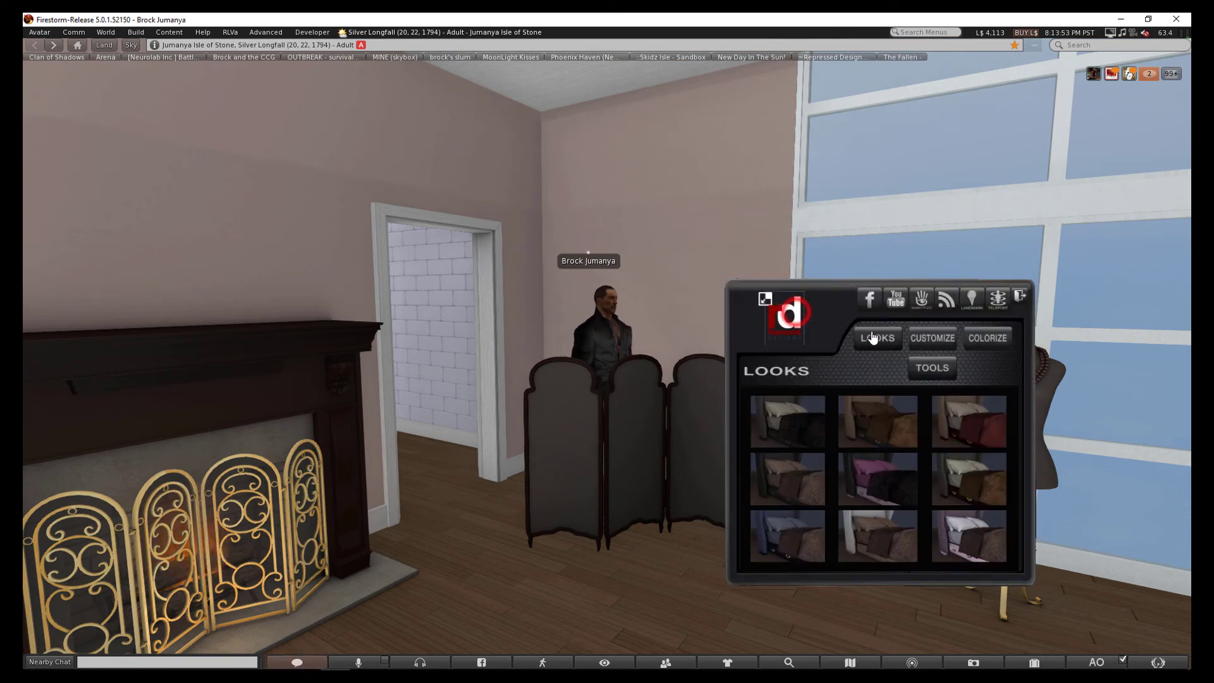
pyautogui.click(928, 371)
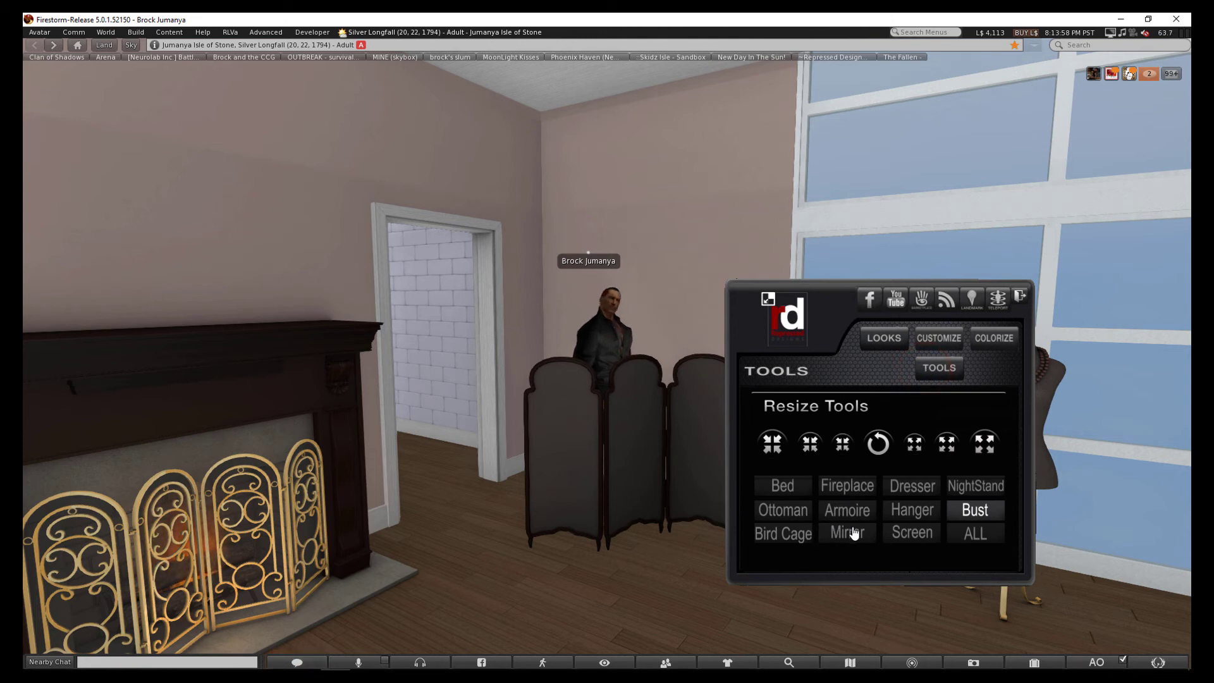
pyautogui.click(911, 535)
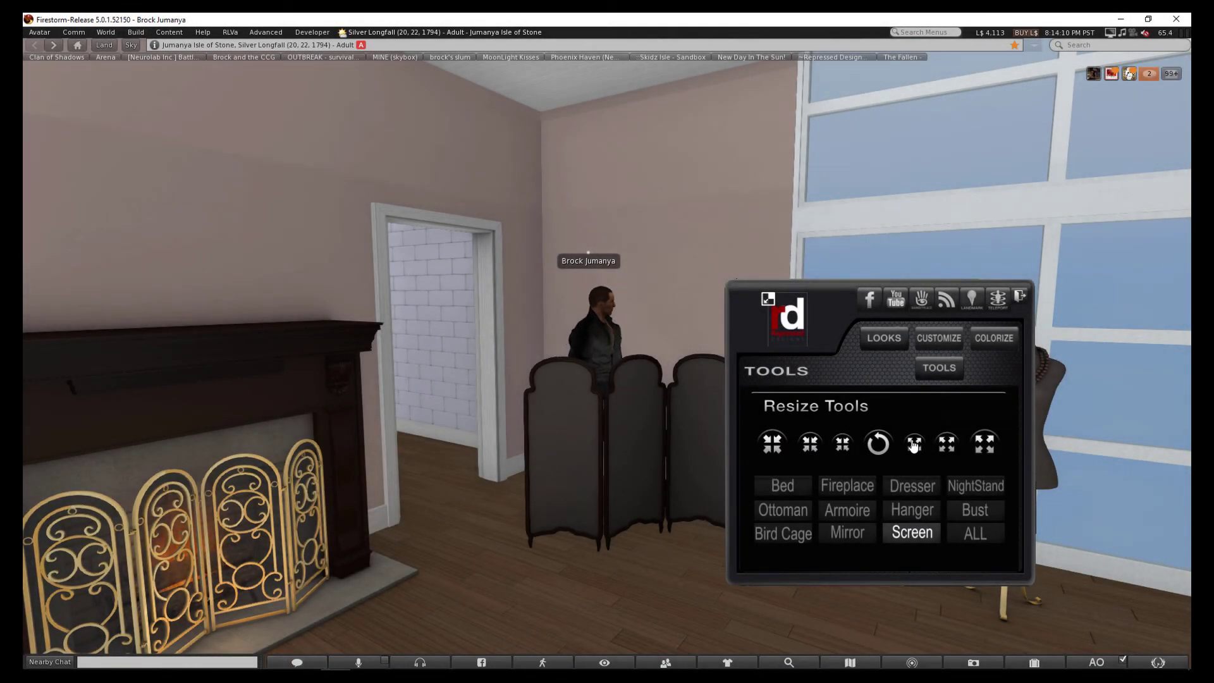
pyautogui.click(949, 449)
pyautogui.scroll(-3, 656, 388)
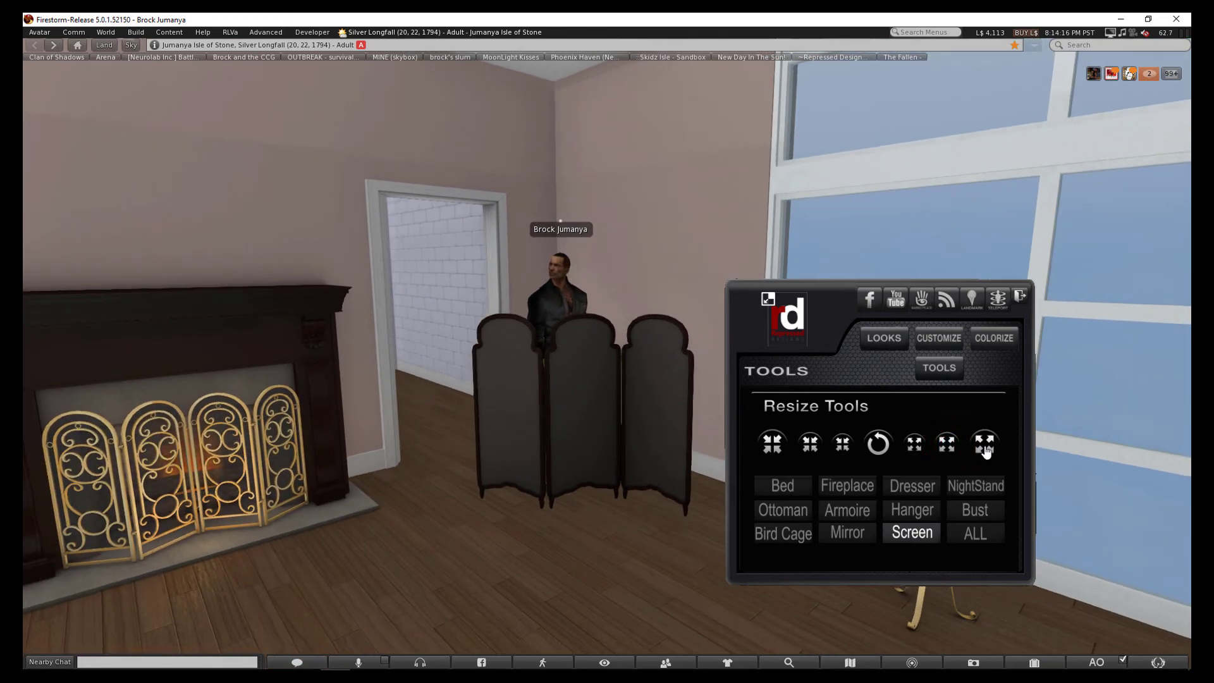
pyautogui.click(985, 446)
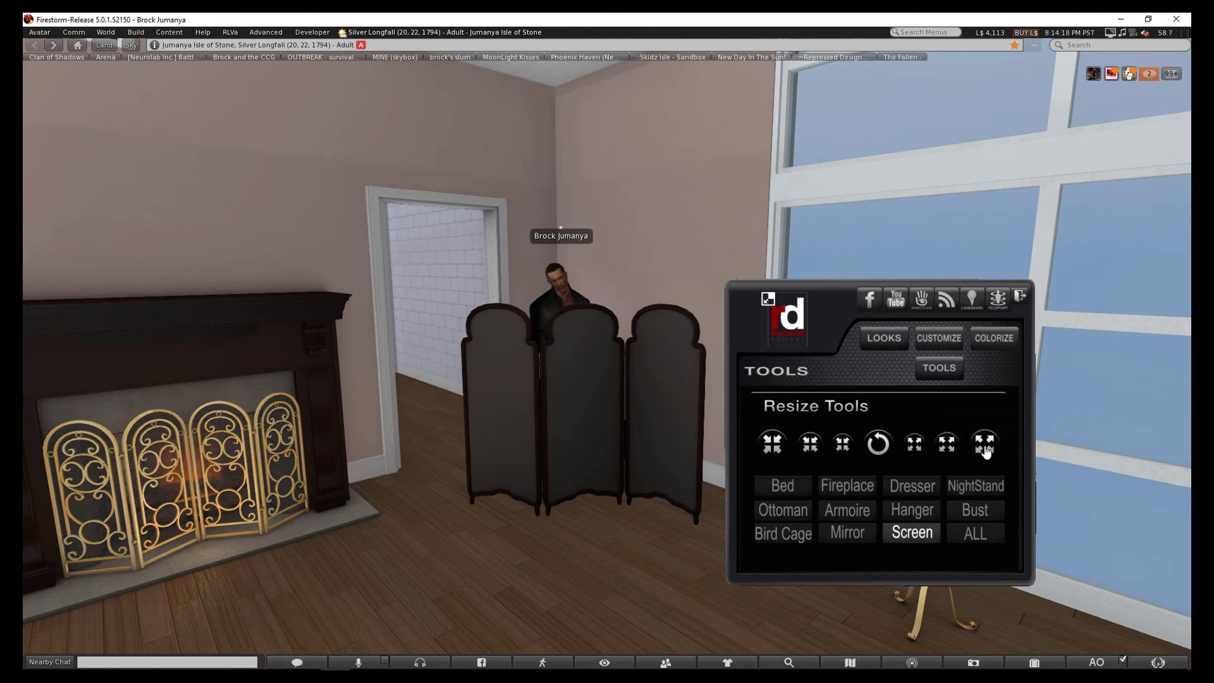
pyautogui.moveTo(590, 342); pyautogui.dragTo(531, 341)
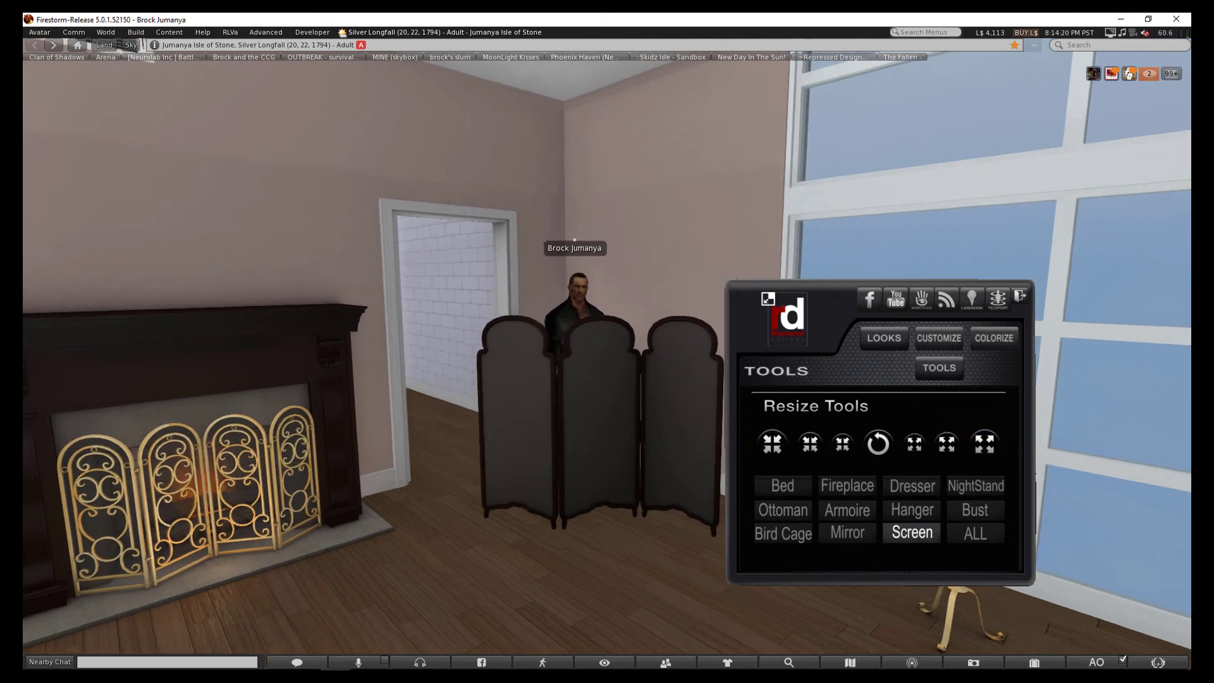
pyautogui.scroll(-3, 379, 342)
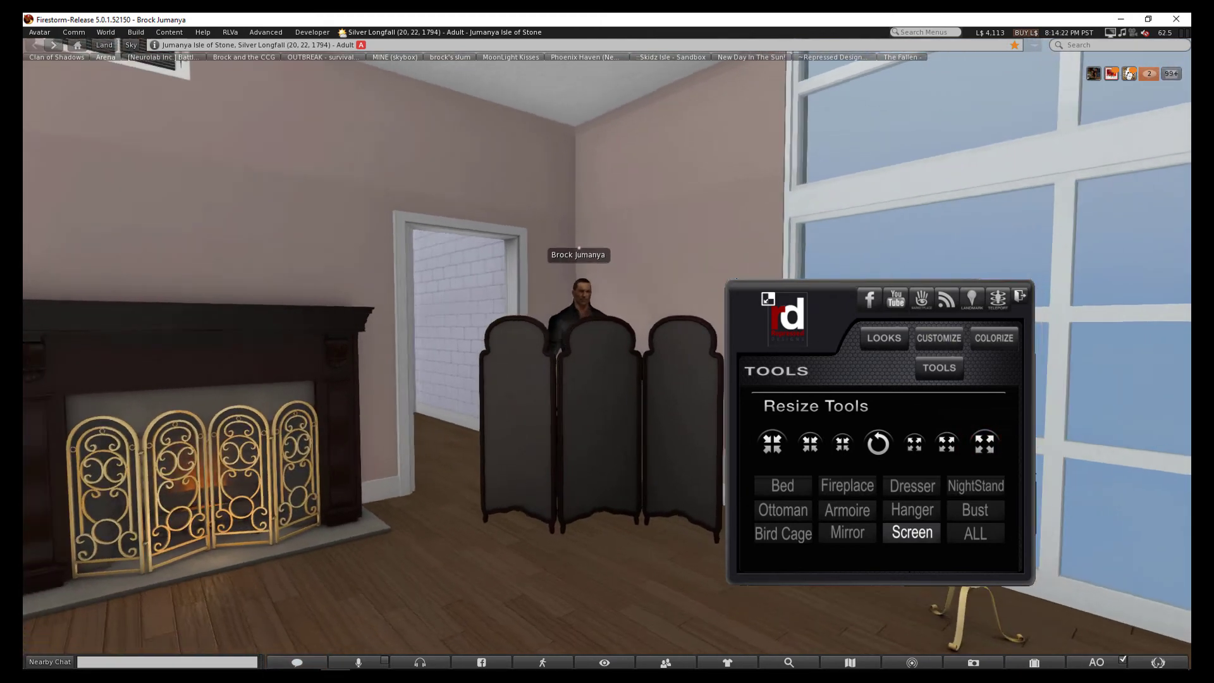
pyautogui.scroll(2, 380, 342)
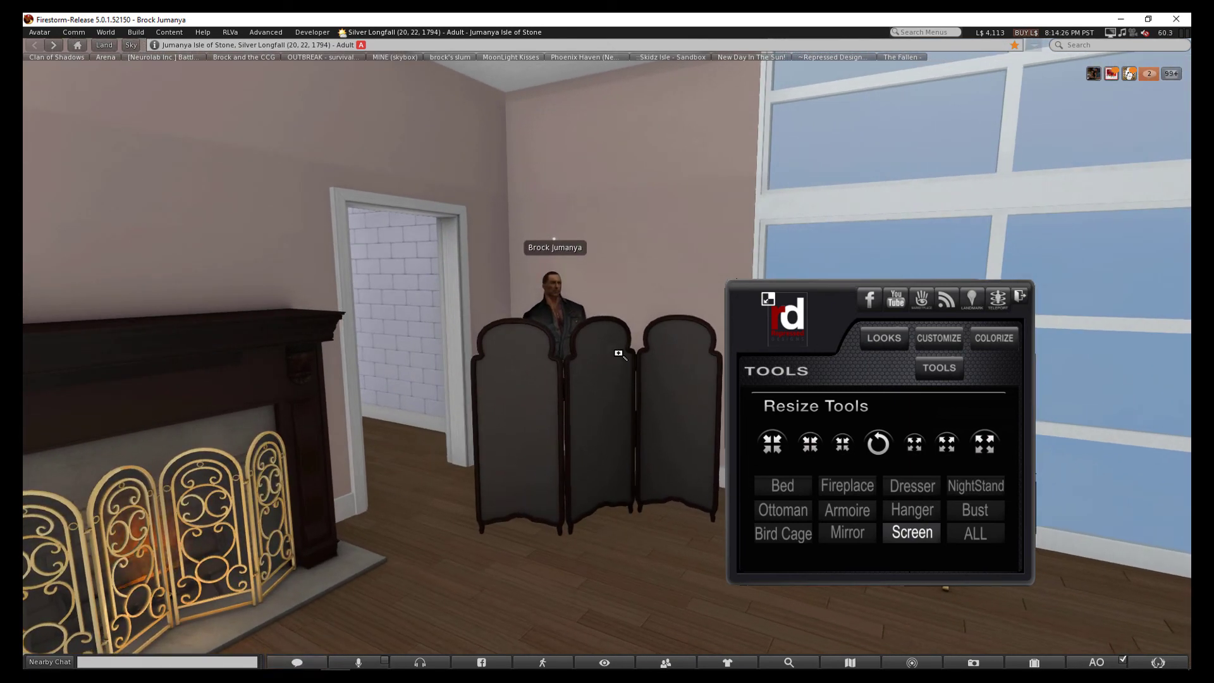
# Collapse the HUD and orbit out to see the door, armoire and whole bed
pyautogui.click(768, 300)
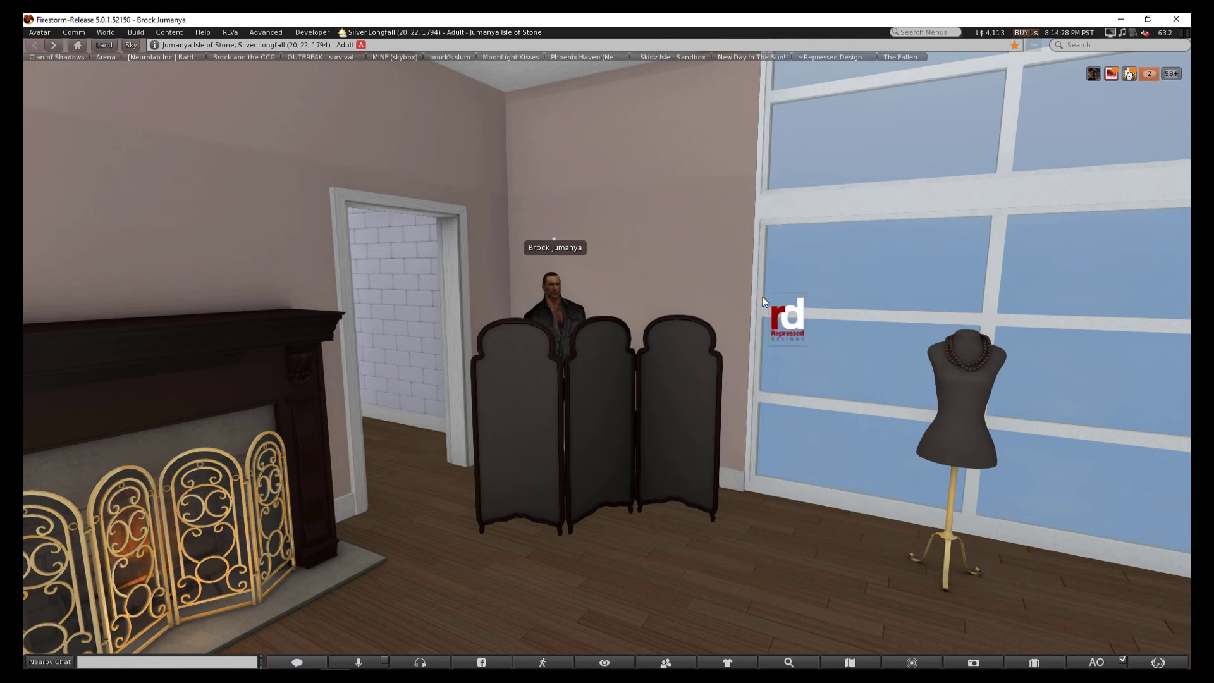
pyautogui.moveTo(140, 458)
pyautogui.mouseDown()
pyautogui.moveTo(511, 335)
pyautogui.moveTo(462, 376)
pyautogui.mouseUp()
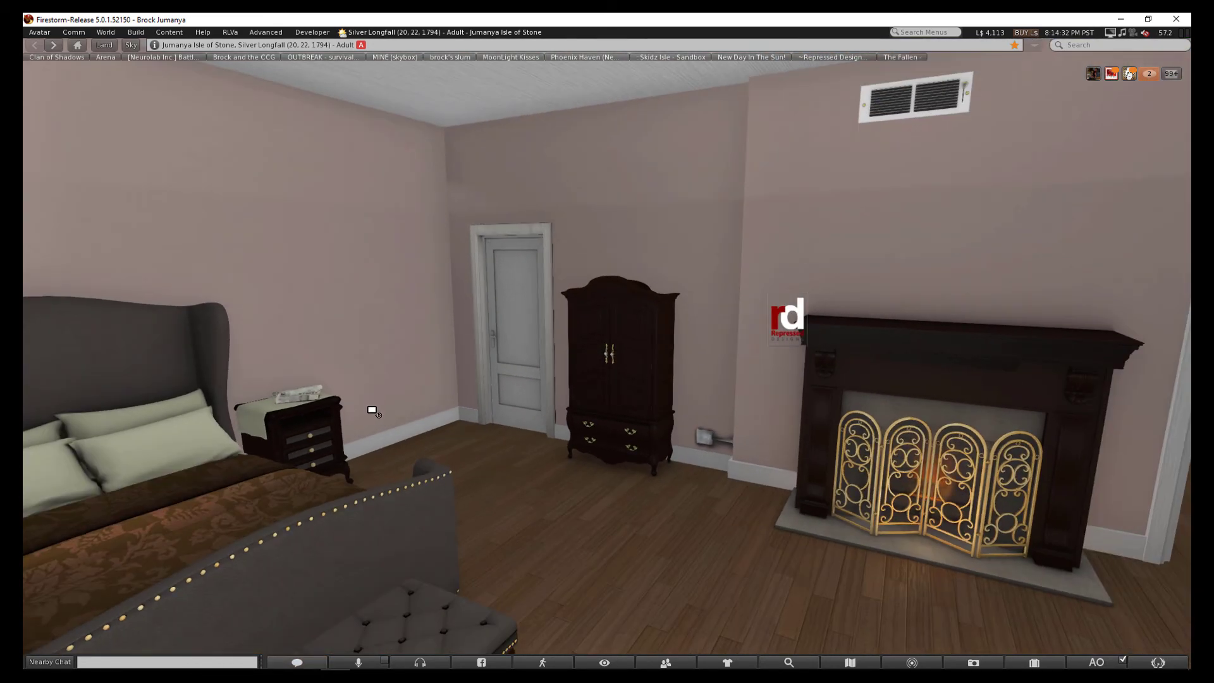
pyautogui.moveTo(365, 391)
pyautogui.mouseDown()
pyautogui.moveTo(627, 338)
pyautogui.moveTo(721, 342)
pyautogui.mouseUp()
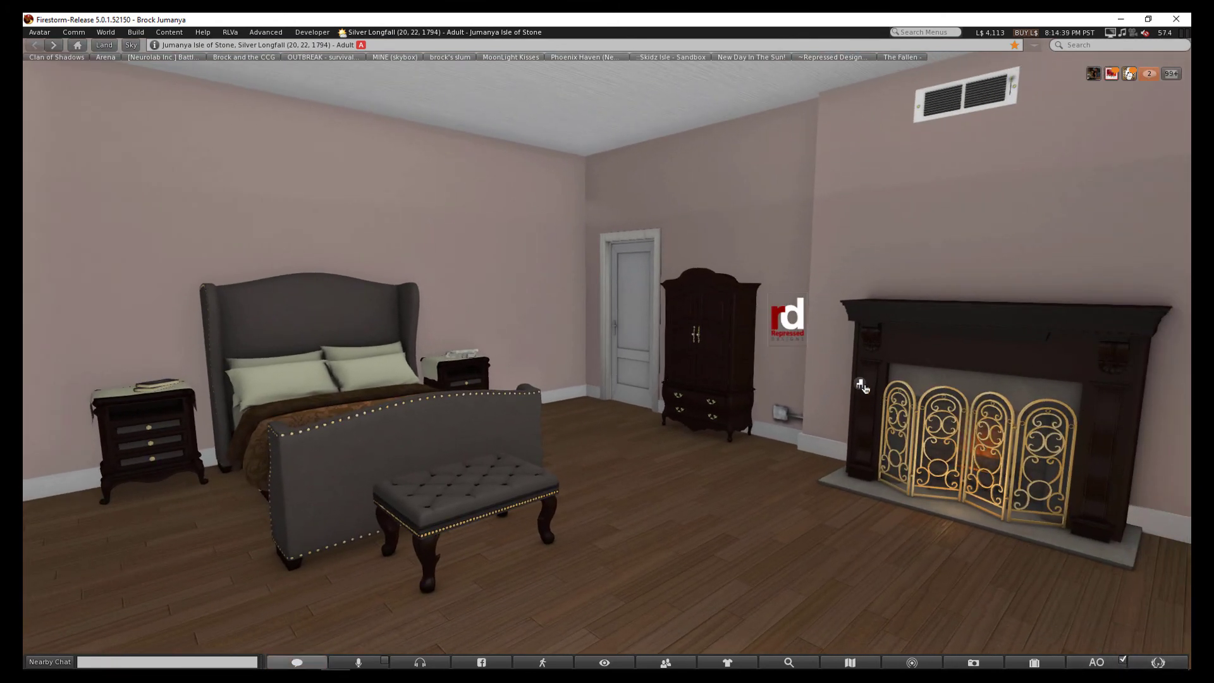
# Target ALL pieces in the resize tools and enlarge them in three steps
pyautogui.click(797, 313)
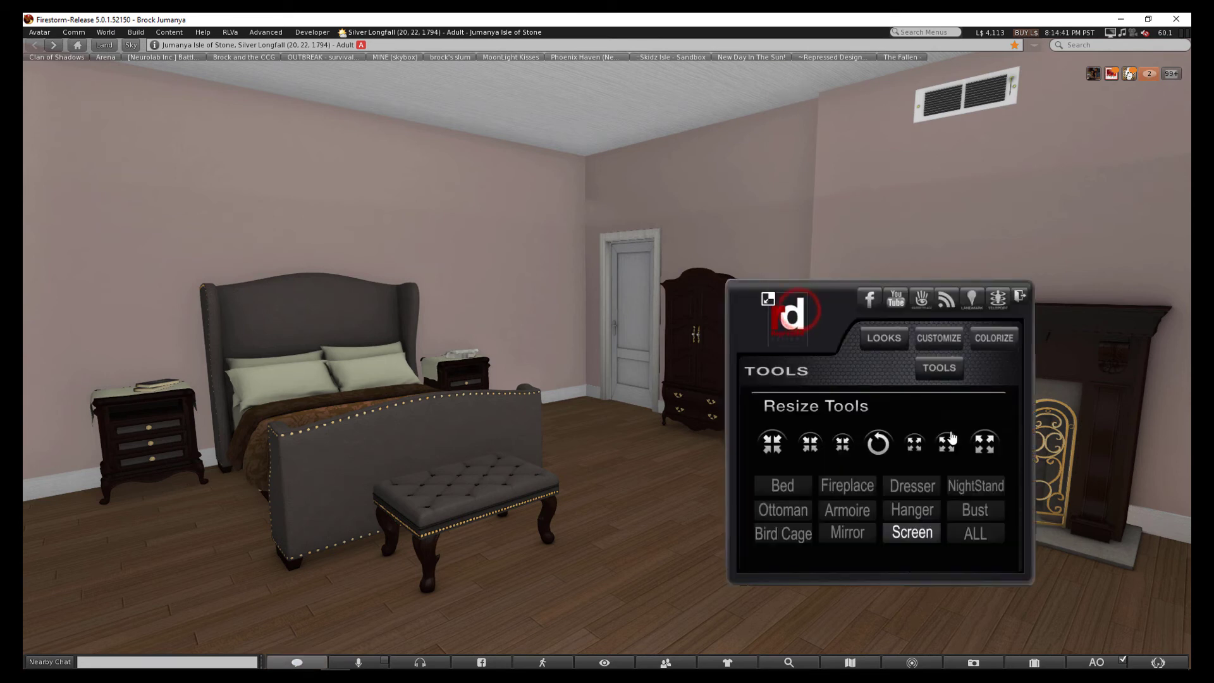
pyautogui.click(974, 534)
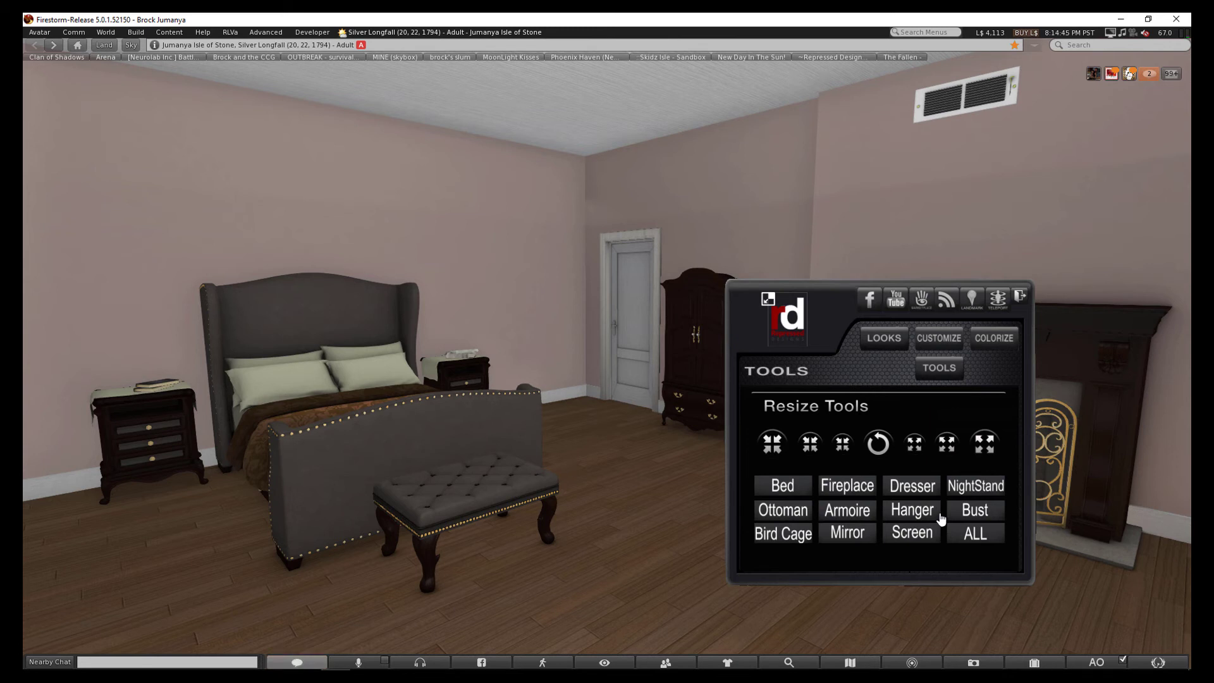
pyautogui.click(917, 442)
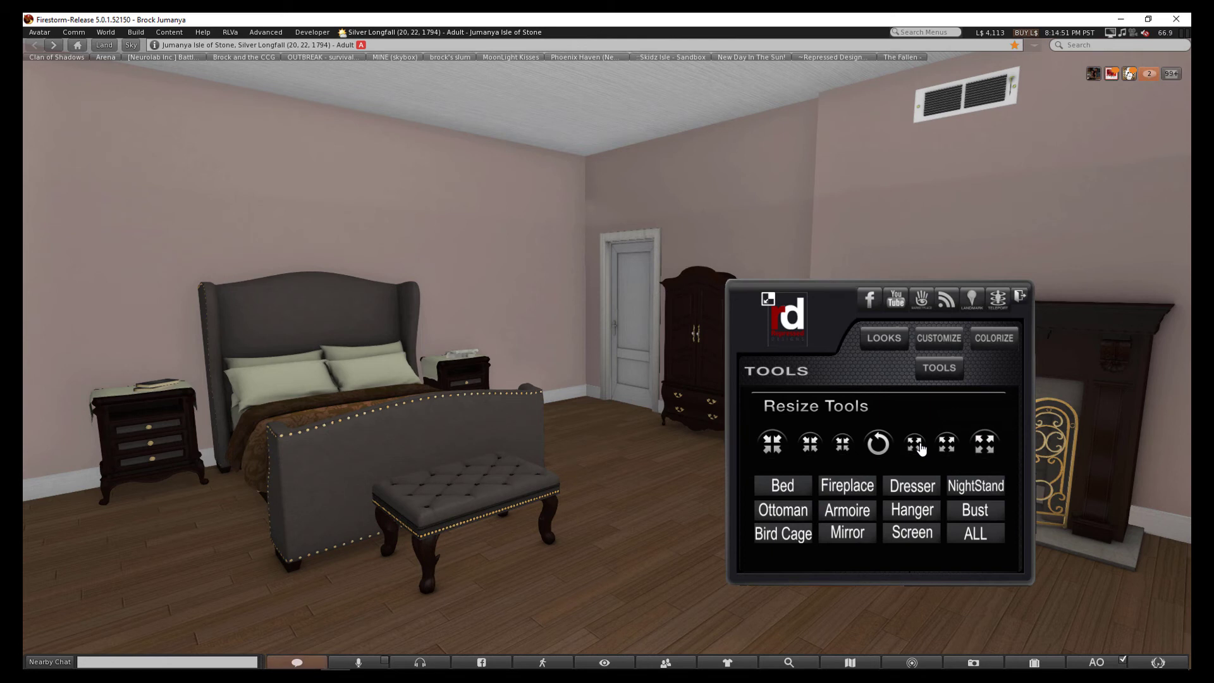
pyautogui.click(947, 446)
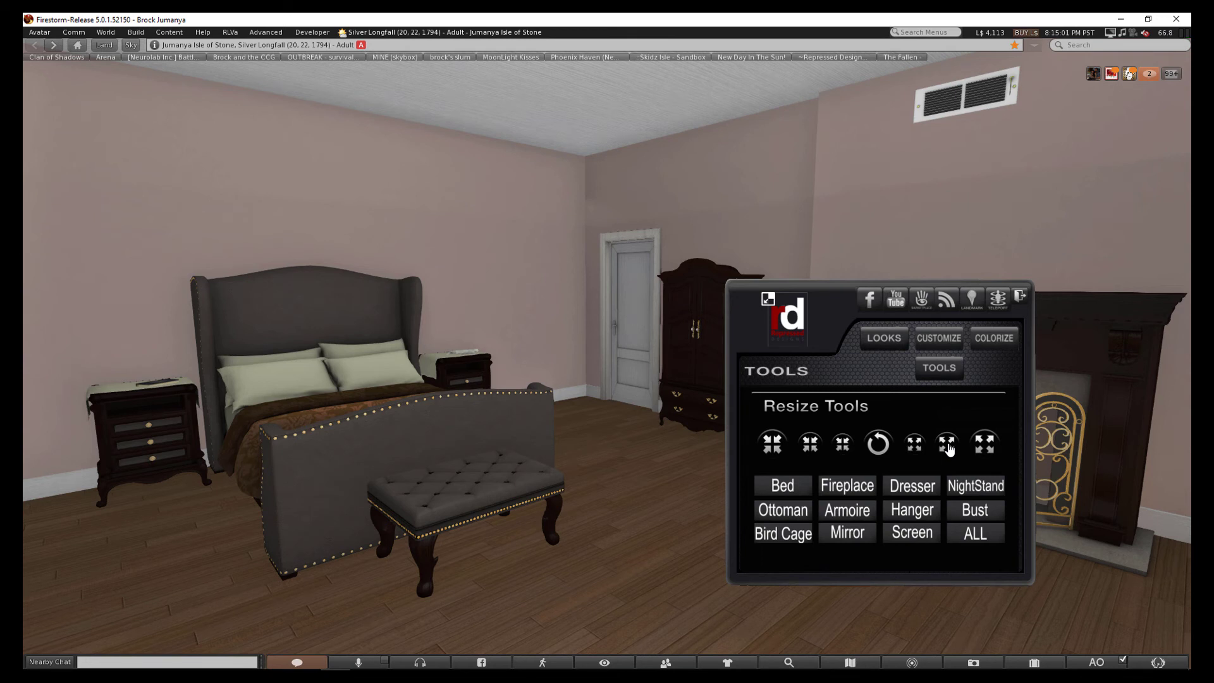
pyautogui.click(986, 443)
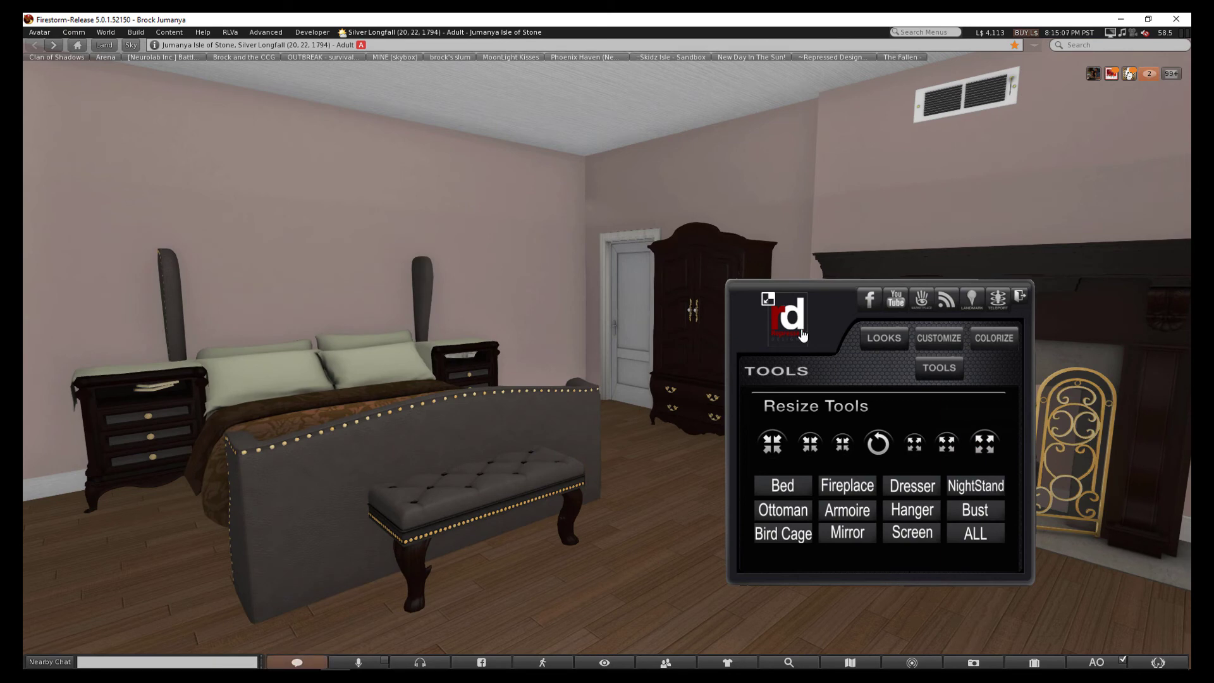
# Collapse the HUD, reset the camera, and orbit toward the fireplace
pyautogui.click(769, 300)
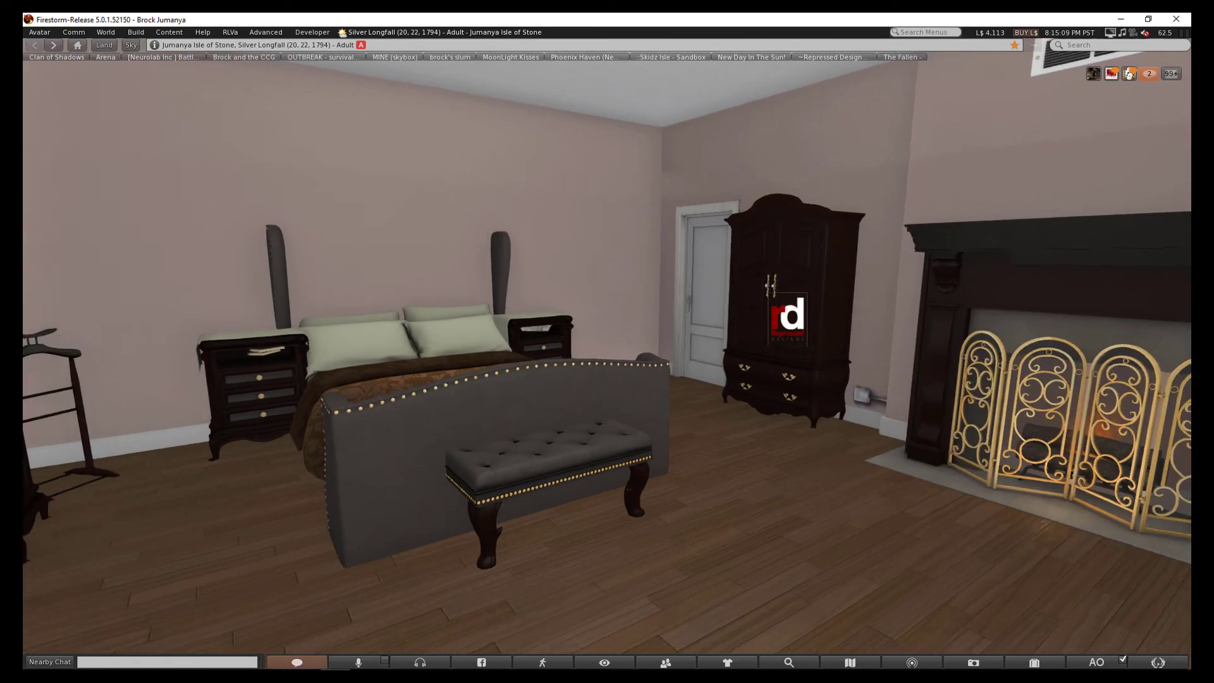
pyautogui.press('Left')
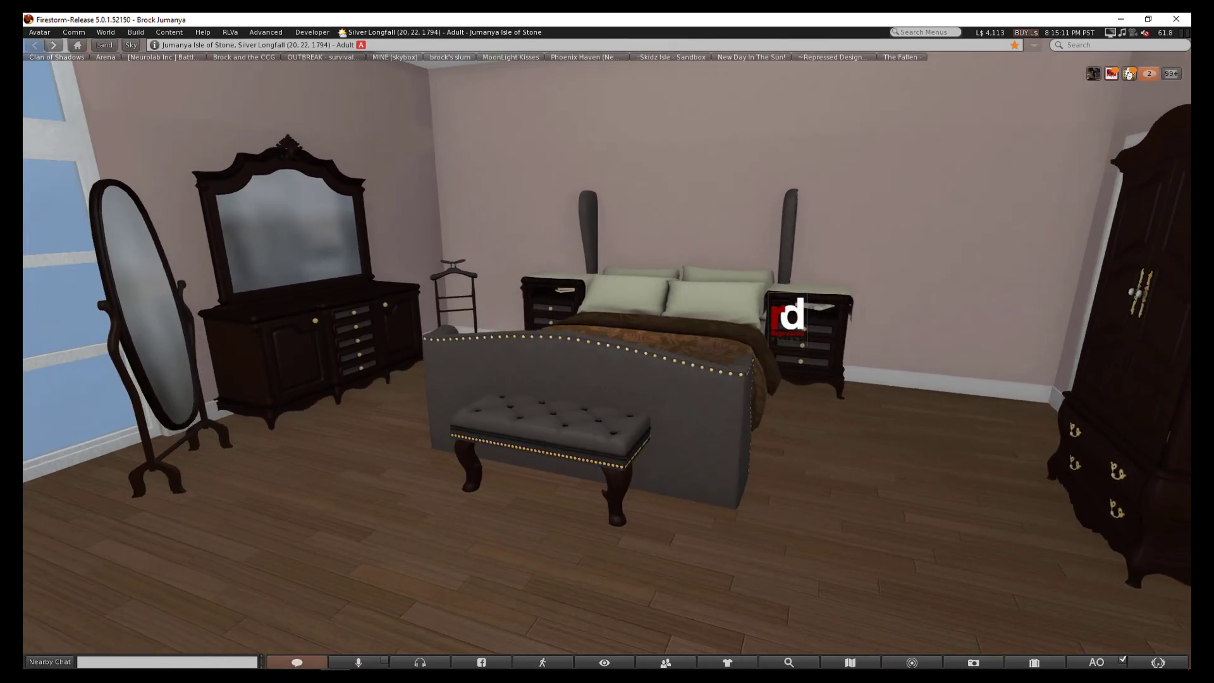
pyautogui.press('Escape')
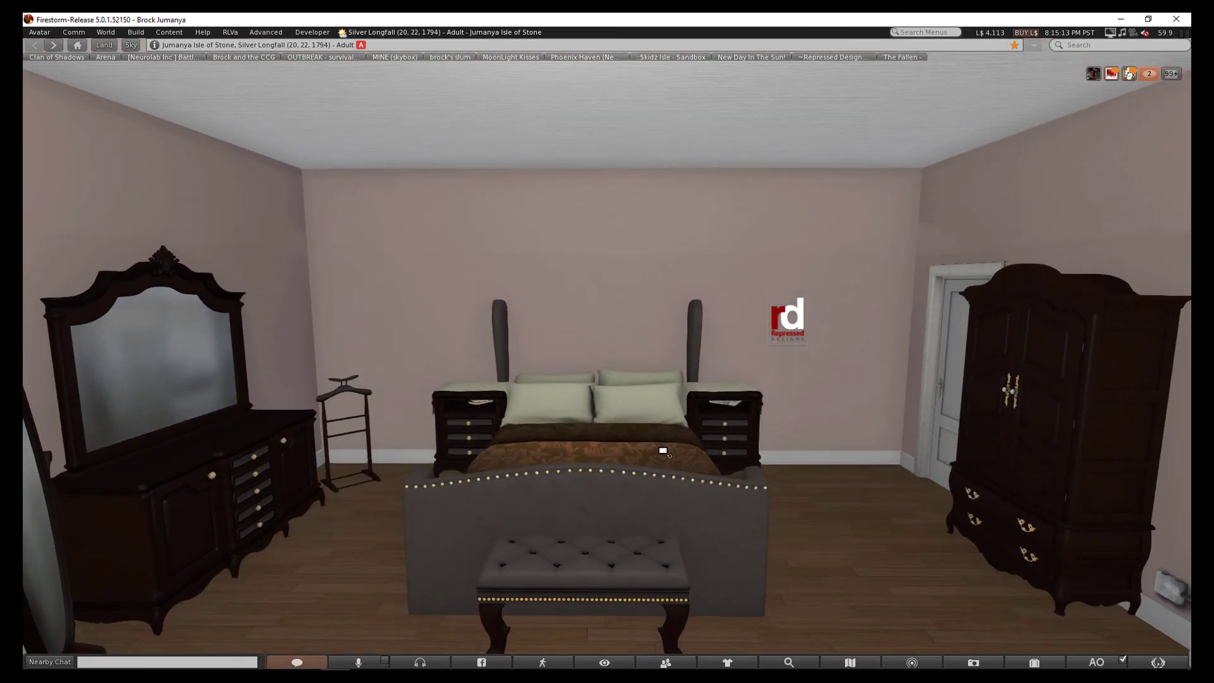
pyautogui.moveTo(663, 448); pyautogui.dragTo(789, 375)
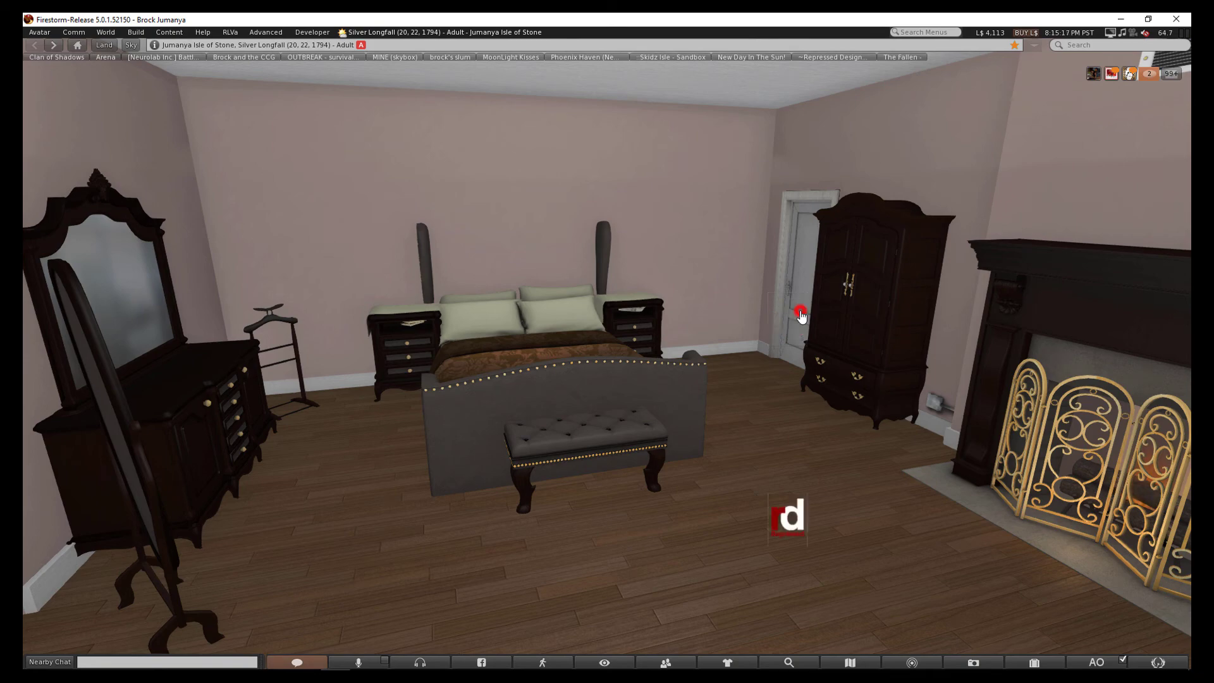
# Use the circular reset button for original sizes, collapse the HUD, and orbit around the room
pyautogui.click(804, 316)
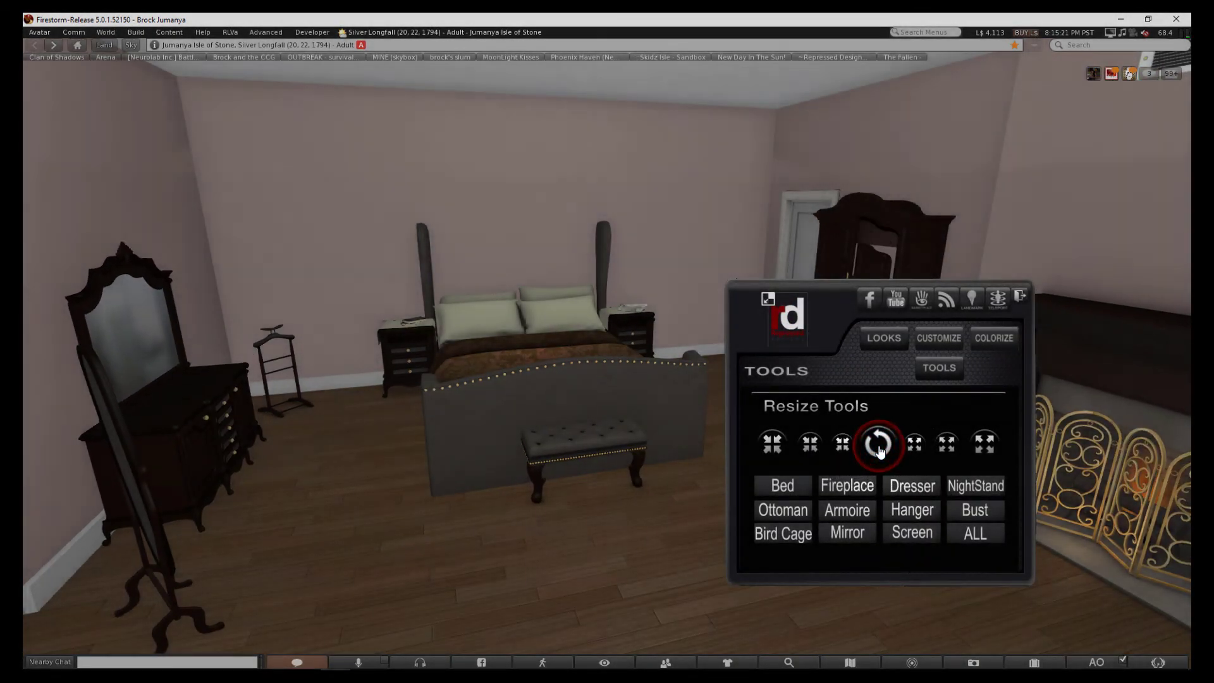
pyautogui.click(878, 443)
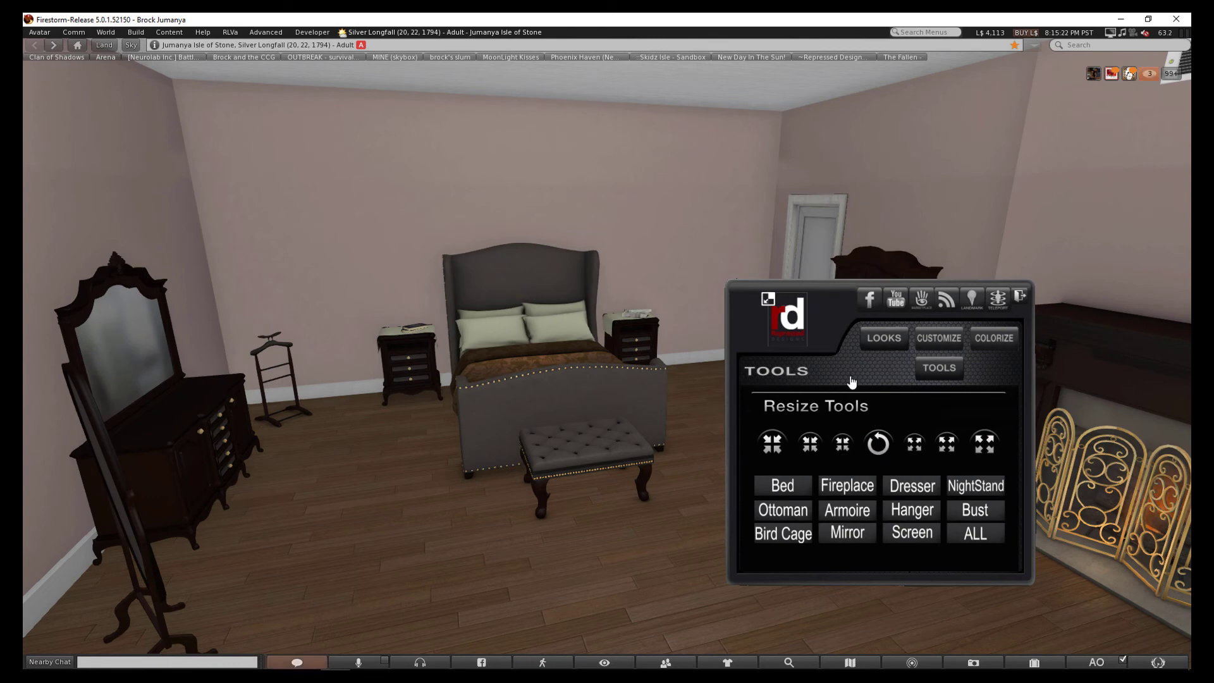
pyautogui.click(769, 302)
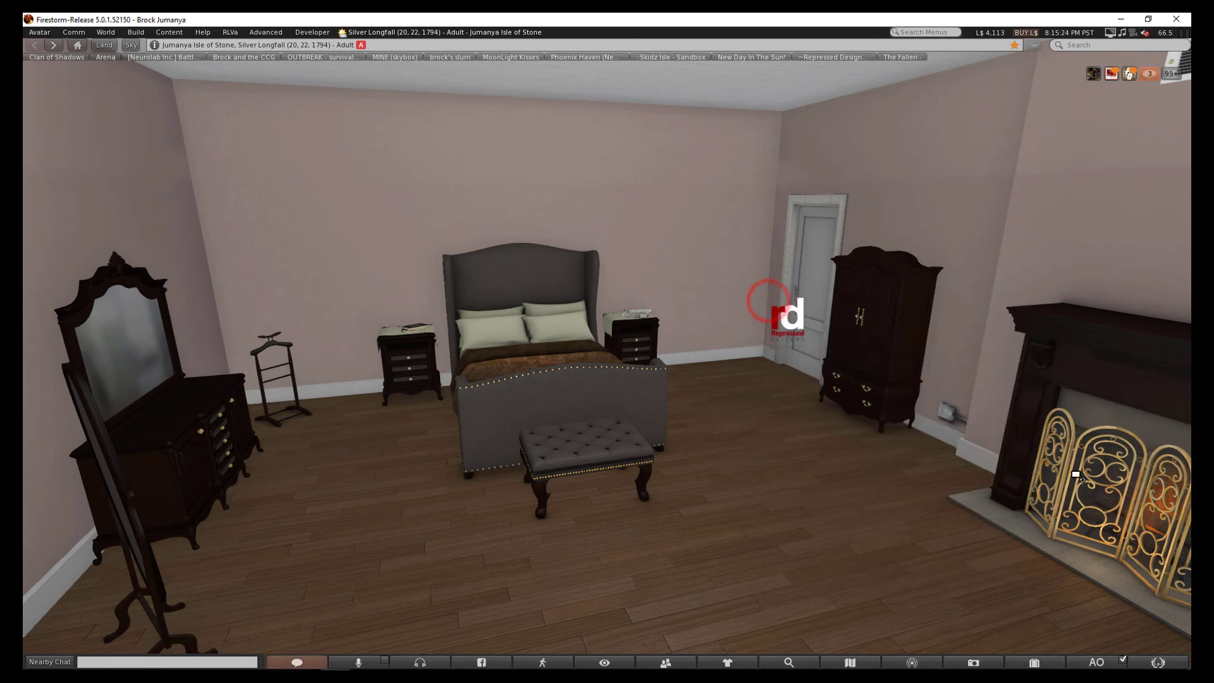
pyautogui.moveTo(777, 323)
pyautogui.mouseDown()
pyautogui.moveTo(569, 322)
pyautogui.moveTo(474, 284)
pyautogui.mouseUp()
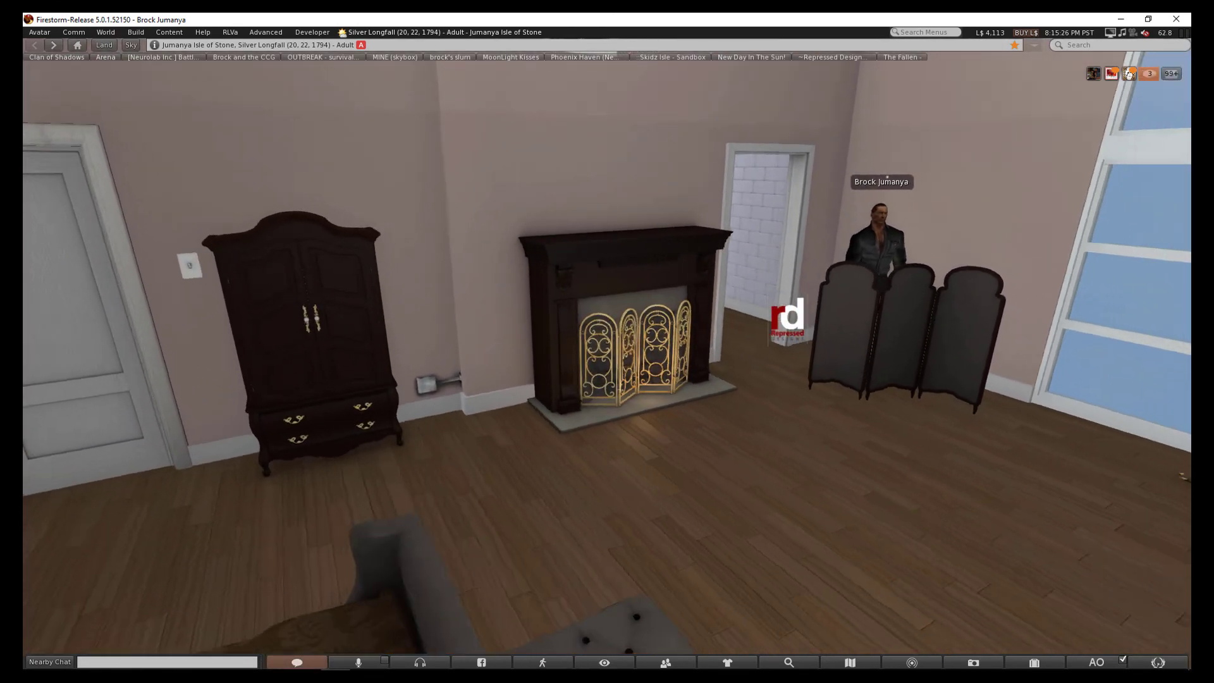
pyautogui.moveTo(607, 341); pyautogui.dragTo(664, 314)
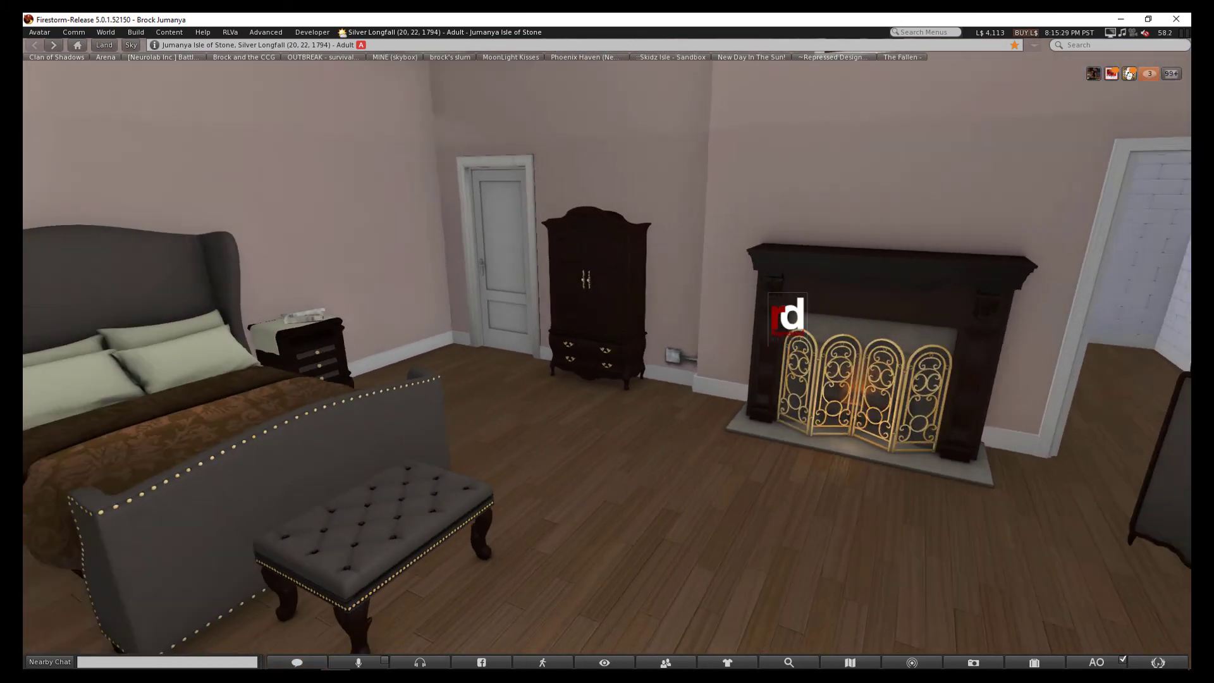
pyautogui.moveTo(788, 323); pyautogui.dragTo(812, 335)
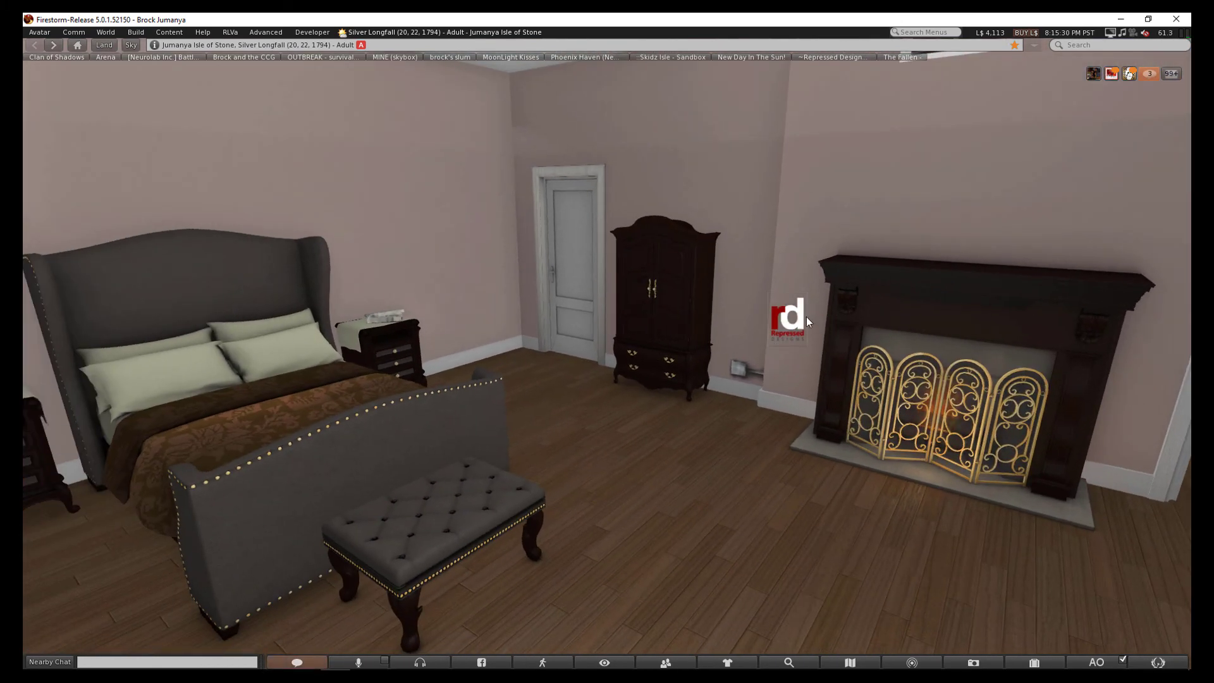
# Enlarge the armoire twice with the HUD's Tools, then reset it to its original size
pyautogui.click(788, 315)
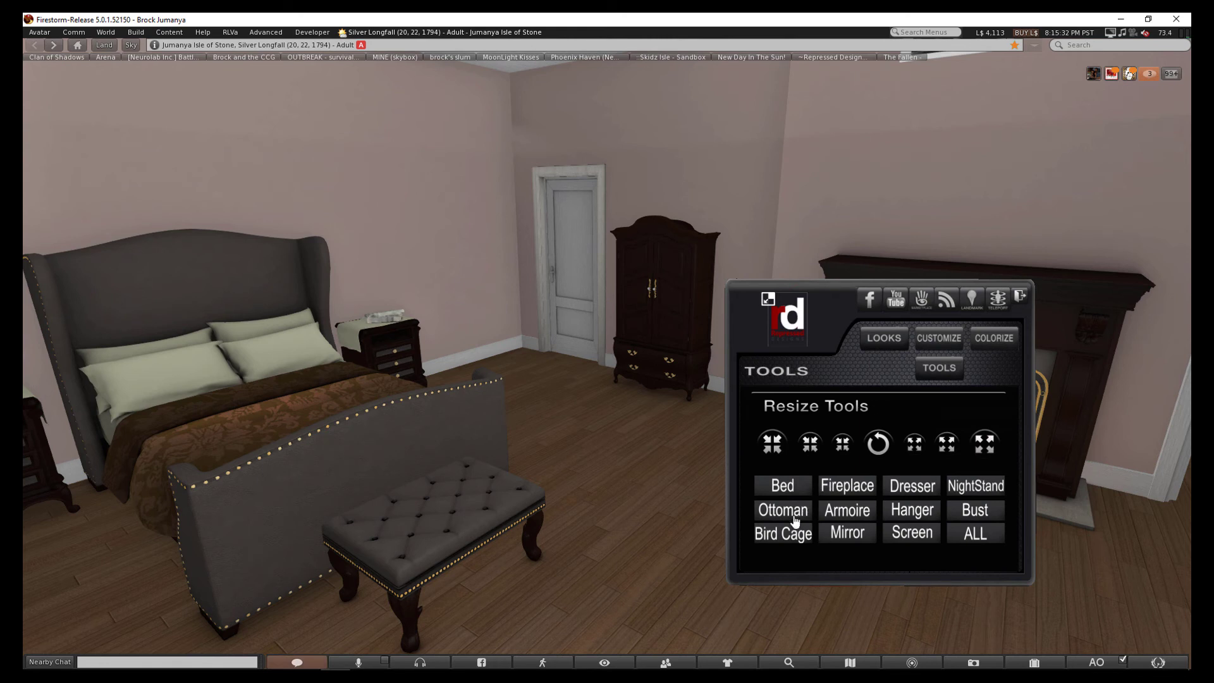
pyautogui.click(865, 516)
pyautogui.click(947, 444)
pyautogui.click(986, 445)
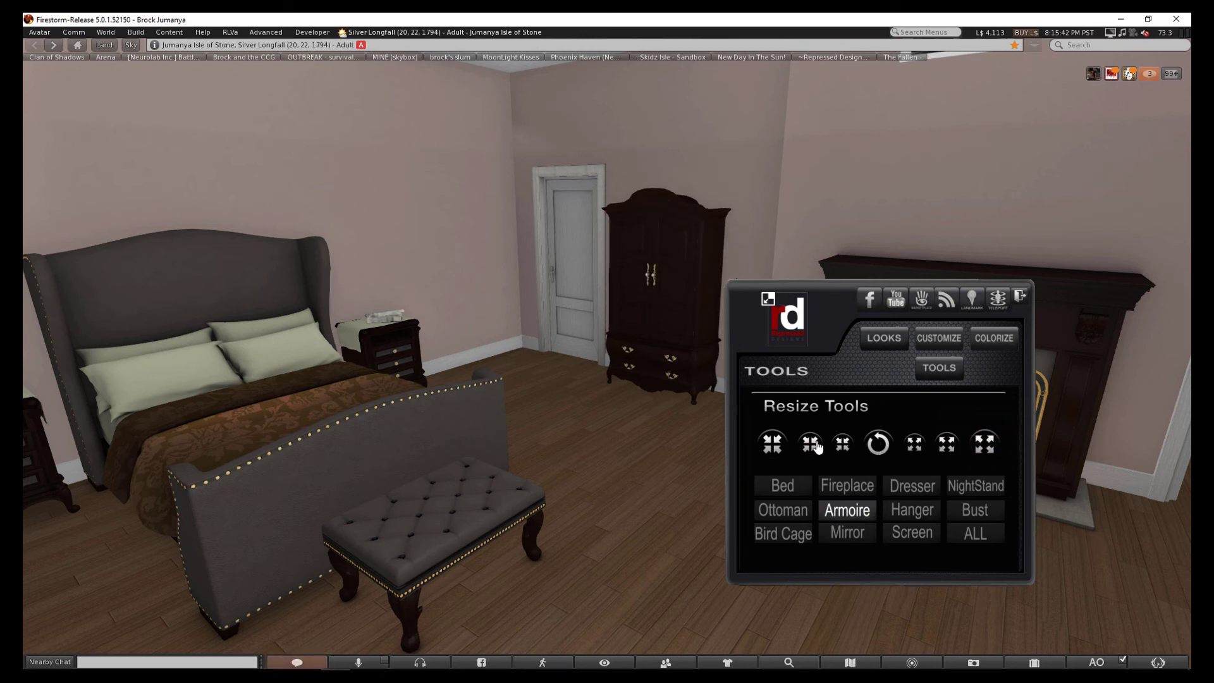
pyautogui.click(879, 445)
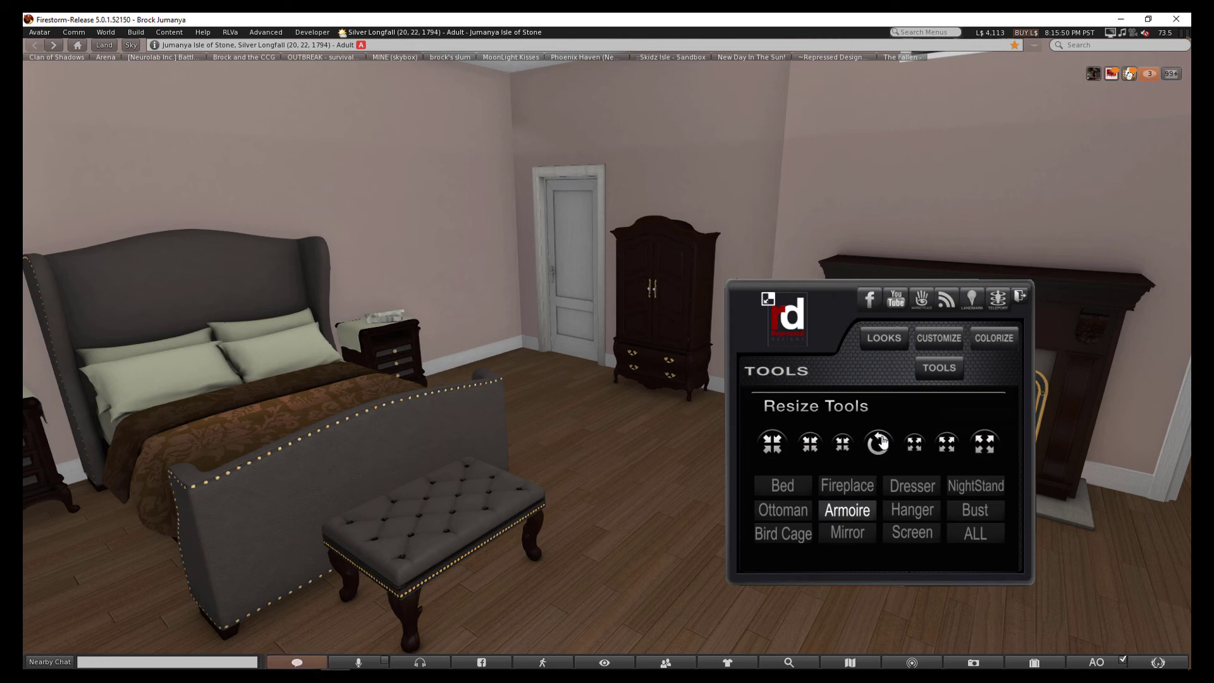
# View the CUSTOMIZE swatches, collapse the HUD, and orbit to frame the fireplace
pyautogui.click(939, 338)
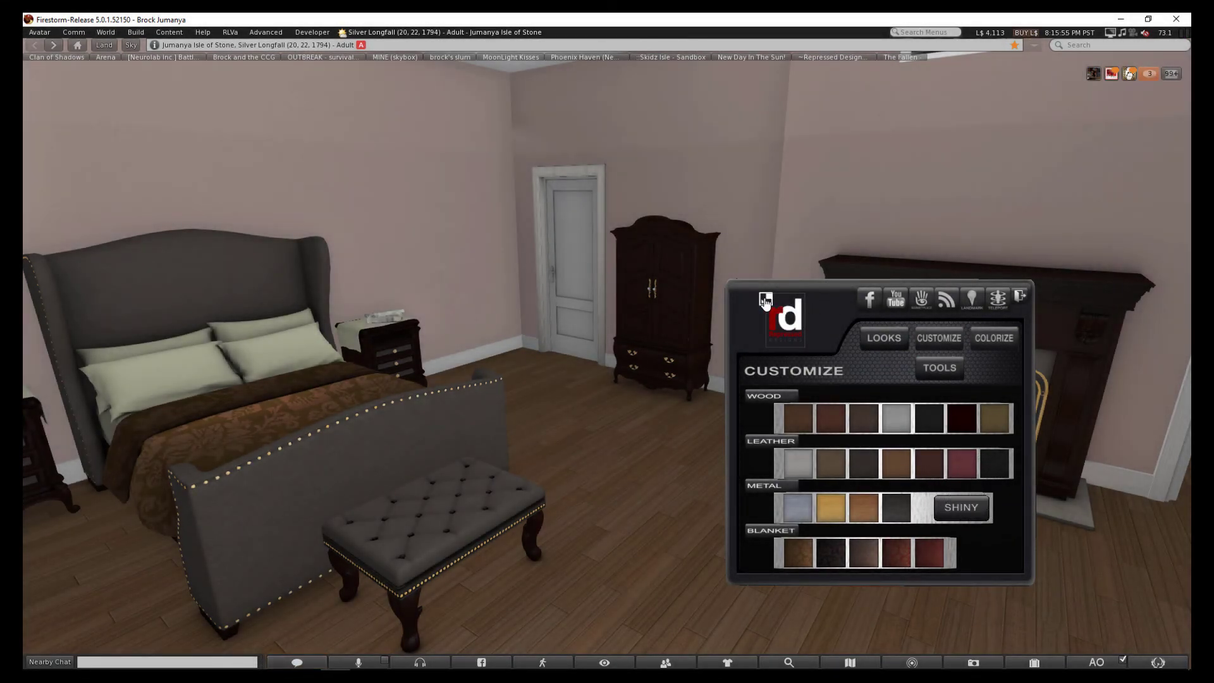
pyautogui.click(765, 301)
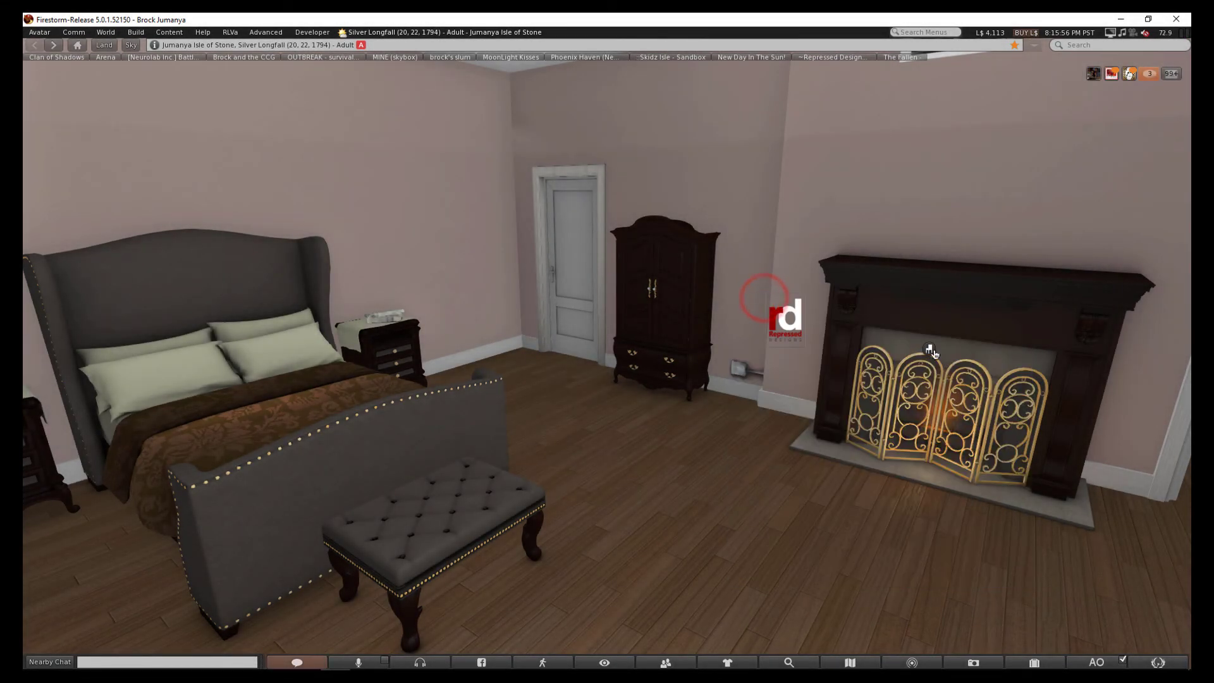
pyautogui.moveTo(607, 379)
pyautogui.mouseDown()
pyautogui.moveTo(474, 379)
pyautogui.moveTo(614, 351)
pyautogui.mouseUp()
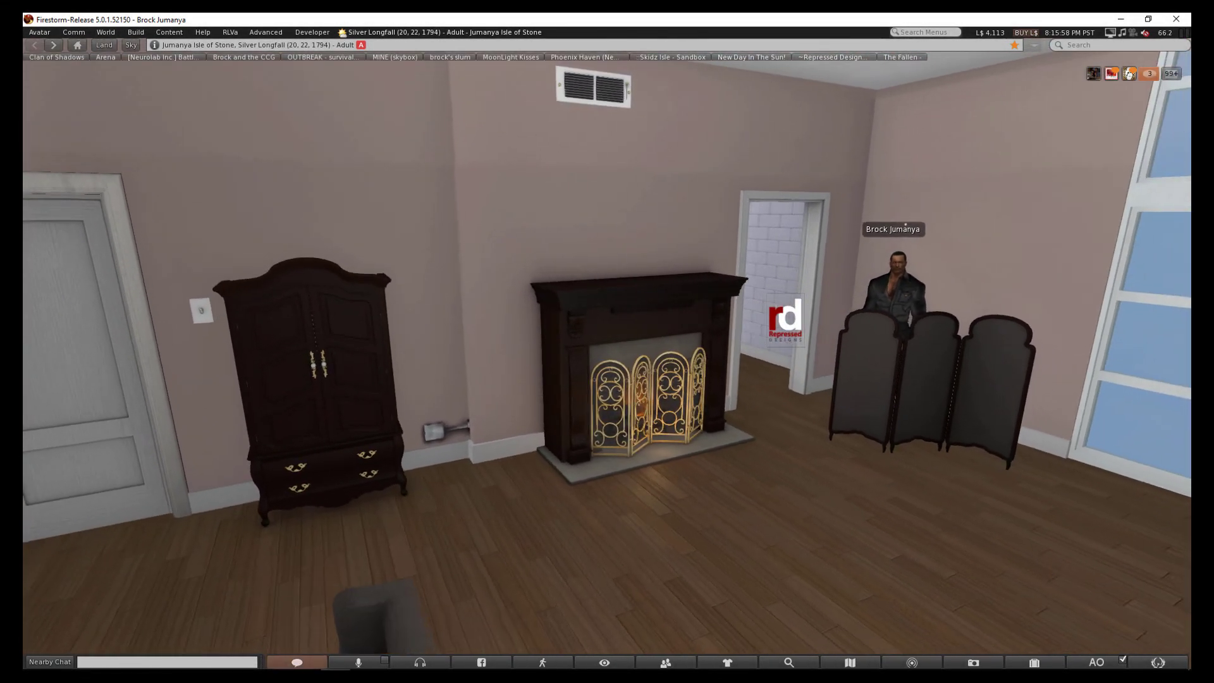
pyautogui.scroll(3, 610, 347)
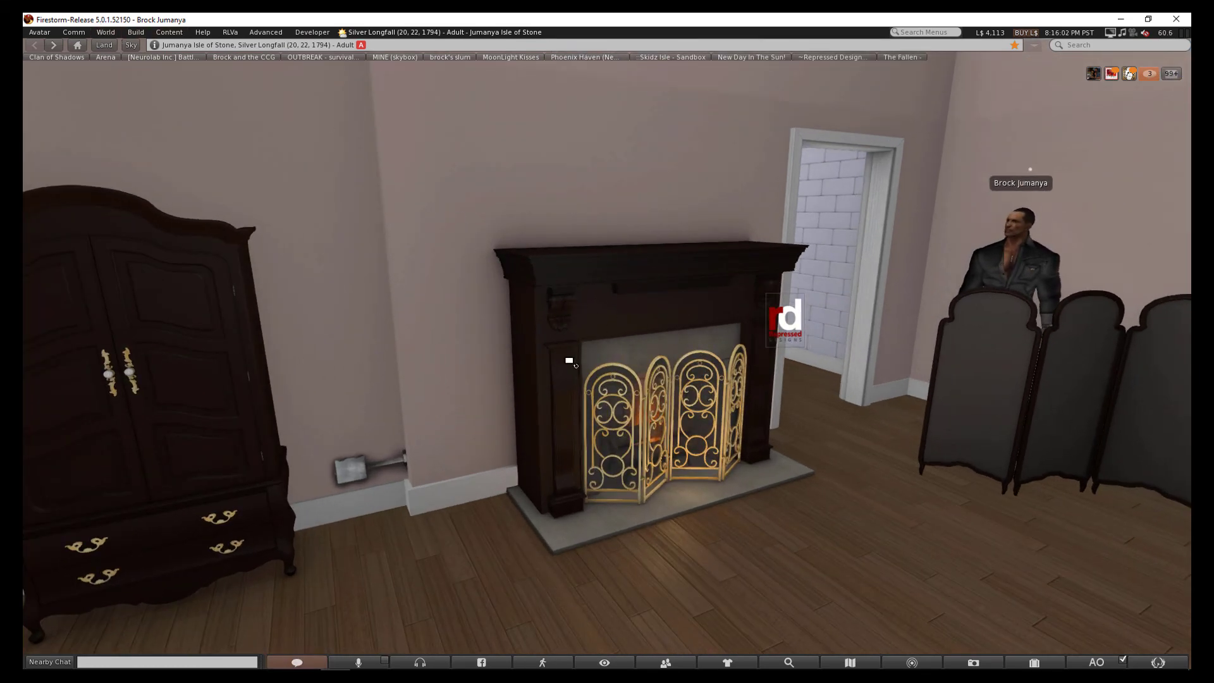
pyautogui.moveTo(608, 342)
pyautogui.mouseDown()
pyautogui.moveTo(664, 379)
pyautogui.moveTo(606, 356)
pyautogui.mouseUp()
pyautogui.scroll(3, 610, 355)
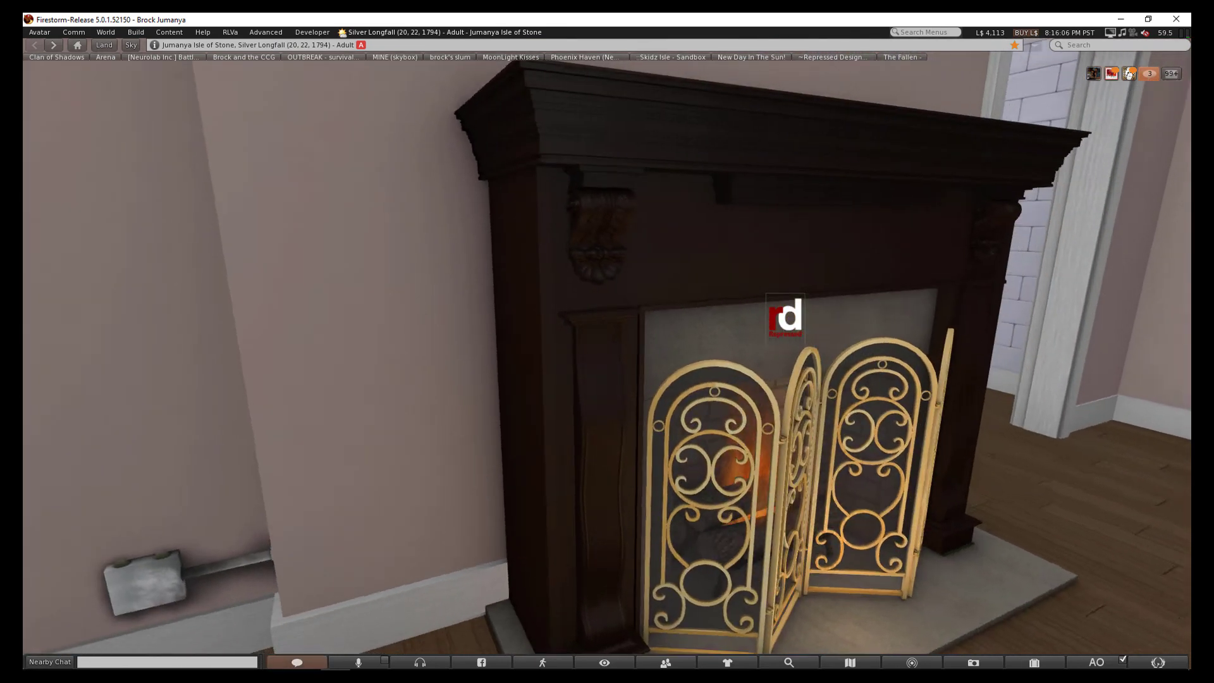
pyautogui.scroll(-3, 608, 354)
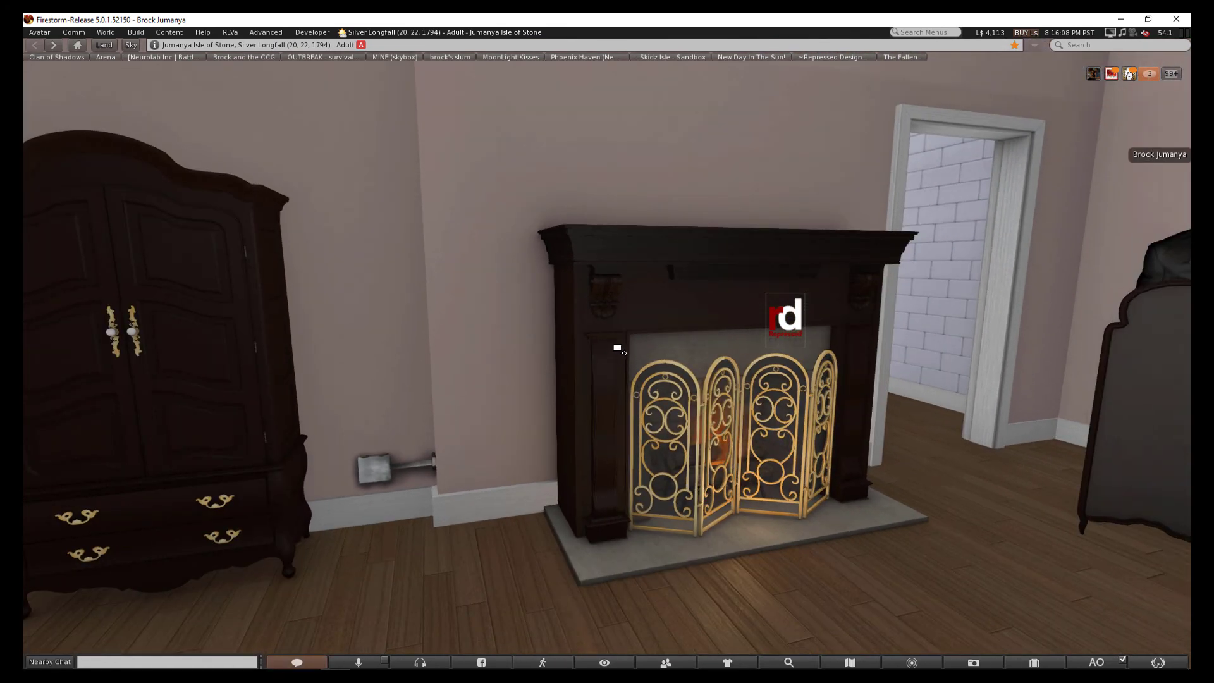
pyautogui.moveTo(615, 341)
pyautogui.mouseDown()
pyautogui.moveTo(626, 347)
pyautogui.moveTo(588, 341)
pyautogui.mouseUp()
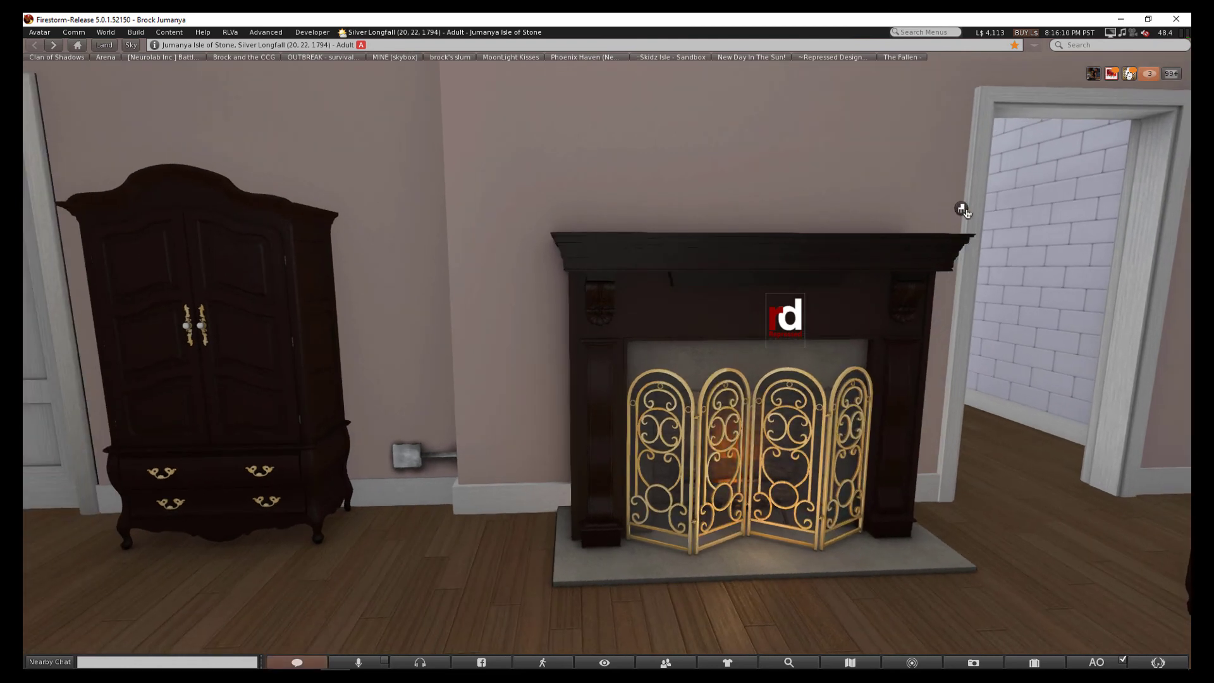
pyautogui.moveTo(1111, 32)
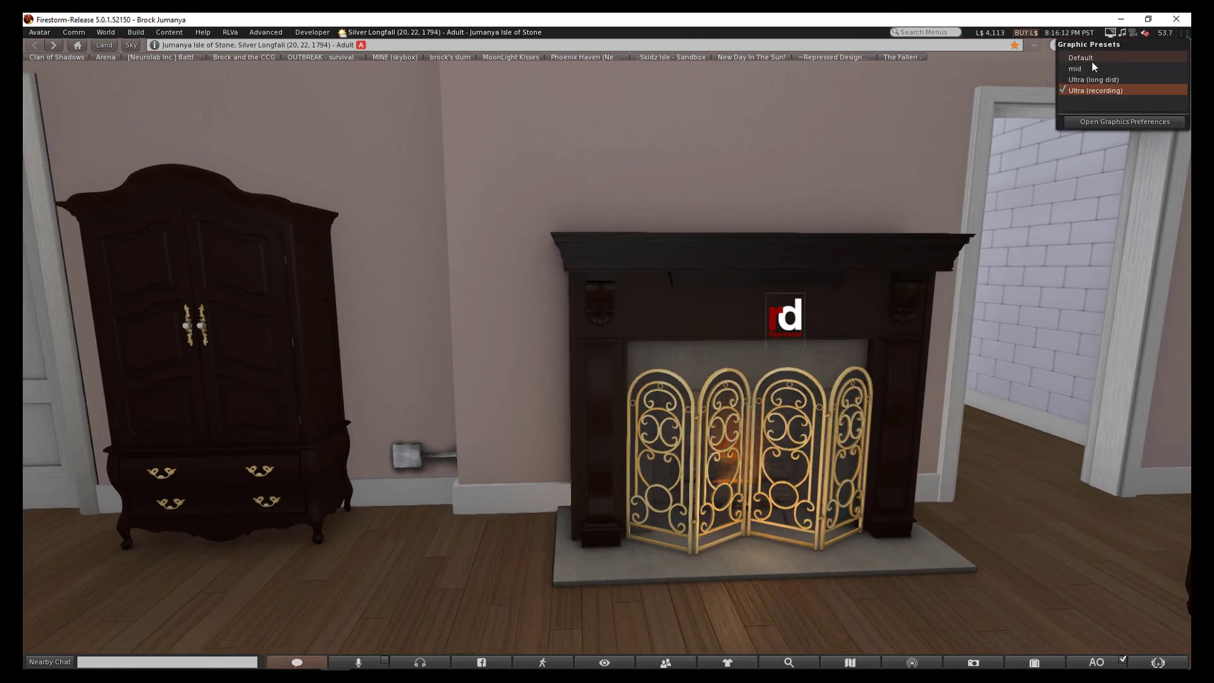
# Apply the 'mid' graphics preset and orbit from the bed to the fireplace wall
pyautogui.click(1083, 67)
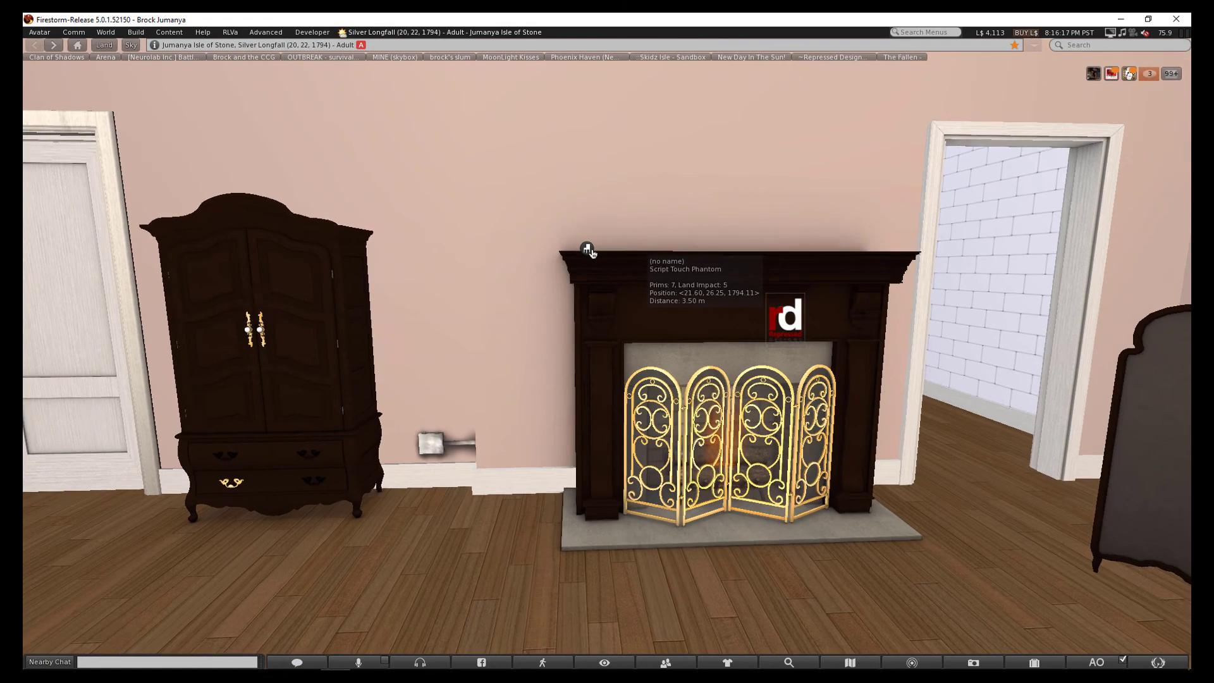
pyautogui.scroll(-5, 642, 244)
pyautogui.moveTo(254, 464); pyautogui.dragTo(154, 311)
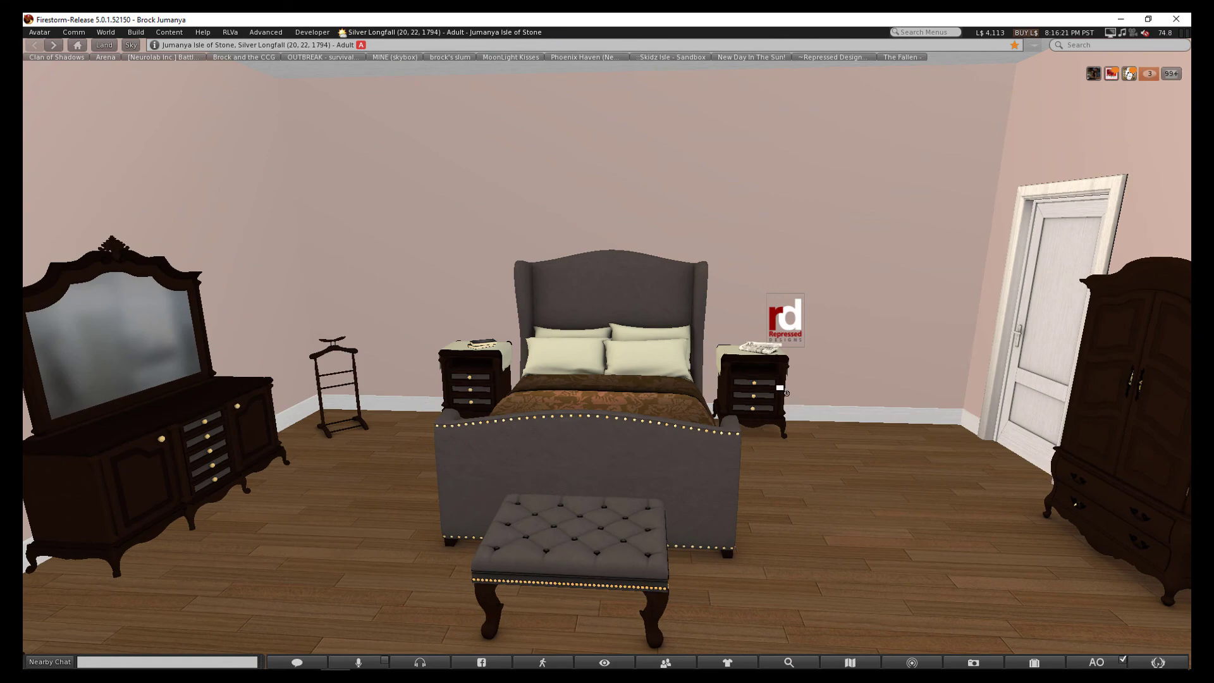
pyautogui.moveTo(154, 310)
pyautogui.mouseDown()
pyautogui.moveTo(847, 406)
pyautogui.moveTo(839, 483)
pyautogui.mouseUp()
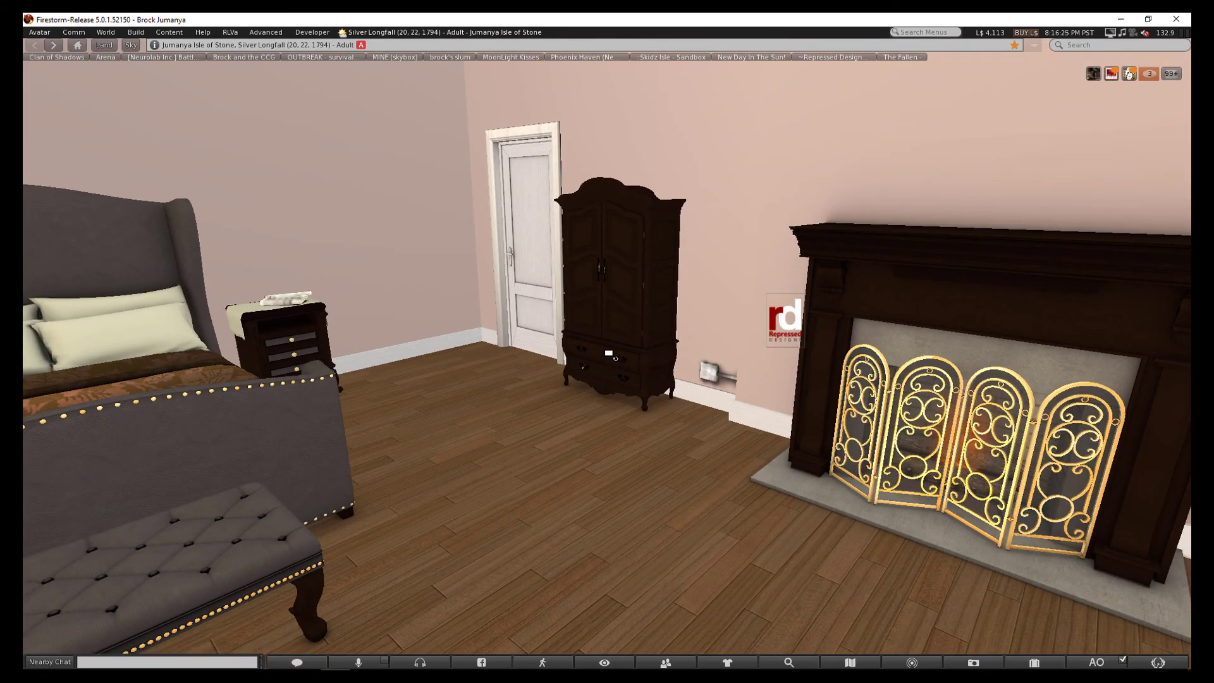
pyautogui.scroll(5, 610, 354)
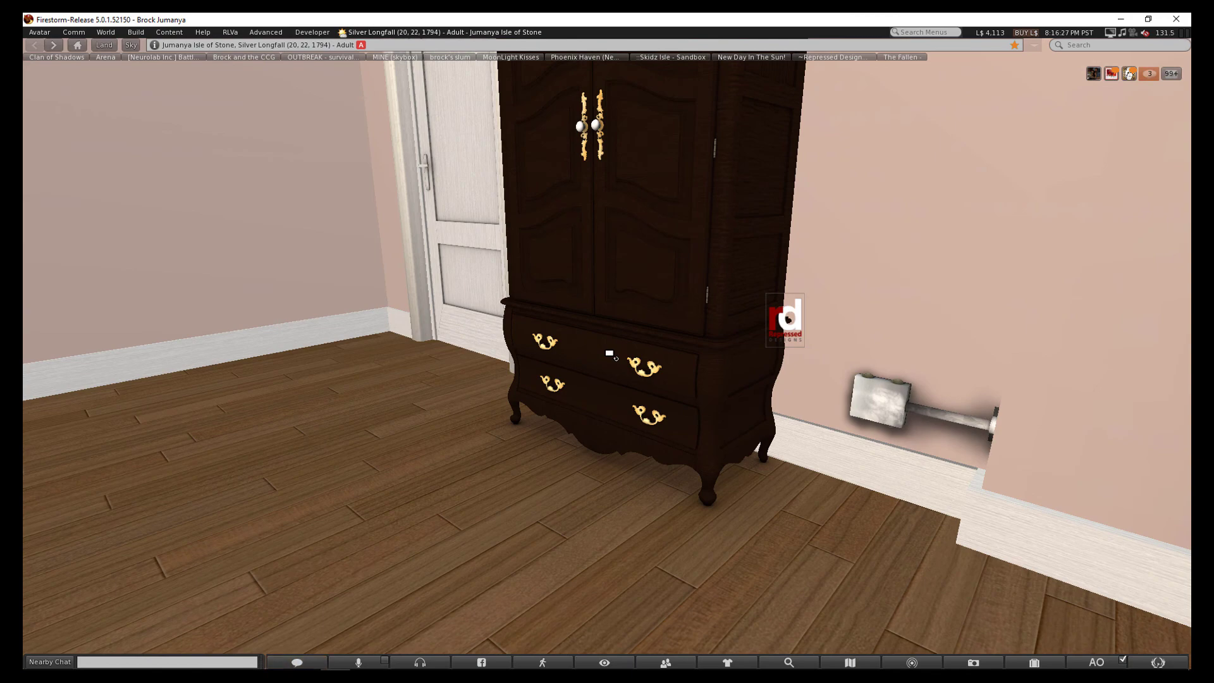
pyautogui.scroll(-2, 610, 353)
pyautogui.scroll(-2, 610, 354)
pyautogui.scroll(-2, 610, 353)
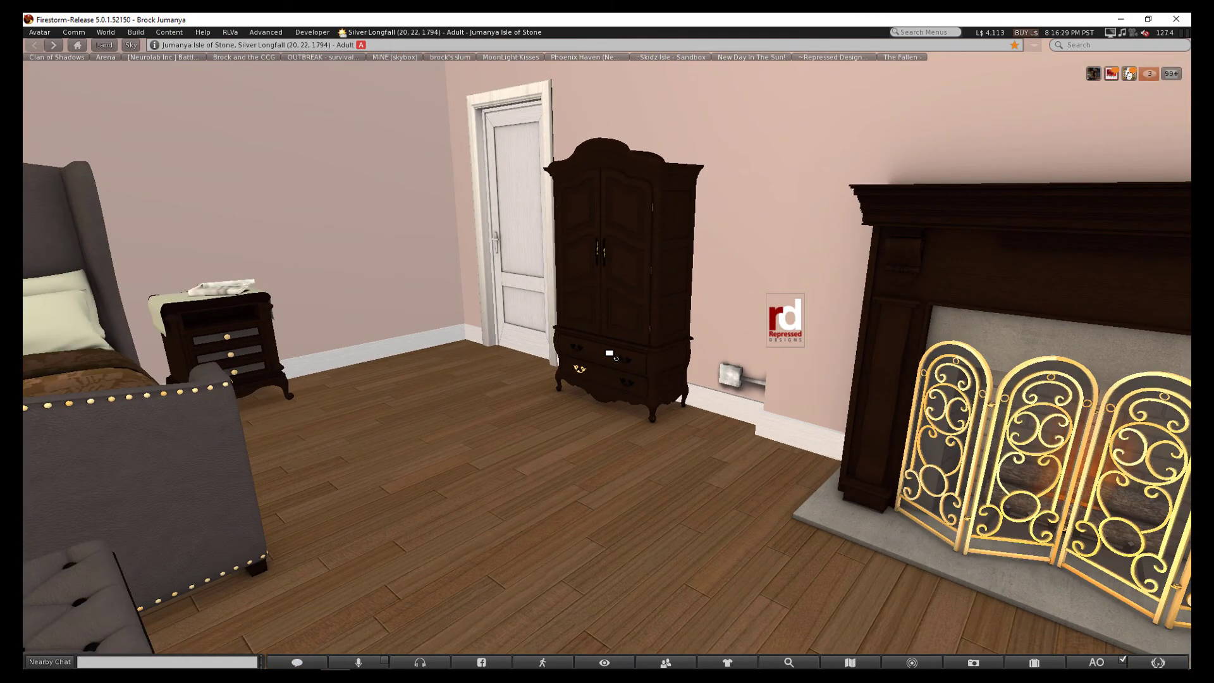
pyautogui.scroll(-2, 610, 354)
pyautogui.scroll(2, 610, 353)
pyautogui.scroll(2, 610, 353)
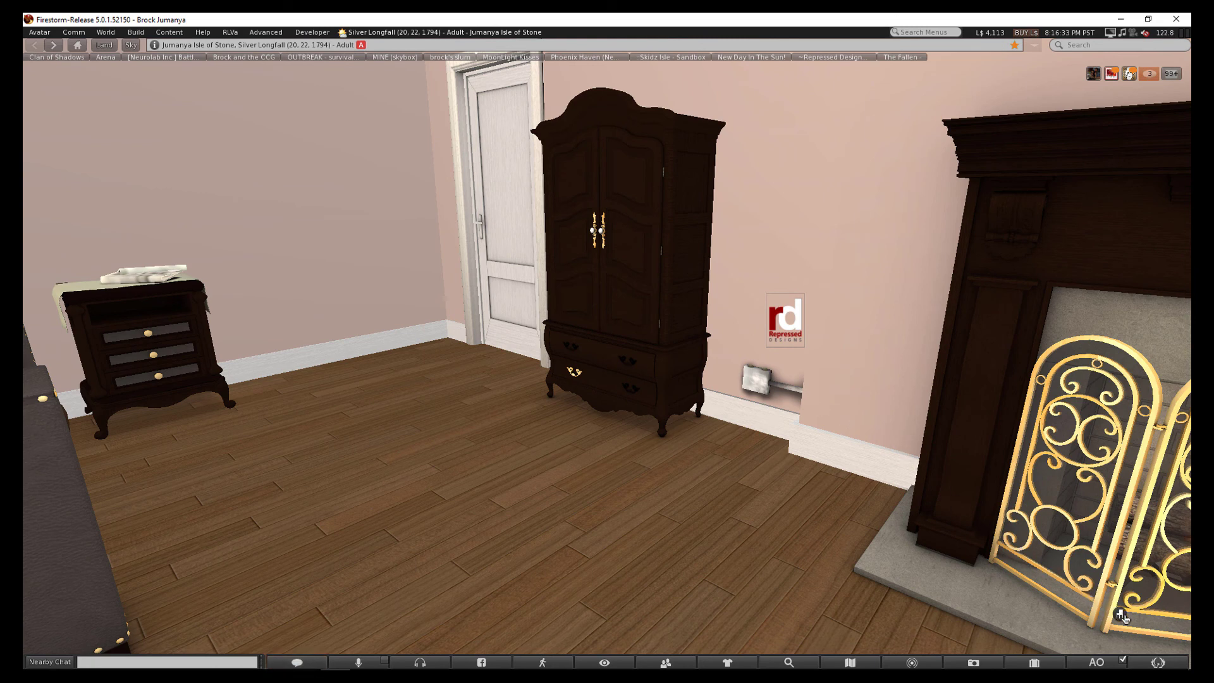
# Raise the LOD Factor from 2 to 4 in Quick Preferences, then center the fireplace
pyautogui.click(1157, 662)
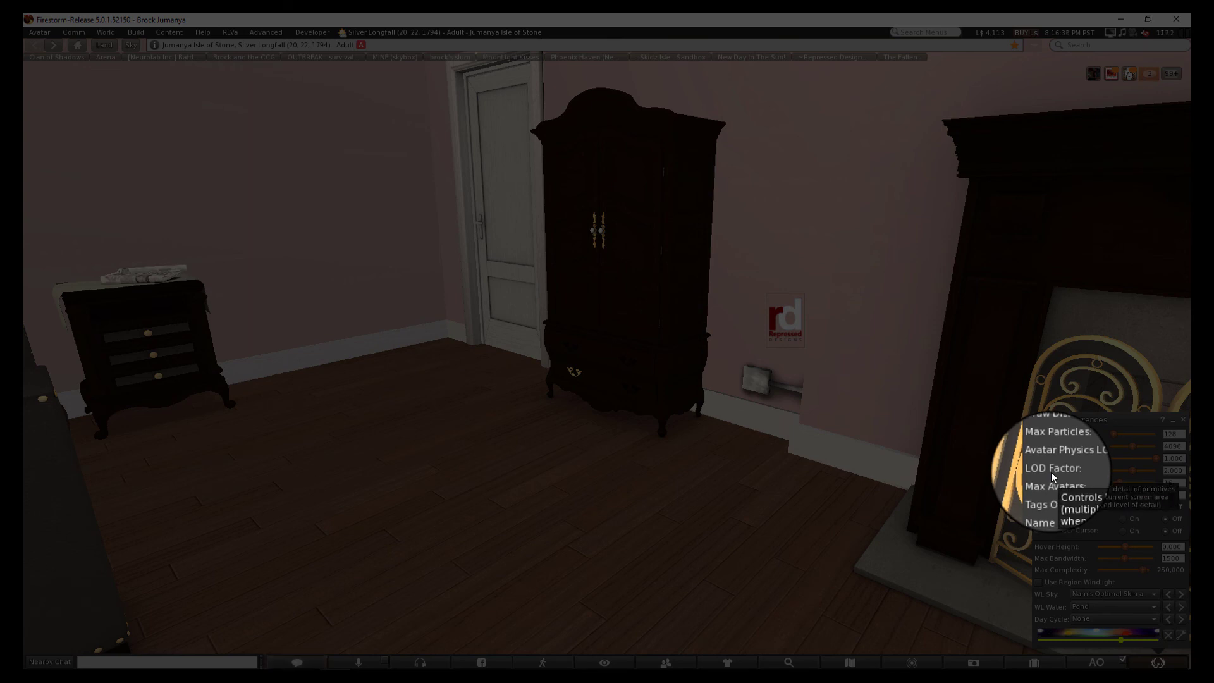
pyautogui.moveTo(1128, 469); pyautogui.dragTo(1158, 469)
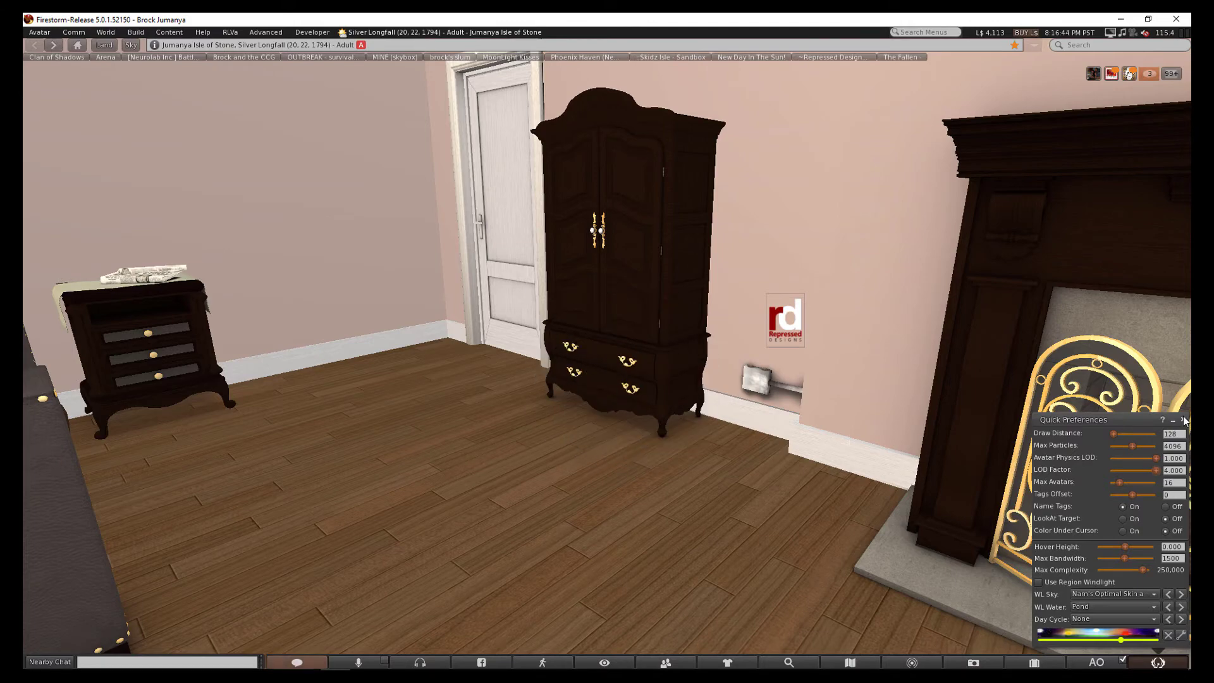
pyautogui.click(1184, 421)
pyautogui.scroll(3, 625, 362)
pyautogui.scroll(-4, 625, 361)
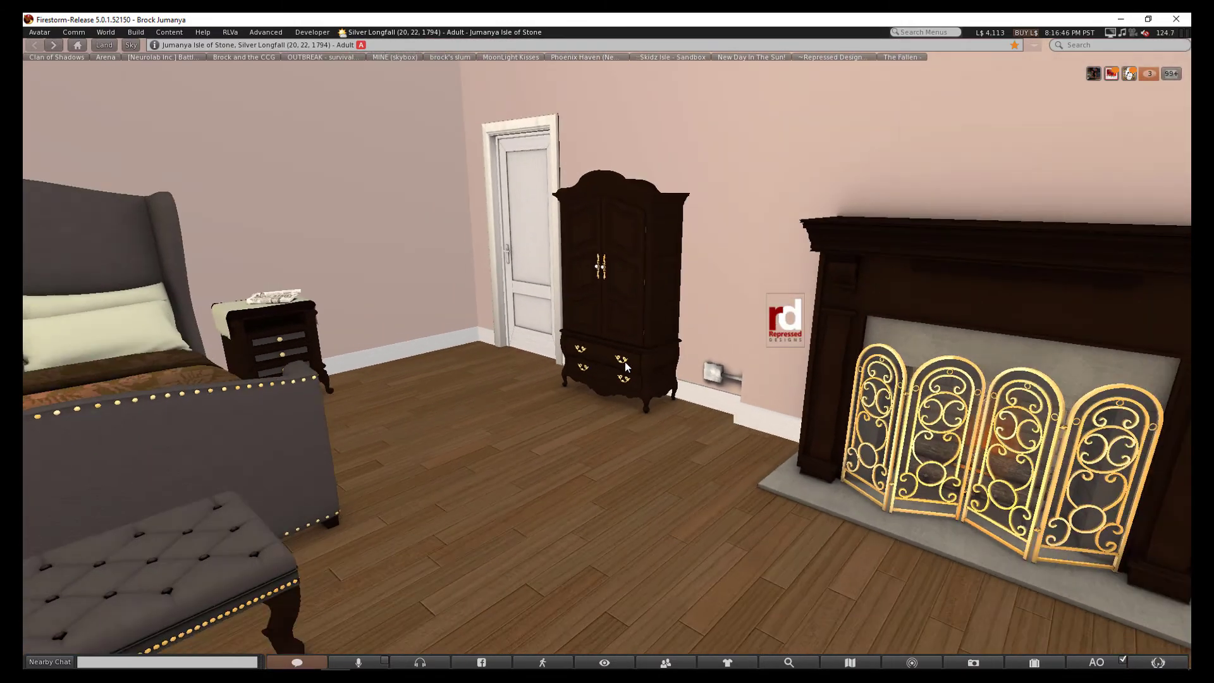
pyautogui.scroll(-1, 625, 362)
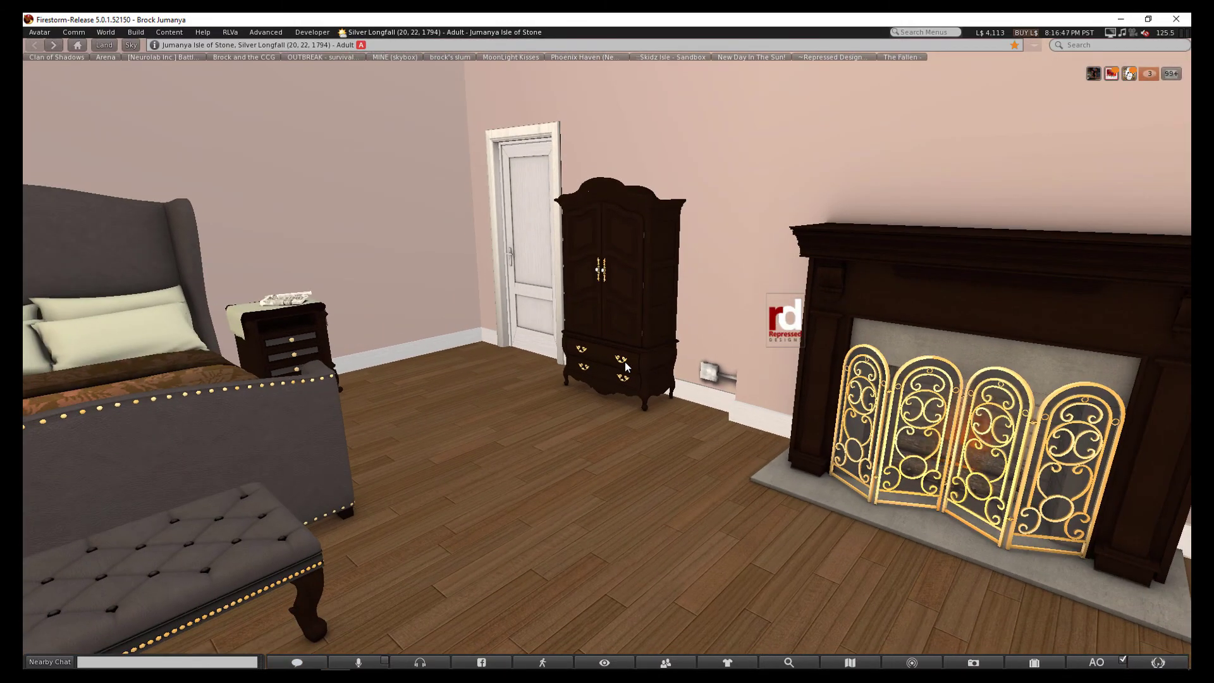
pyautogui.scroll(3, 625, 365)
pyautogui.scroll(2, 626, 366)
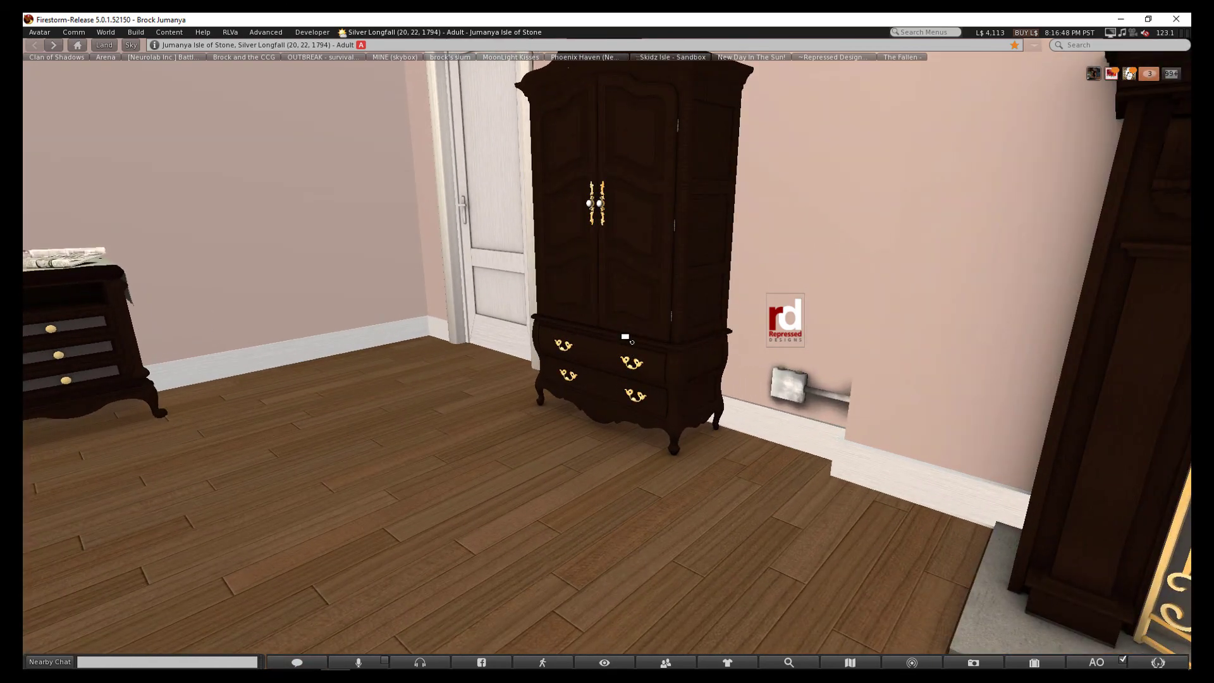
pyautogui.scroll(-3, 624, 337)
pyautogui.scroll(-3, 625, 337)
pyautogui.scroll(-2, 631, 369)
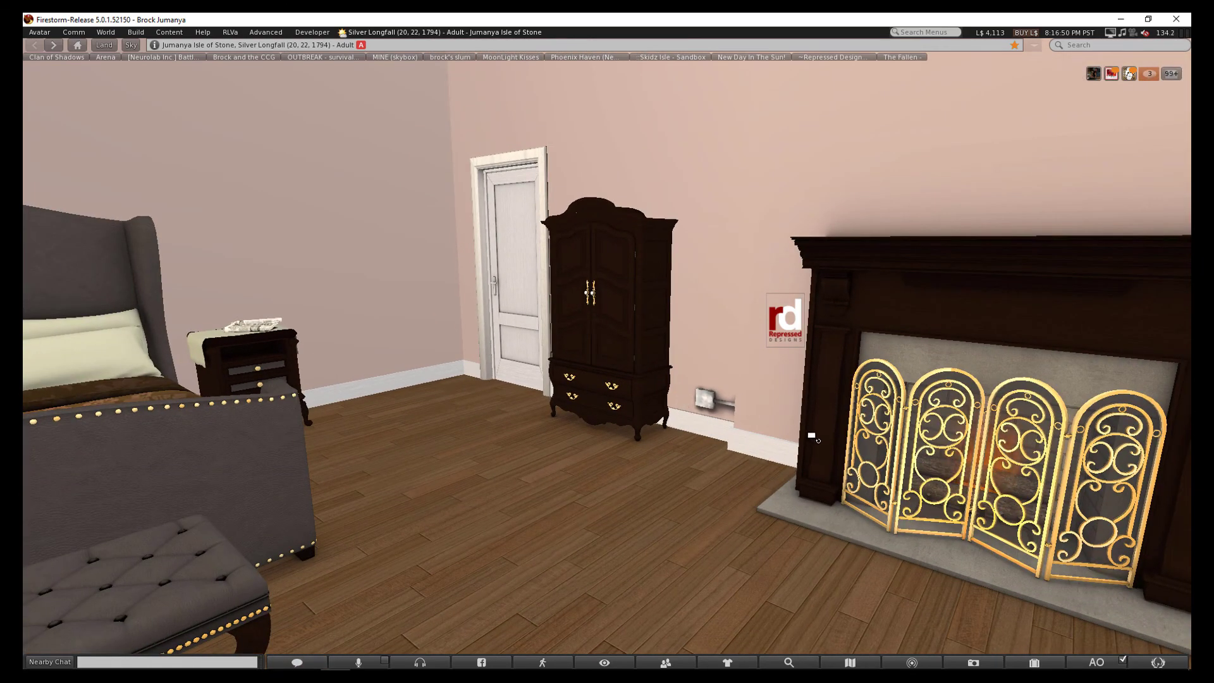
pyautogui.moveTo(815, 434); pyautogui.dragTo(664, 434)
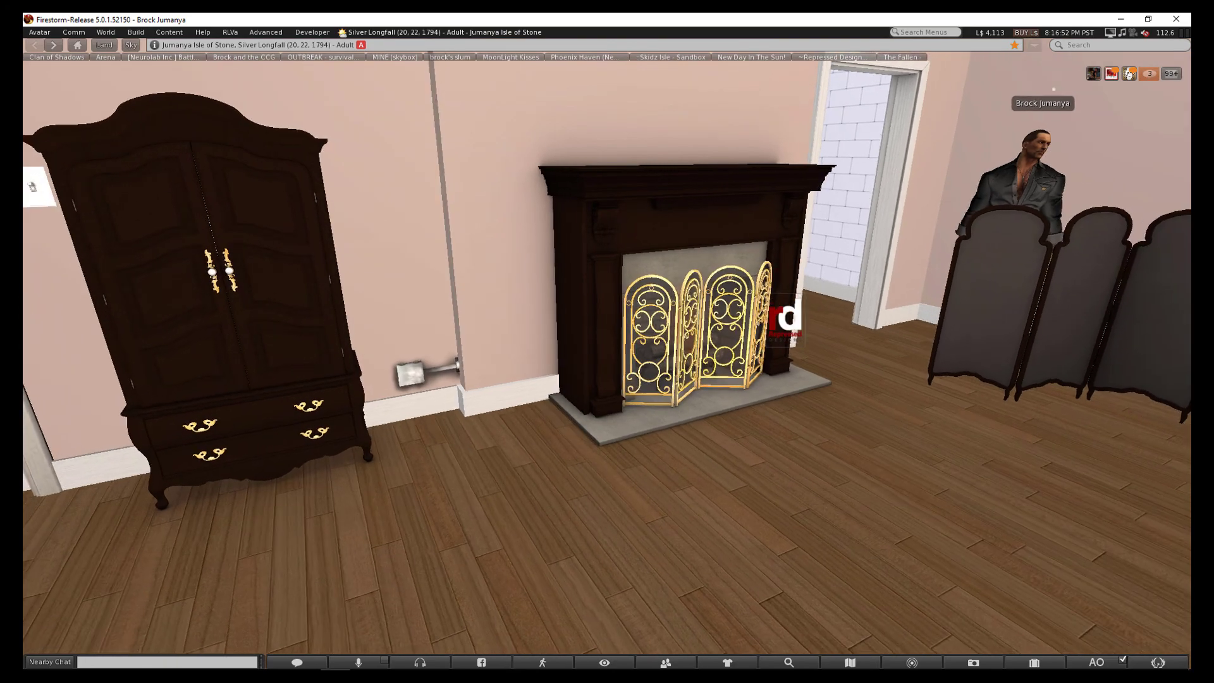
# Frame the wardrobe and fireplace, switch the metal to silver, and collapse the customize panel
pyautogui.moveTo(677, 303)
pyautogui.mouseDown()
pyautogui.moveTo(645, 303)
pyautogui.moveTo(609, 345)
pyautogui.moveTo(474, 338)
pyautogui.mouseUp()
pyautogui.scroll(5, 608, 344)
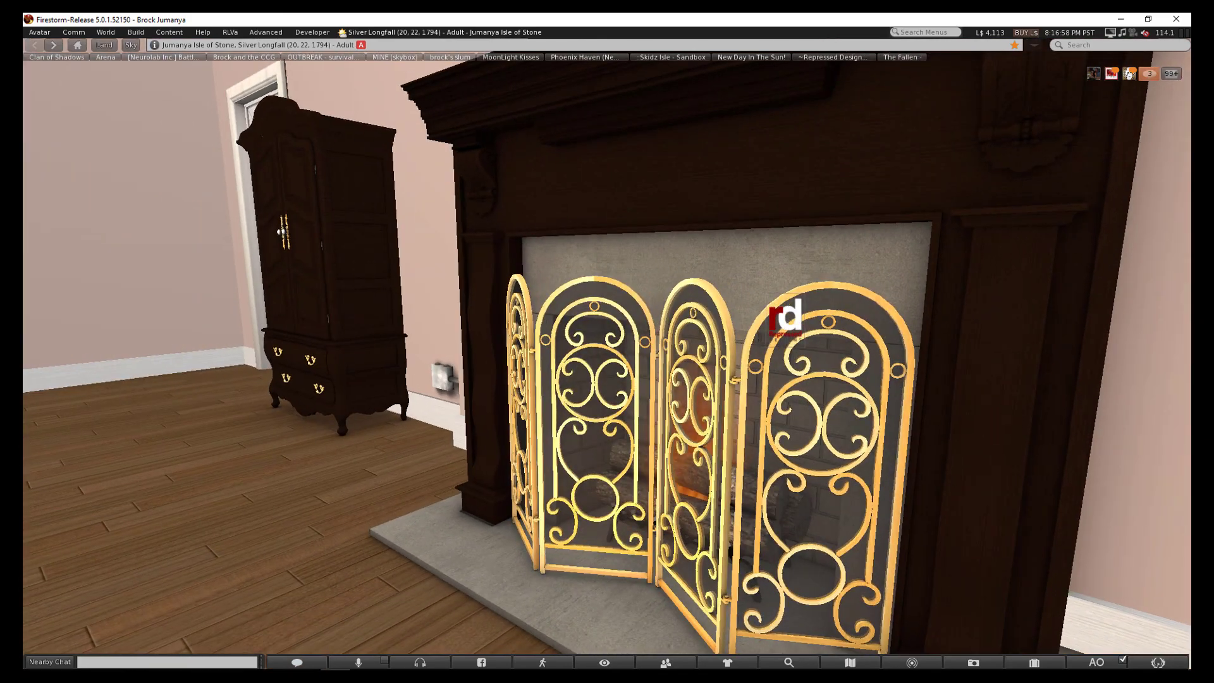
pyautogui.moveTo(664, 346); pyautogui.dragTo(607, 347)
pyautogui.scroll(-5, 608, 346)
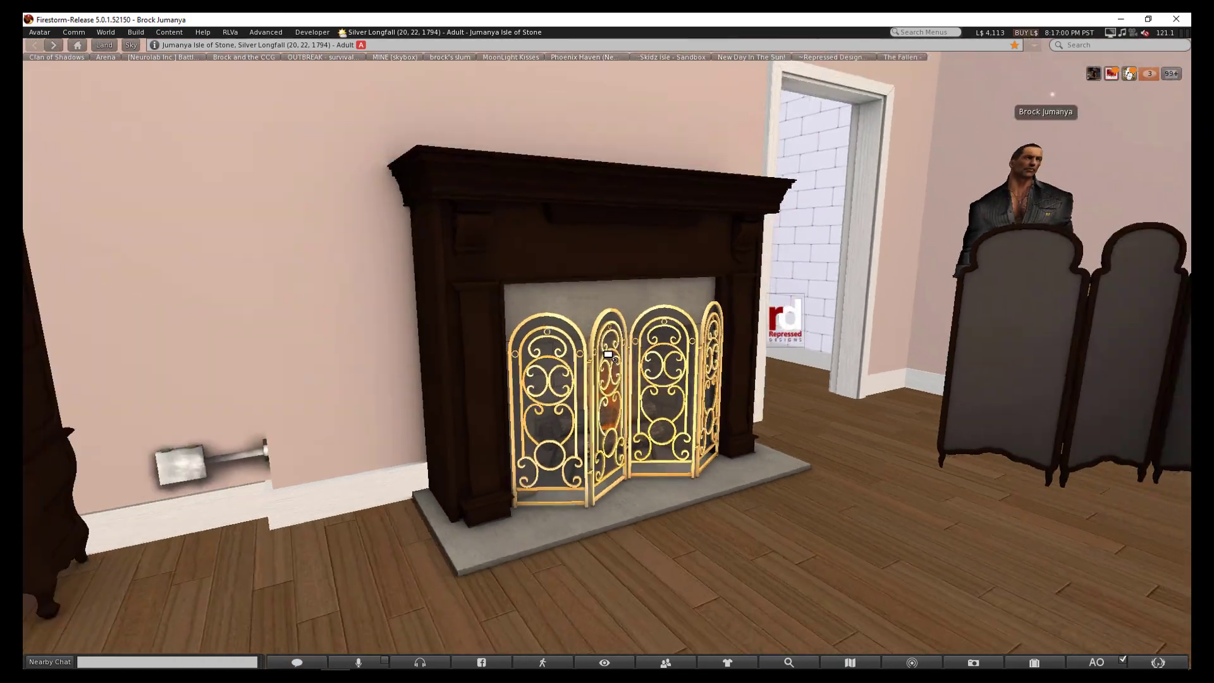
pyautogui.scroll(-4, 607, 346)
pyautogui.moveTo(513, 331); pyautogui.dragTo(607, 341)
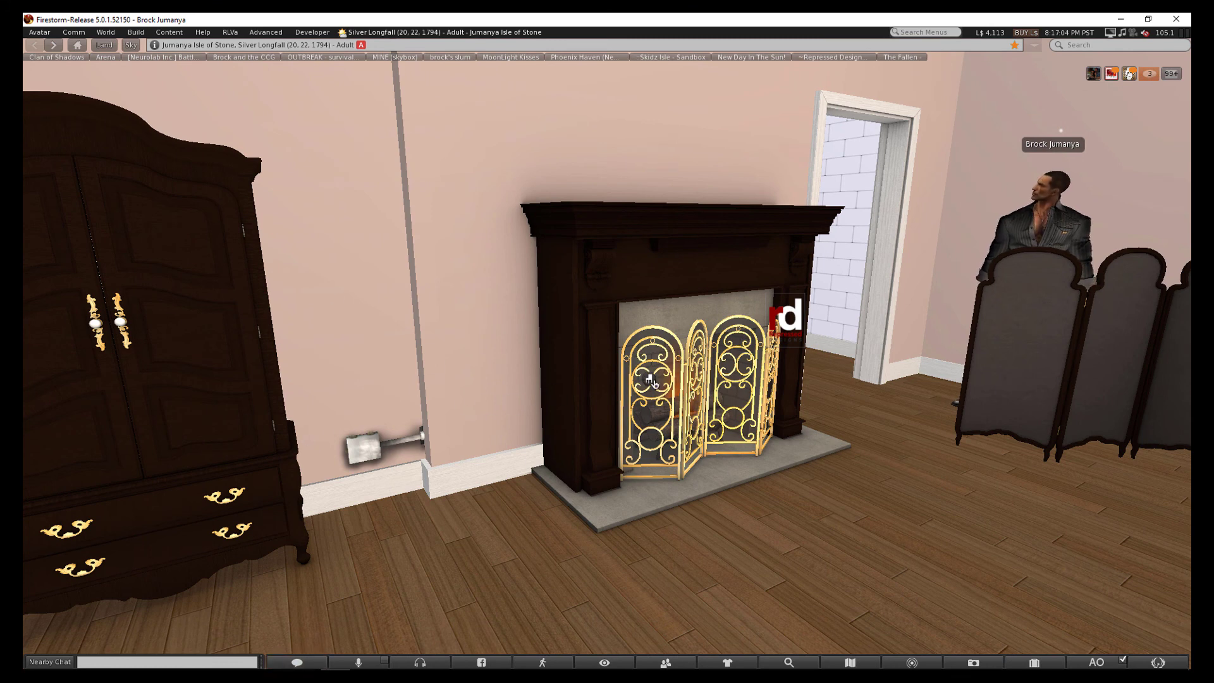
pyautogui.click(798, 316)
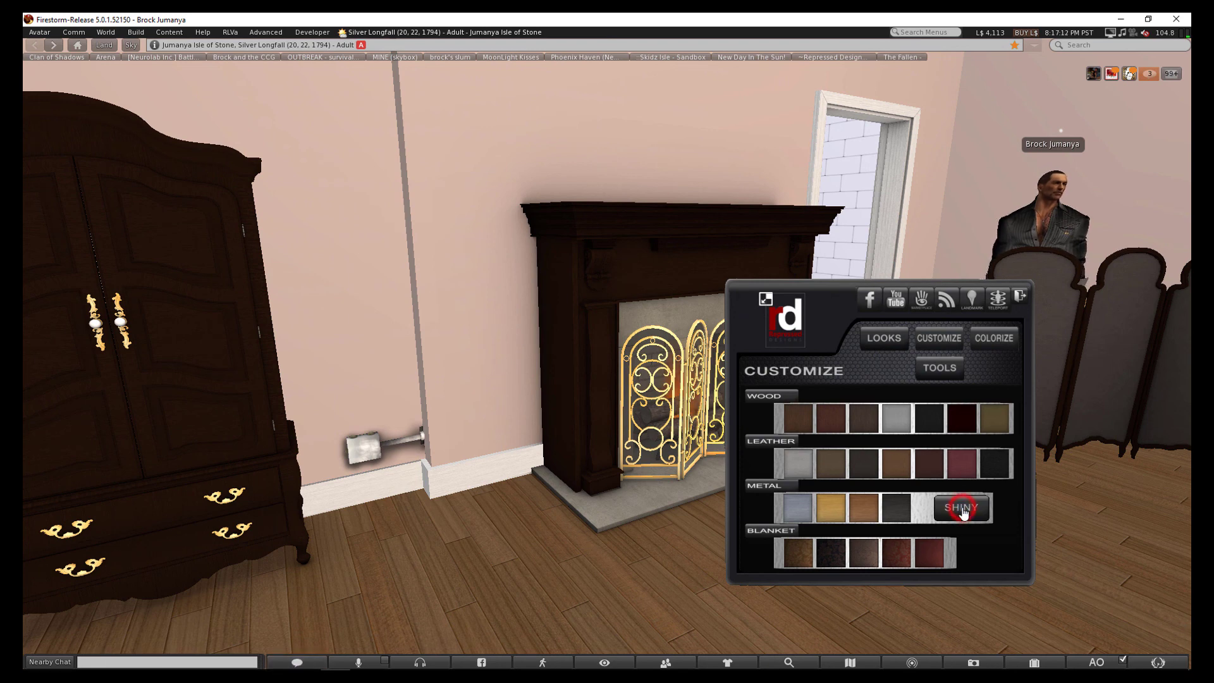
pyautogui.click(963, 510)
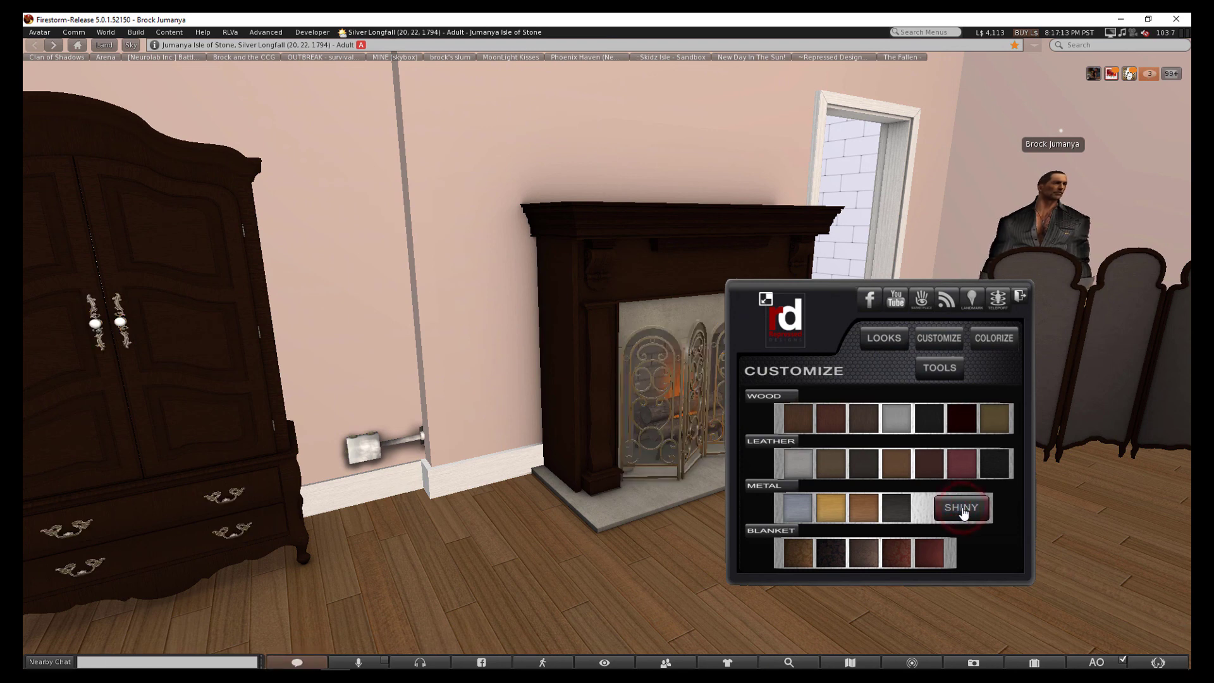
pyautogui.click(767, 301)
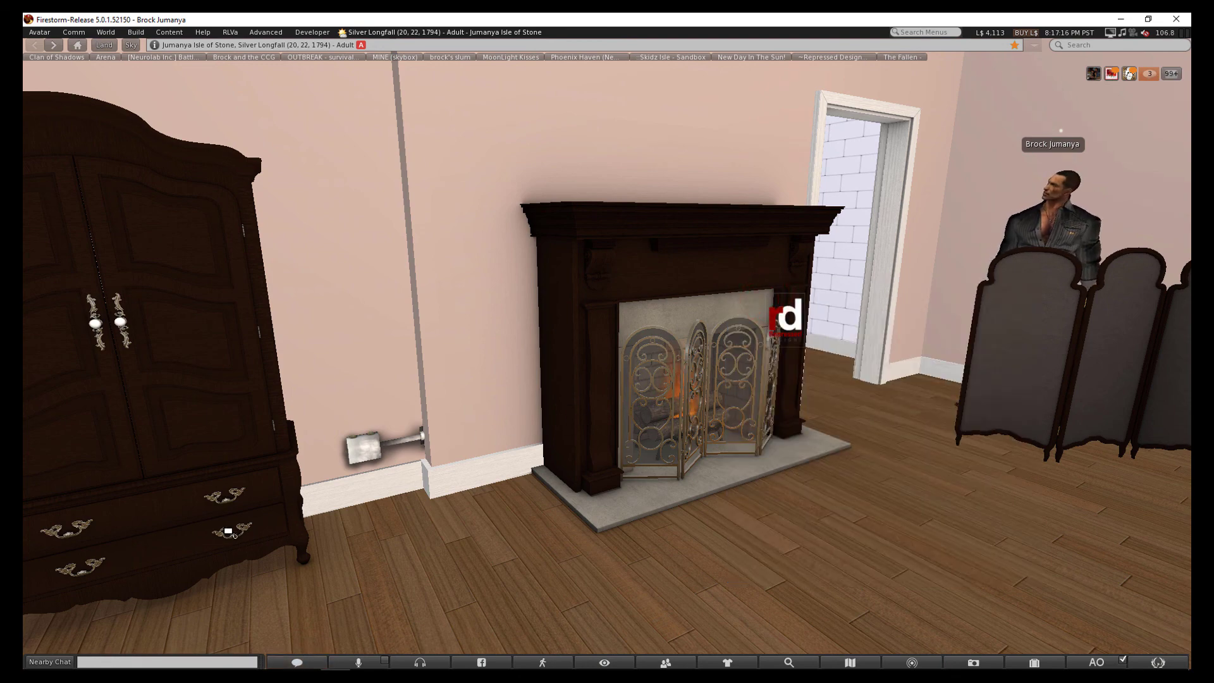
# Orbit from the armoire drawers past the bed footboard to view the room
pyautogui.moveTo(607, 347); pyautogui.dragTo(608, 345)
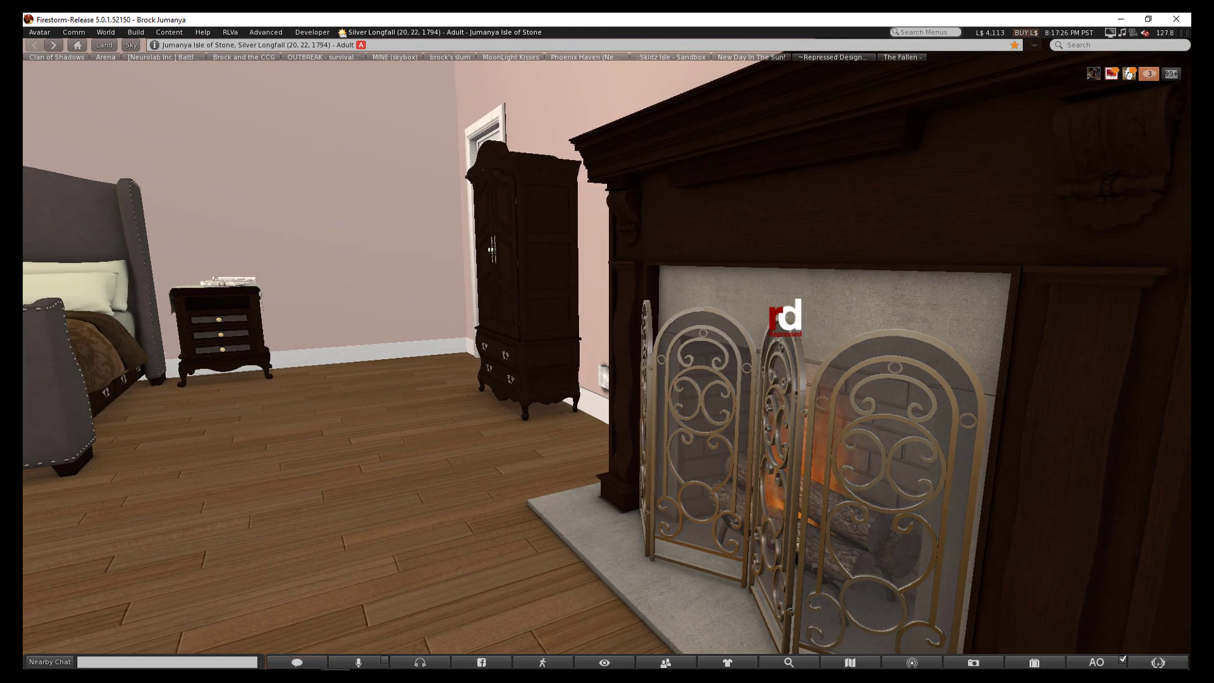
pyautogui.moveTo(154, 384)
pyautogui.mouseDown()
pyautogui.moveTo(606, 347)
pyautogui.moveTo(523, 354)
pyautogui.mouseUp()
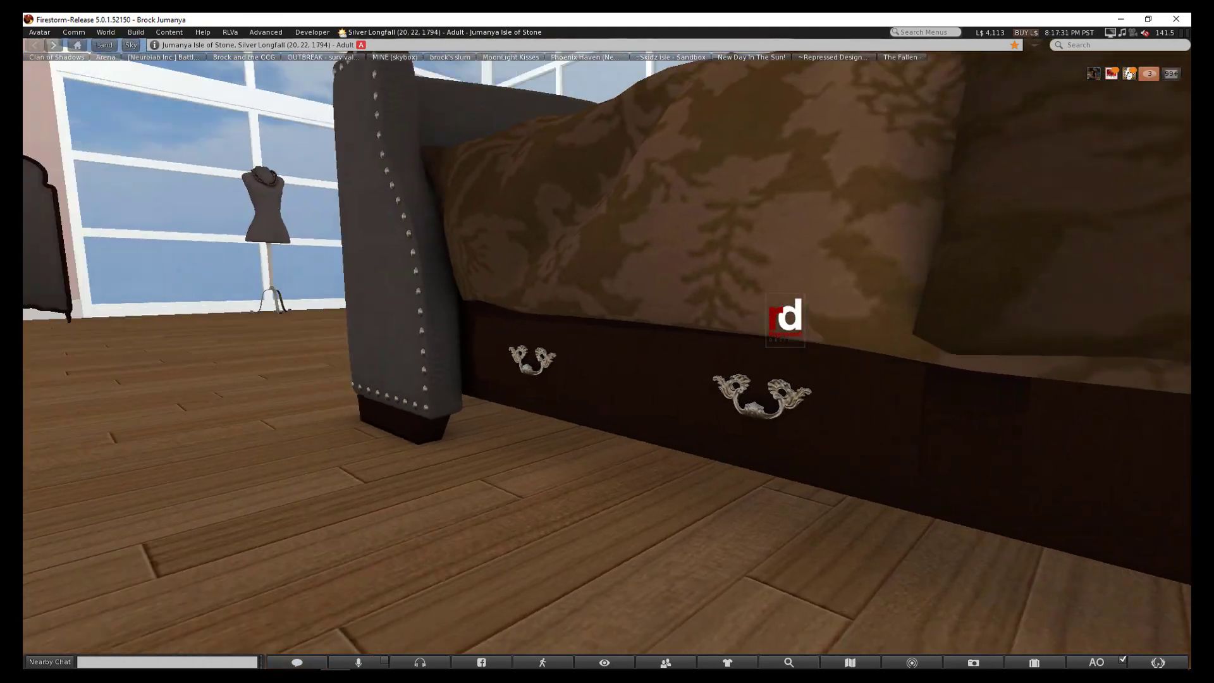
pyautogui.moveTo(523, 354)
pyautogui.mouseDown()
pyautogui.moveTo(644, 354)
pyautogui.moveTo(1013, 399)
pyautogui.mouseUp()
# Make the metal shiny gold, apply Ultra (recording), collapse the HUD, and view the fireplace and mannequin
pyautogui.click(792, 316)
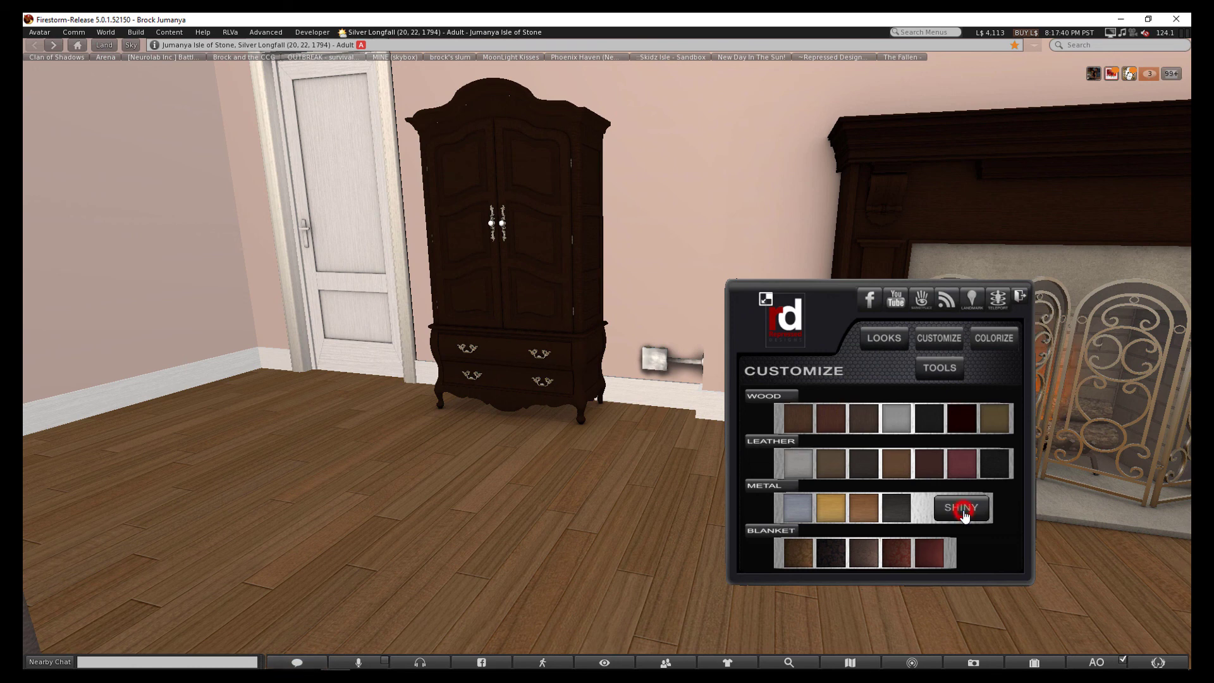
pyautogui.click(964, 513)
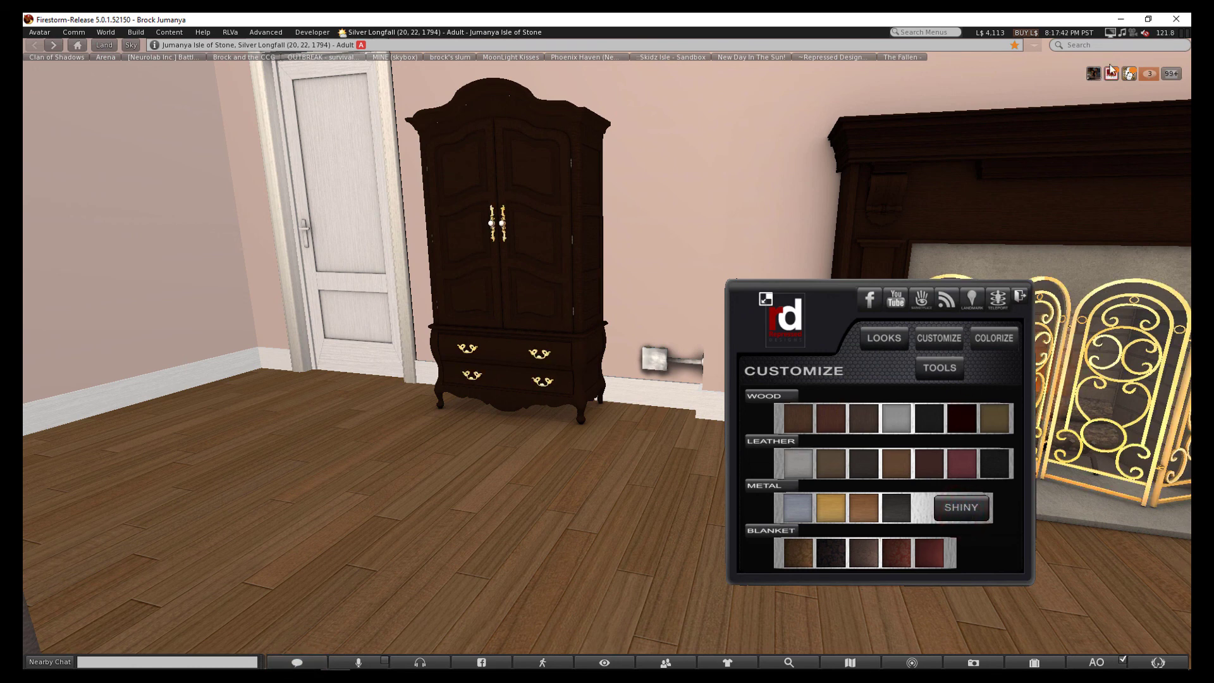
pyautogui.moveTo(1111, 32)
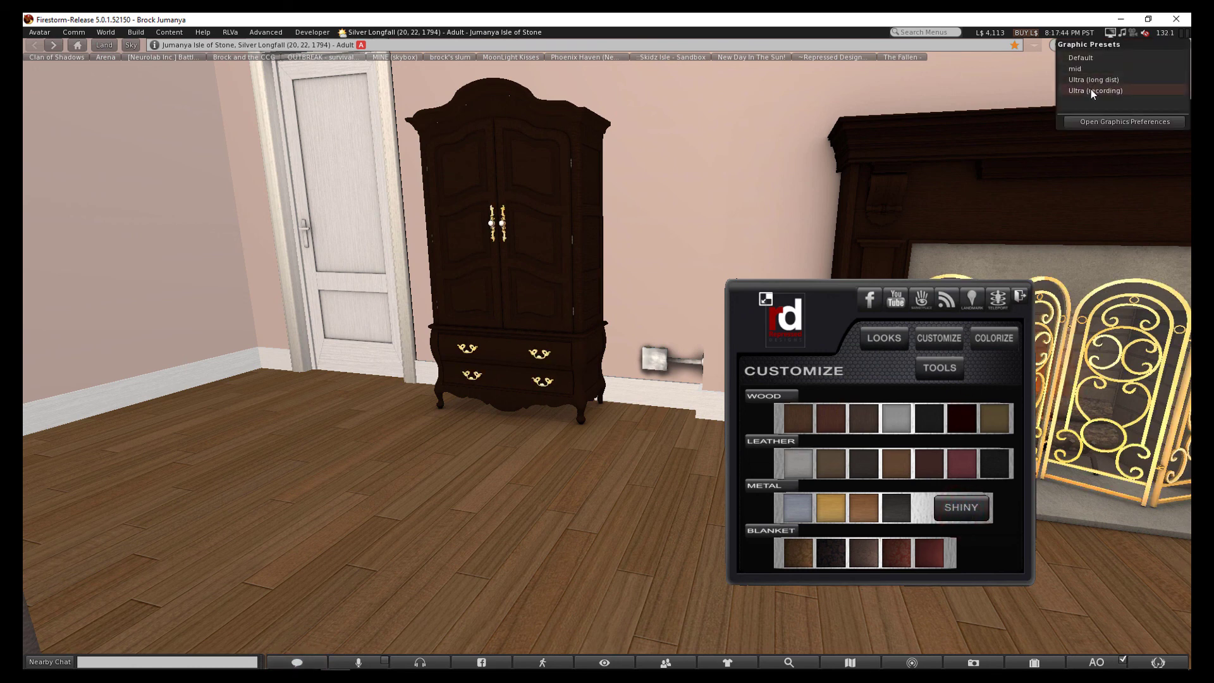
pyautogui.click(1091, 89)
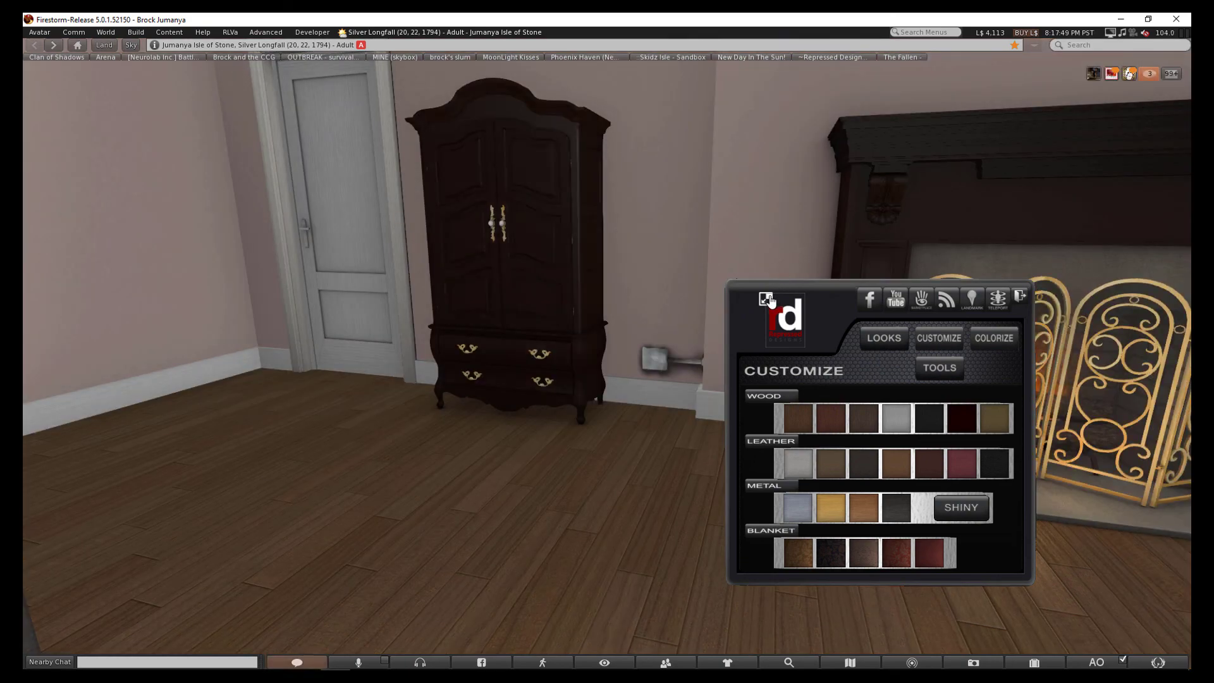
pyautogui.click(767, 299)
pyautogui.moveTo(1109, 242)
pyautogui.mouseDown()
pyautogui.moveTo(610, 357)
pyautogui.moveTo(610, 367)
pyautogui.mouseUp()
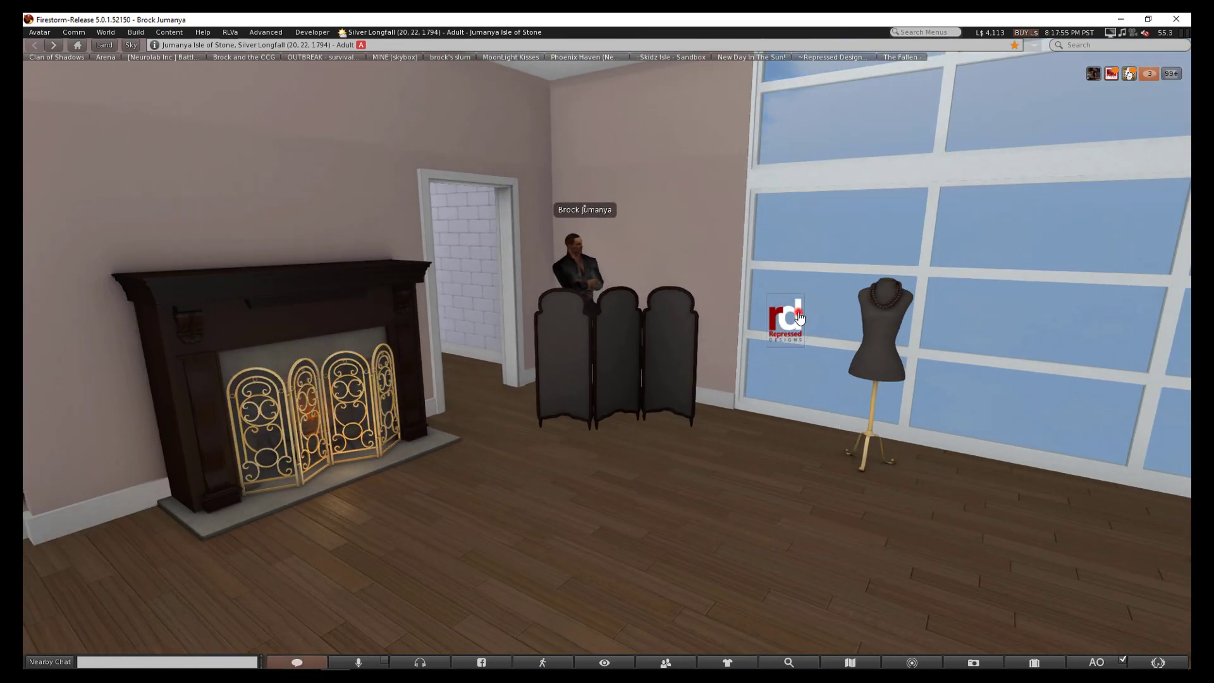
# Browse the HUD's LOOKS, CUSTOMIZE, COLORIZE and TOOLS pages, then collapse it
pyautogui.click(786, 322)
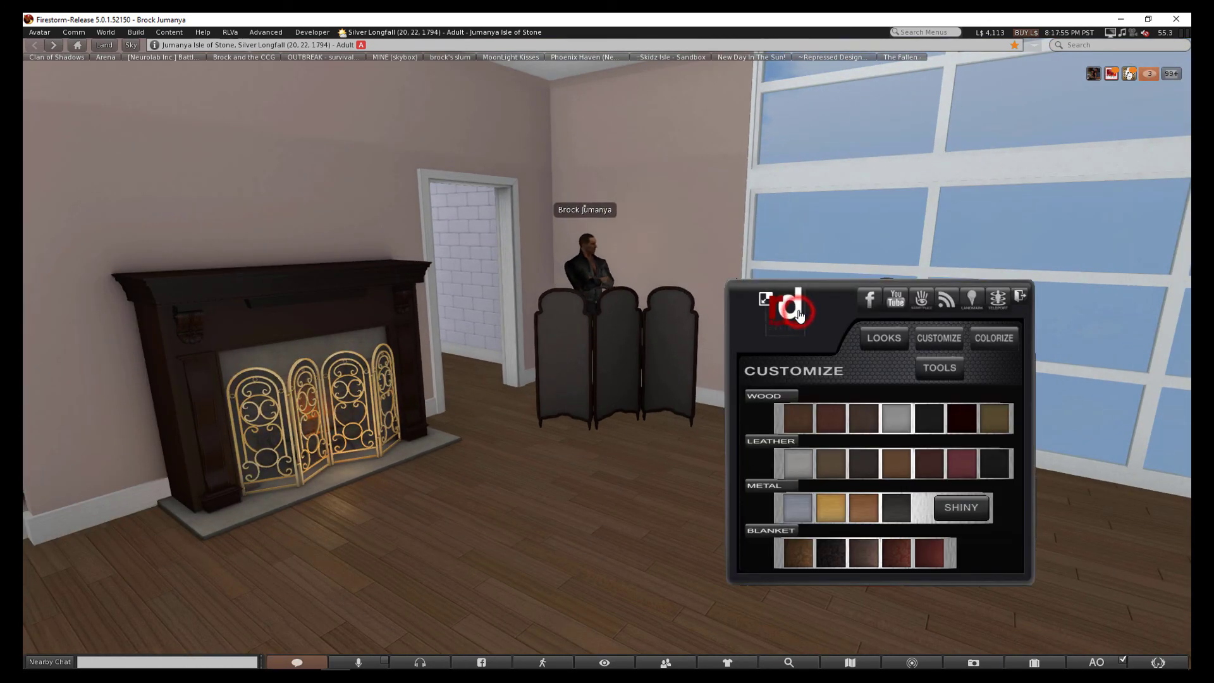
pyautogui.click(890, 342)
pyautogui.click(925, 340)
pyautogui.click(988, 338)
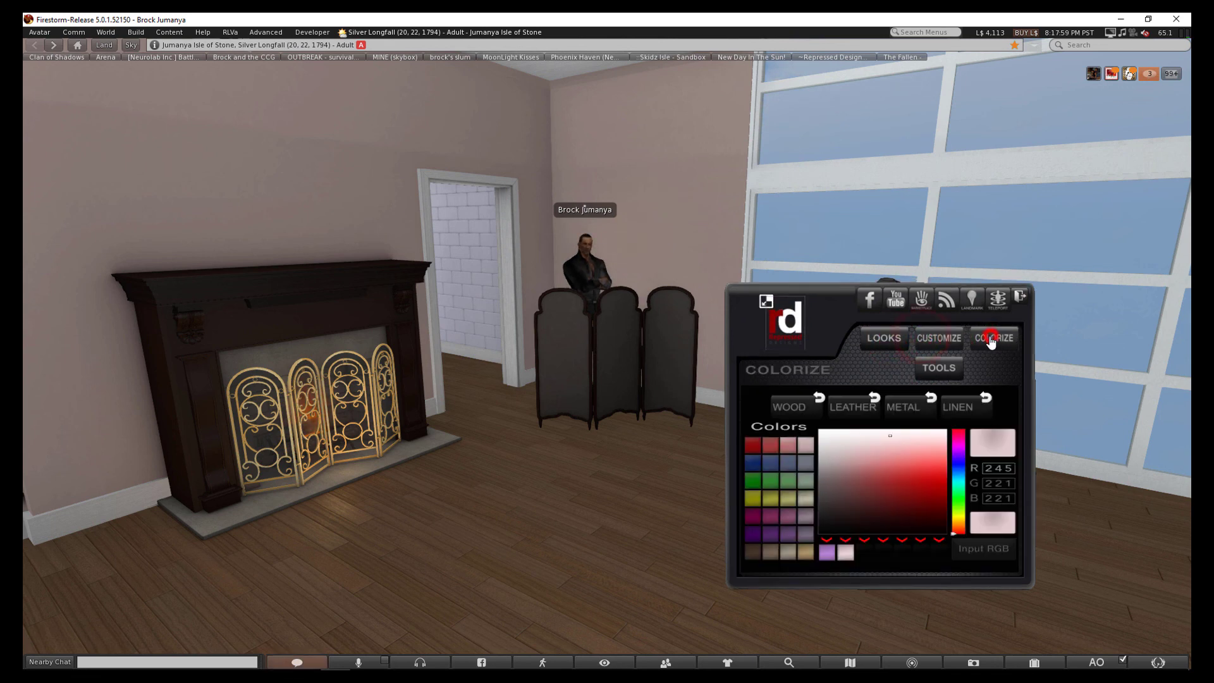
pyautogui.click(942, 371)
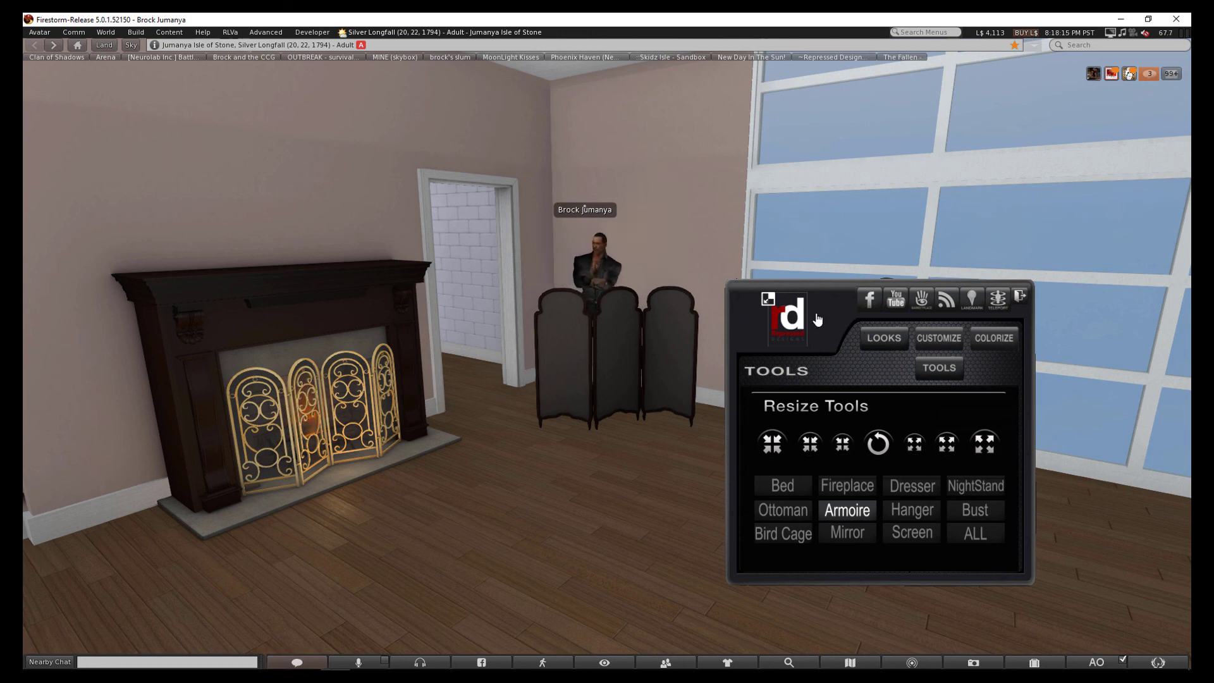
pyautogui.click(768, 300)
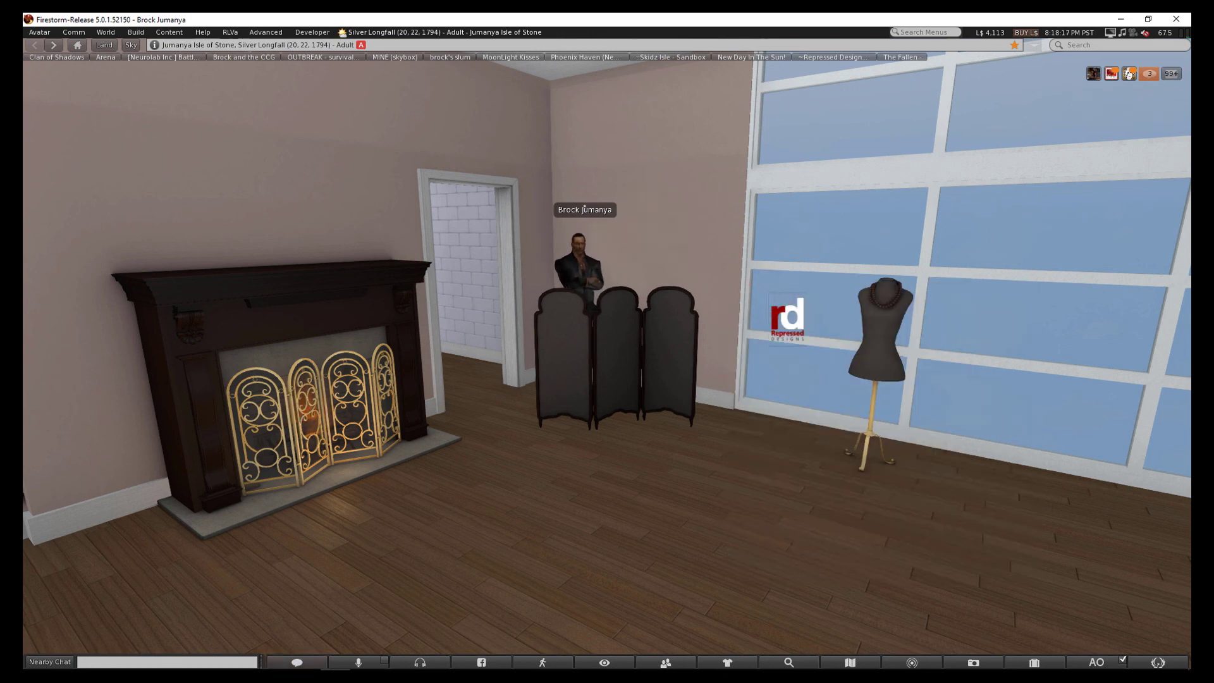
# Orbit to a whole-bedroom overview, then show the HUD's logo page
pyautogui.moveTo(608, 380)
pyautogui.mouseDown()
pyautogui.moveTo(380, 379)
pyautogui.moveTo(597, 353)
pyautogui.mouseUp()
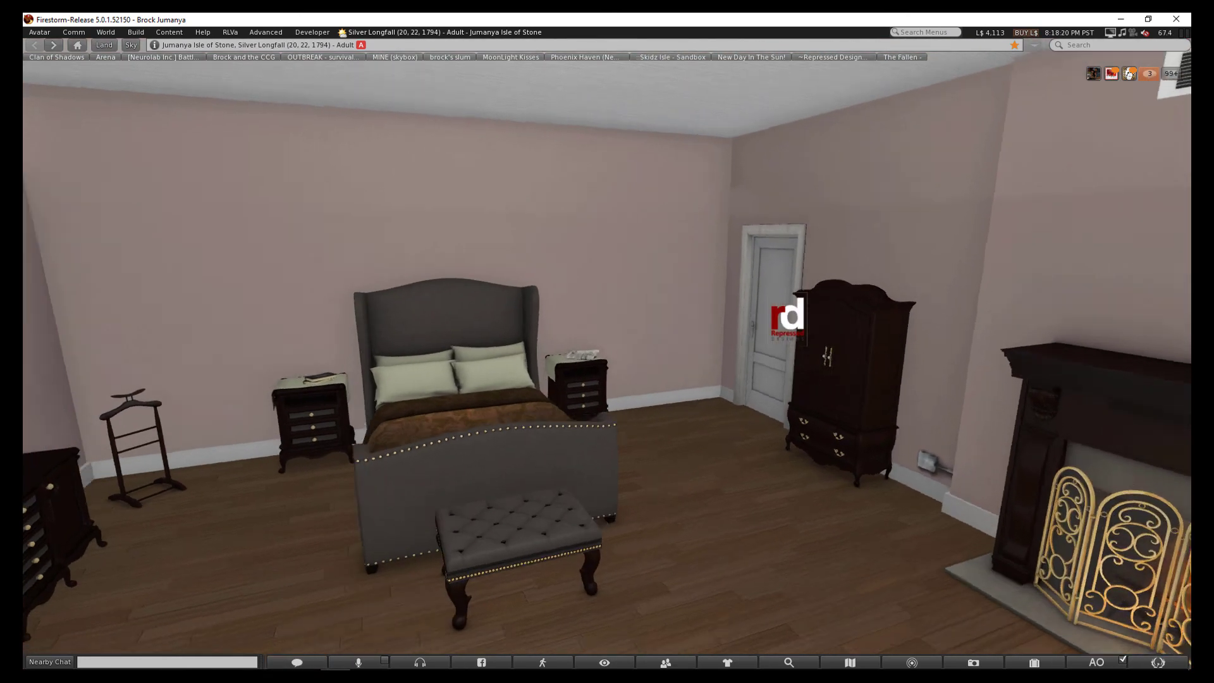
pyautogui.moveTo(597, 352)
pyautogui.mouseDown()
pyautogui.moveTo(806, 285)
pyautogui.moveTo(604, 355)
pyautogui.mouseUp()
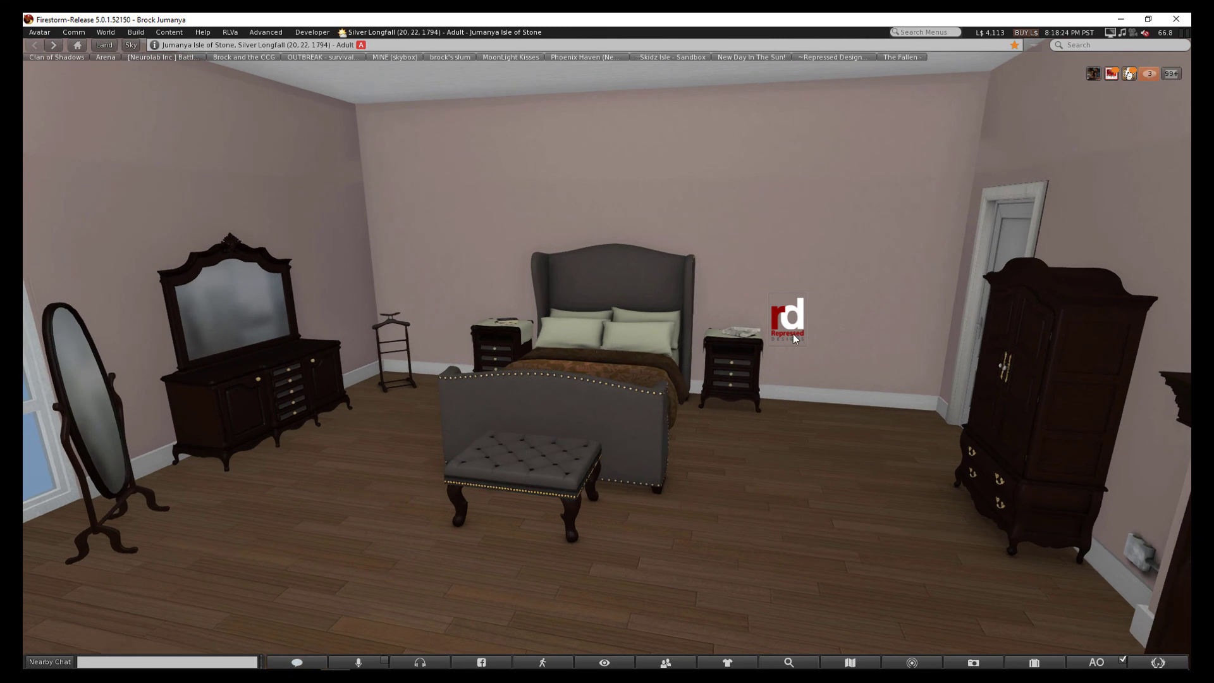
pyautogui.click(802, 318)
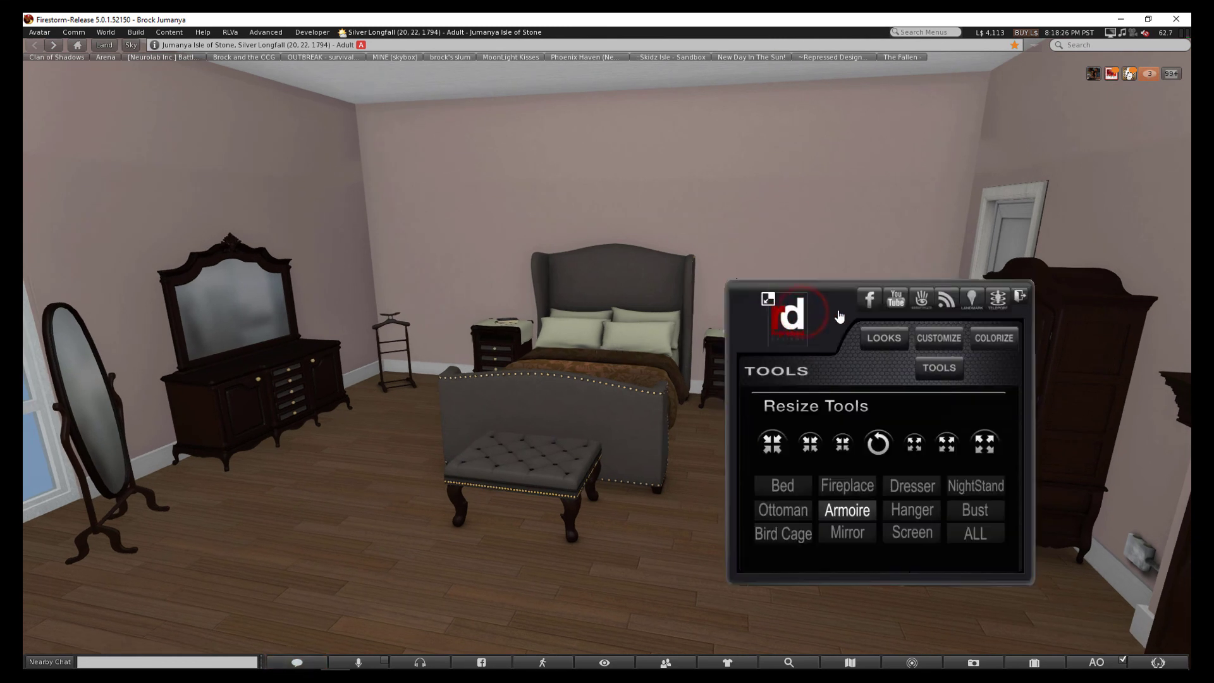
pyautogui.click(827, 323)
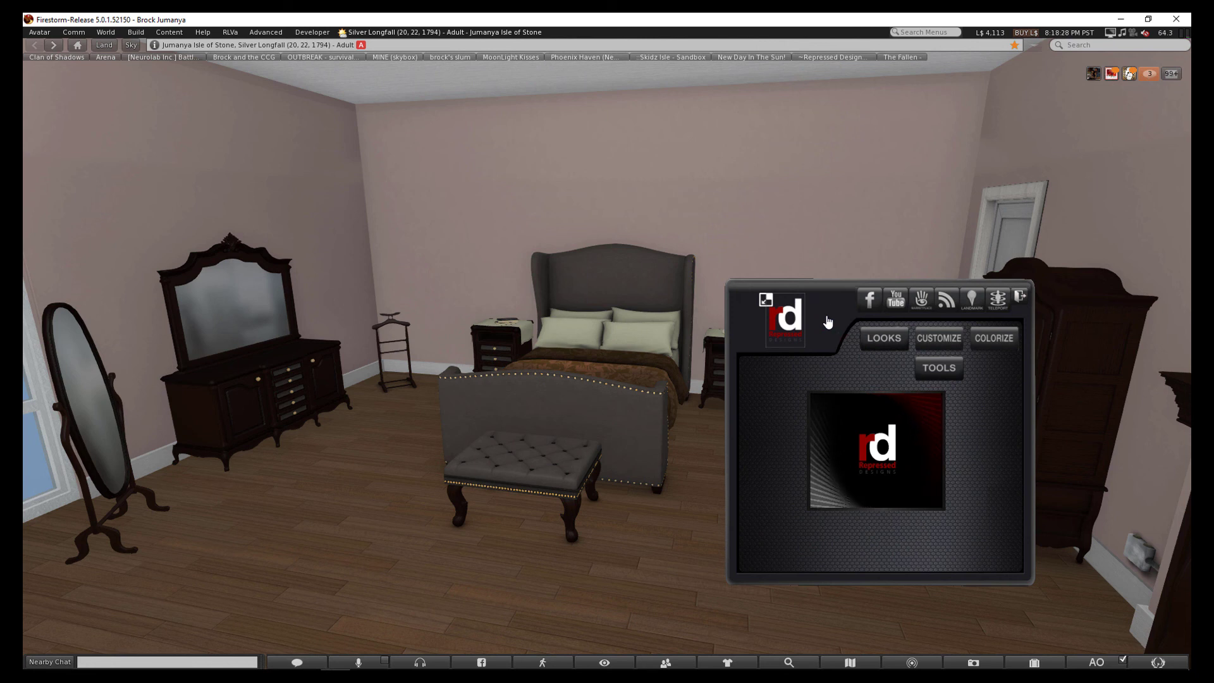